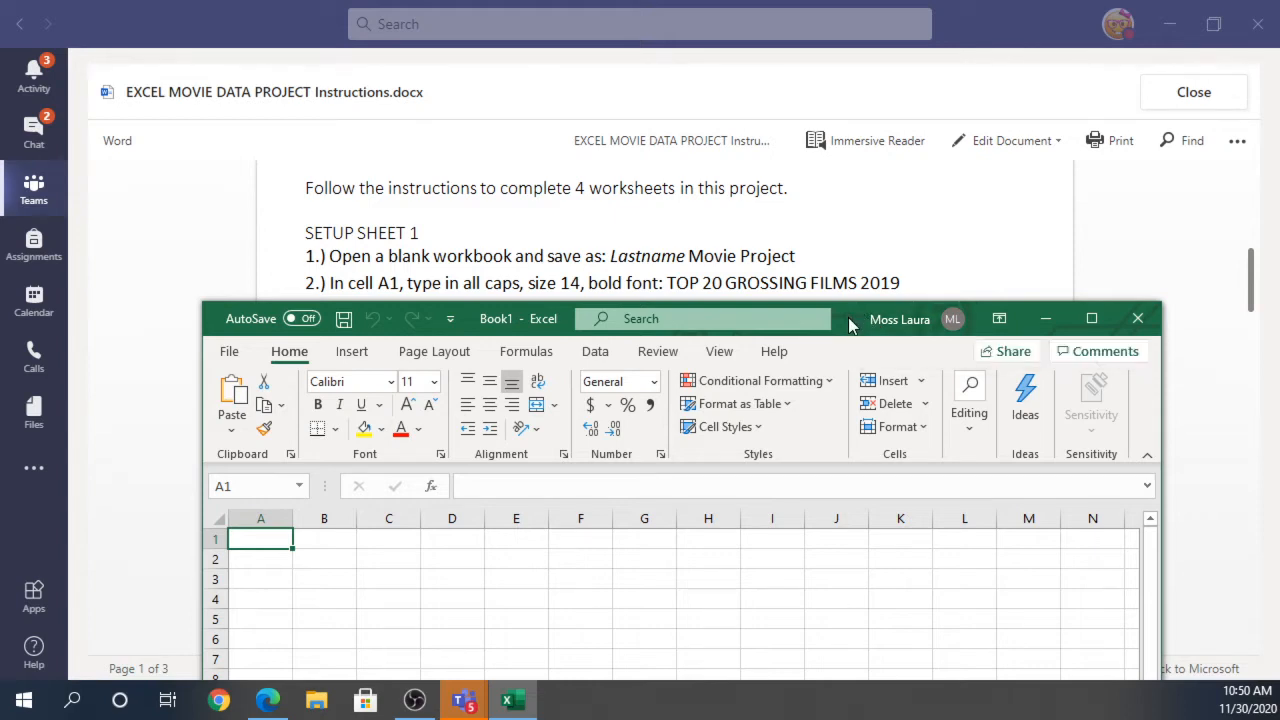
# Switch to the blank Excel workbook, format cell A1 as bold size 14, and begin its title with TOP 20.
pyautogui.moveTo(849, 318); pyautogui.dragTo(6, 355)
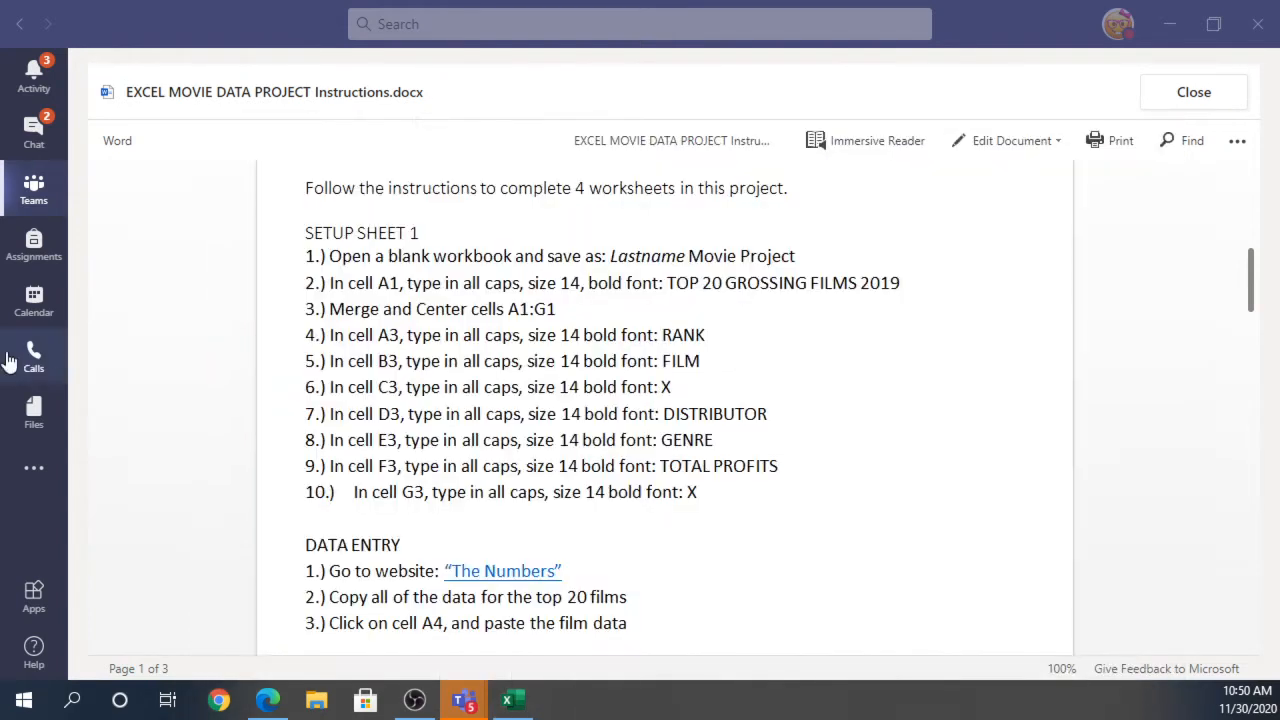
pyautogui.click(513, 699)
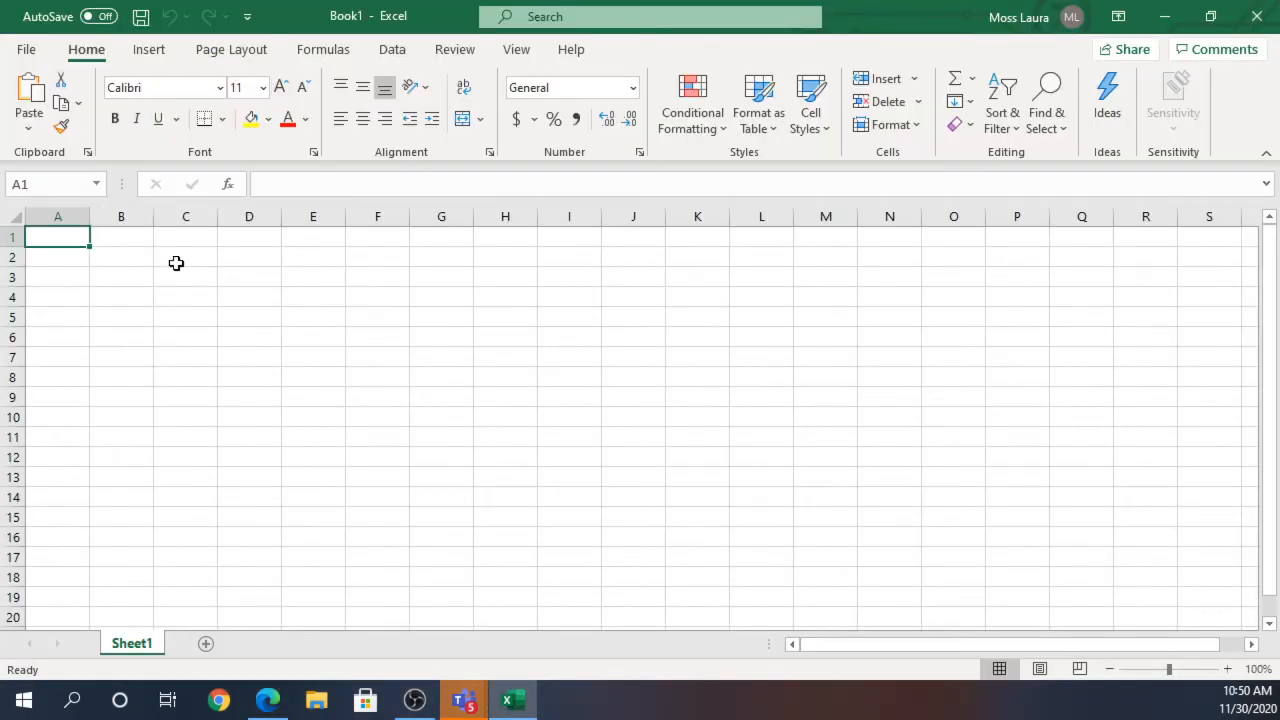
pyautogui.click(261, 88)
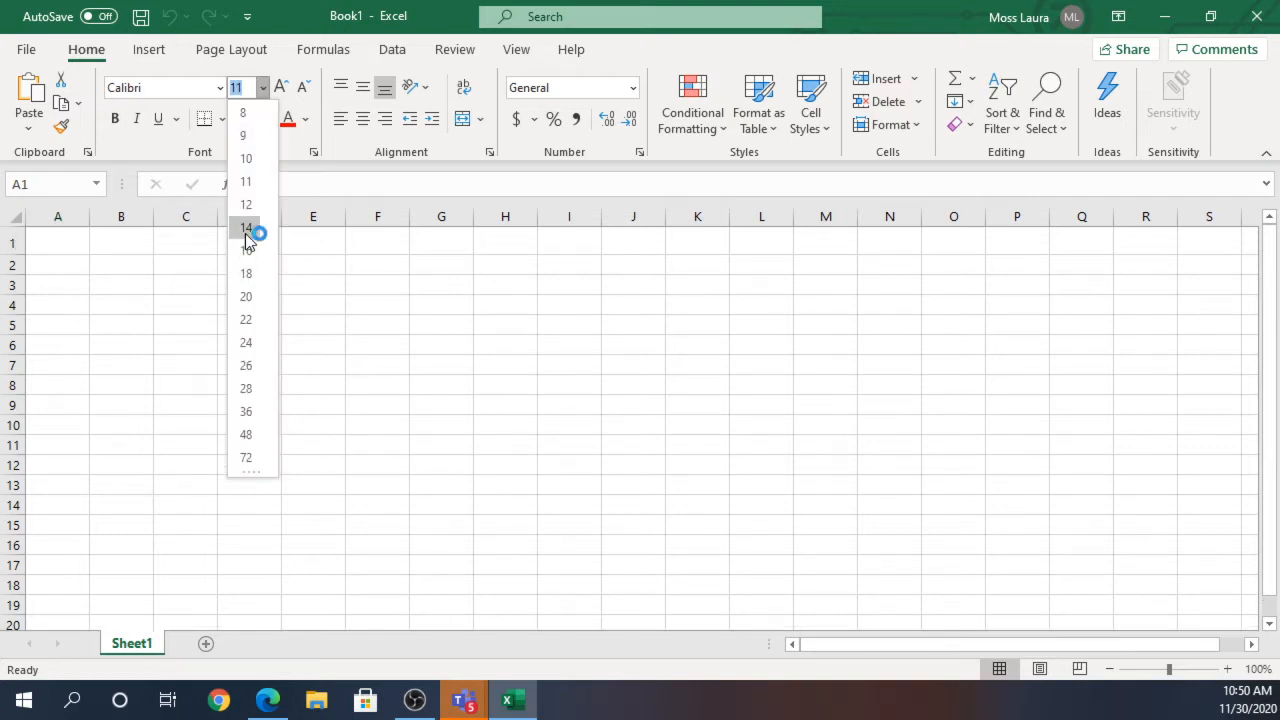
pyautogui.click(246, 229)
pyautogui.click(115, 120)
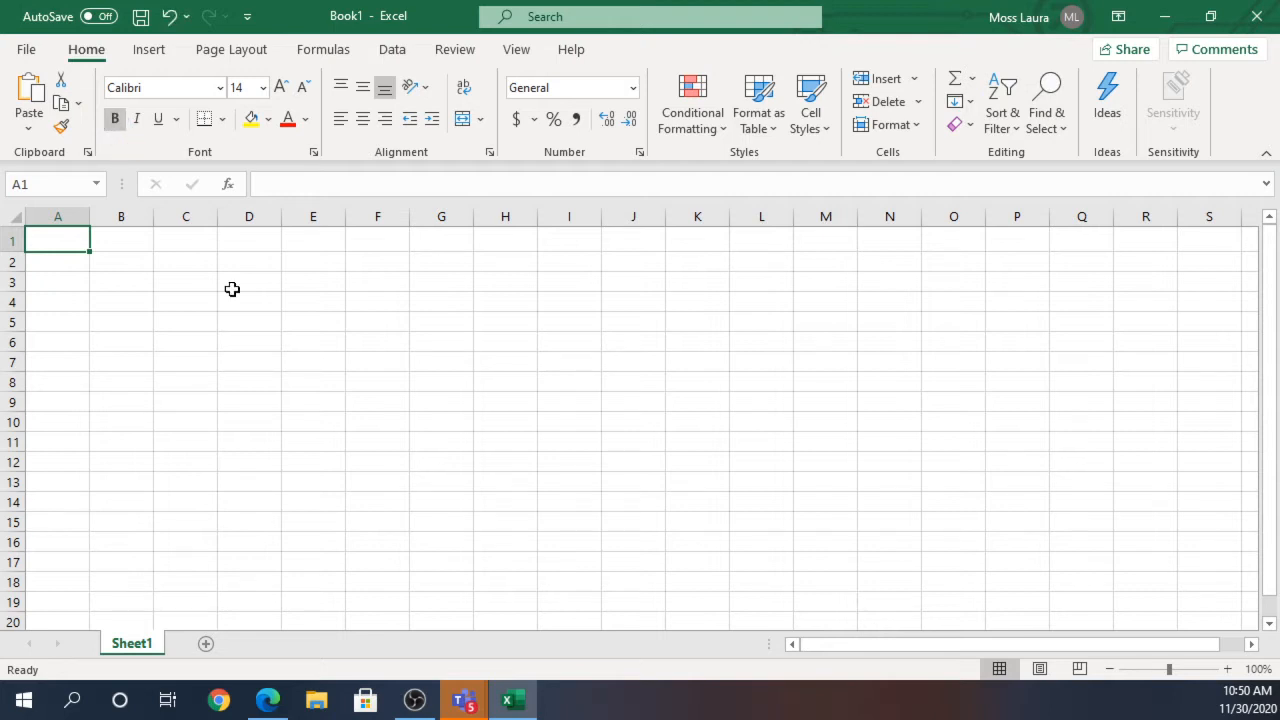
pyautogui.write('TOP')
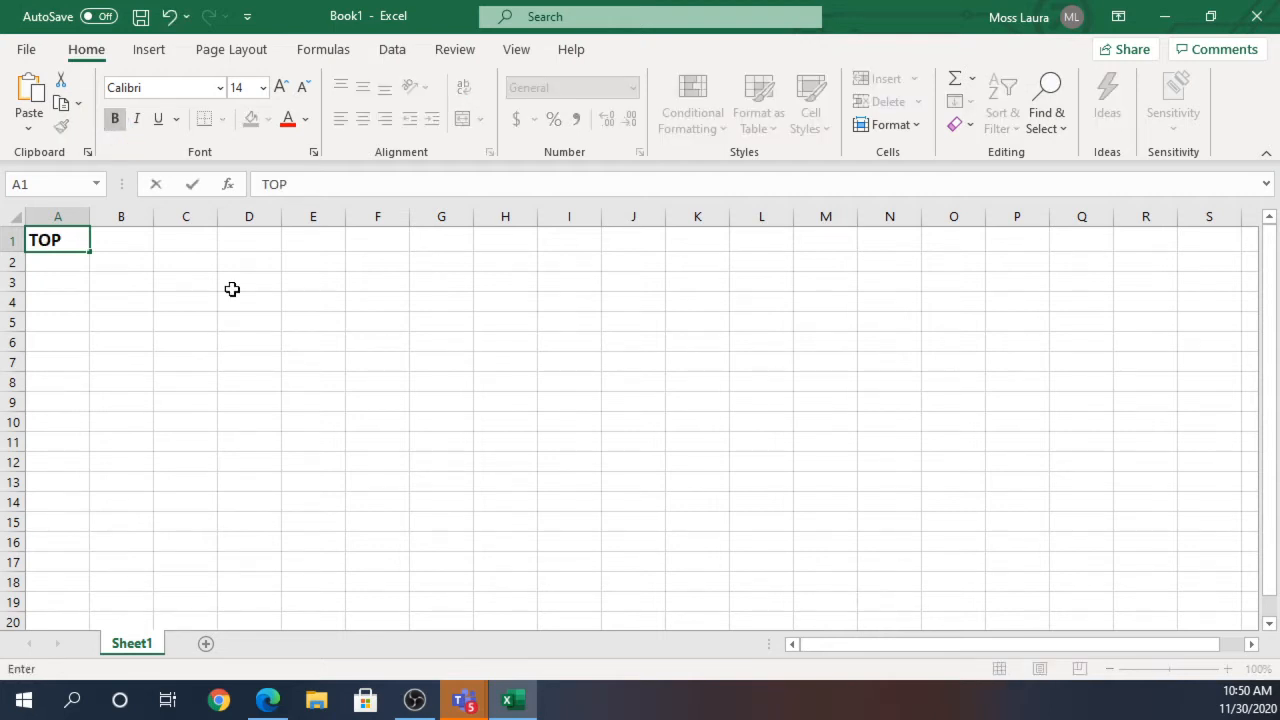
pyautogui.write(' 20')
# Switch to Teams and open EXCEL MOVIE DATA PROJECT Instructions.docx from the Excel Project assignment's student view to read the SETUP SHEET 1 section.
pyautogui.moveTo(463, 700)
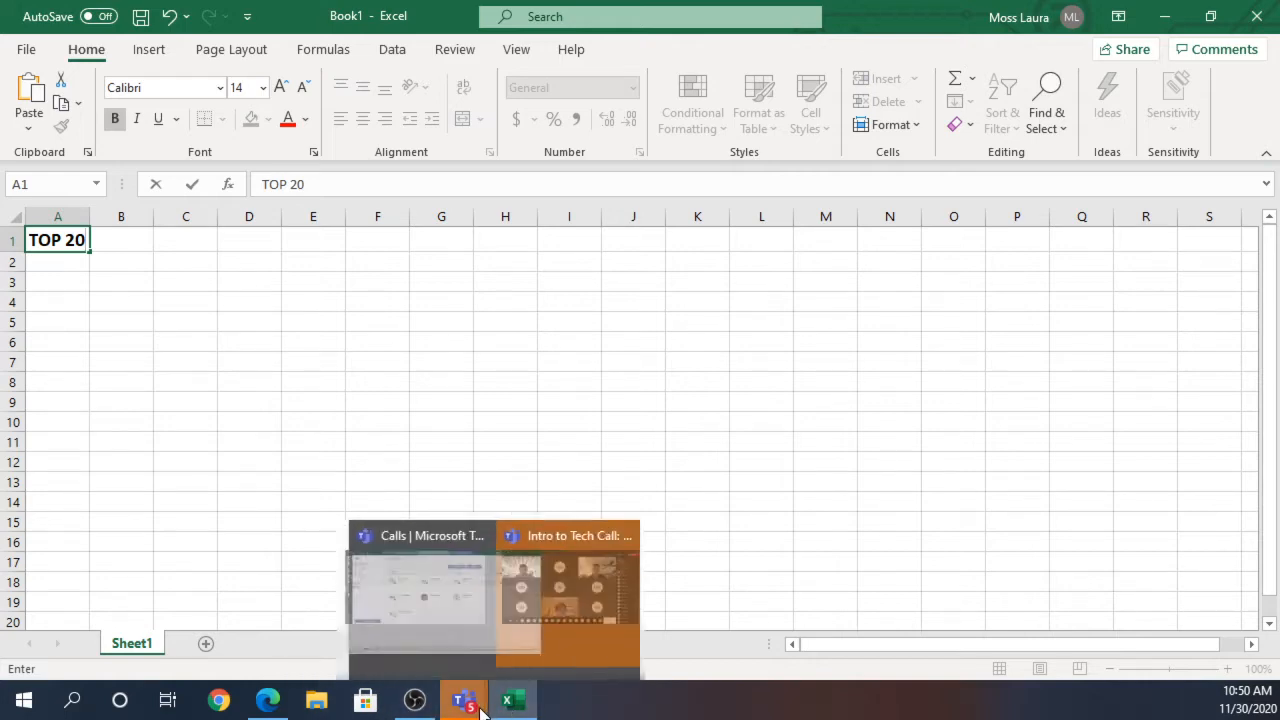
pyautogui.click(415, 644)
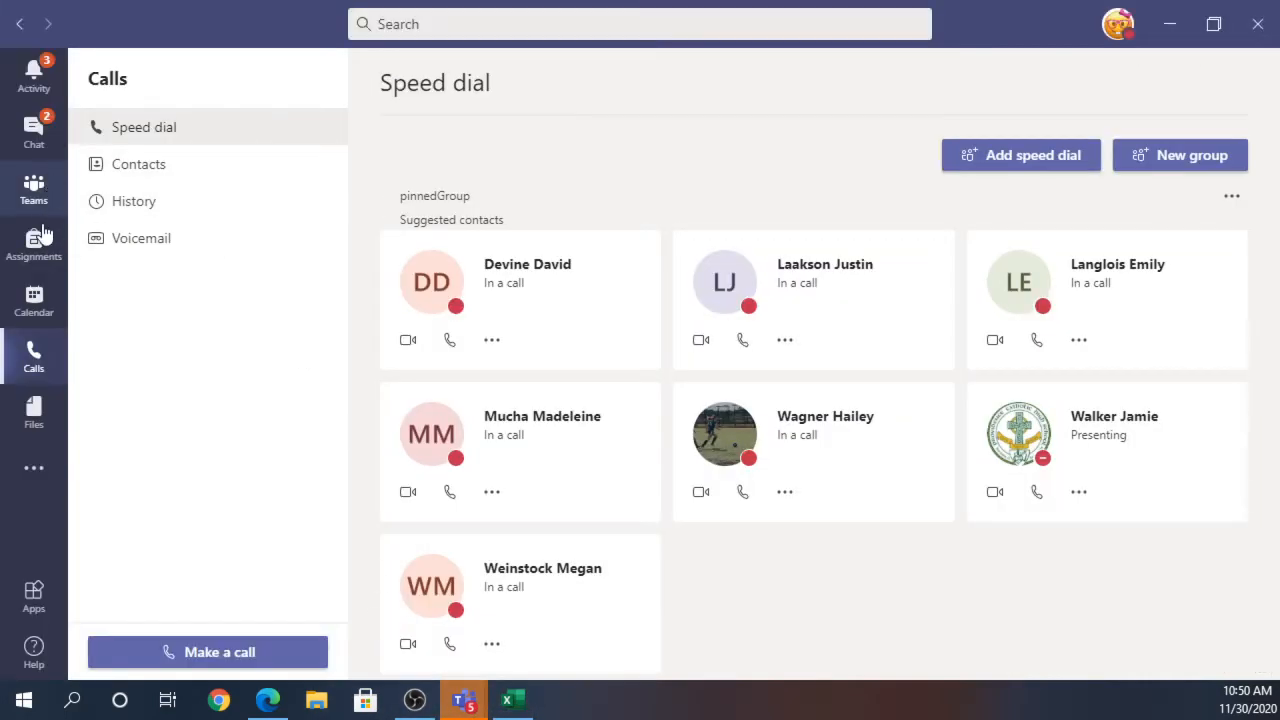
pyautogui.click(34, 188)
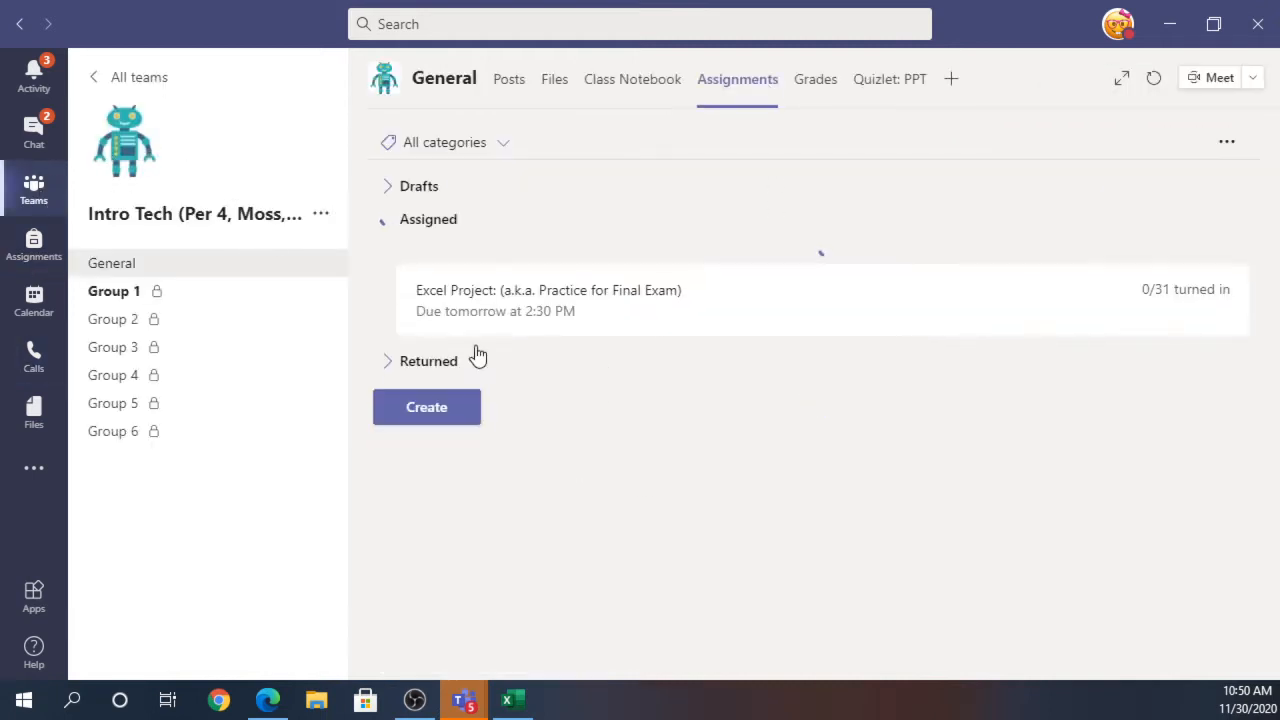
pyautogui.click(574, 545)
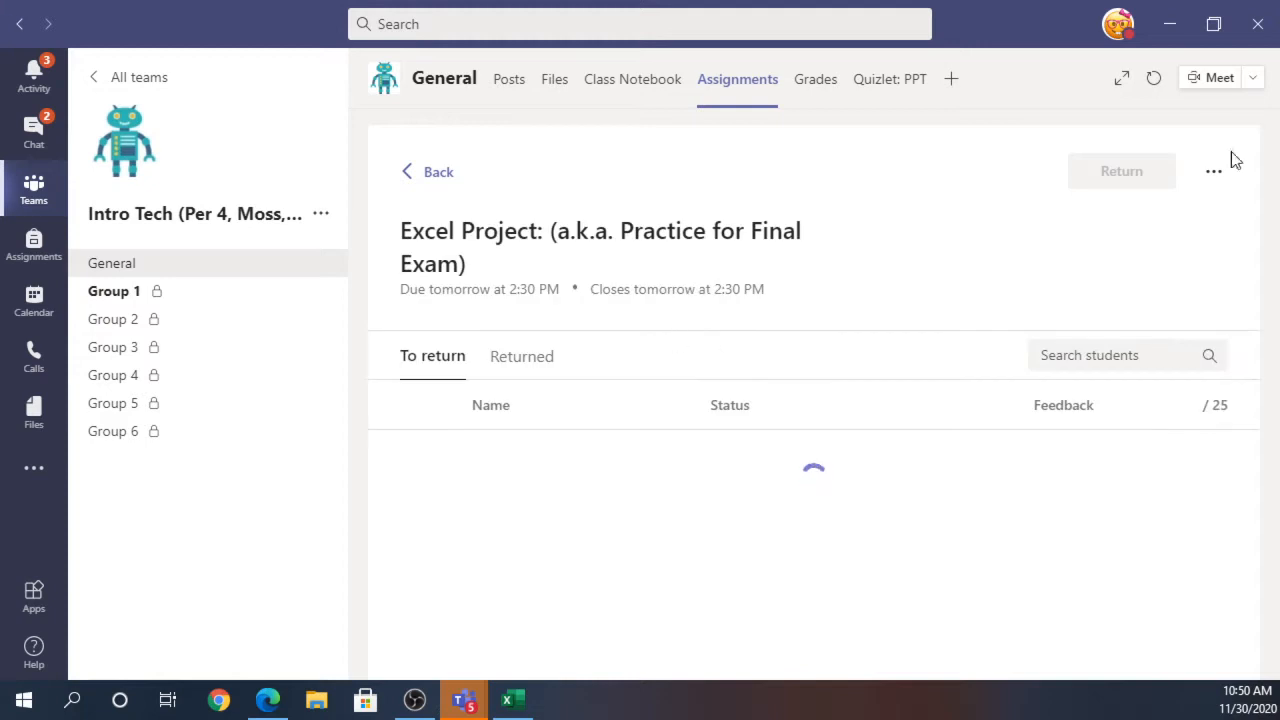
pyautogui.click(1198, 172)
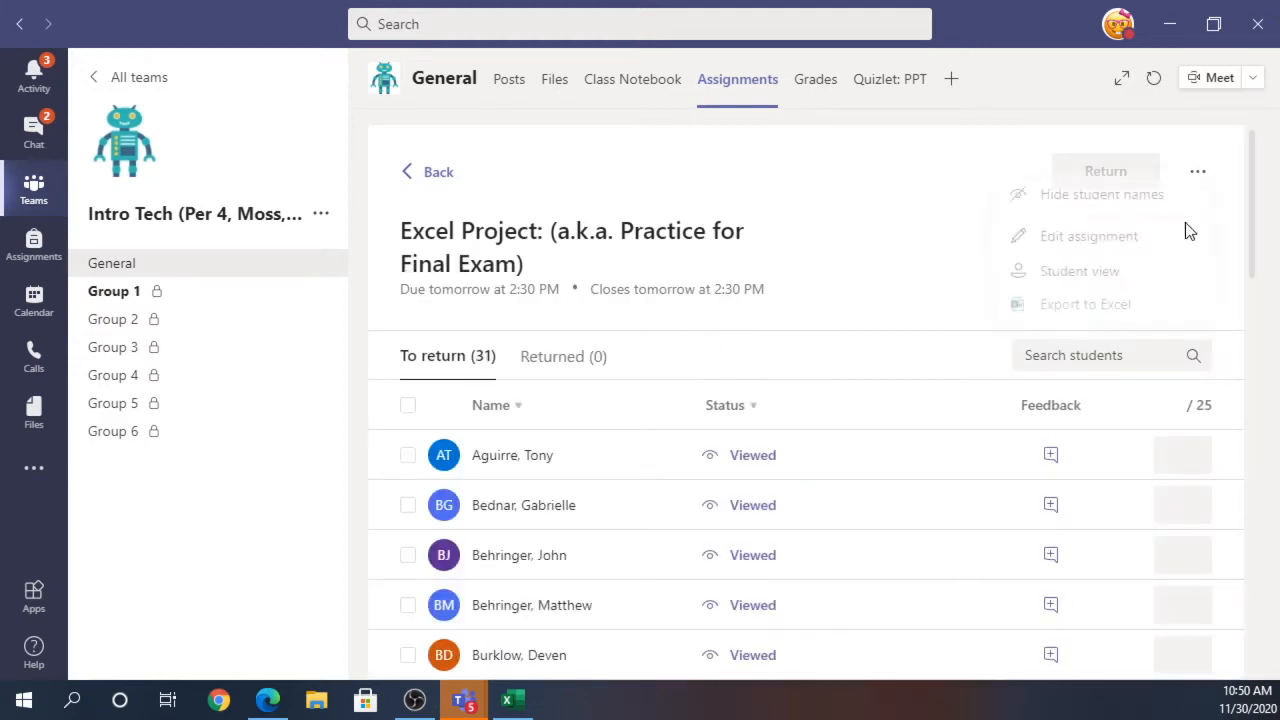
pyautogui.click(1070, 279)
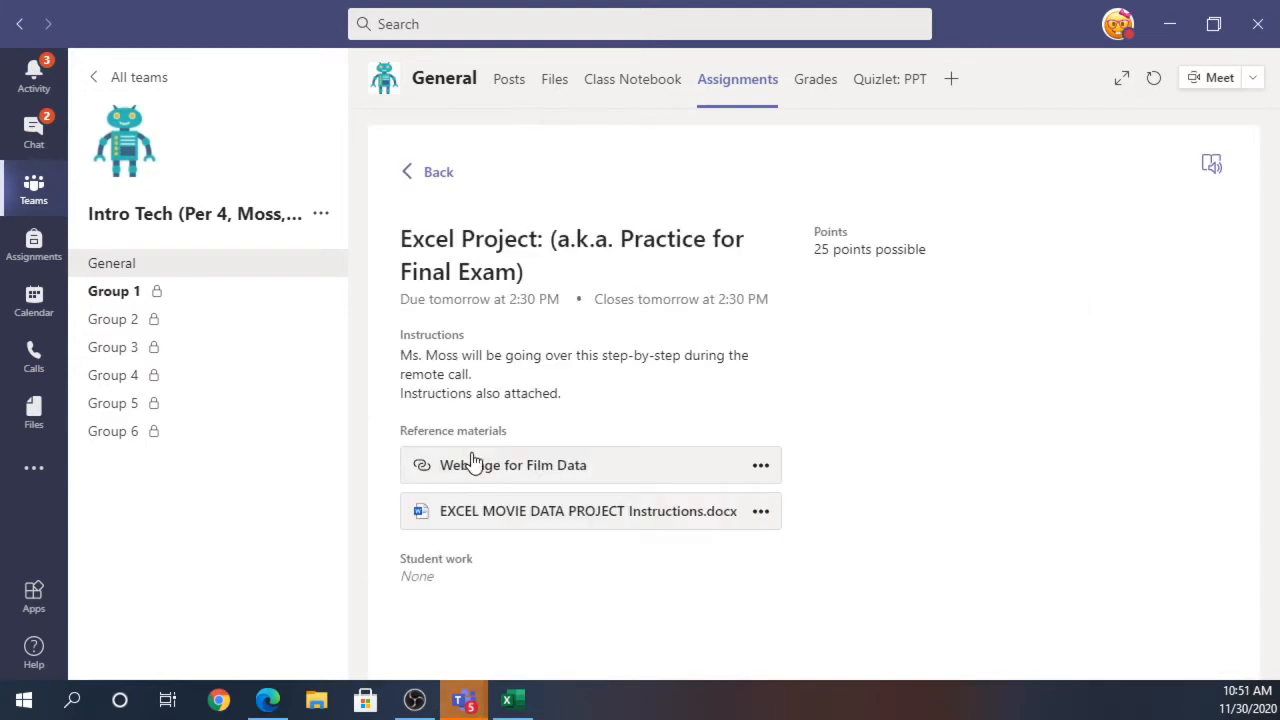
pyautogui.click(490, 518)
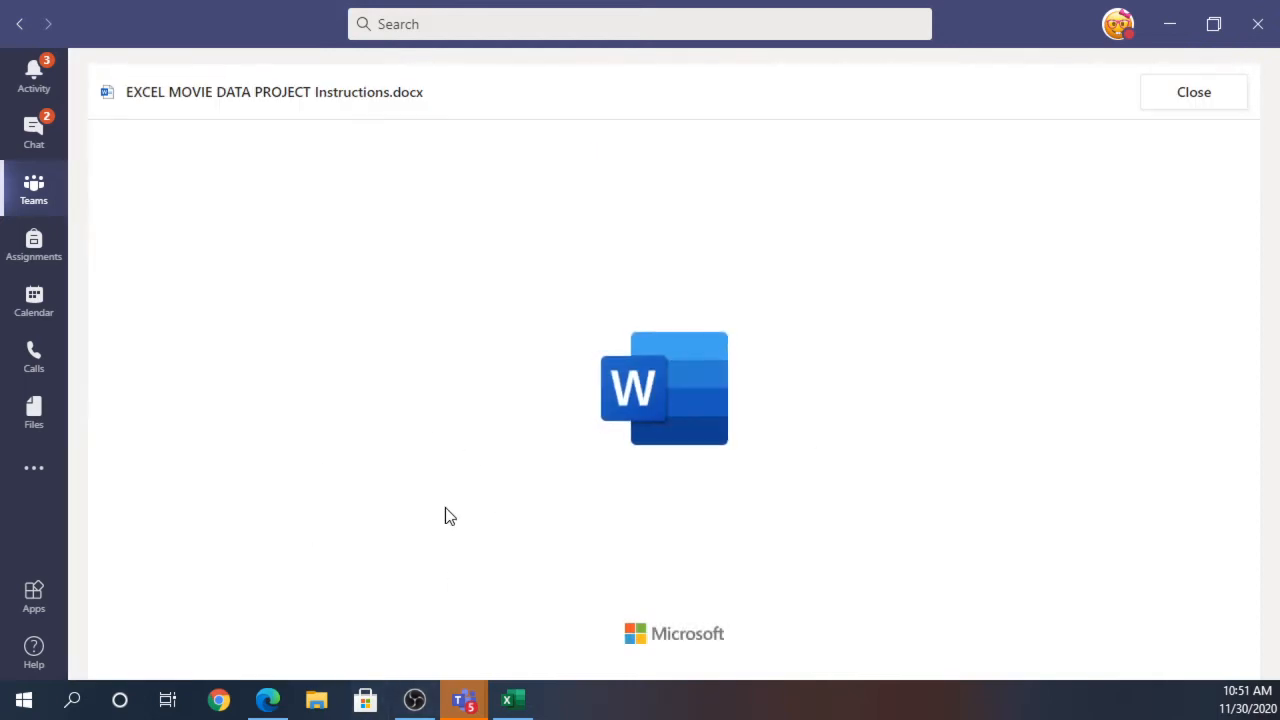
pyautogui.scroll(-5, 528, 546)
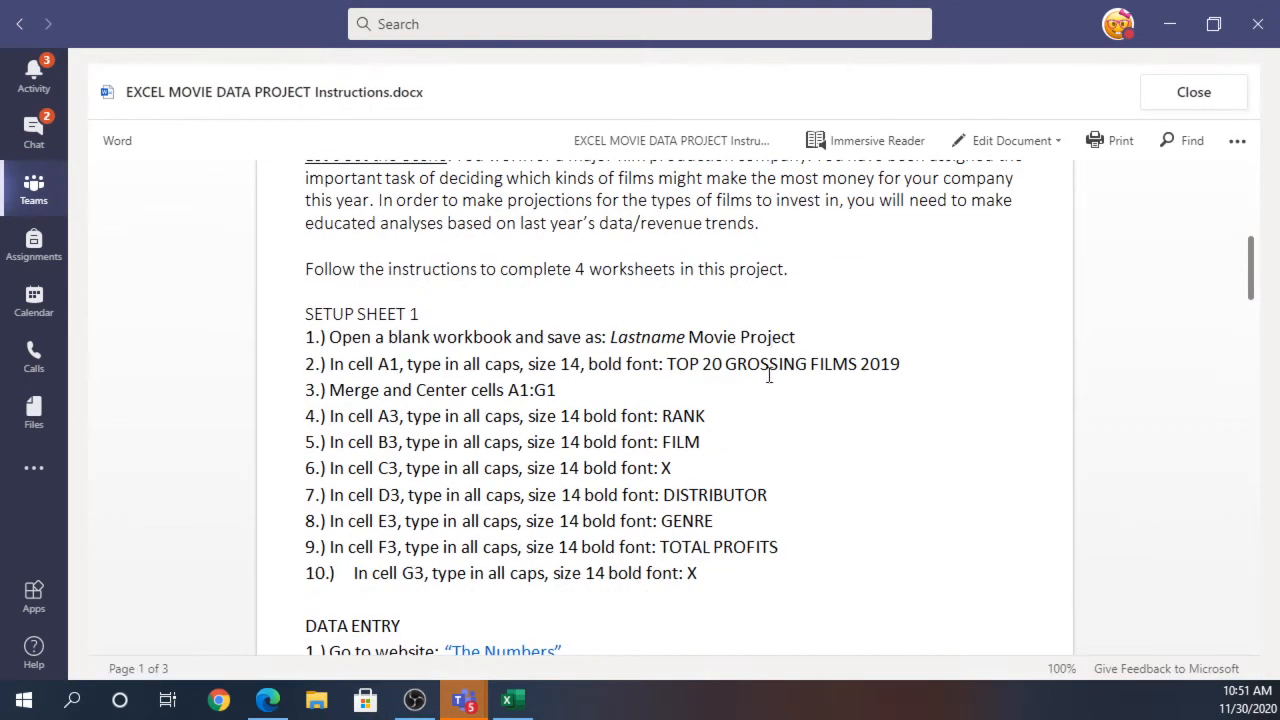
# Return to Excel and complete the title in cell A1 as TOP 20 GROSSING FILMS 2019.
pyautogui.click(514, 703)
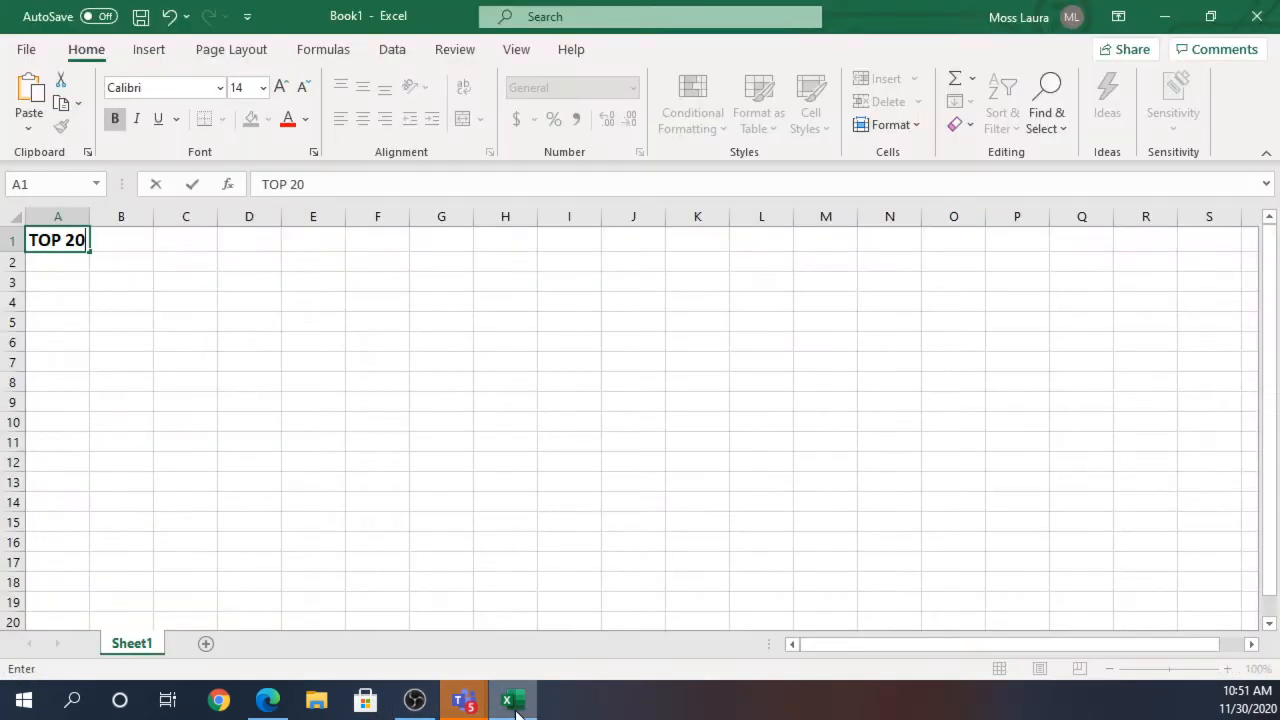
pyautogui.write('GRPSSO')
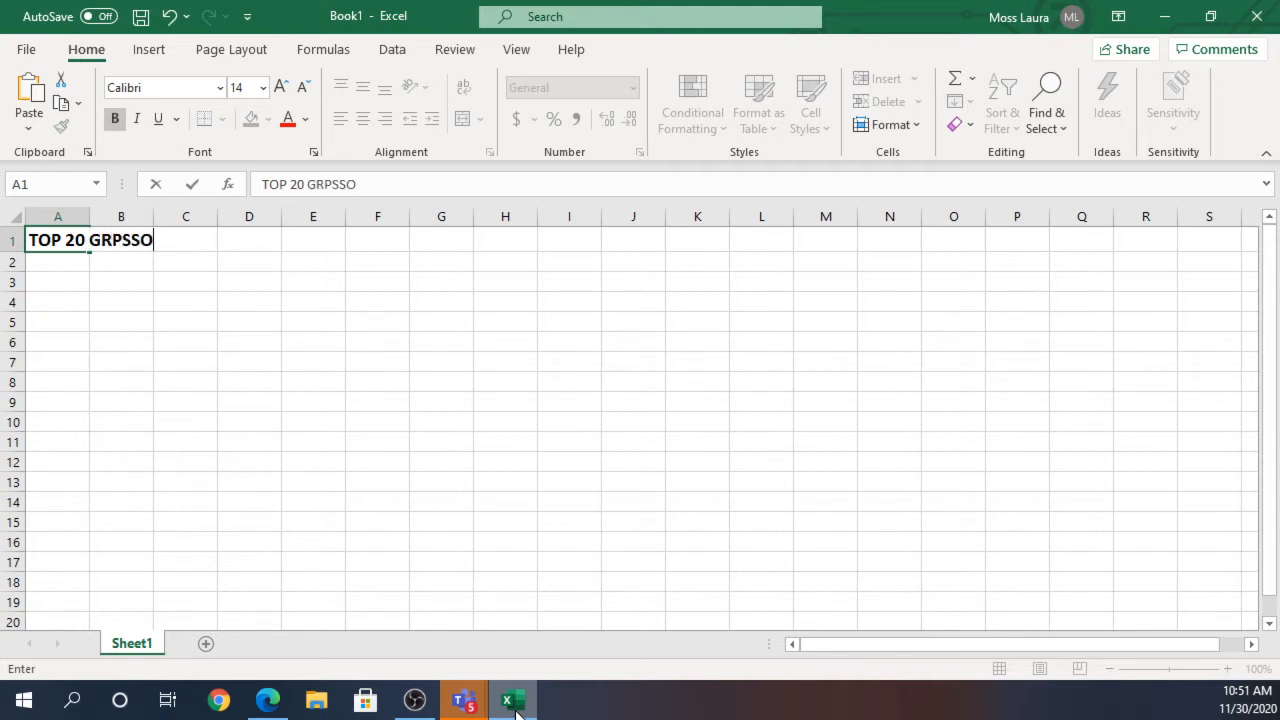
pyautogui.press('BackSpace')
pyautogui.press('BackSpace')
pyautogui.press('BackSpace')
pyautogui.press('BackSpace')
pyautogui.write('OSSING ')
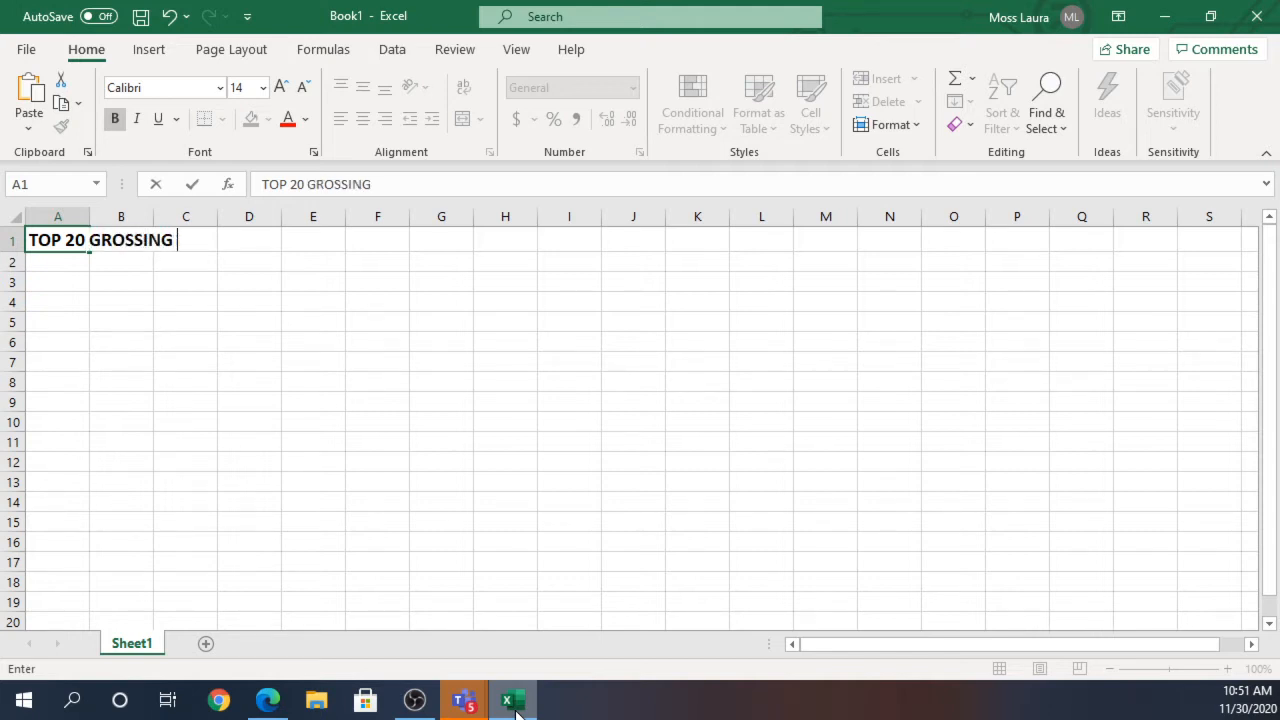
pyautogui.write('FILMS 2019')
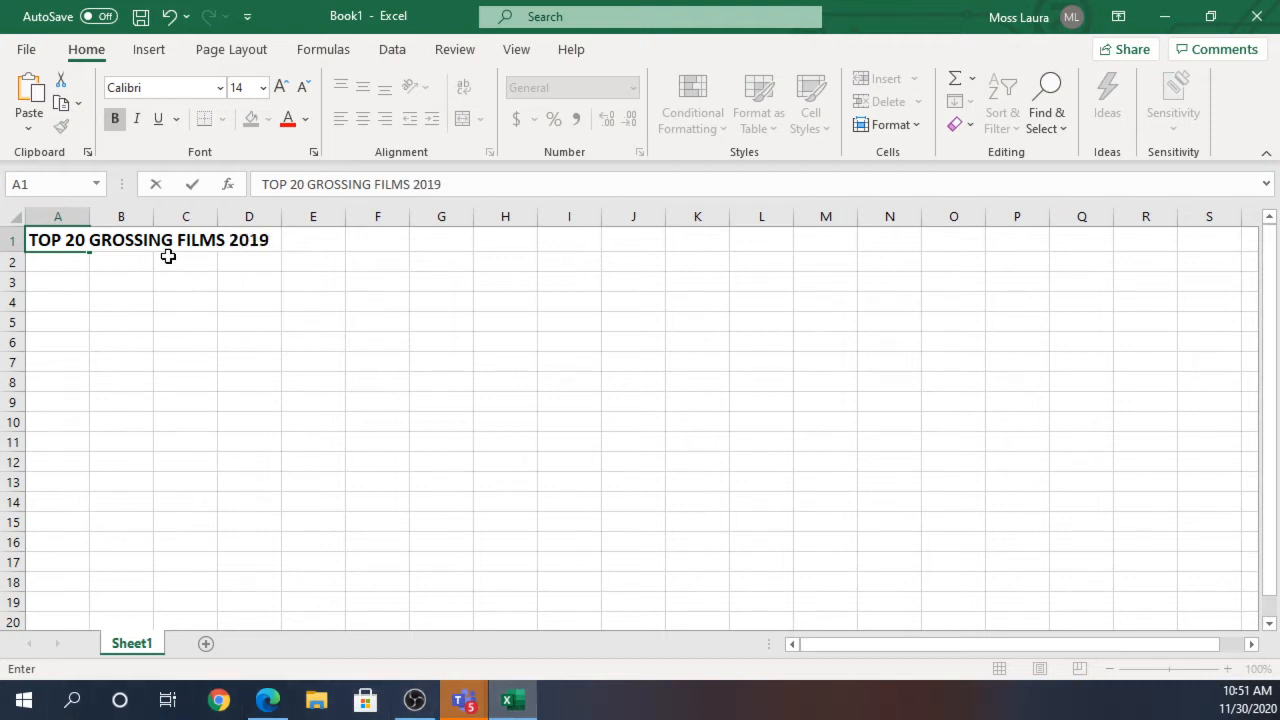
pyautogui.click(61, 266)
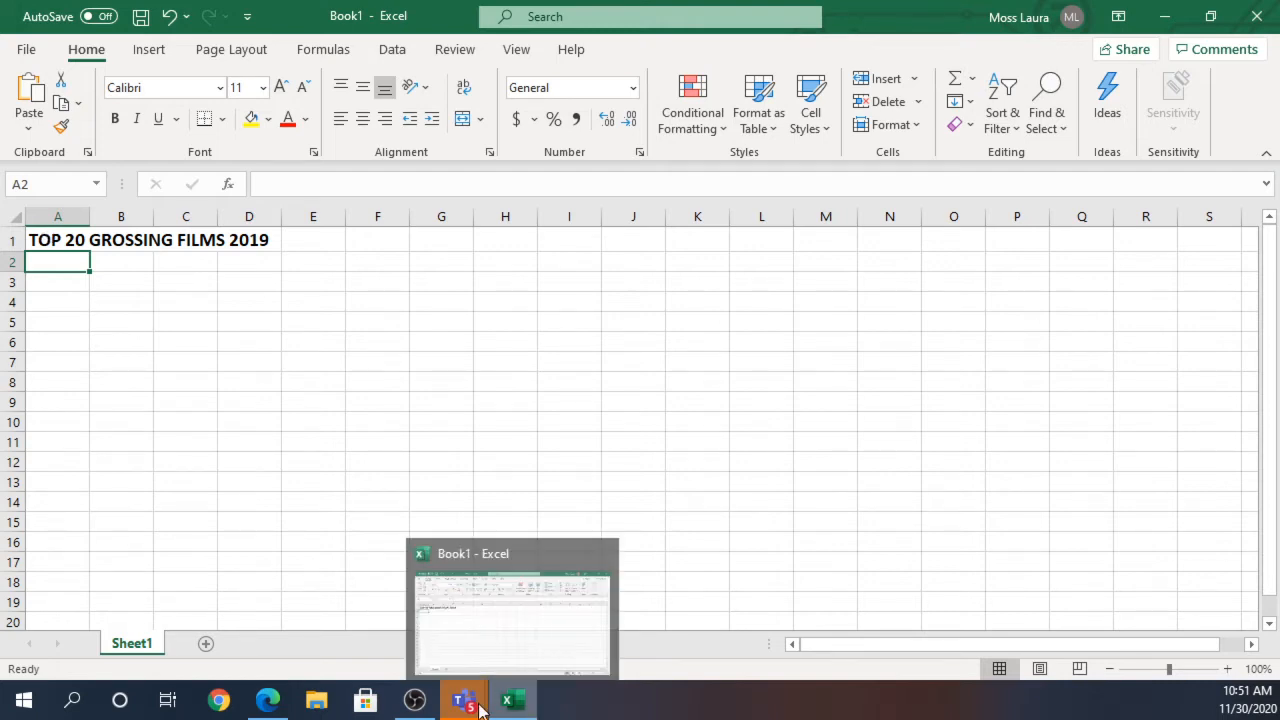
# Check the title's merge range in the Teams instructions, and merge and center cells A1:G1 in the Excel workbook.
pyautogui.moveTo(470, 705)
pyautogui.click(401, 596)
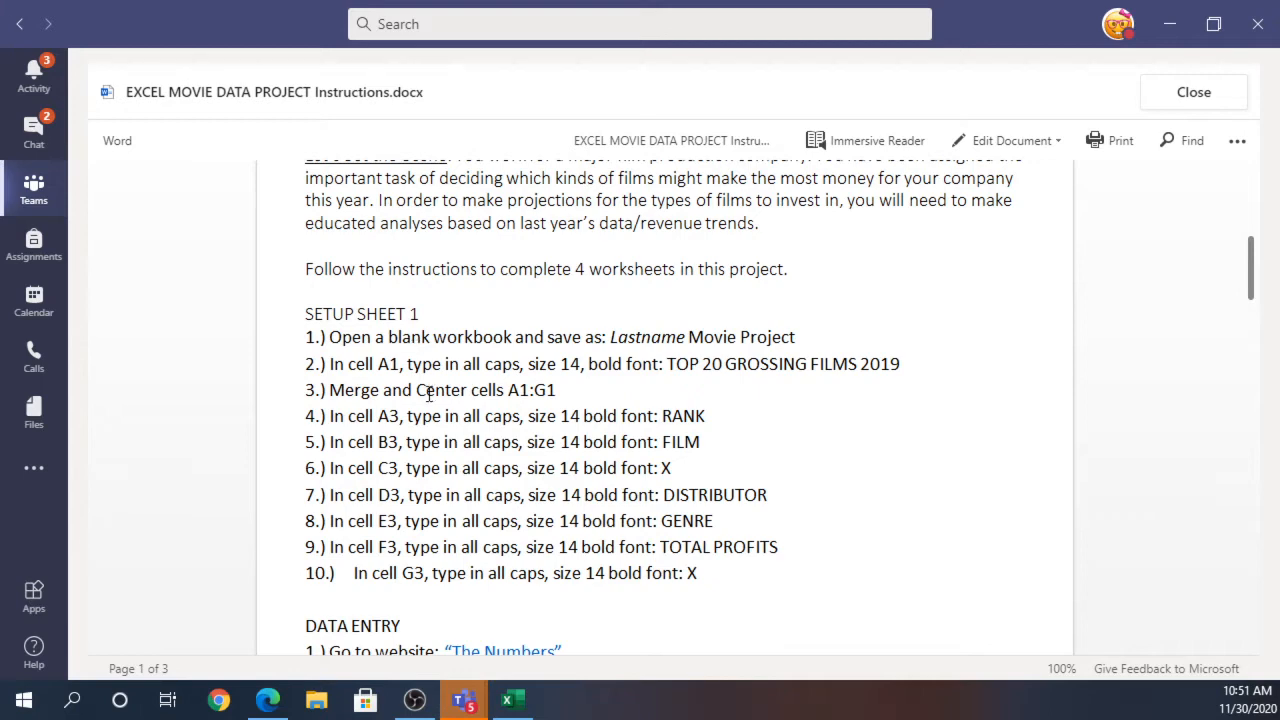
pyautogui.scroll(-1, 428, 400)
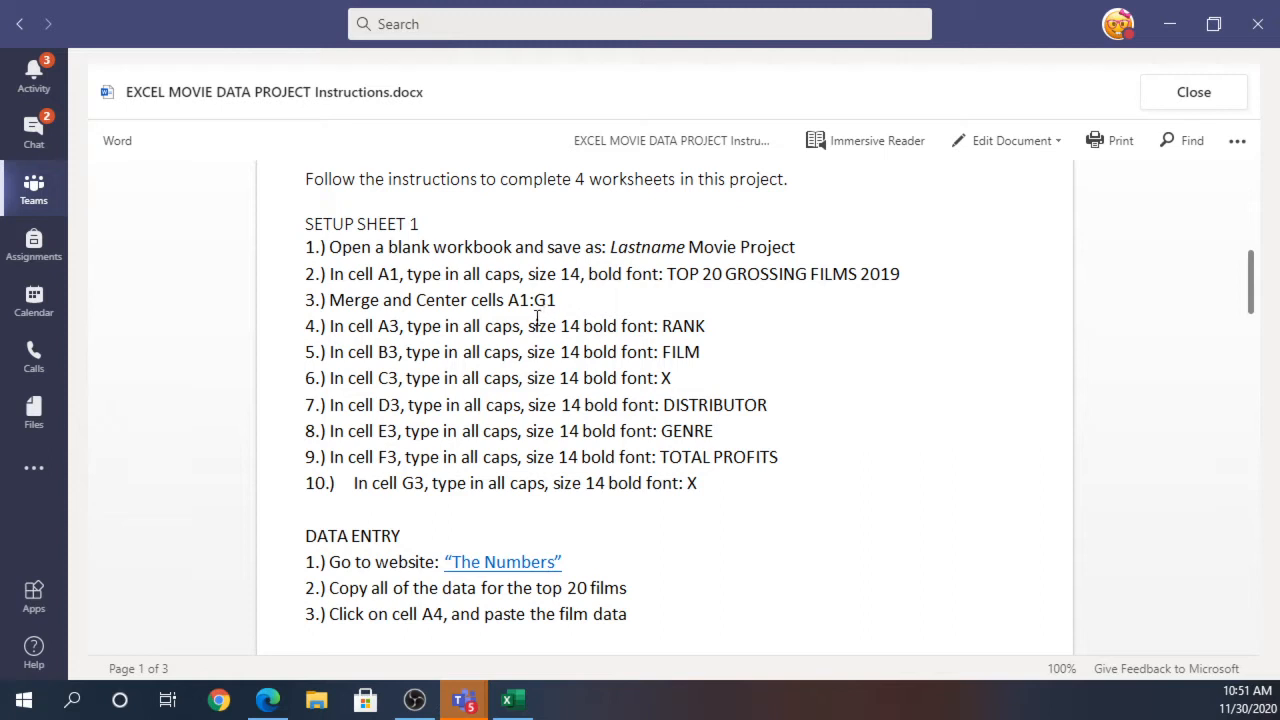
pyautogui.moveTo(550, 300); pyautogui.dragTo(306, 300)
pyautogui.click(566, 470)
pyautogui.click(512, 702)
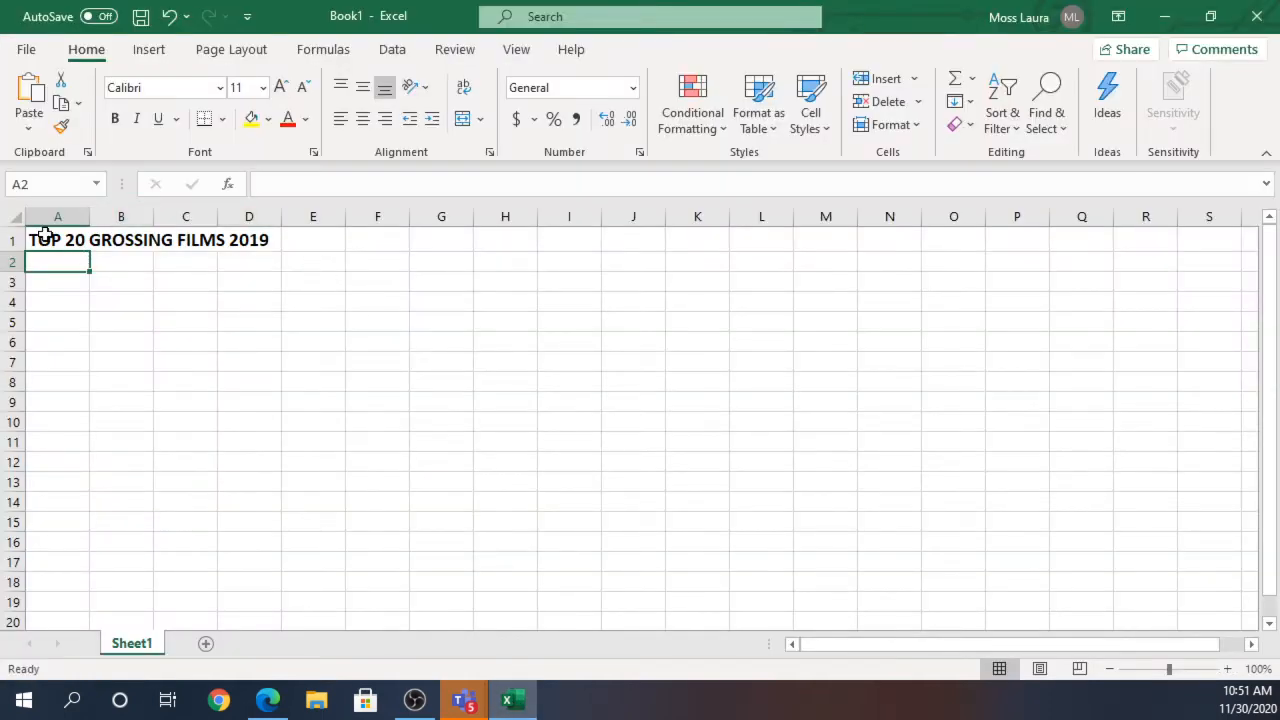
pyautogui.click(46, 242)
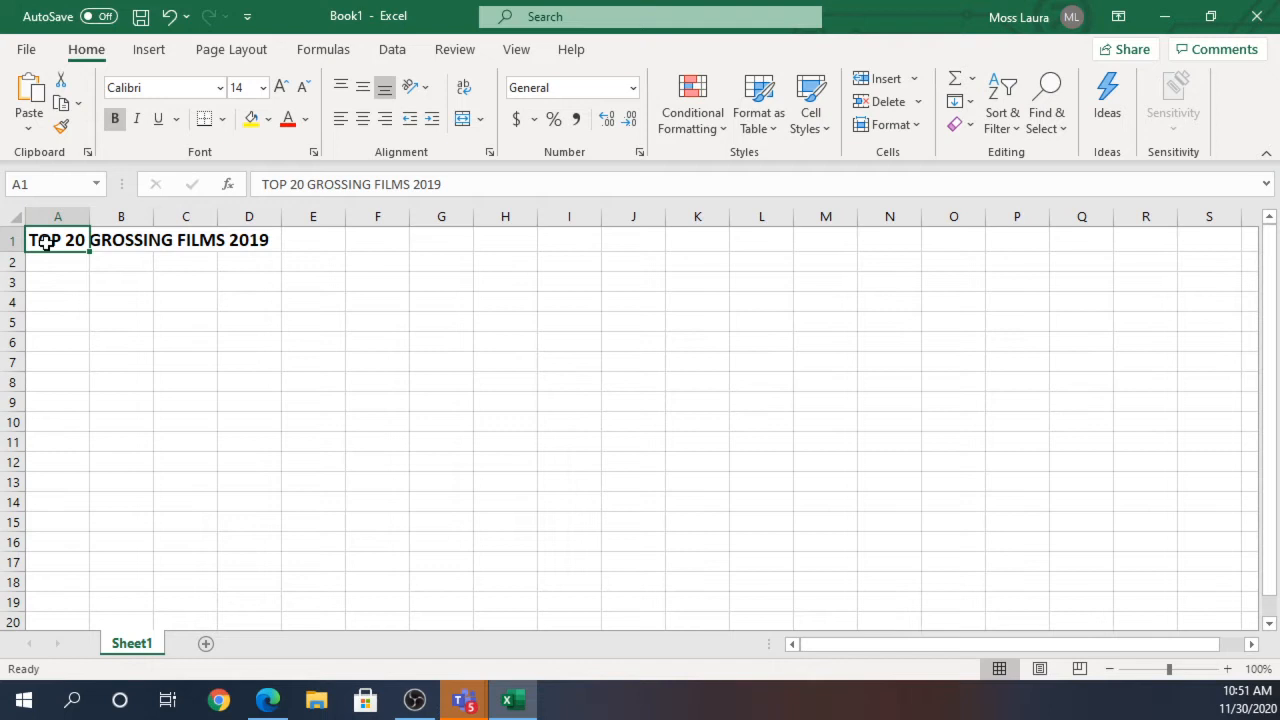
pyautogui.keyDown('shift'); pyautogui.click(442, 245); pyautogui.keyUp('shift')
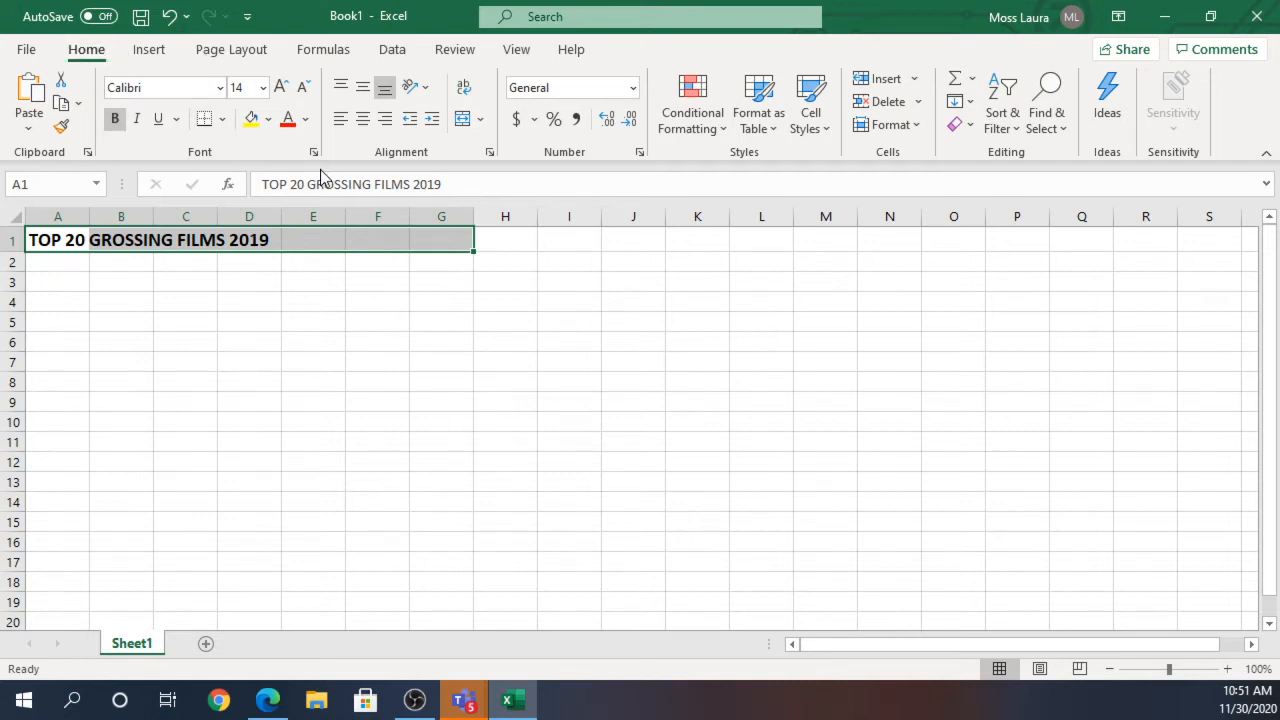
pyautogui.click(463, 119)
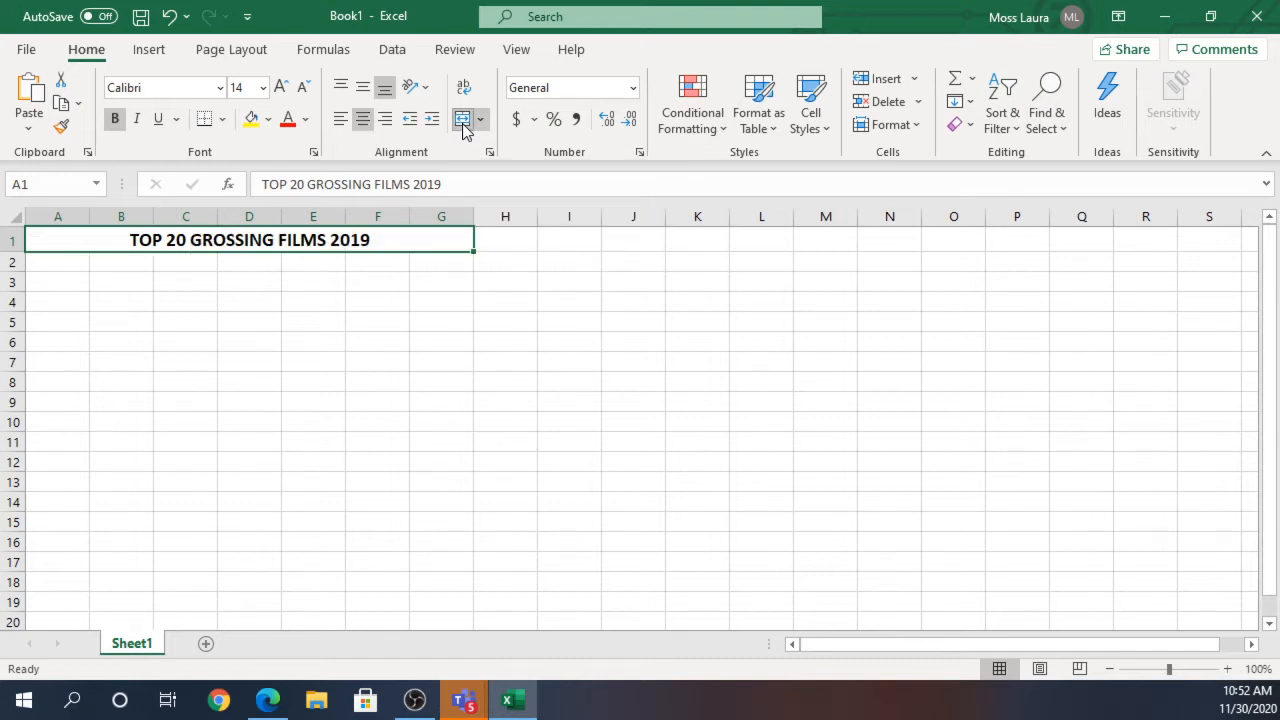
pyautogui.click(350, 283)
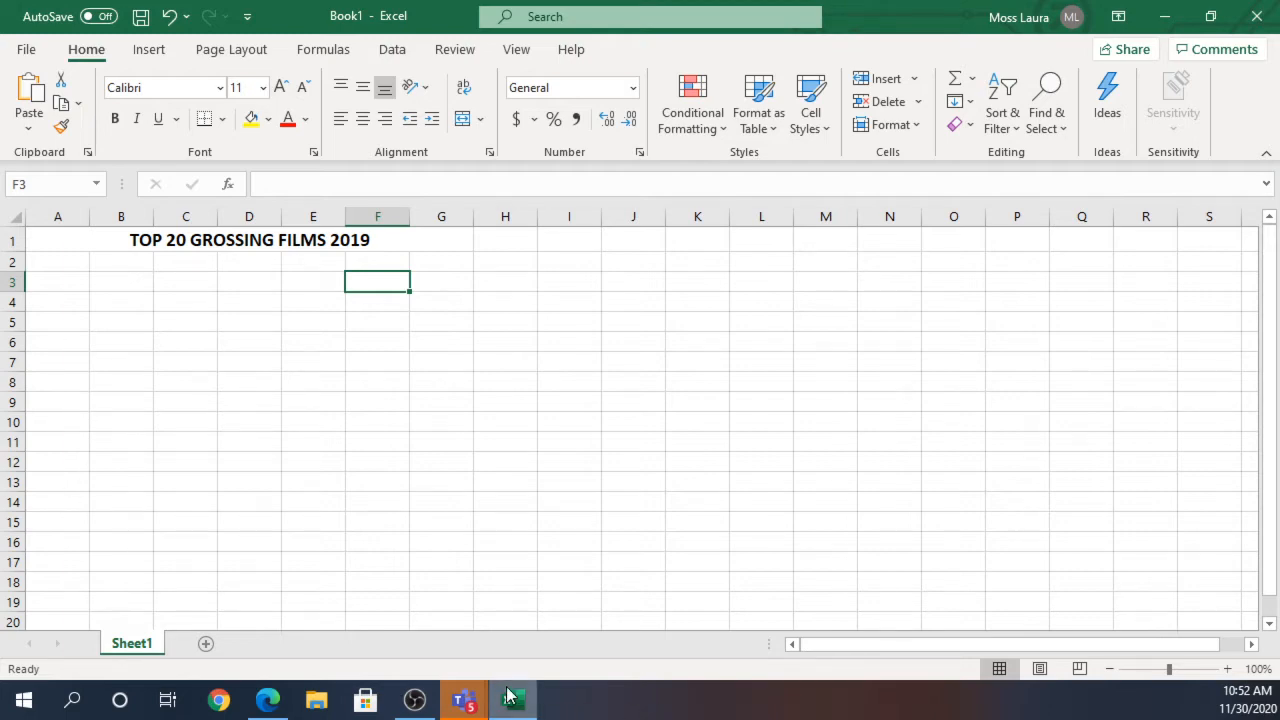
# Review the row 3 column headings in the Teams instructions and enter RANK in cell A3 of the Excel workbook.
pyautogui.moveTo(463, 700)
pyautogui.click(439, 550)
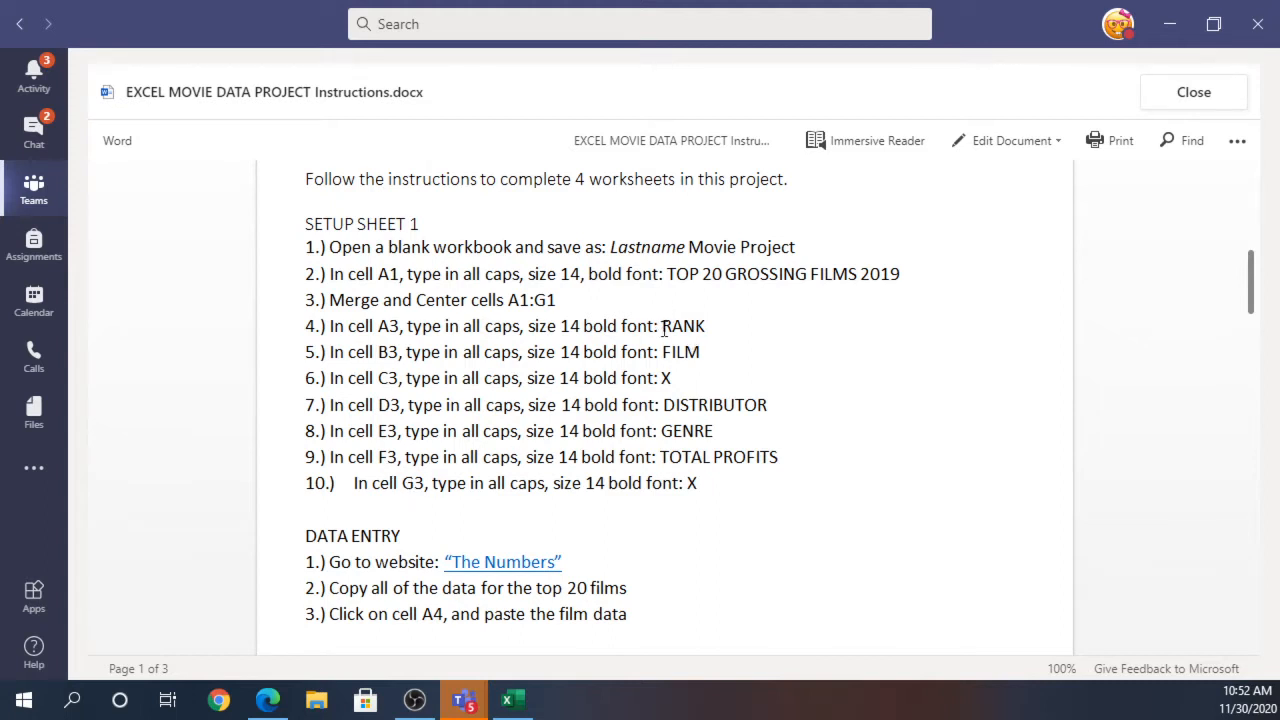
pyautogui.moveTo(662, 326); pyautogui.dragTo(748, 458)
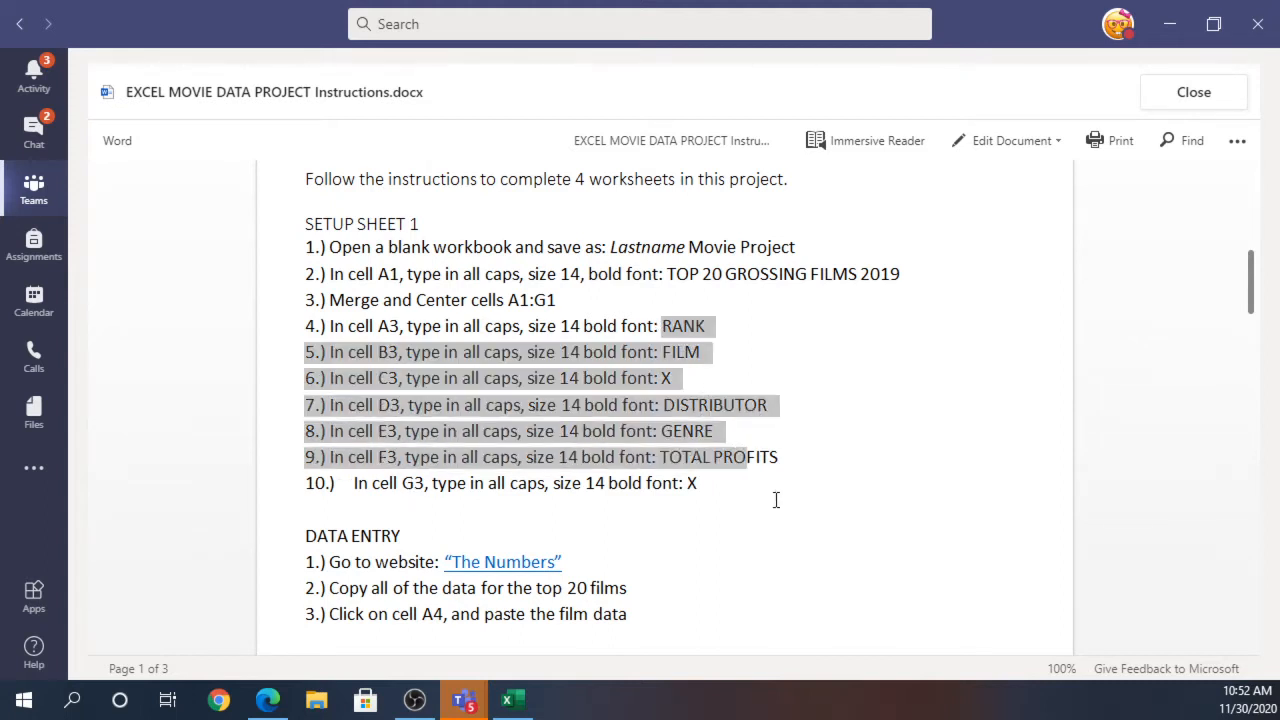
pyautogui.click(673, 347)
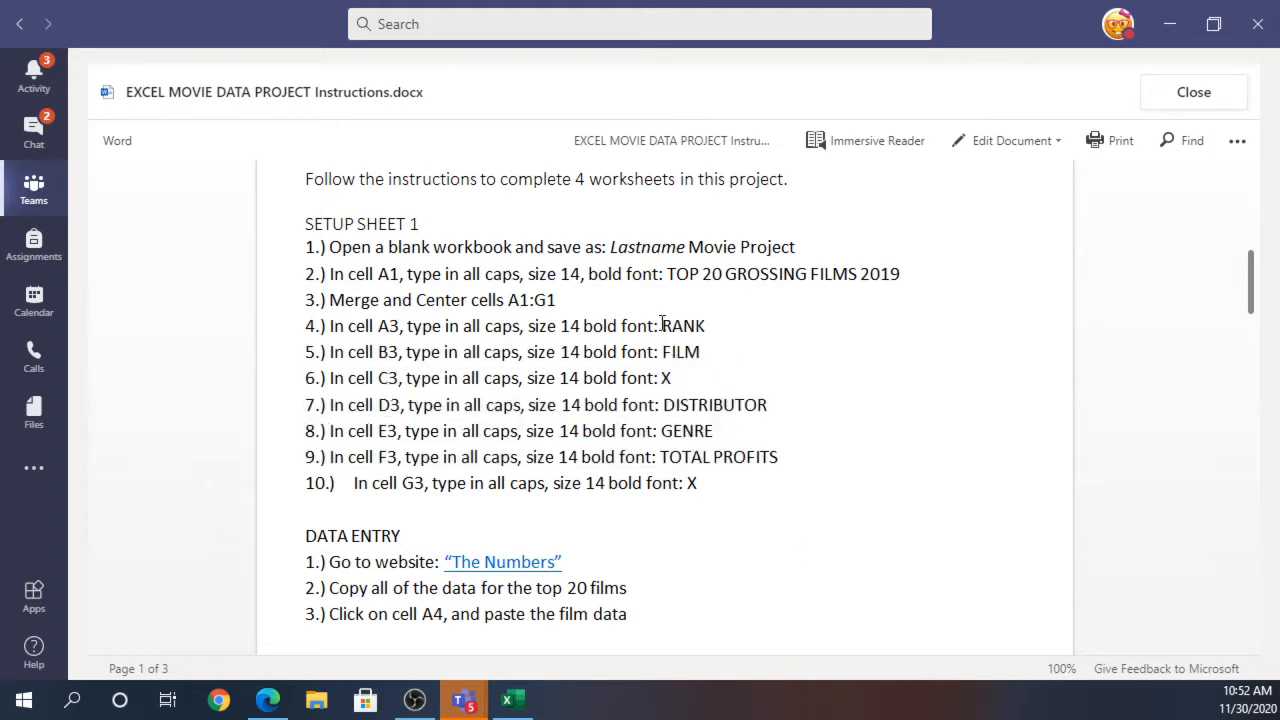
pyautogui.click(507, 699)
pyautogui.click(43, 283)
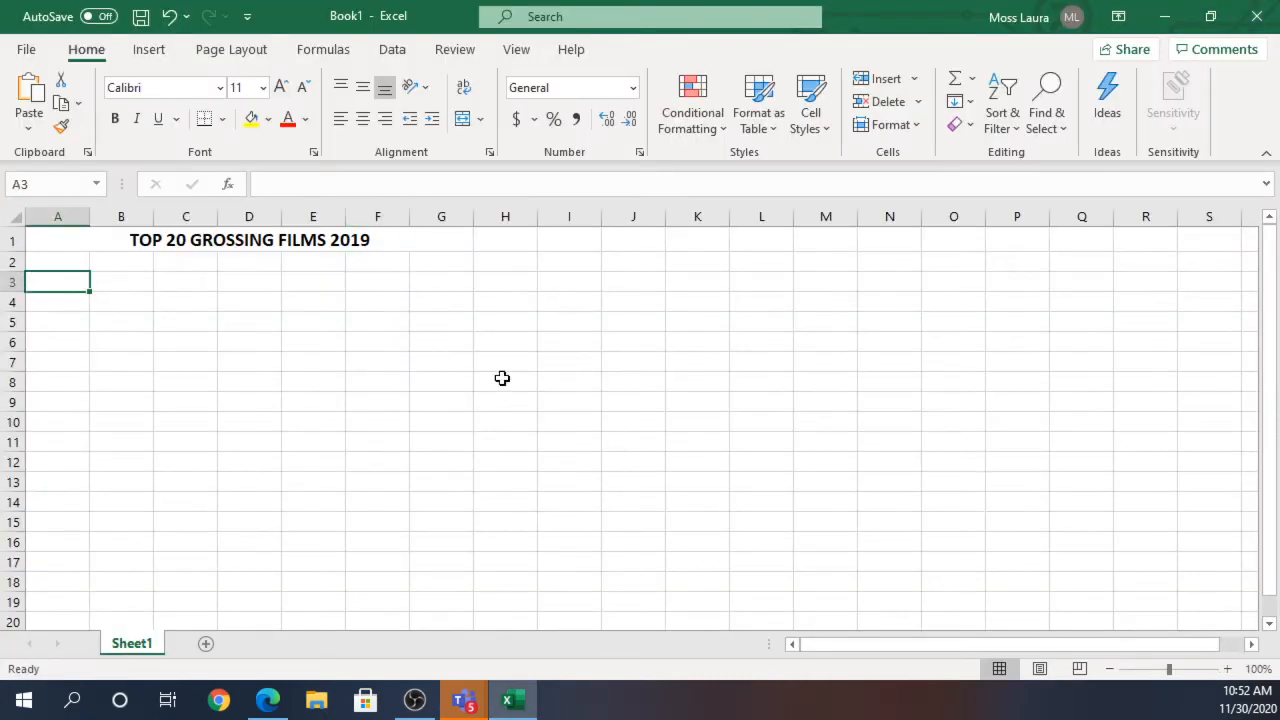
pyautogui.write('RANK')
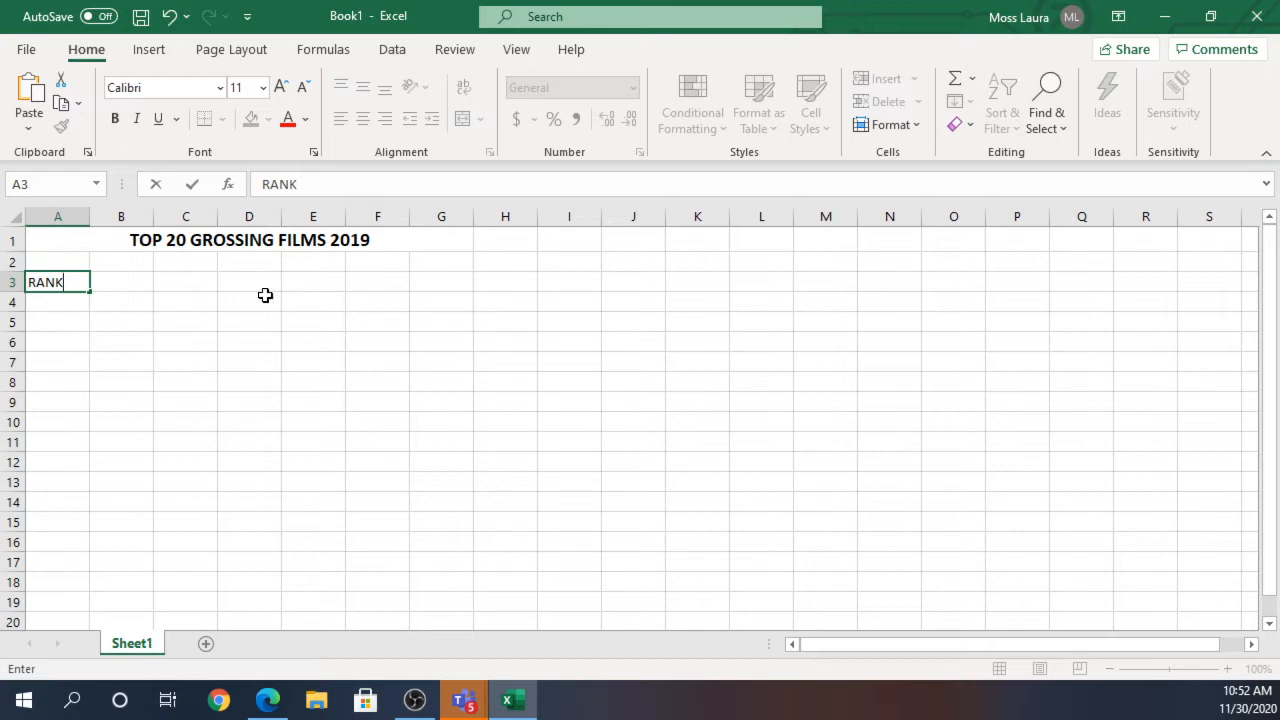
pyautogui.press('Tab')
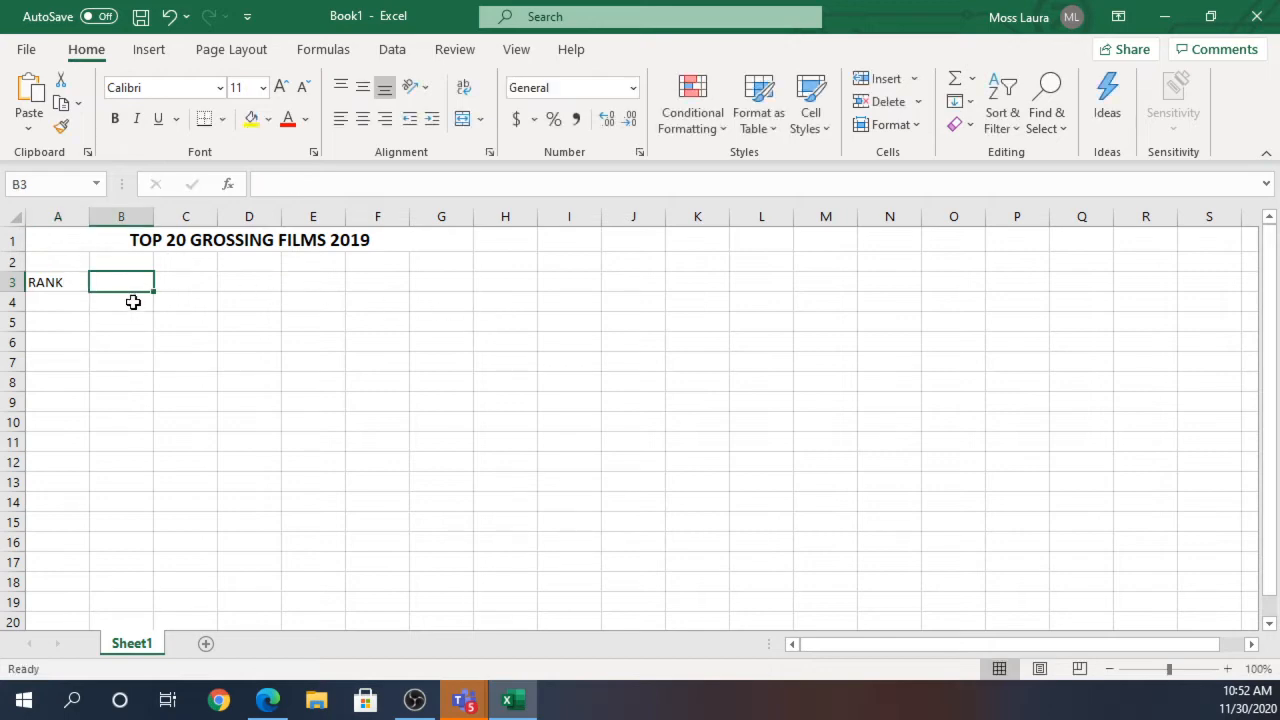
# Check the next heading in the Teams instructions and enter FILM in cell B3 of the Excel workbook.
pyautogui.click(514, 700)
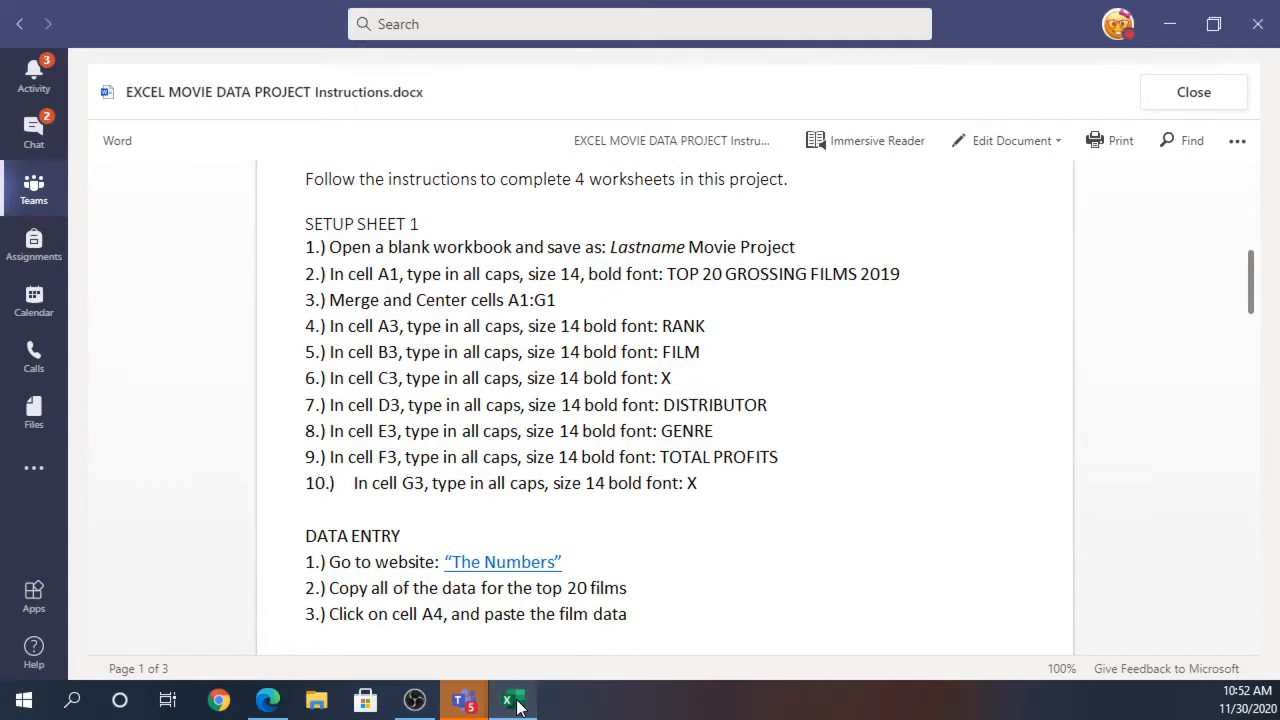
pyautogui.moveTo(465, 700)
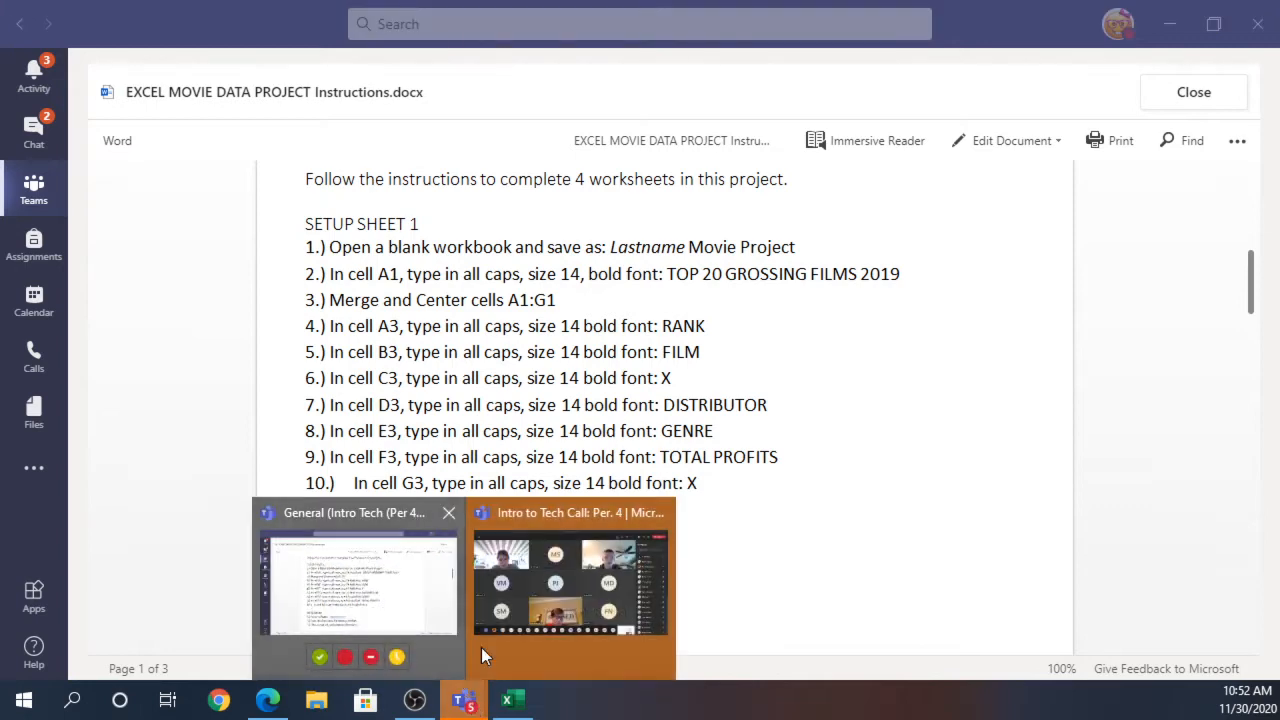
pyautogui.click(512, 702)
pyautogui.write('FILM')
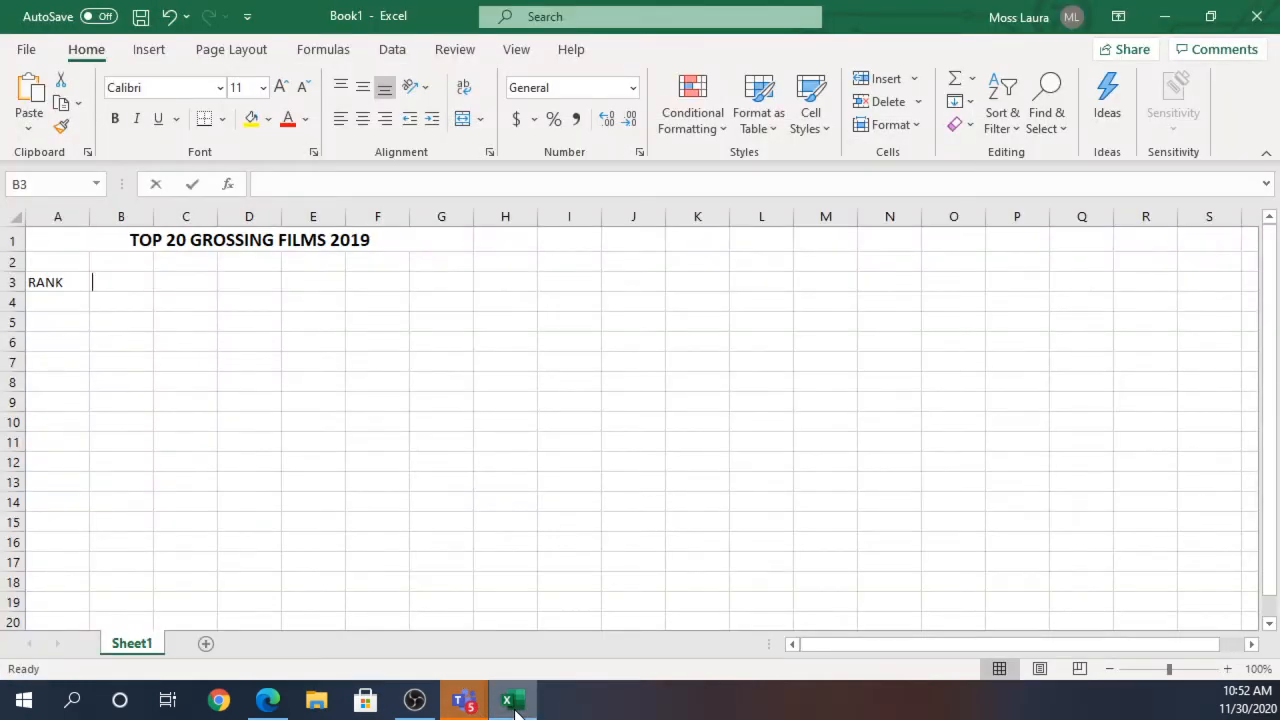
pyautogui.press('Tab')
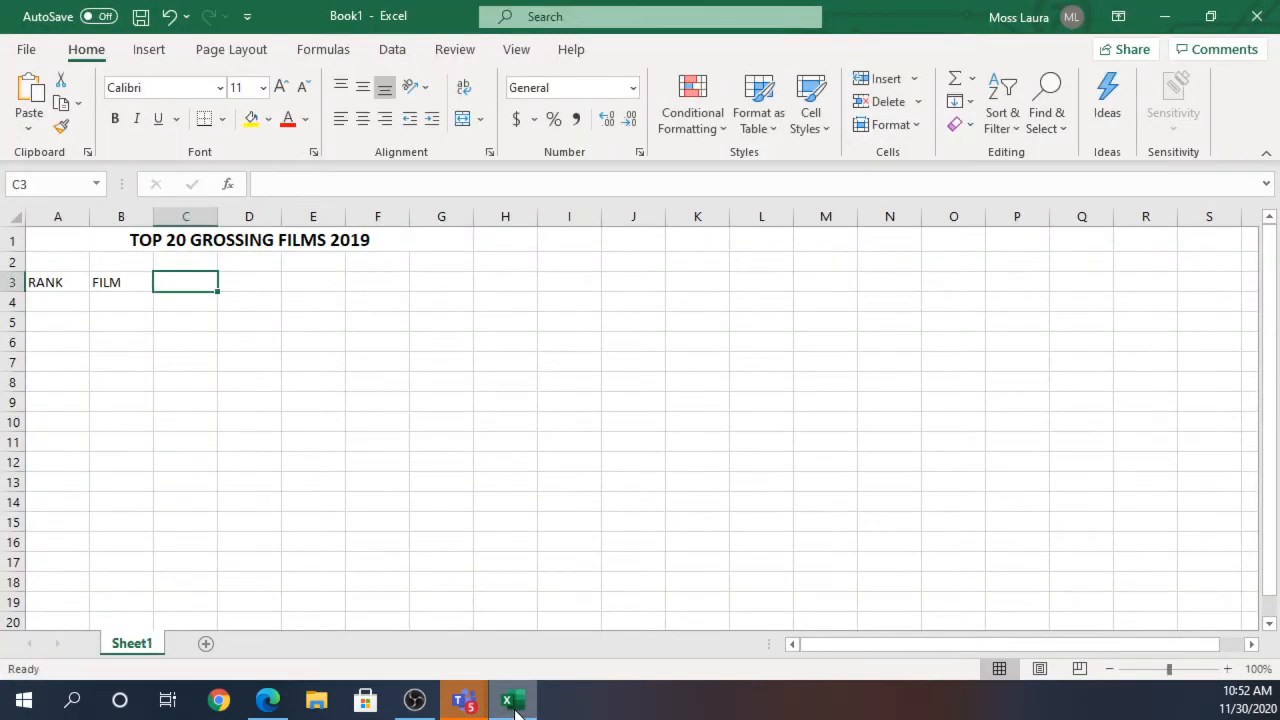
# Check the next heading in the Teams instructions and enter x in cell C3 of the Excel workbook.
pyautogui.click(512, 702)
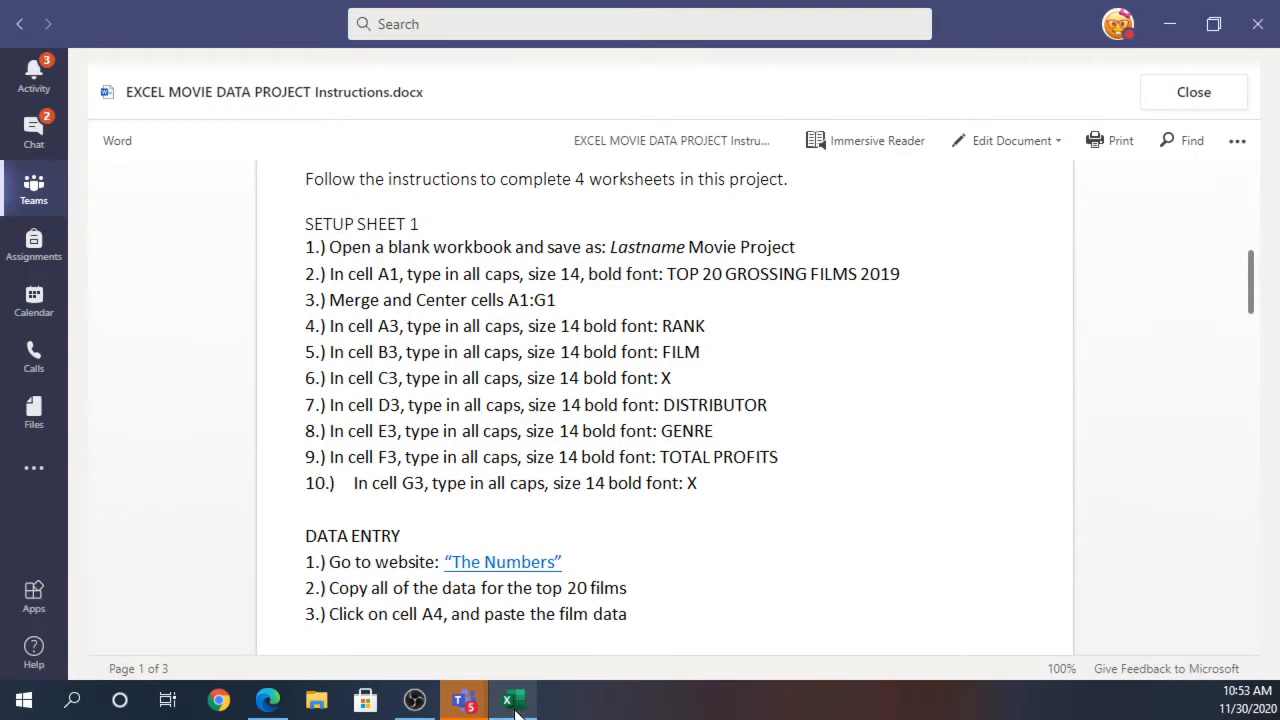
pyautogui.click(512, 702)
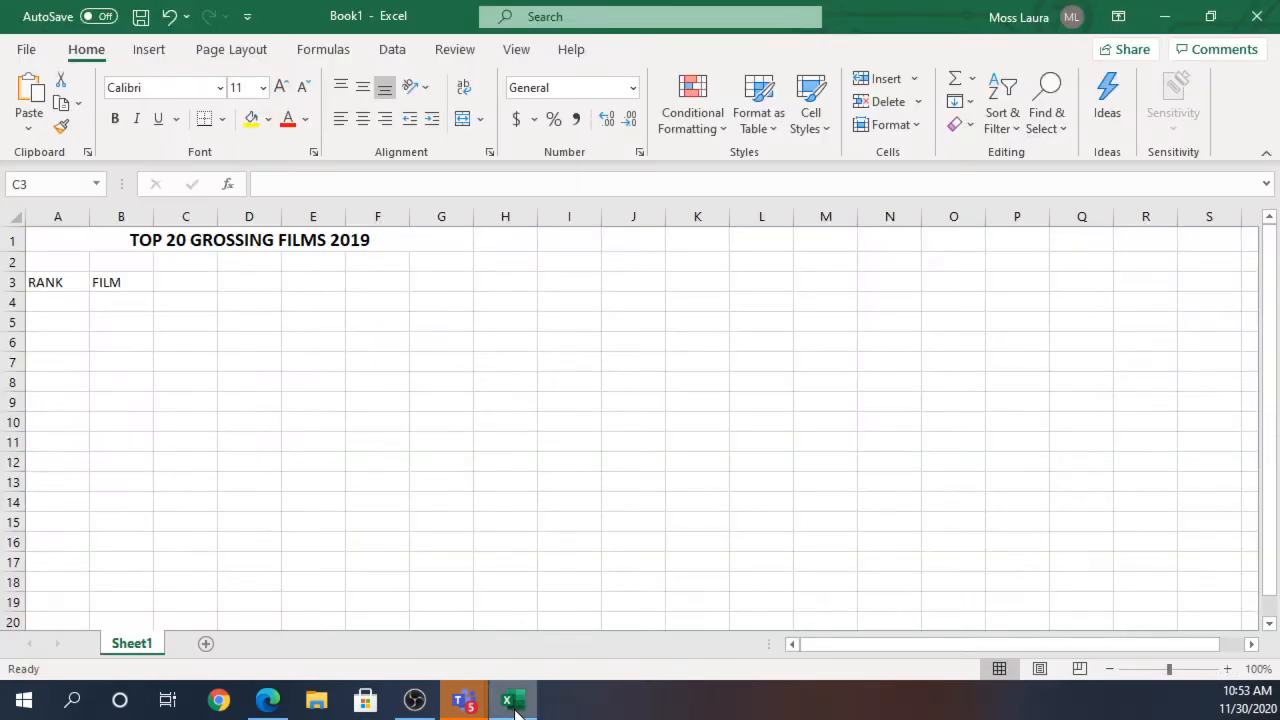
pyautogui.click(256, 245)
pyautogui.click(201, 287)
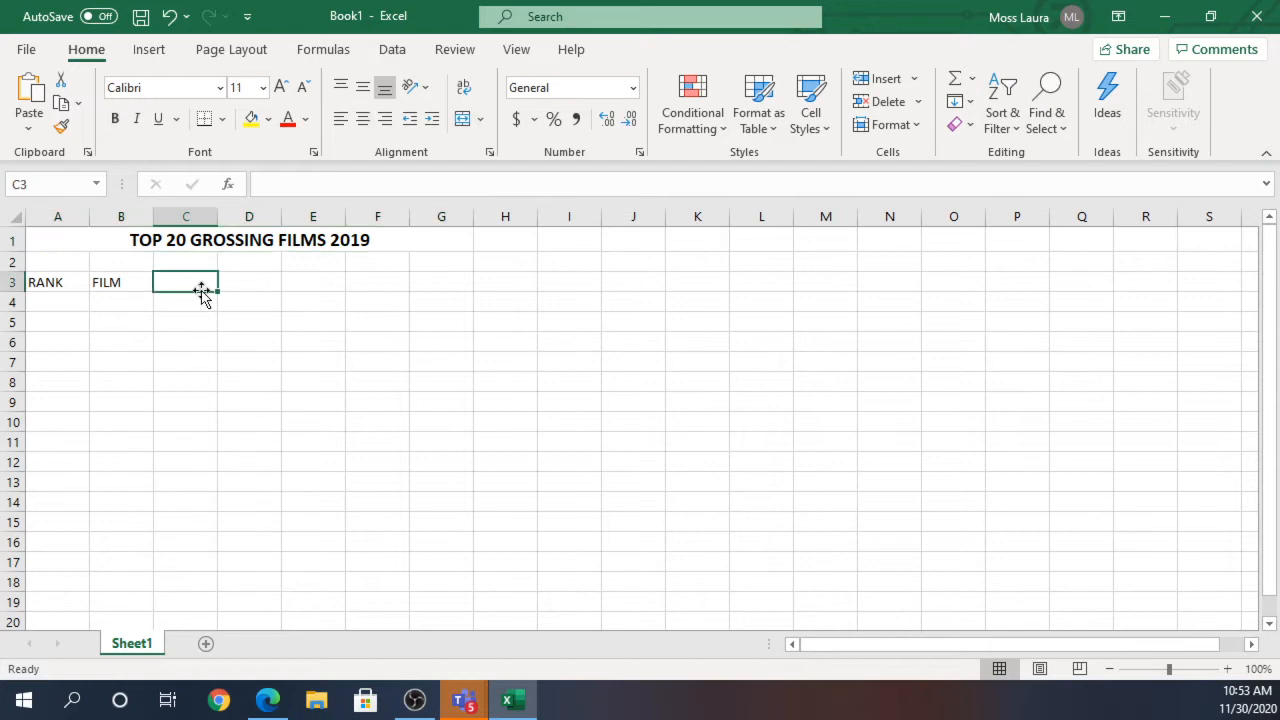
pyautogui.write('x')
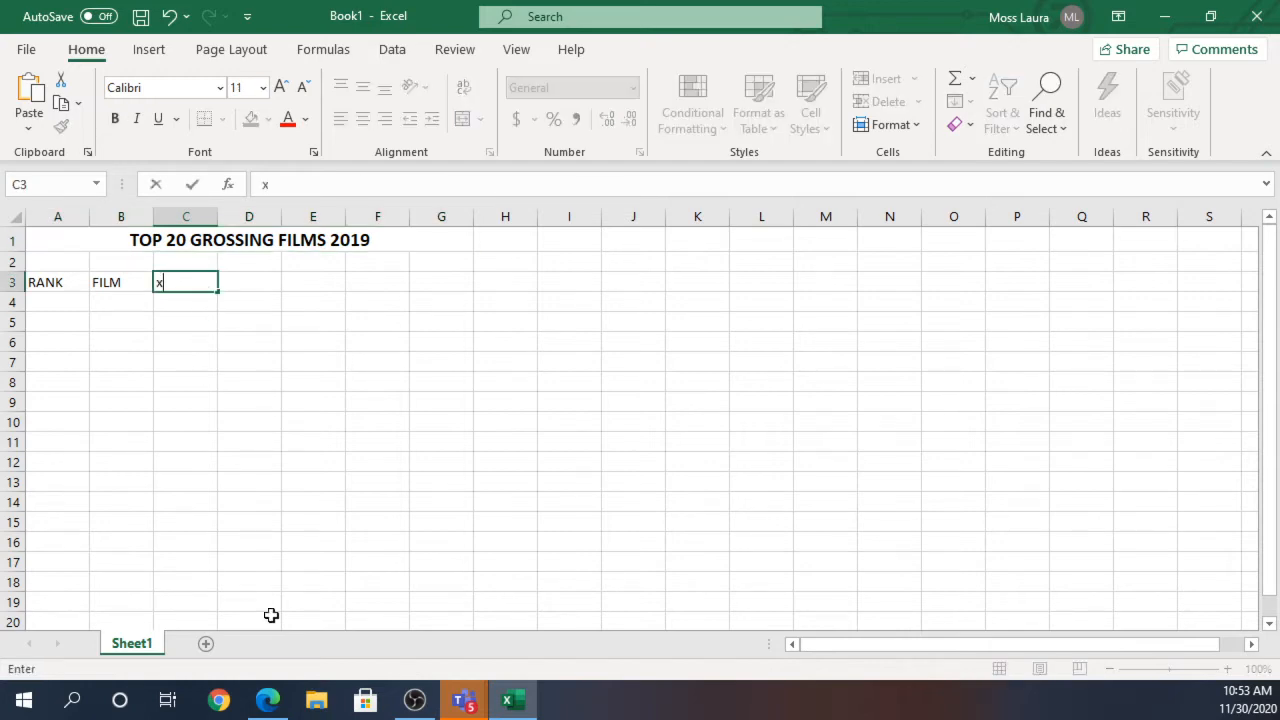
# Check the D3 heading in the Teams instructions and enter DISTRIBUTOR in cell D3 of the Excel workbook.
pyautogui.click(463, 701)
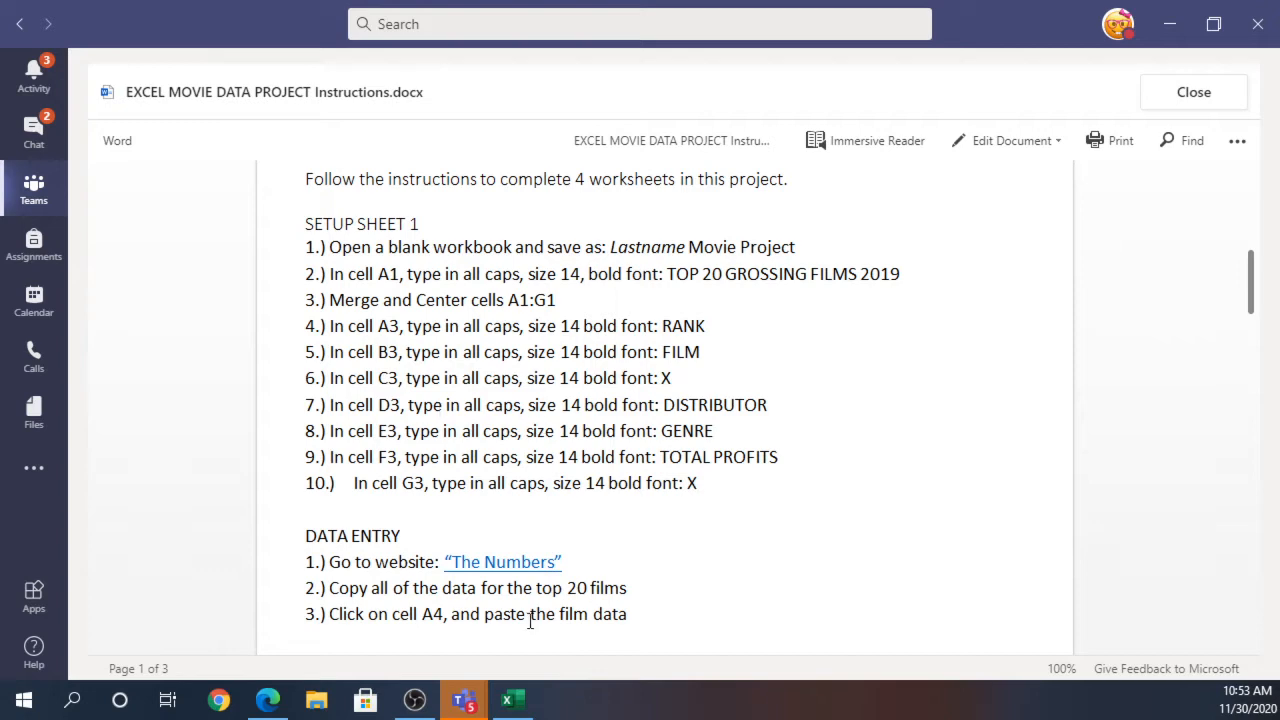
pyautogui.click(510, 700)
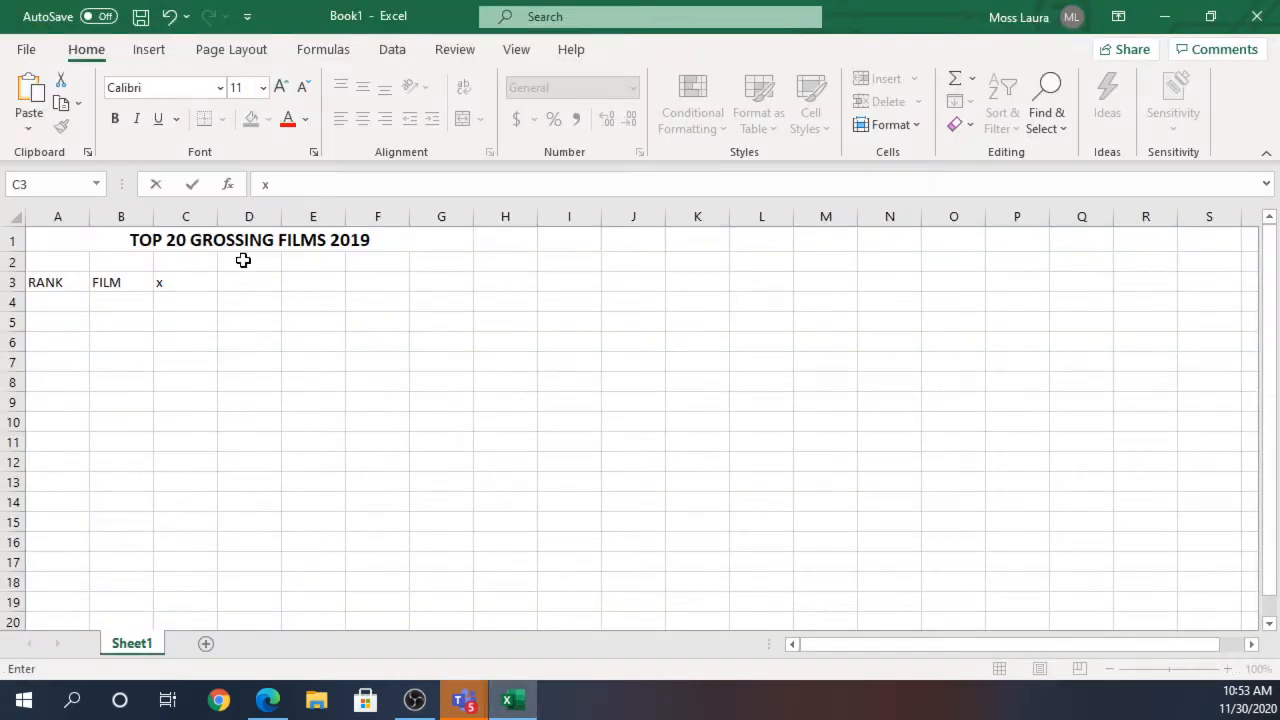
pyautogui.click(243, 283)
pyautogui.write('DIST')
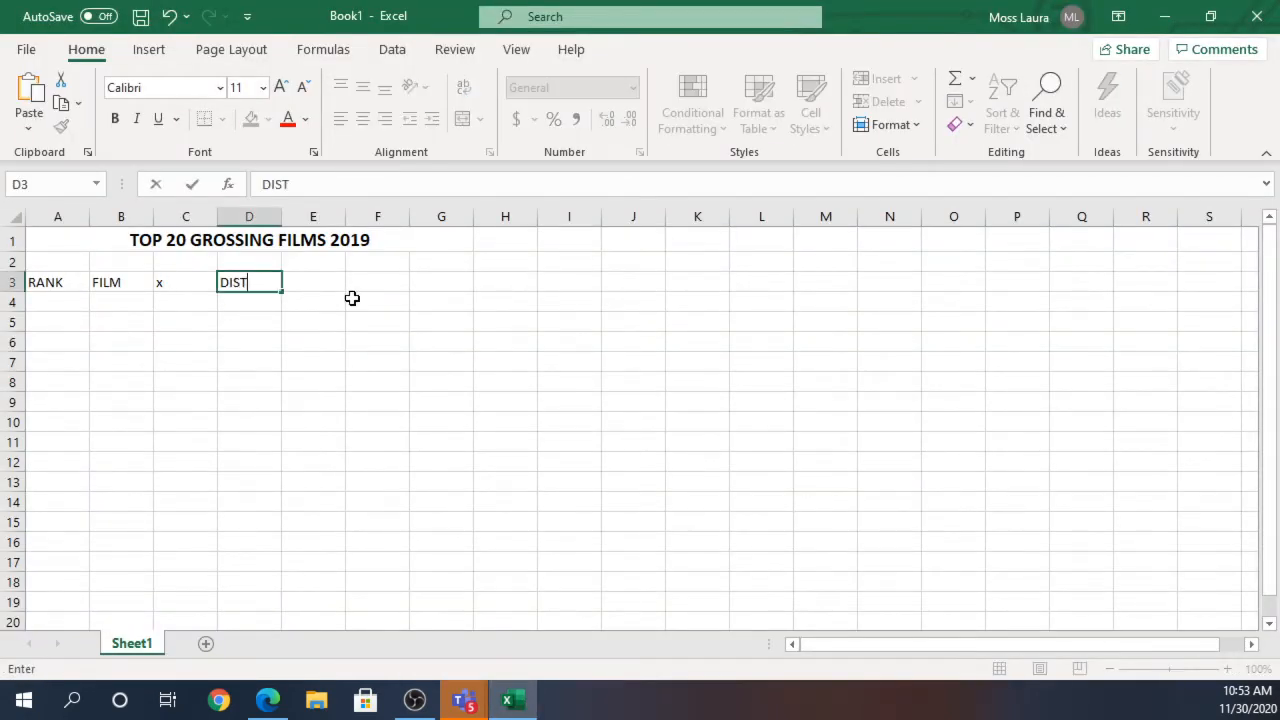
pyautogui.write('RIBUTOR')
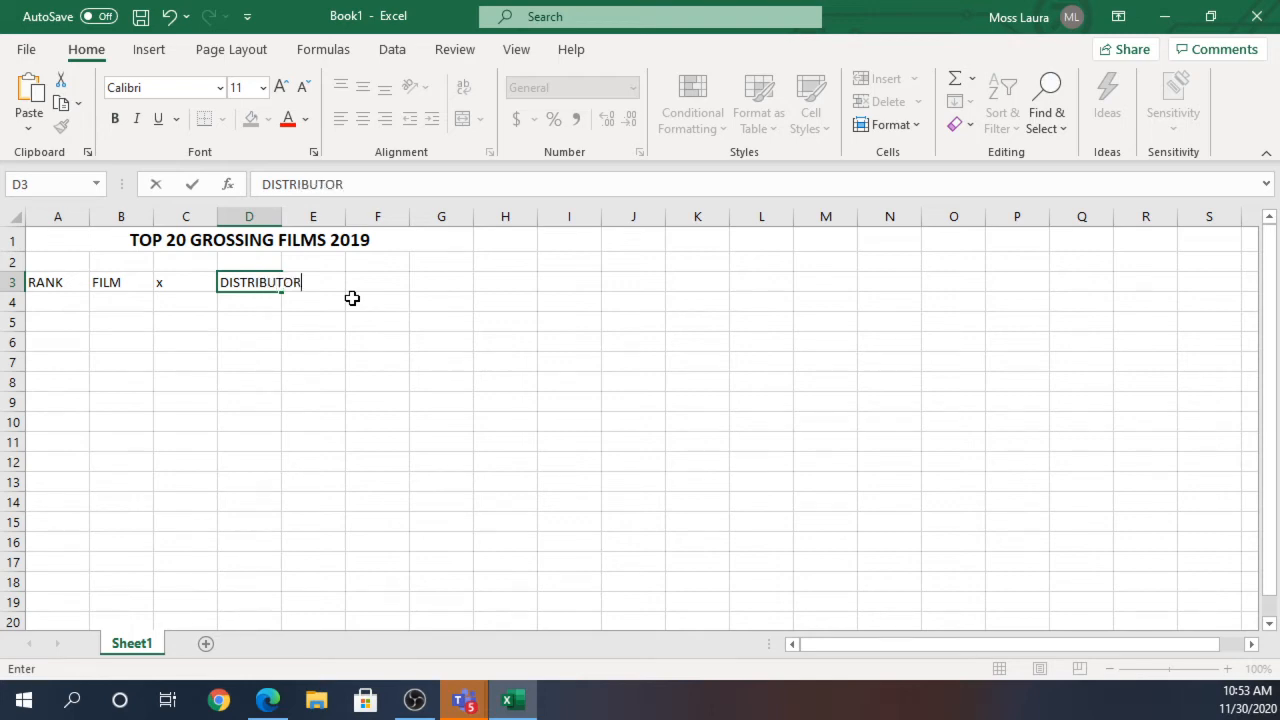
pyautogui.click(341, 284)
pyautogui.click(317, 282)
# Check the E3 heading in the Teams instructions and enter GENRE in cell E3 of the Excel workbook.
pyautogui.click(515, 700)
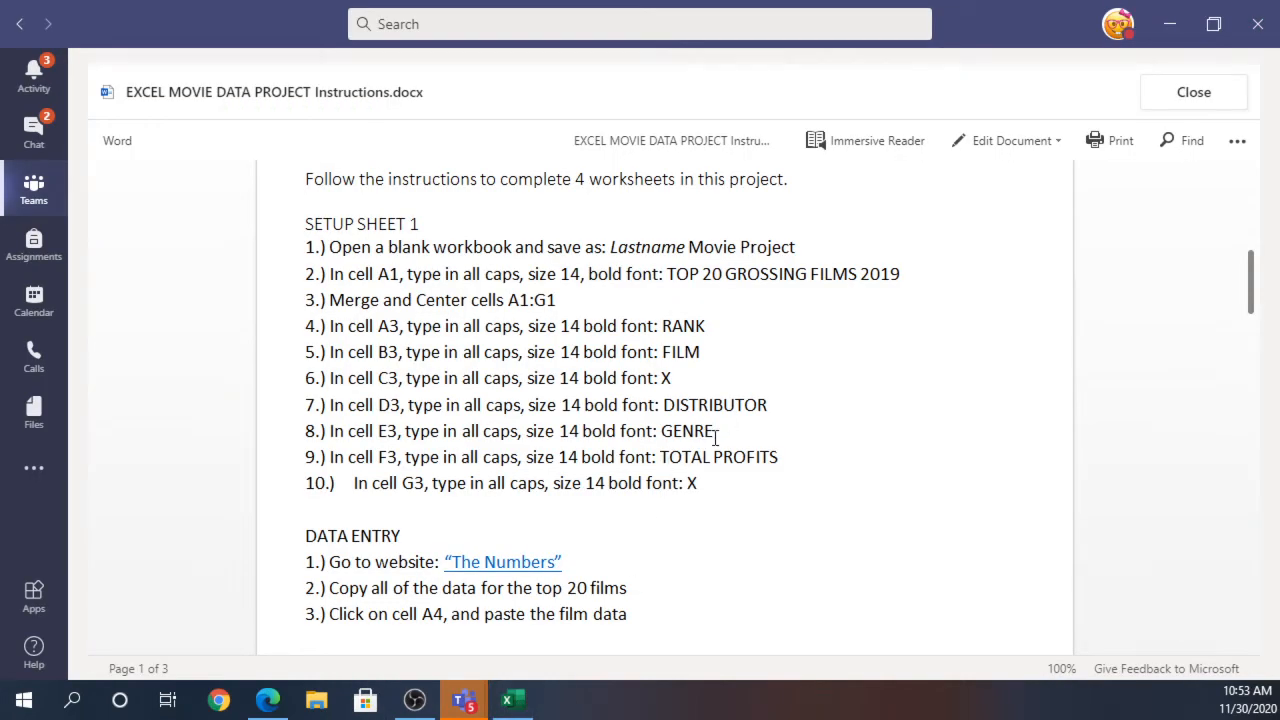
pyautogui.click(512, 700)
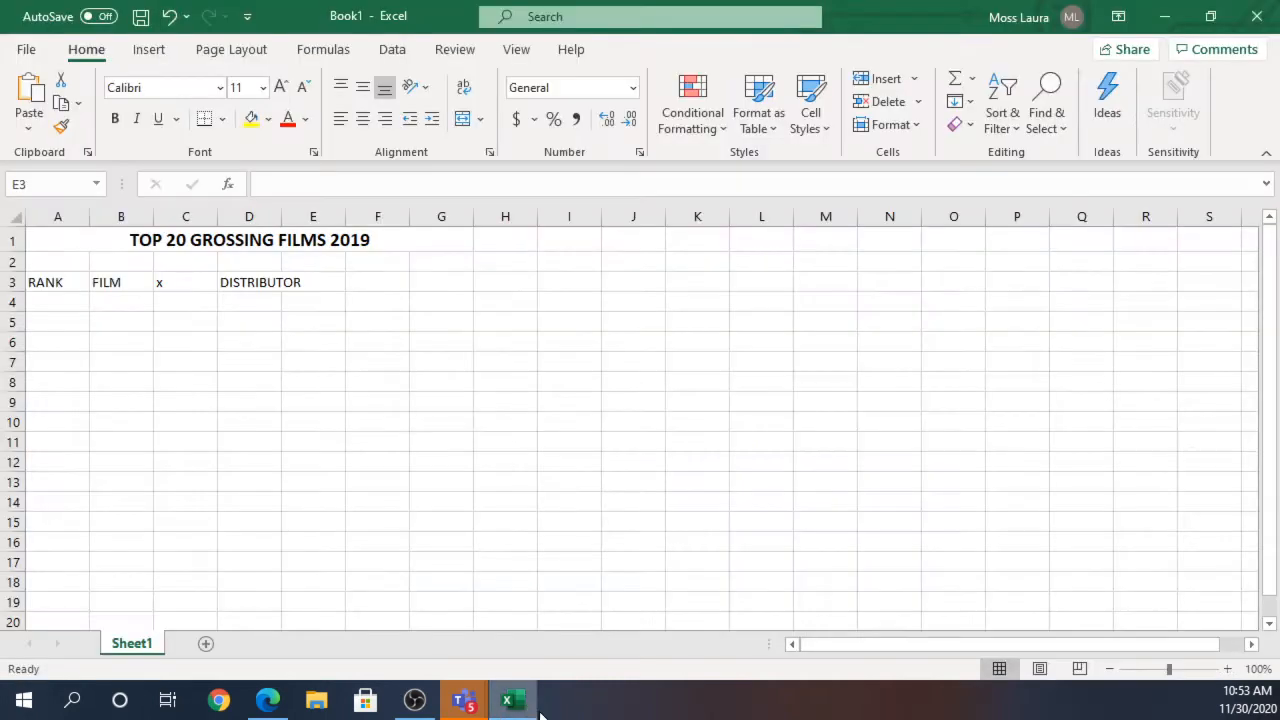
pyautogui.click(332, 287)
pyautogui.write('GENRE')
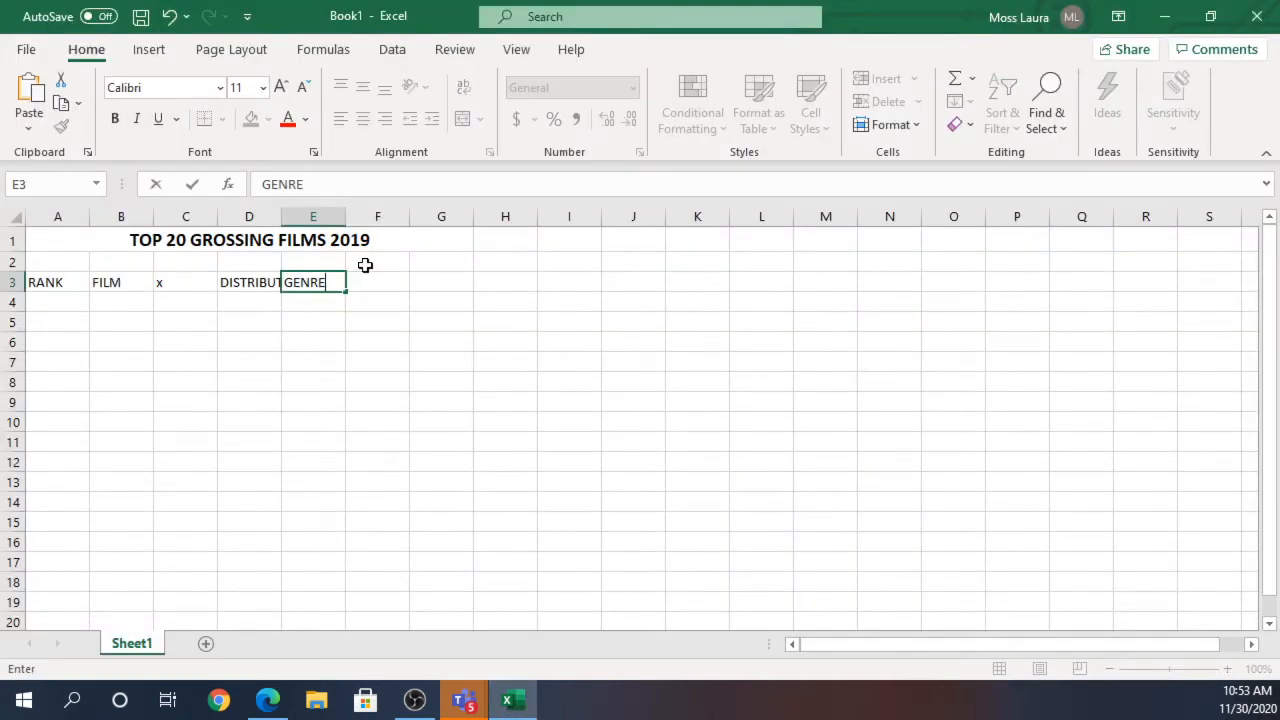
pyautogui.click(369, 277)
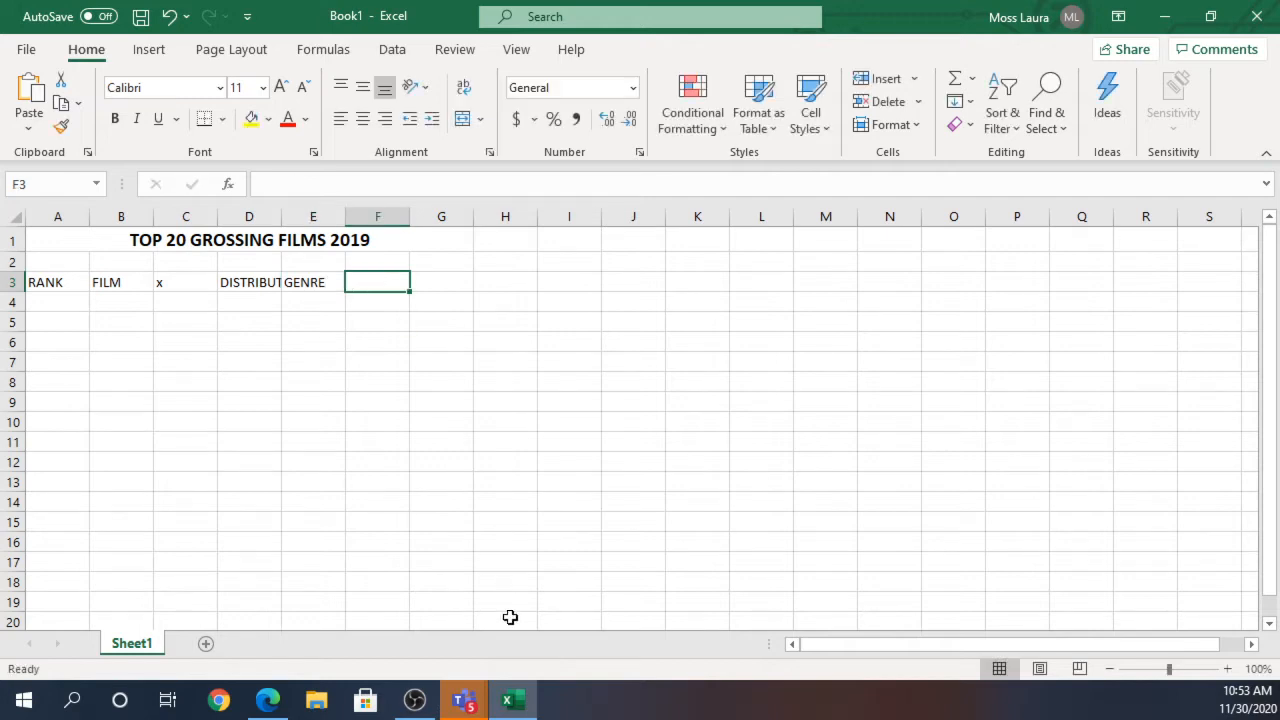
# Check the F3 heading in the Teams instructions and enter TOTAL PROFITS in cell F3 of the Excel workbook.
pyautogui.click(520, 703)
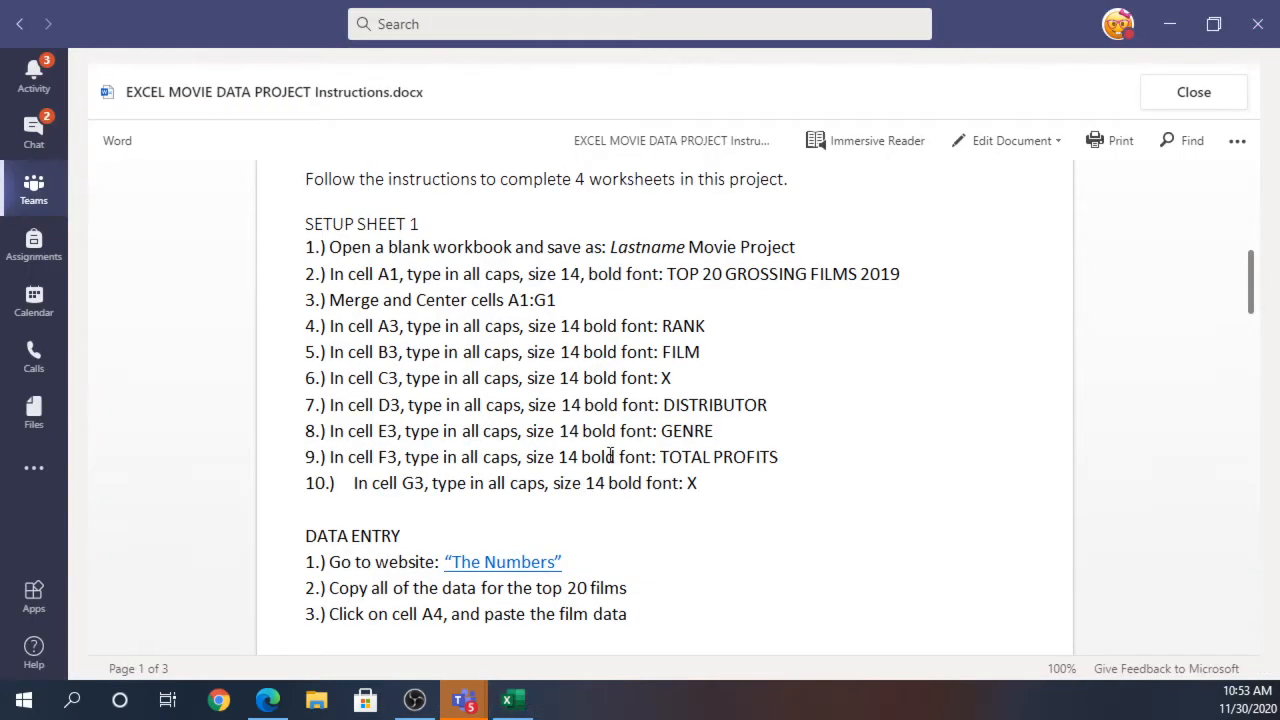
pyautogui.moveTo(713, 459); pyautogui.dragTo(804, 457)
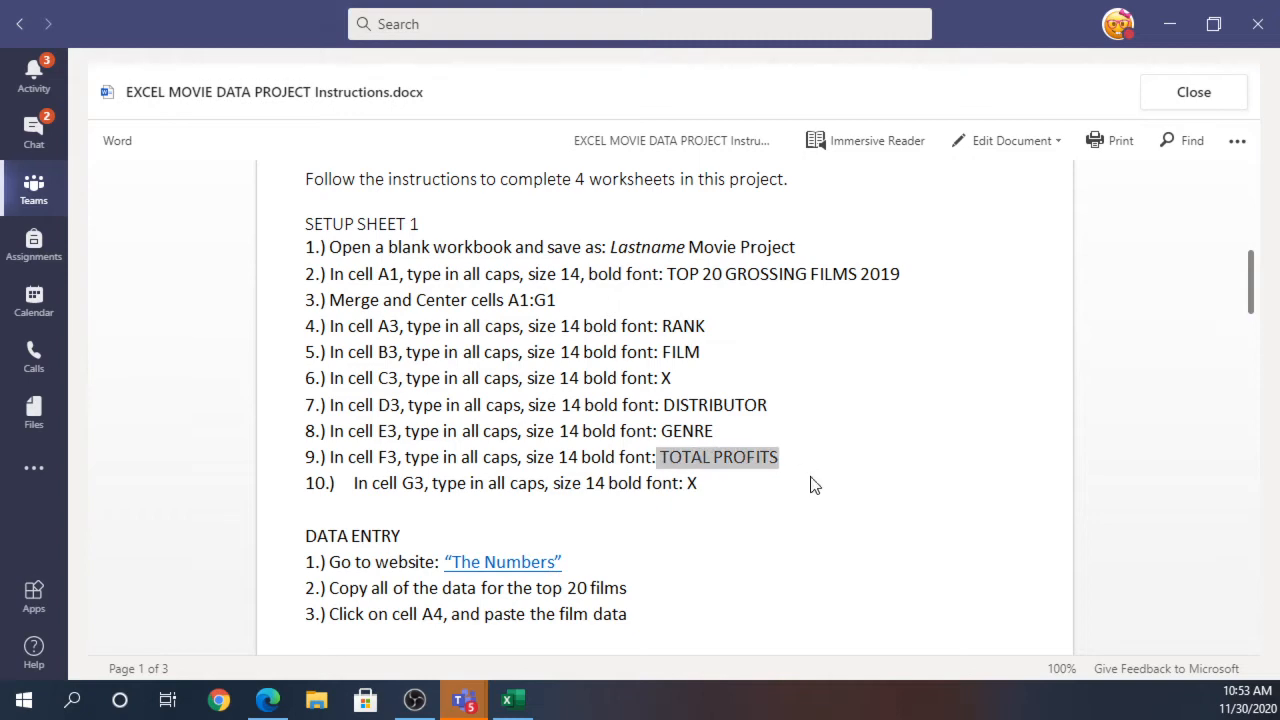
pyautogui.click(512, 703)
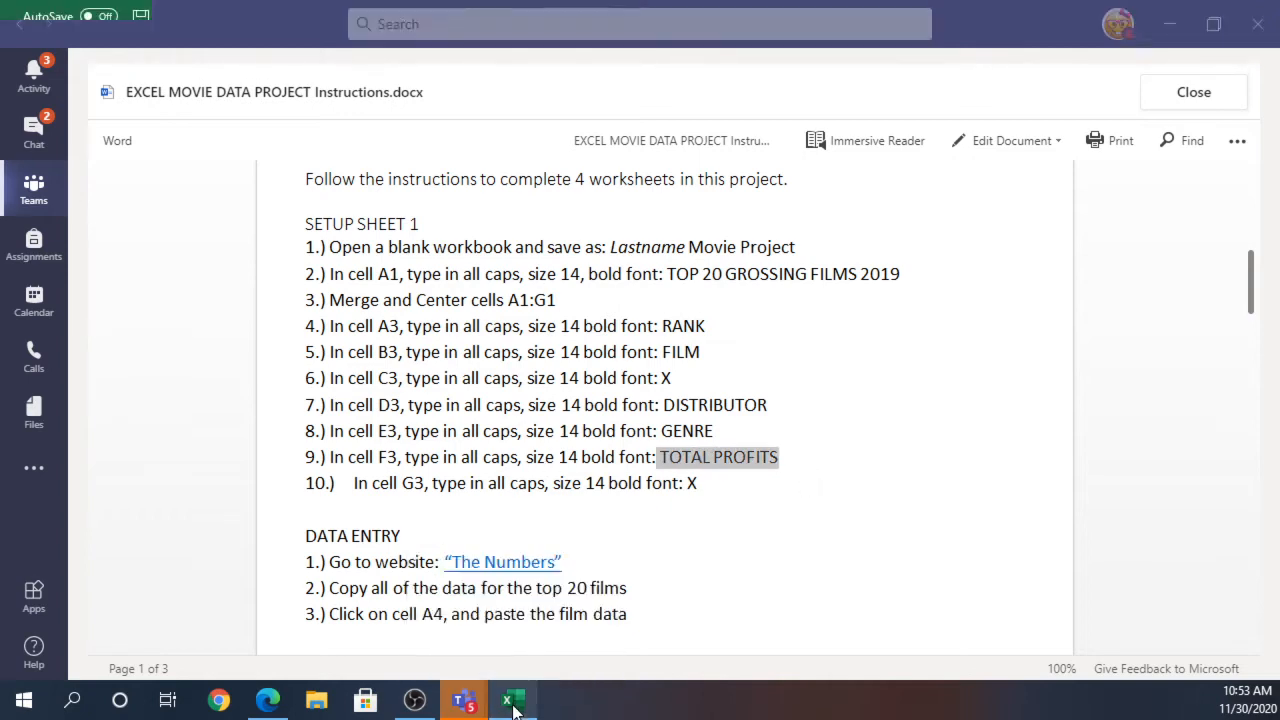
pyautogui.click(384, 286)
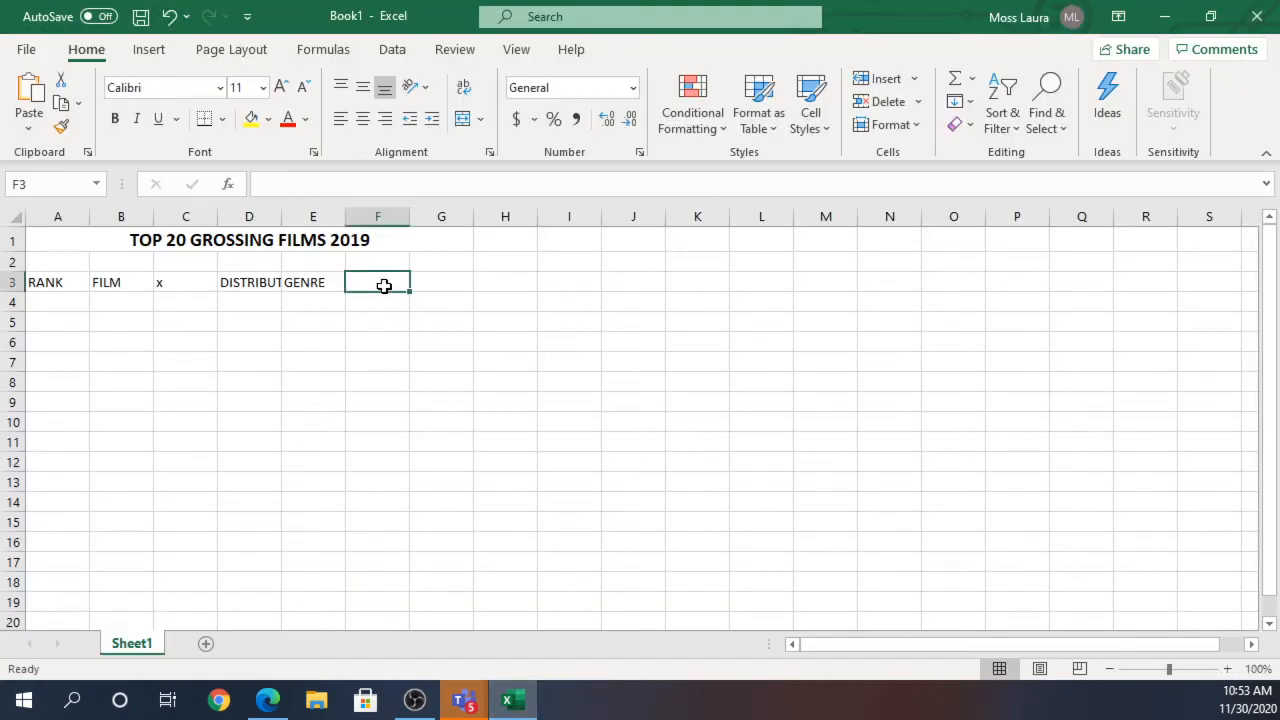
pyautogui.write('TOTAL PROFITS')
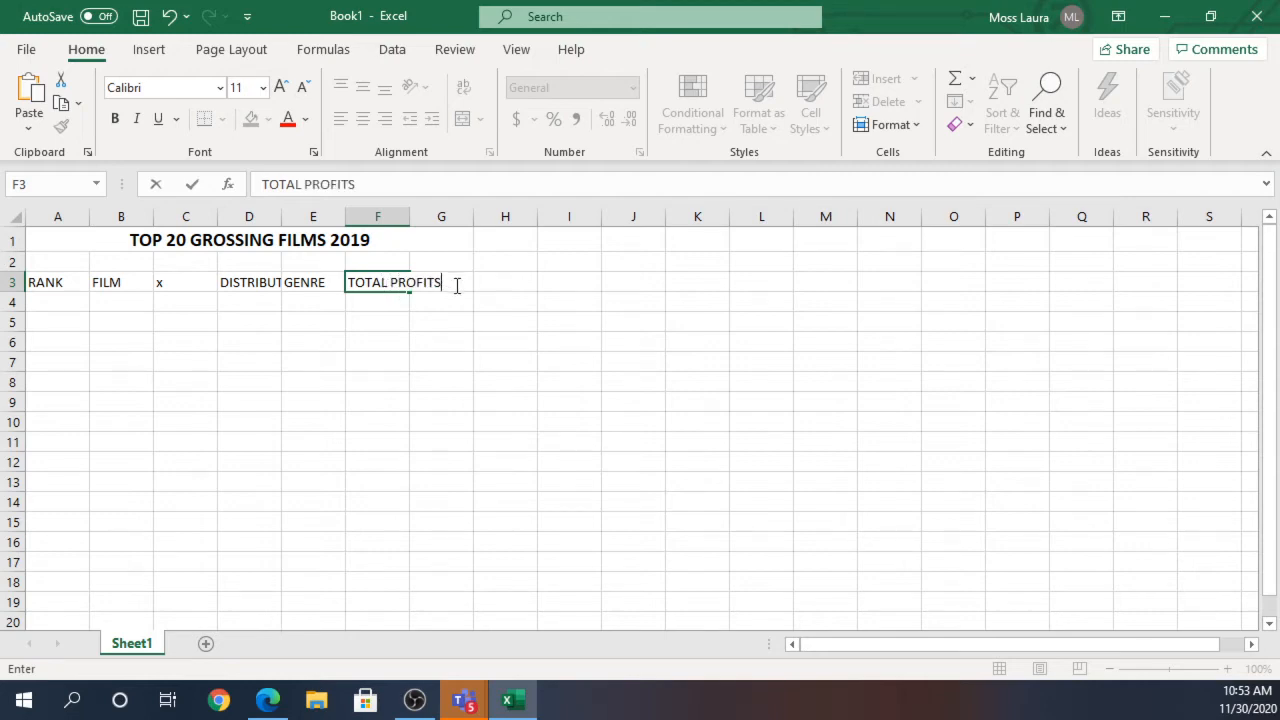
# Enter x as the last column heading in cell G3.
pyautogui.click(460, 268)
pyautogui.click(455, 286)
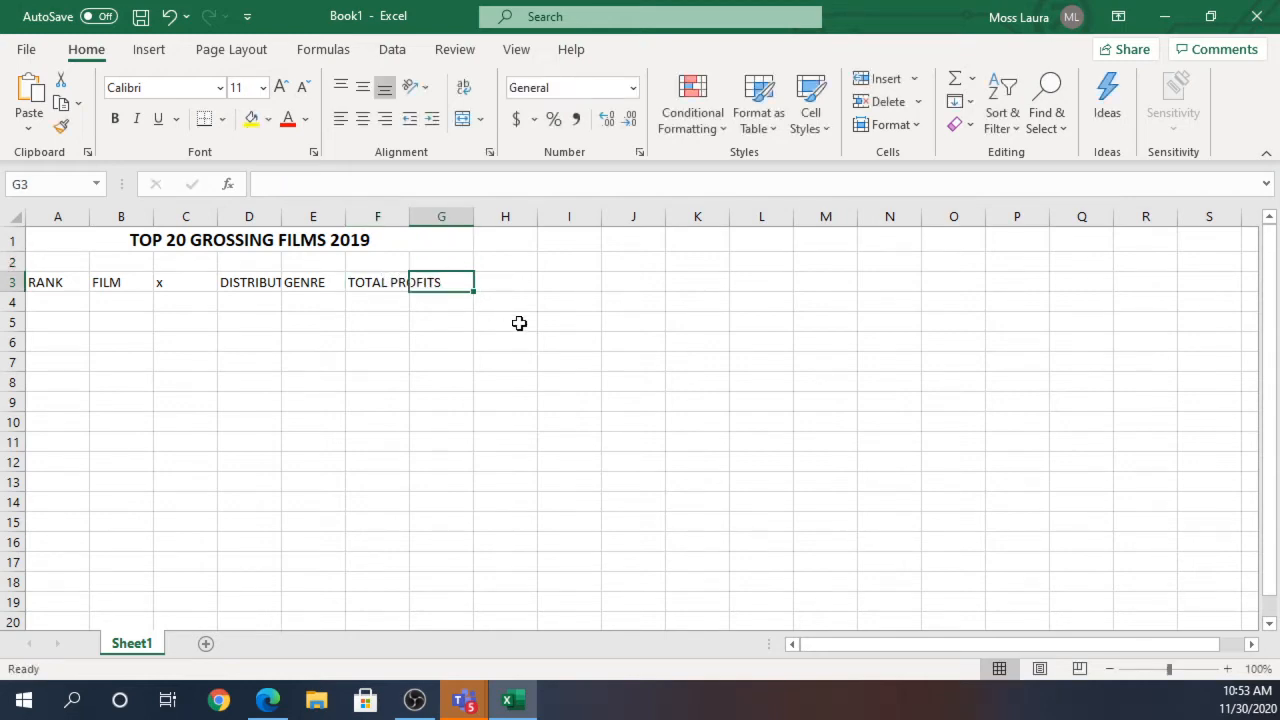
pyautogui.write('x')
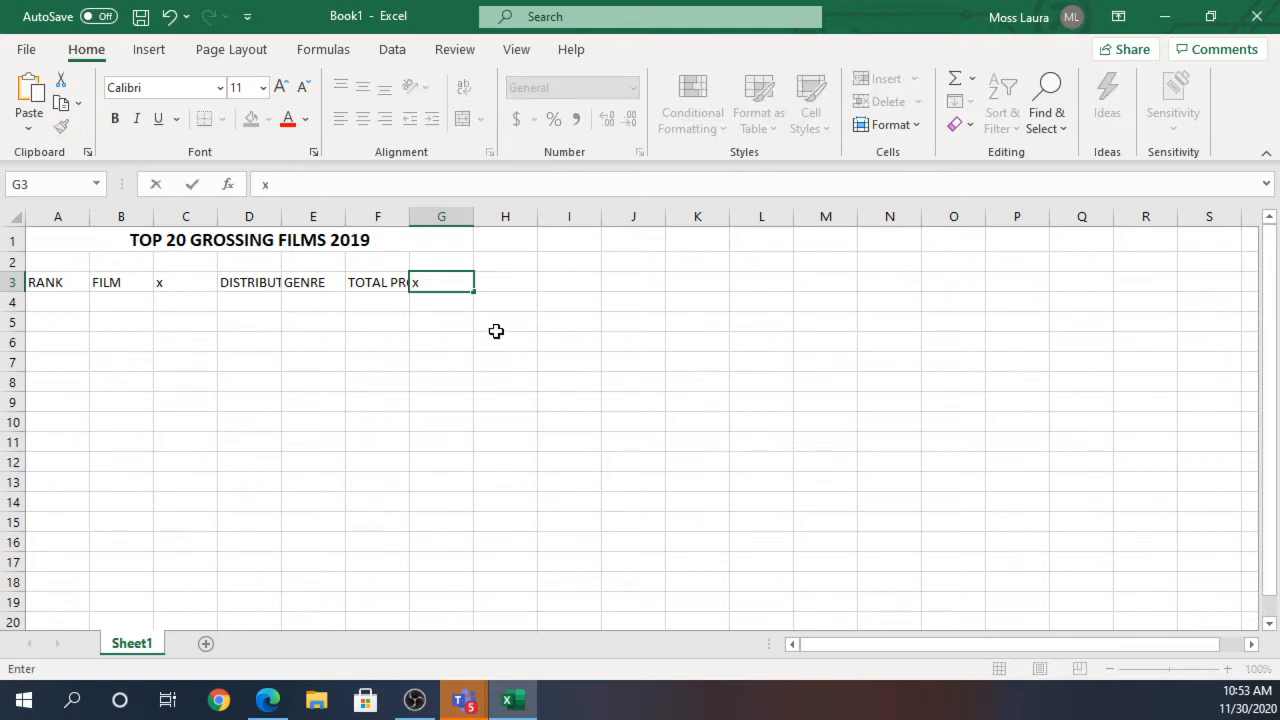
pyautogui.click(485, 328)
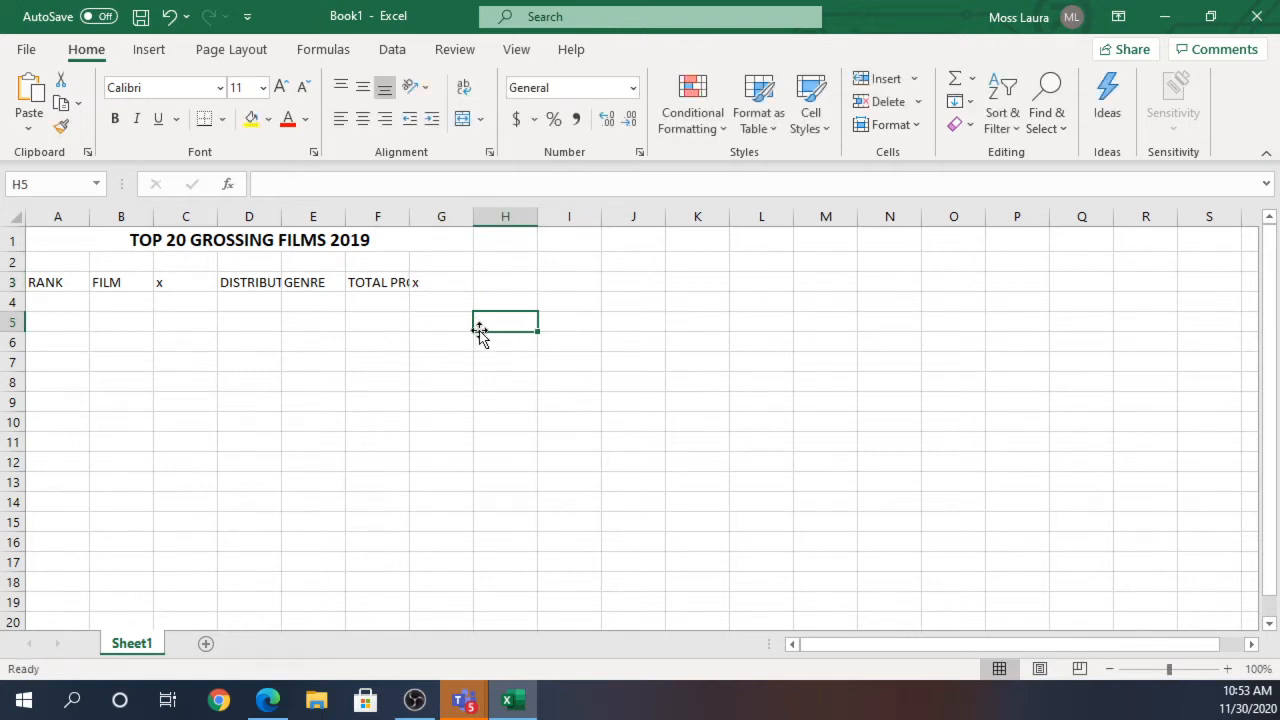
# Select the whole worksheet and AutoFit all column widths to the headings.
pyautogui.click(228, 362)
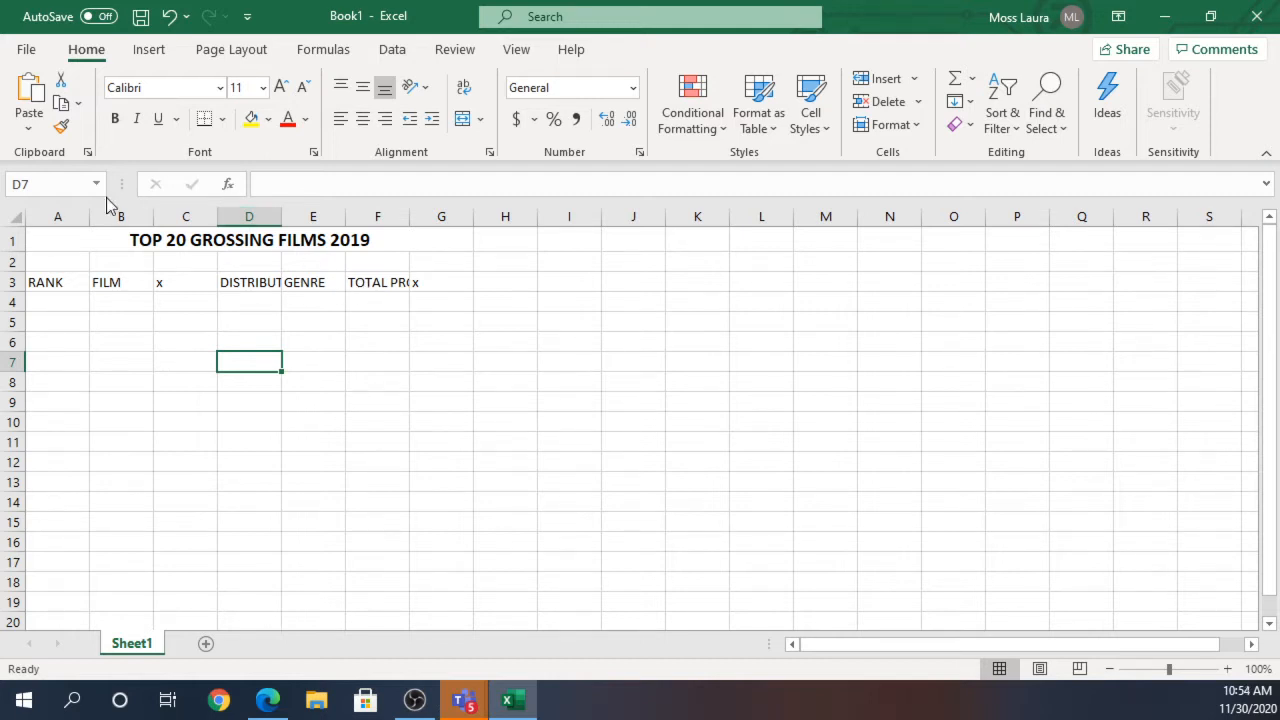
pyautogui.click(12, 216)
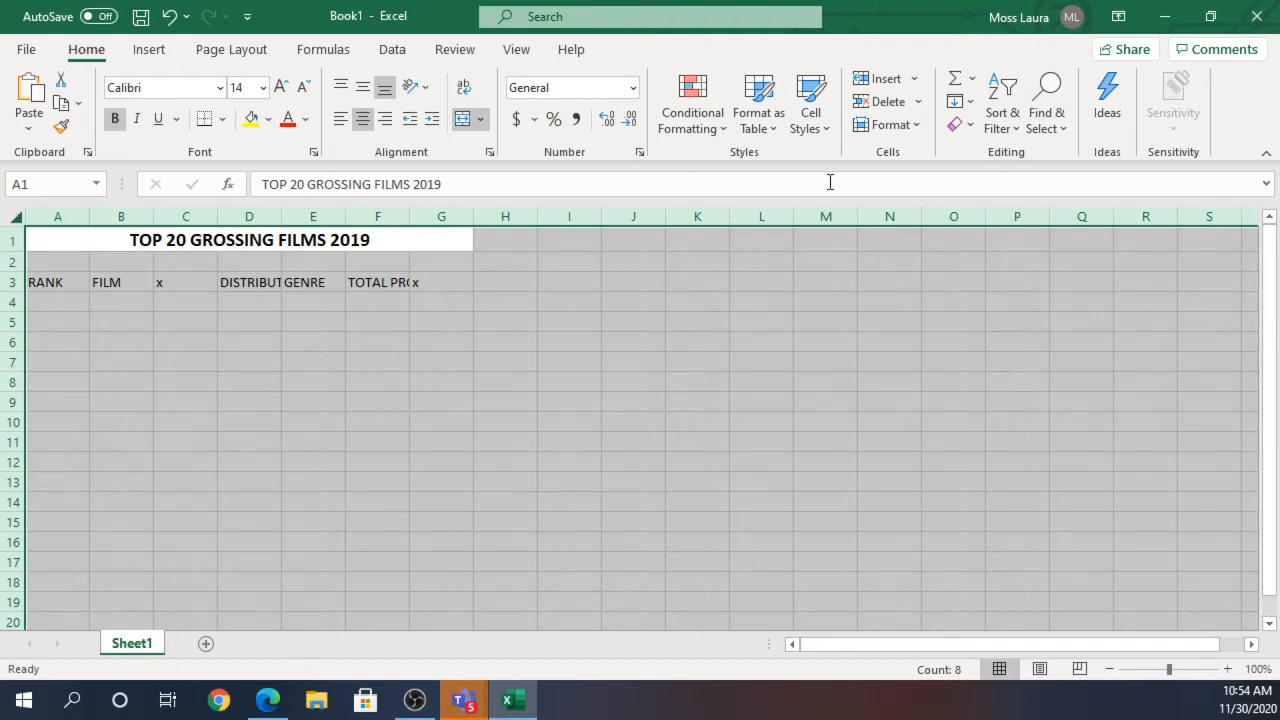
pyautogui.click(908, 131)
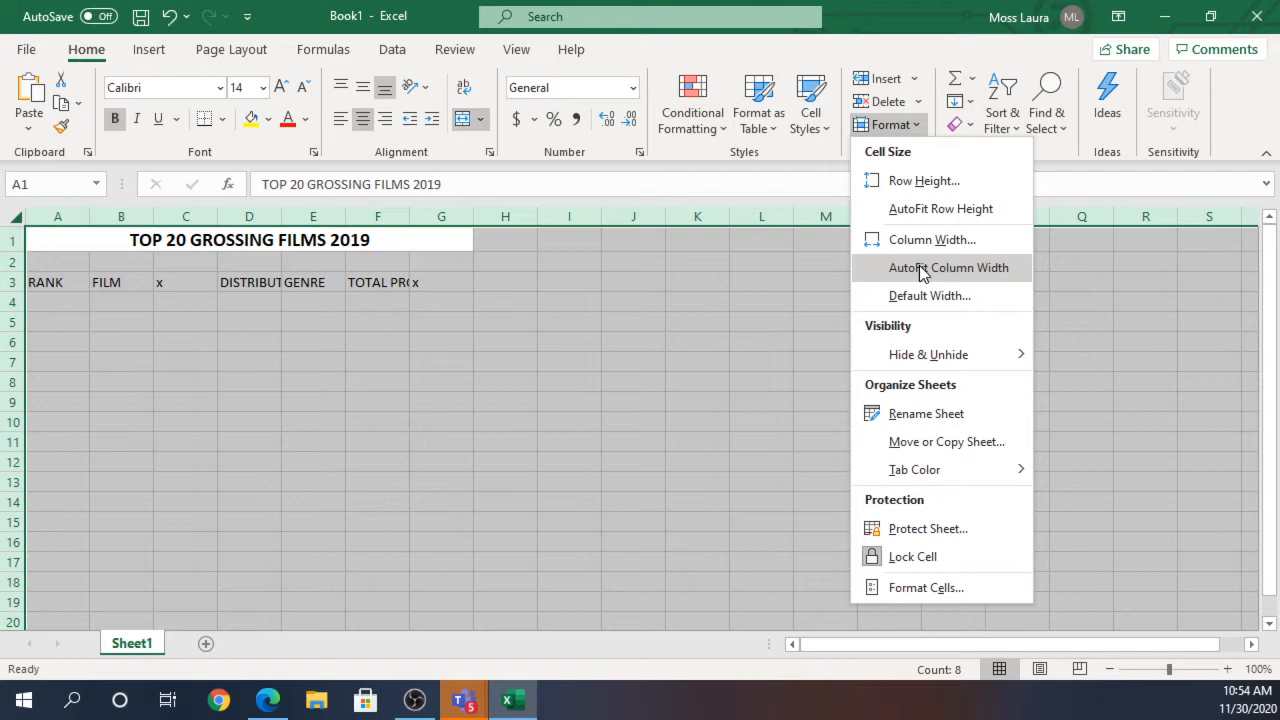
pyautogui.click(922, 274)
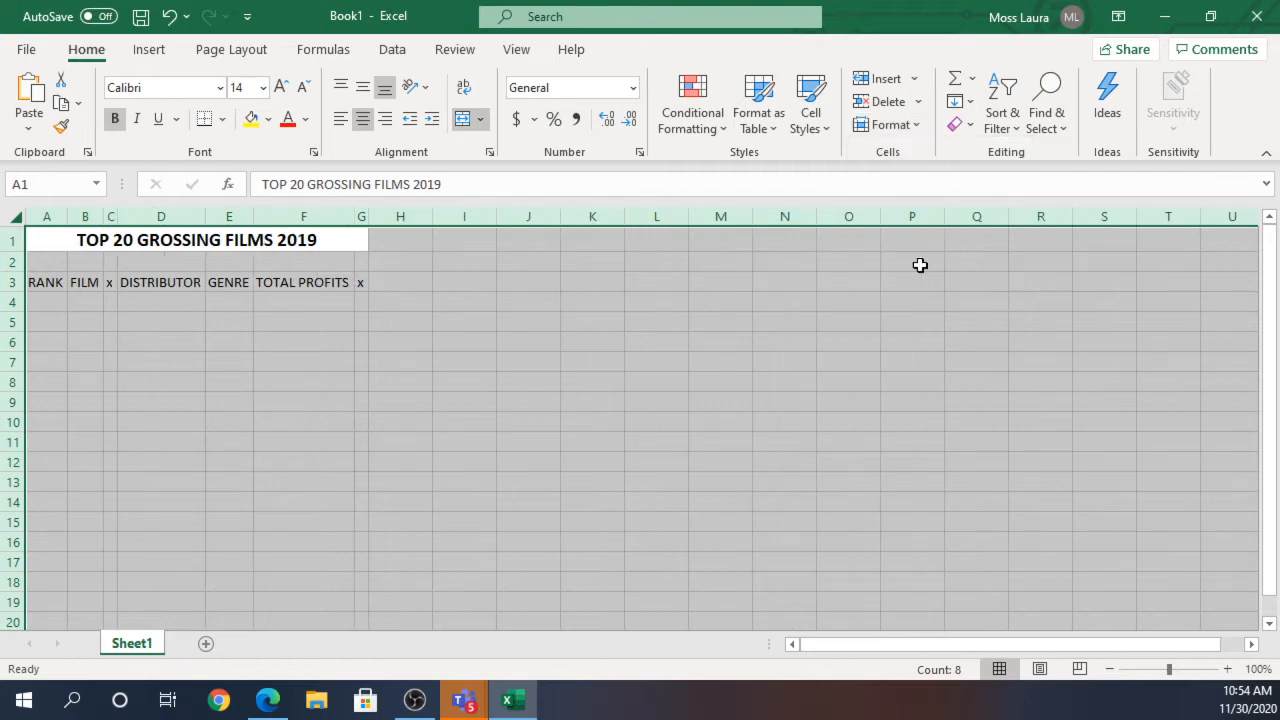
pyautogui.click(584, 441)
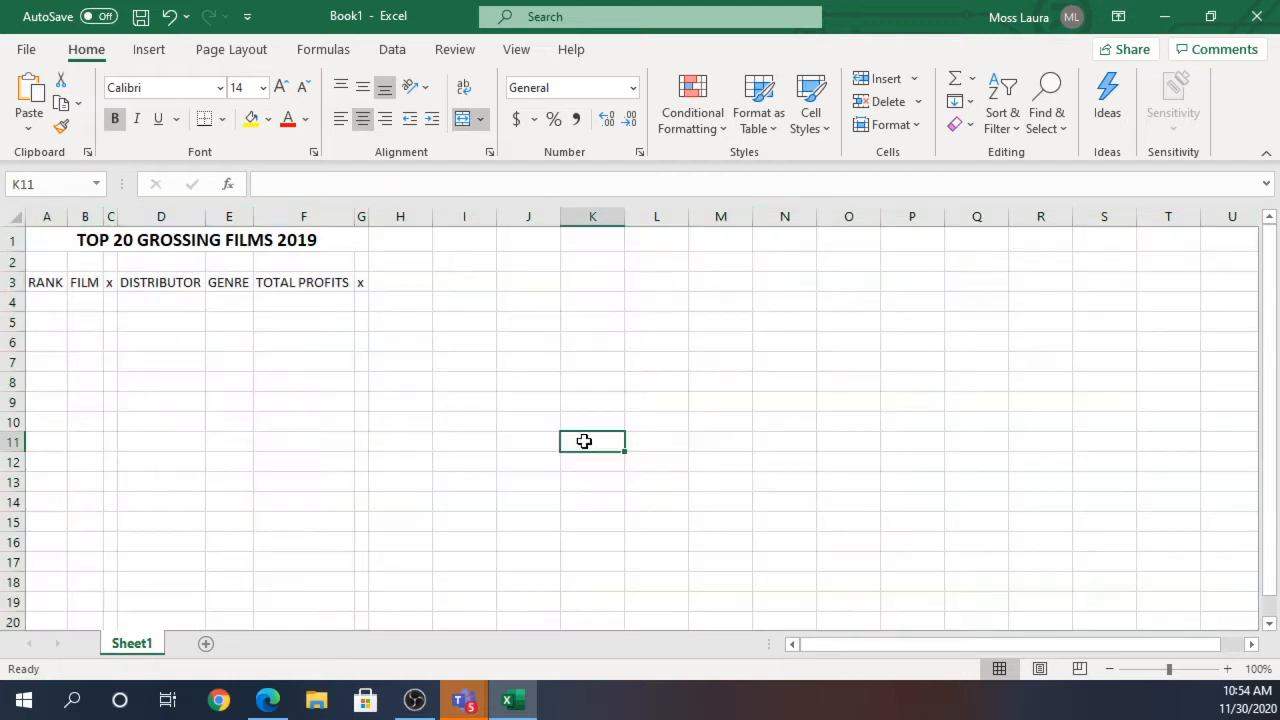
# Check the heading format in the Teams instructions, and set the Excel headings in A3:G3 to font size 14 and bold.
pyautogui.click(518, 705)
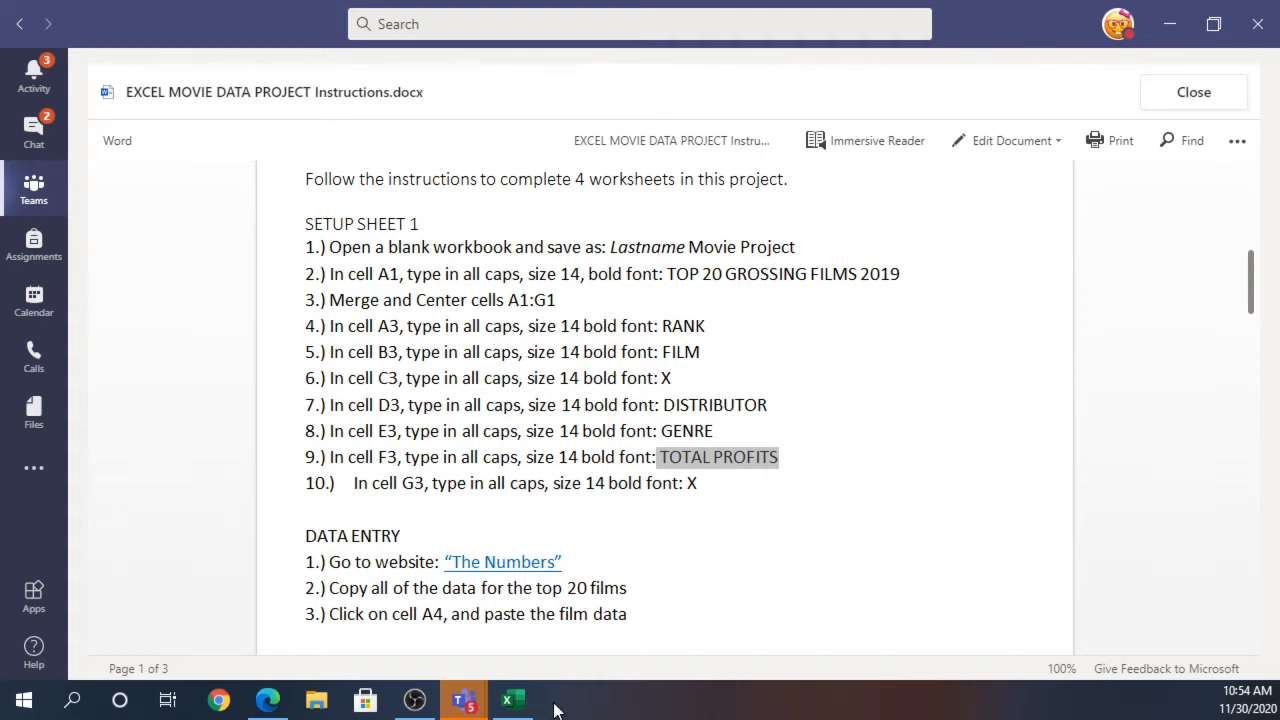
pyautogui.click(507, 699)
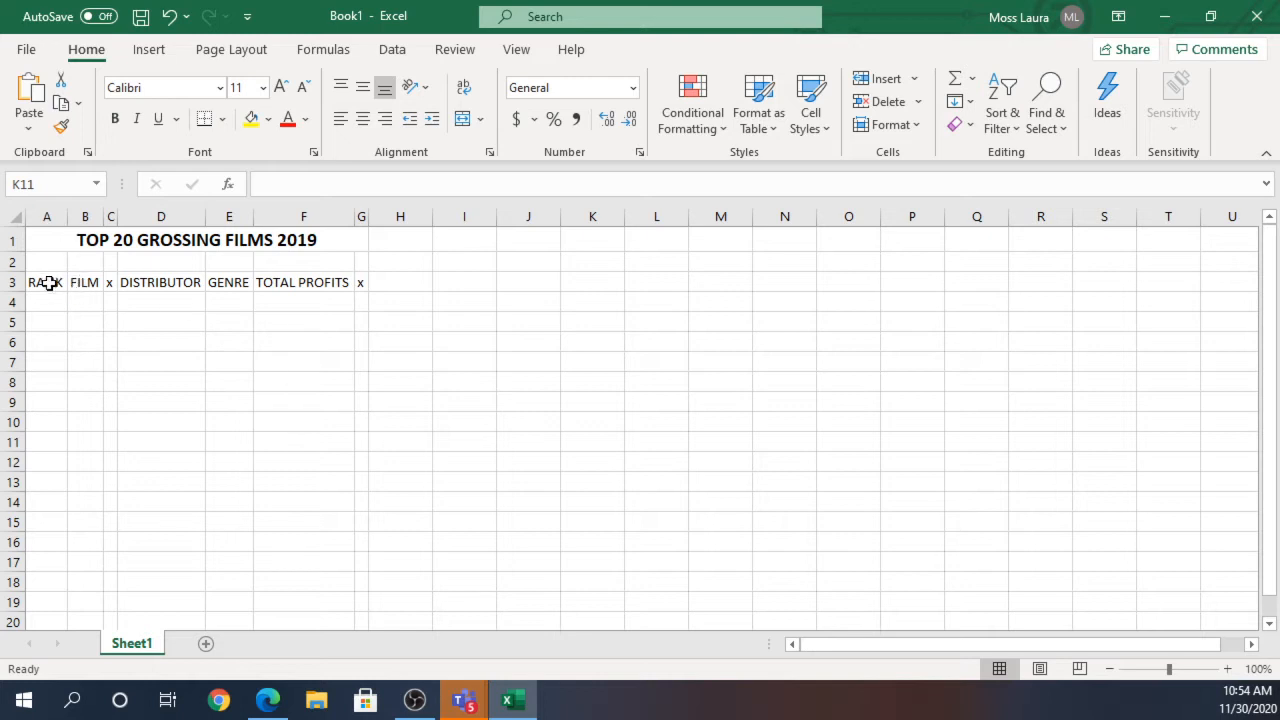
pyautogui.moveTo(51, 282); pyautogui.dragTo(358, 285)
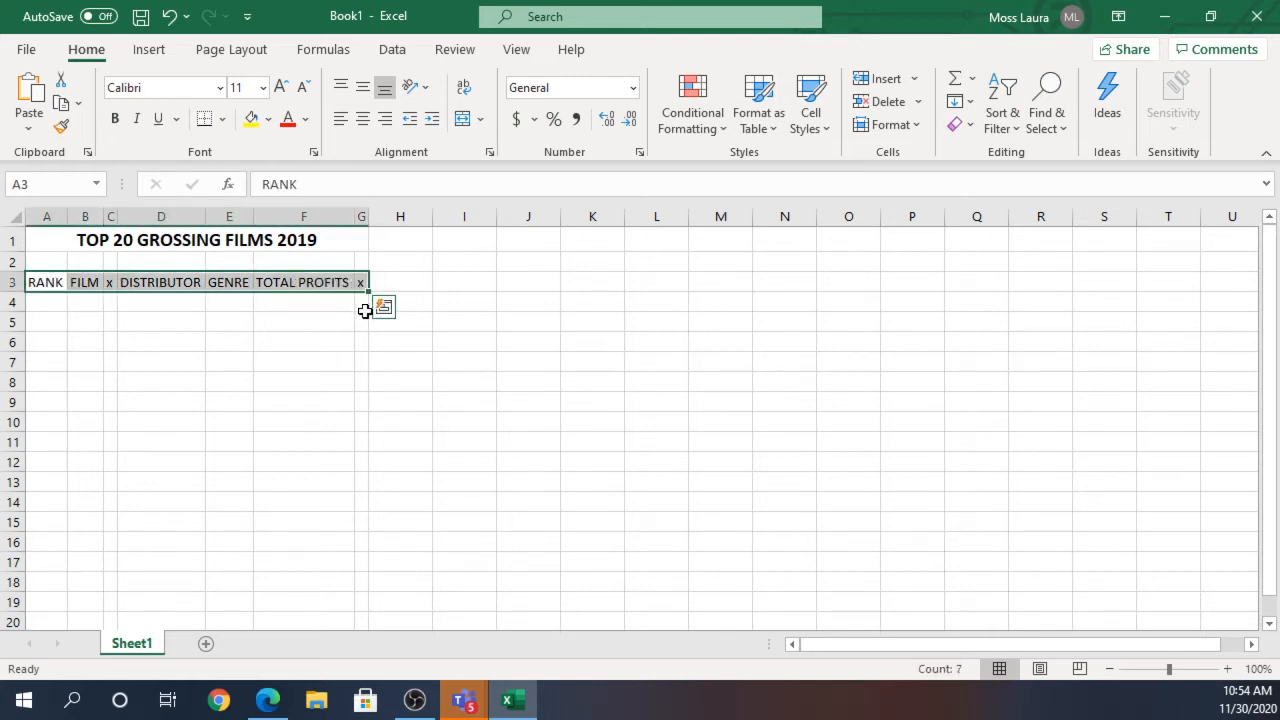
pyautogui.click(264, 88)
pyautogui.click(256, 232)
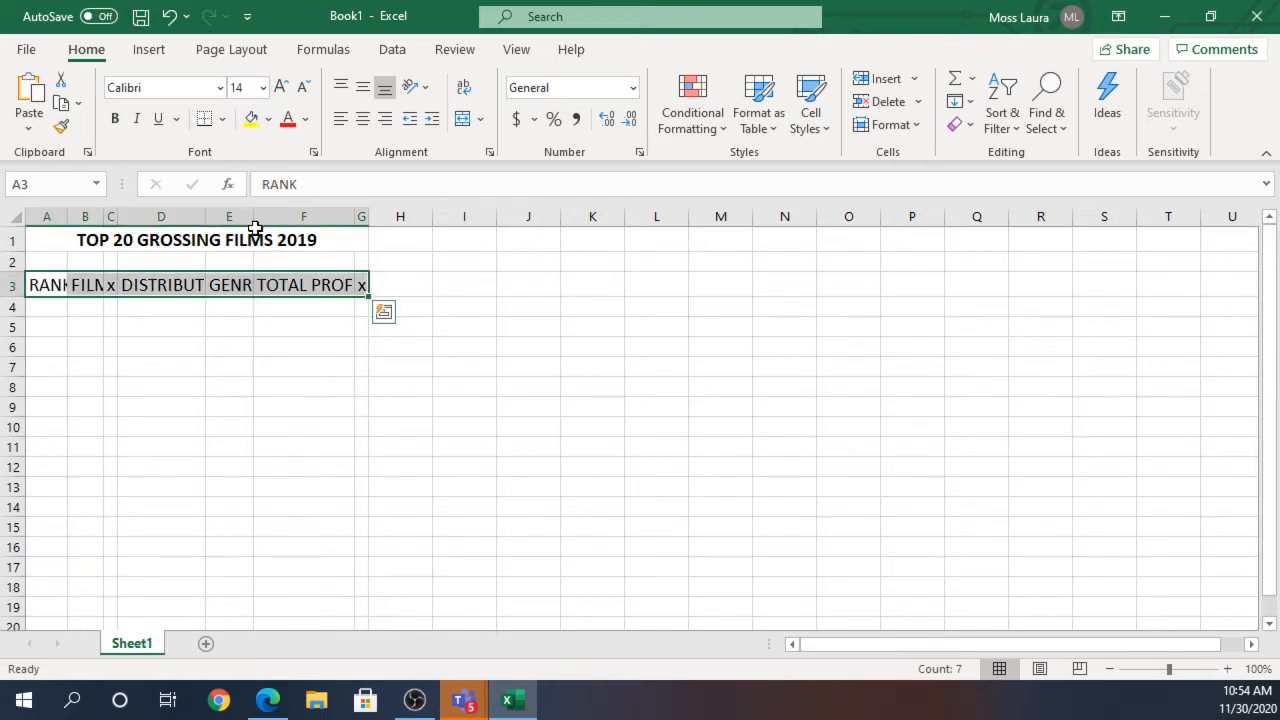
pyautogui.click(116, 120)
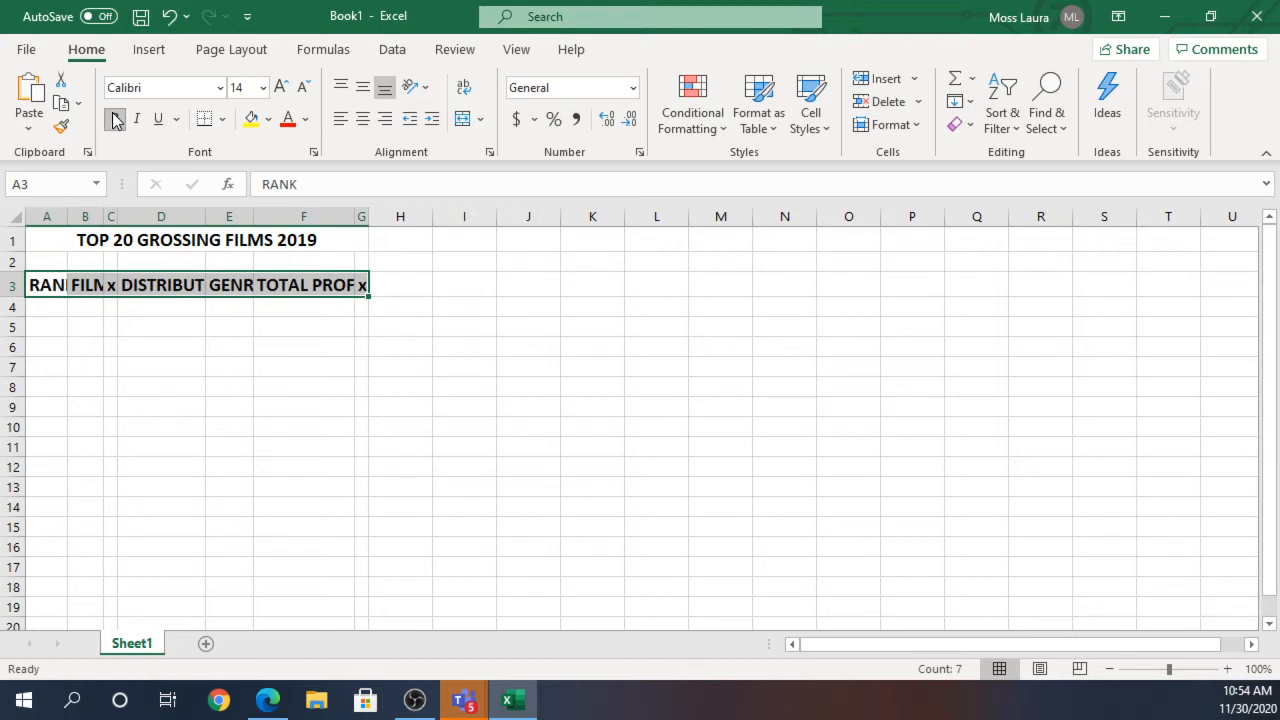
pyautogui.click(167, 367)
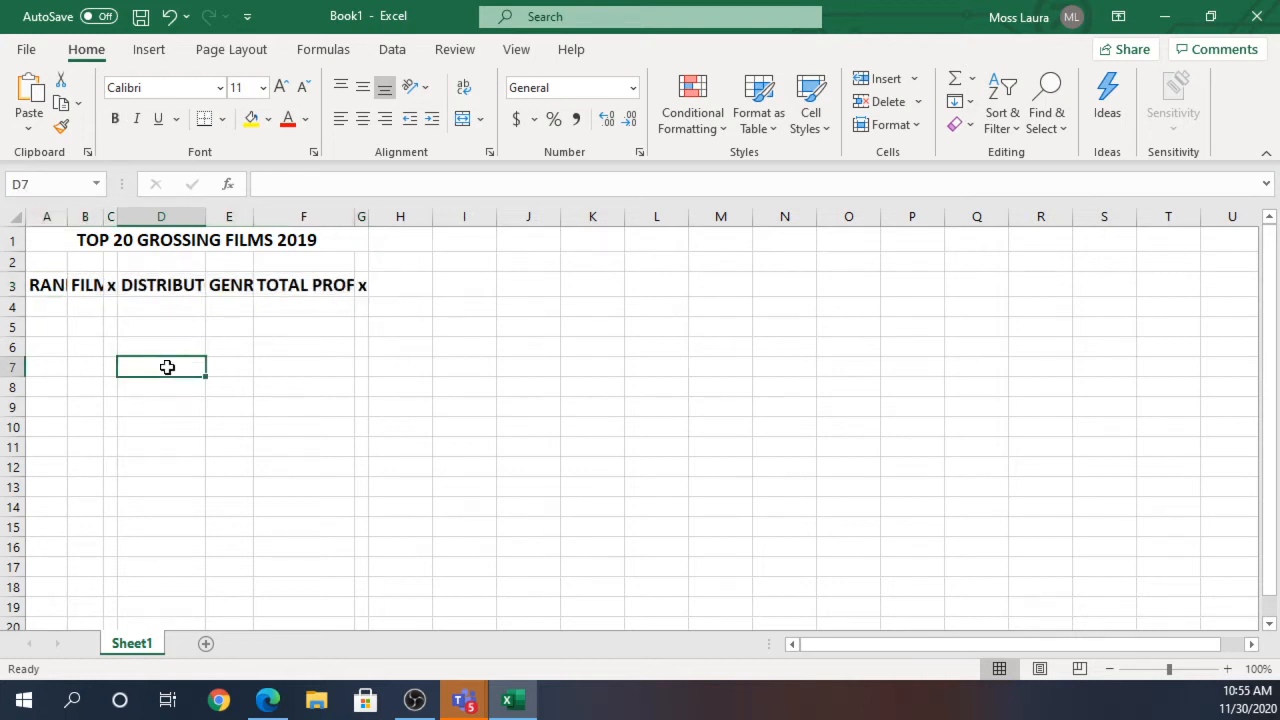
# AutoFit the column widths of the entire sheet again to suit the enlarged bold headings in row 3.
pyautogui.click(15, 214)
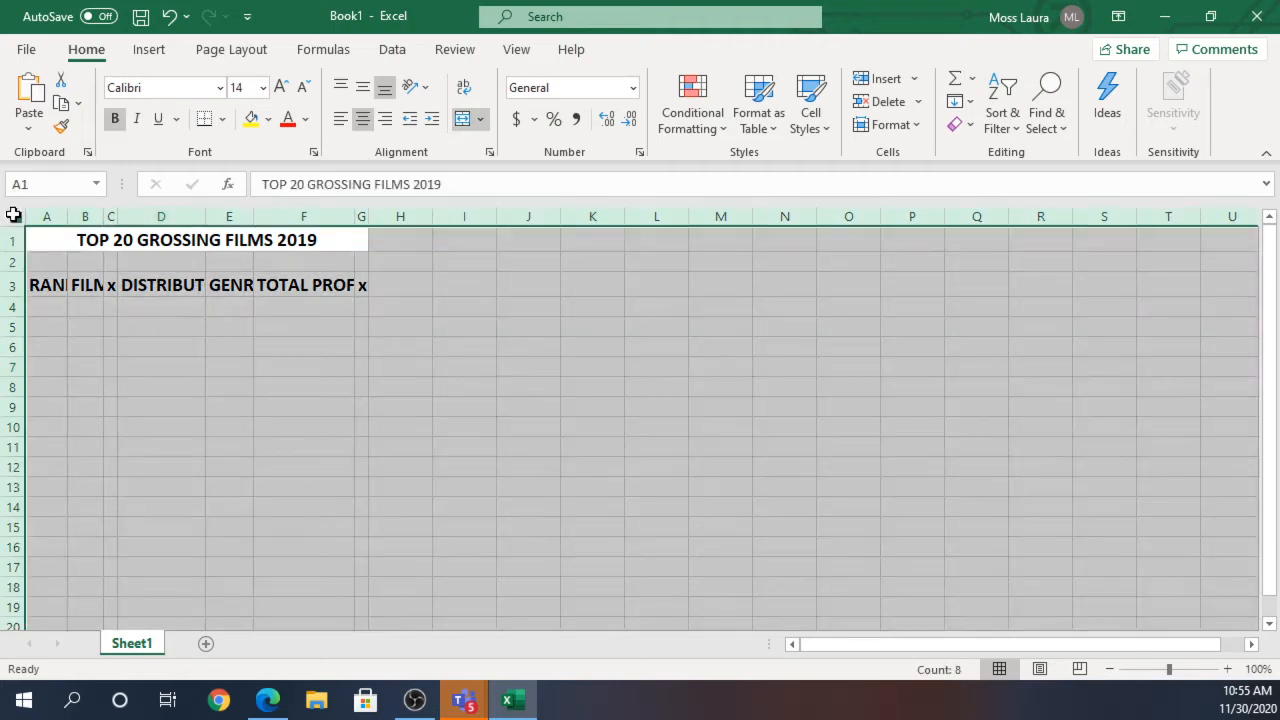
pyautogui.click(890, 124)
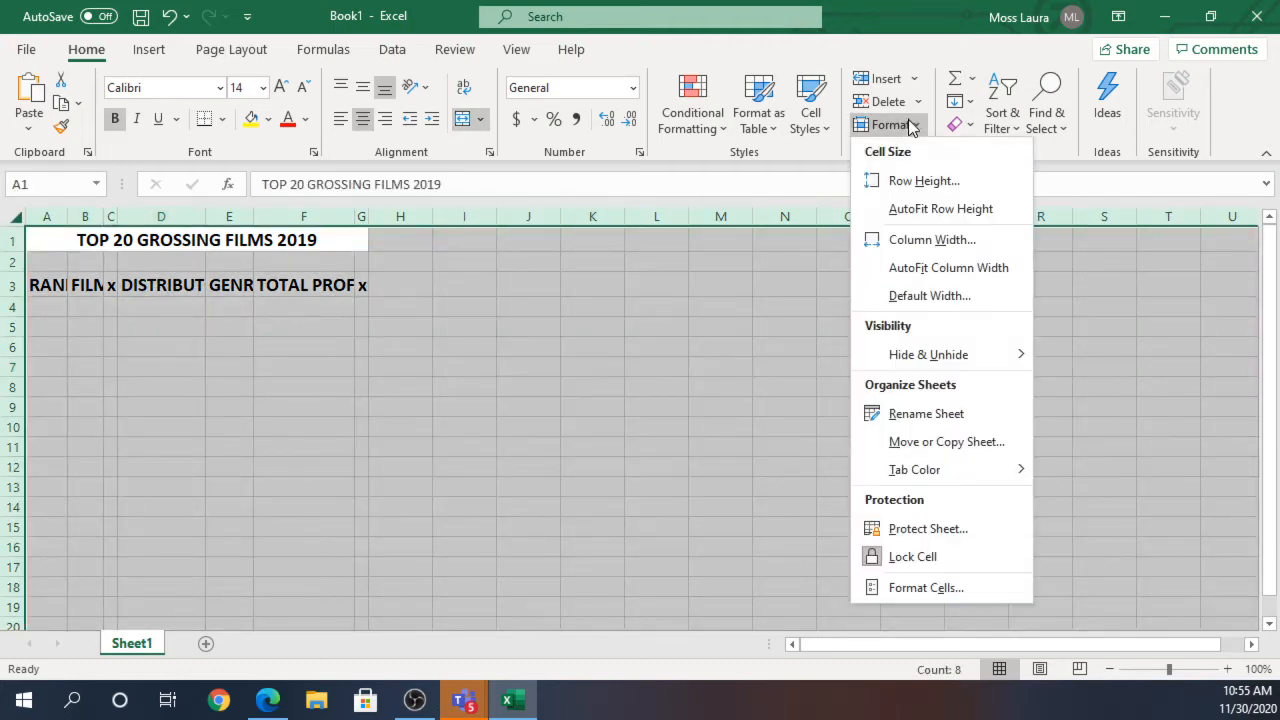
pyautogui.click(918, 273)
pyautogui.click(598, 327)
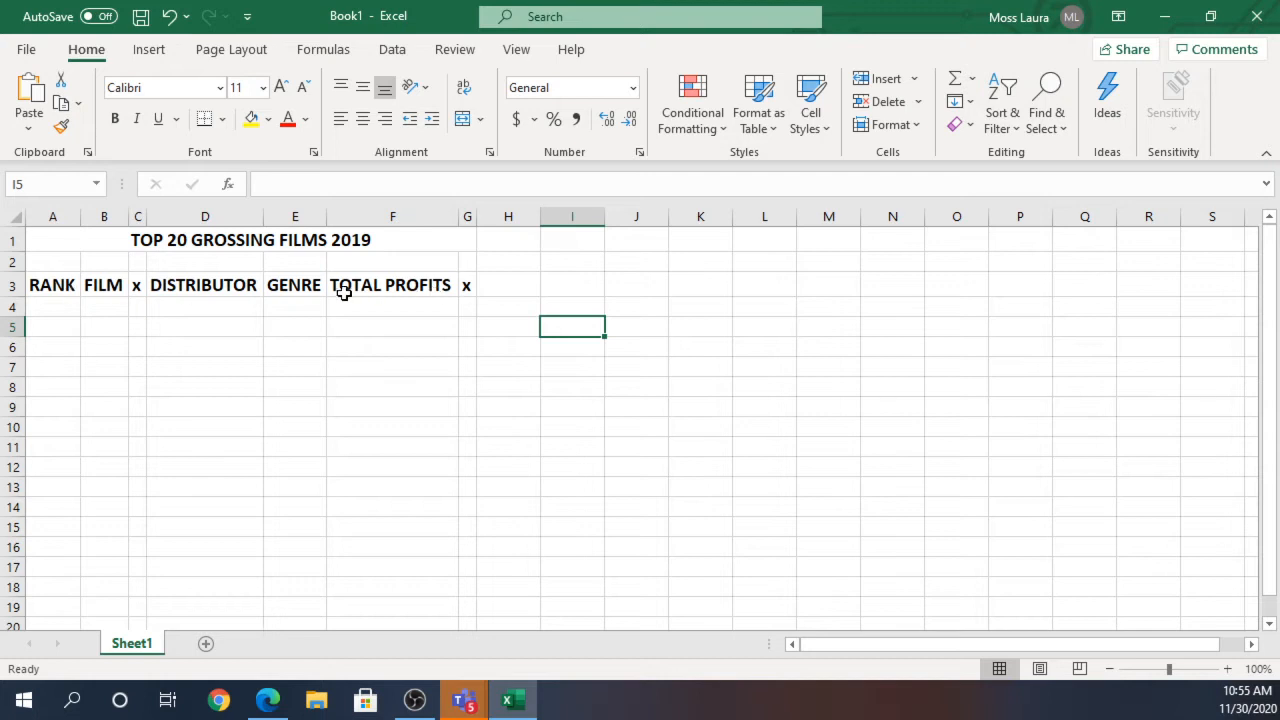
pyautogui.click(40, 285)
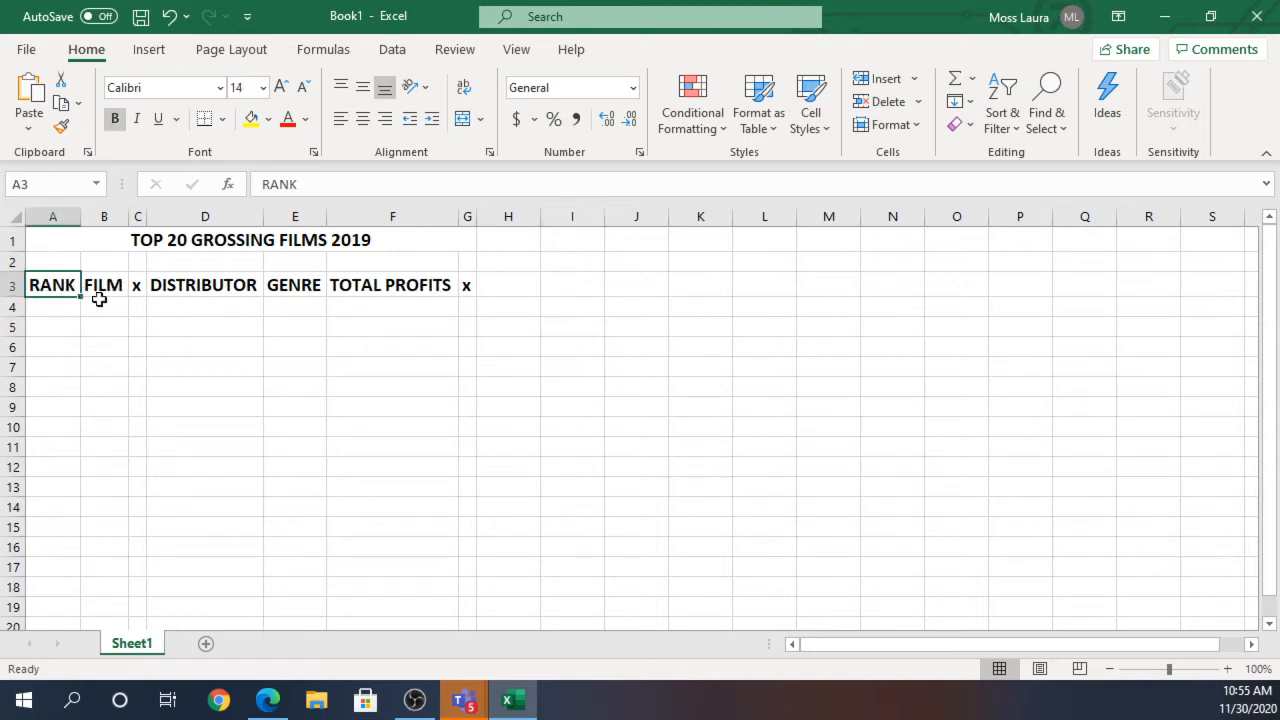
pyautogui.keyDown('shift'); pyautogui.click(466, 286); pyautogui.keyUp('shift')
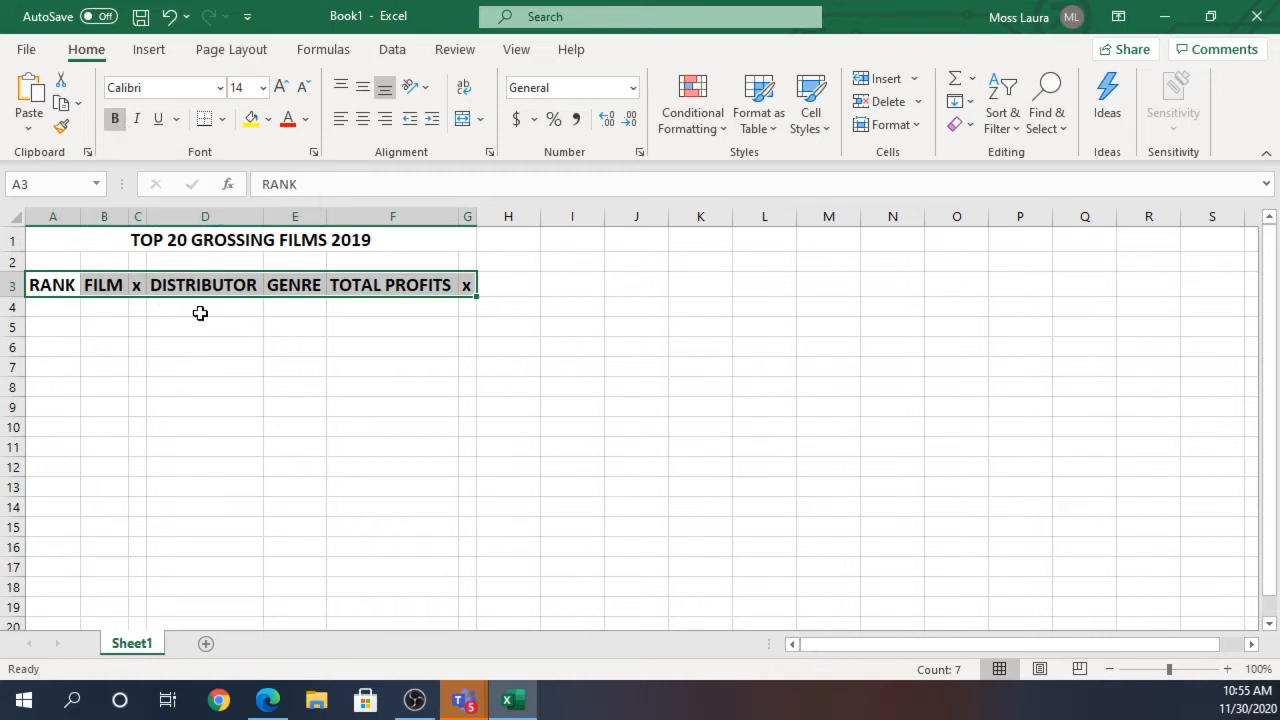
pyautogui.click(10, 218)
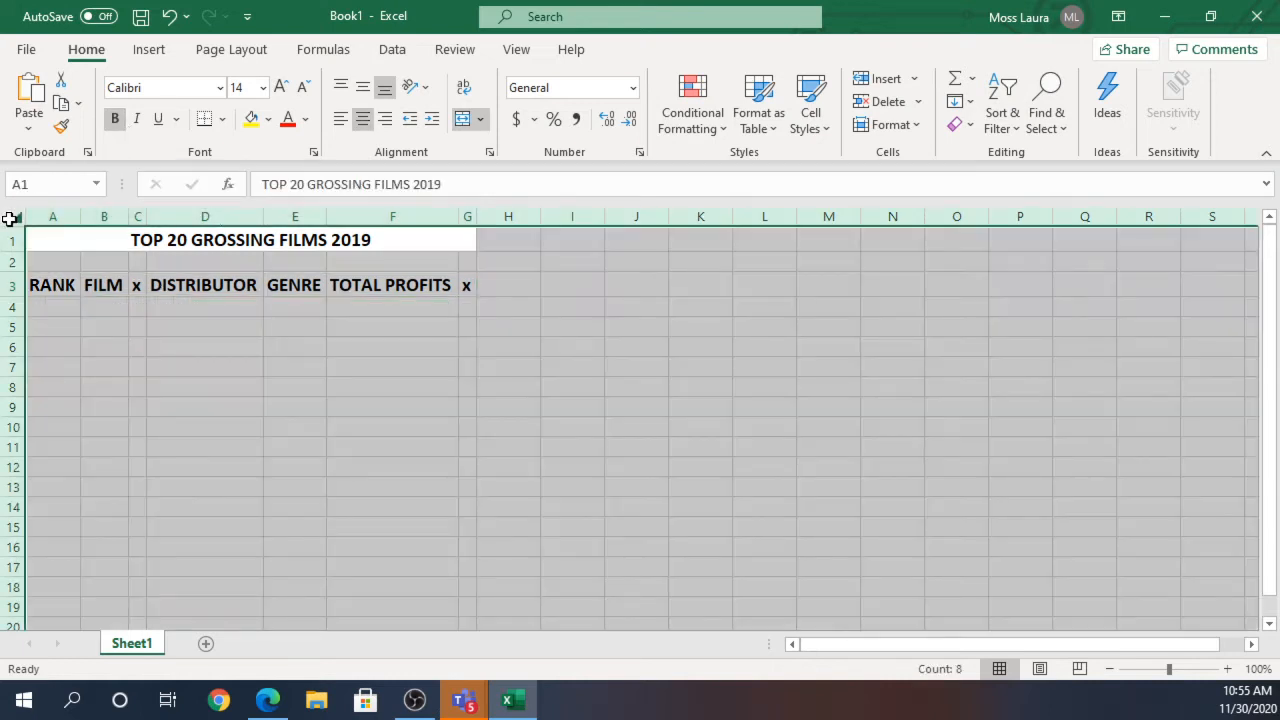
pyautogui.click(903, 125)
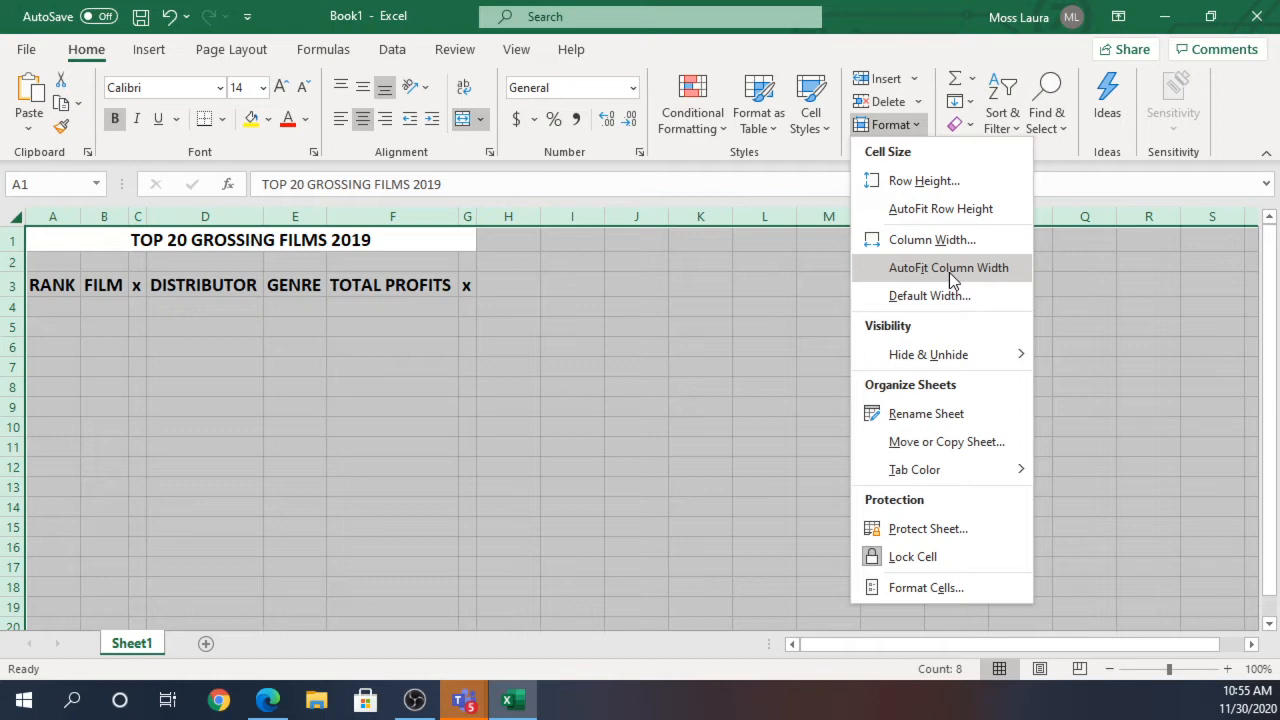
pyautogui.click(638, 334)
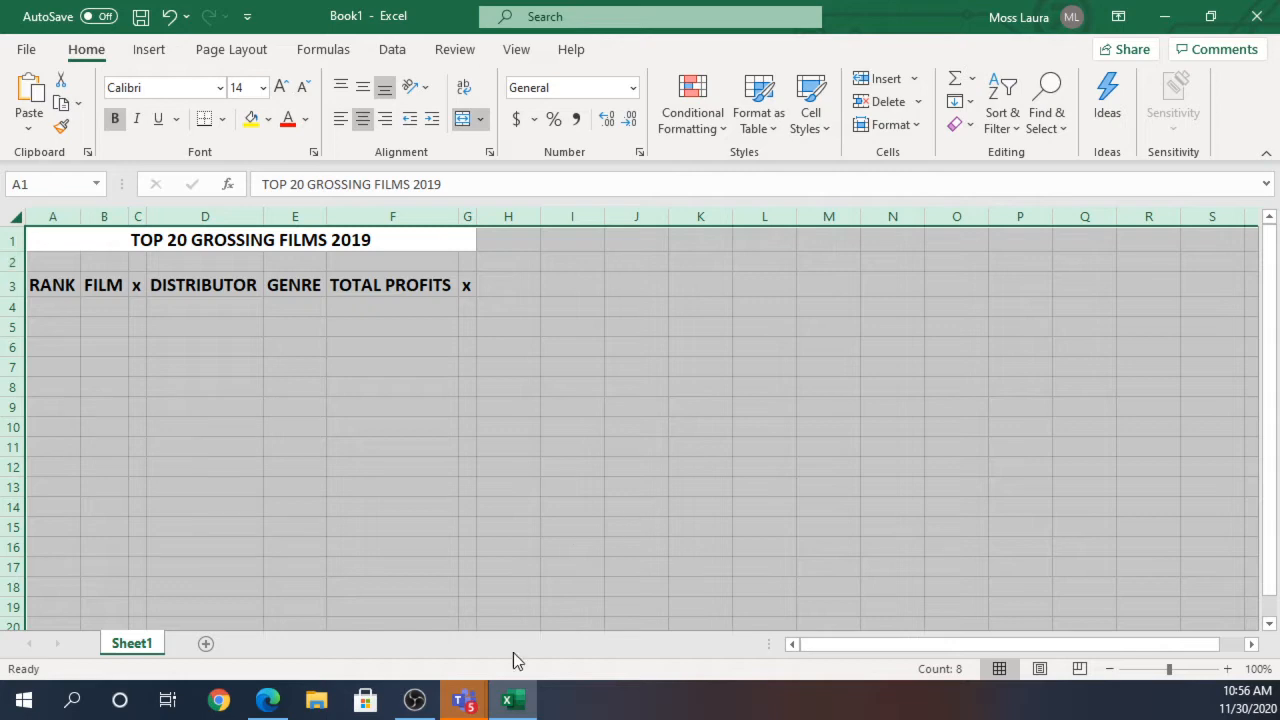
# Review the Data Entry section of the Excel movie project instructions in Teams.
pyautogui.moveTo(460, 700)
pyautogui.click(400, 606)
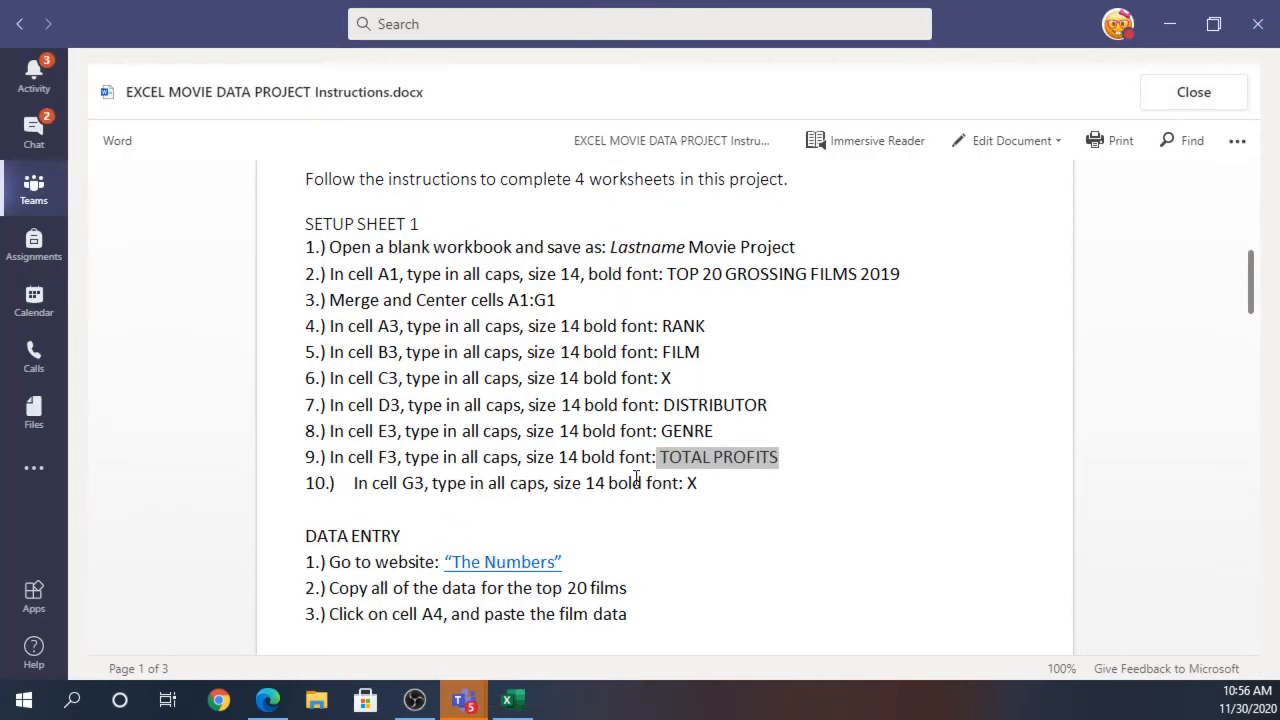
pyautogui.scroll(-3, 518, 512)
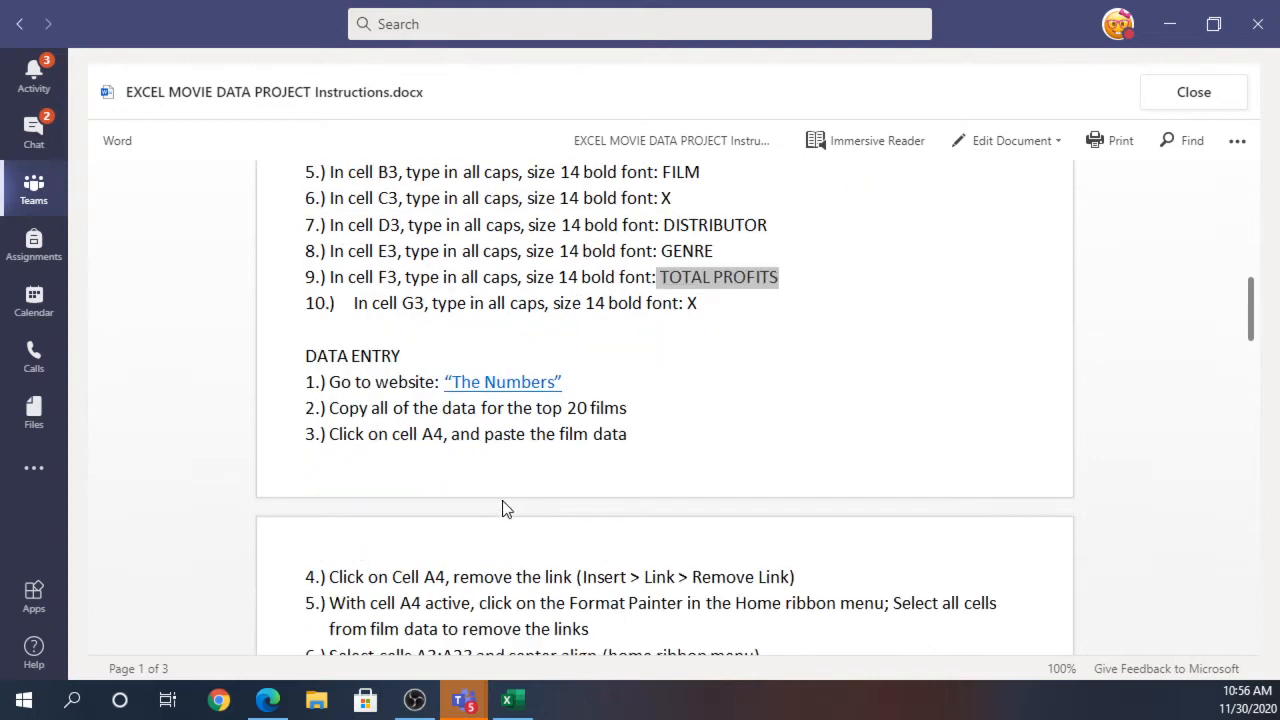
pyautogui.scroll(-2, 502, 510)
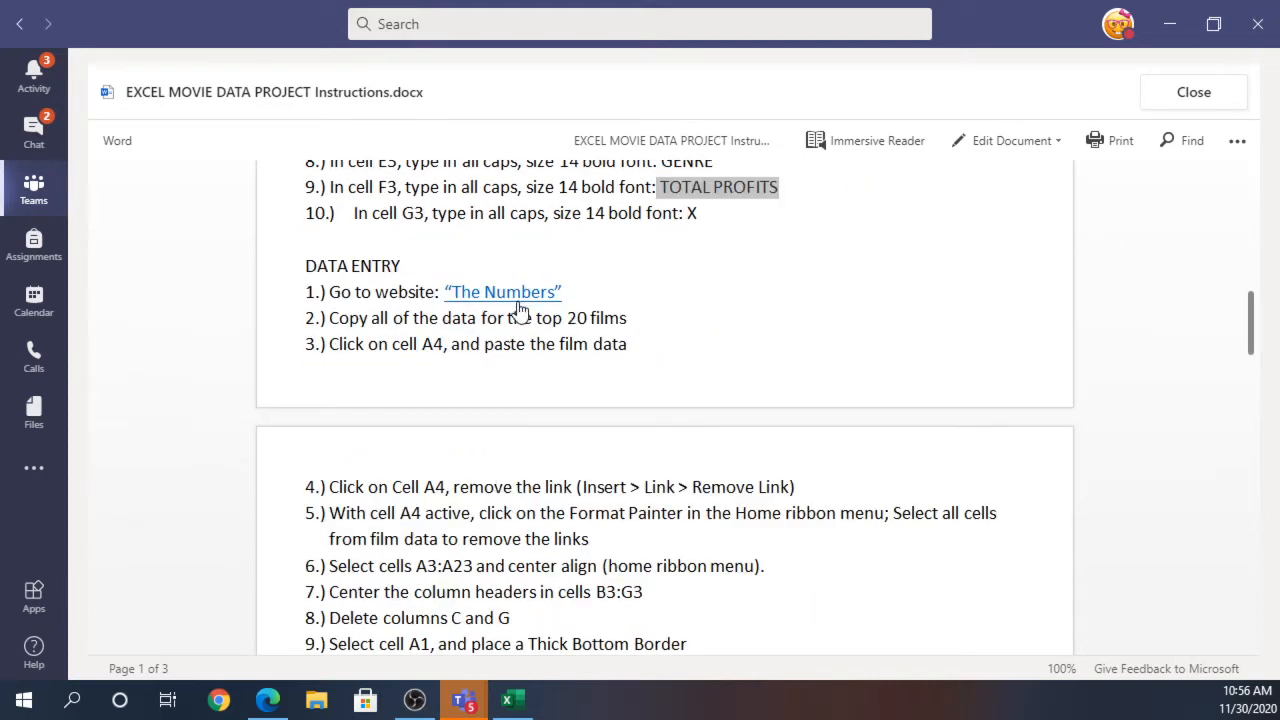
# Switch to The Numbers' Top Grossing Movies of 2019 page in Edge, reload it and close the ad banner over the table.
pyautogui.moveTo(271, 702)
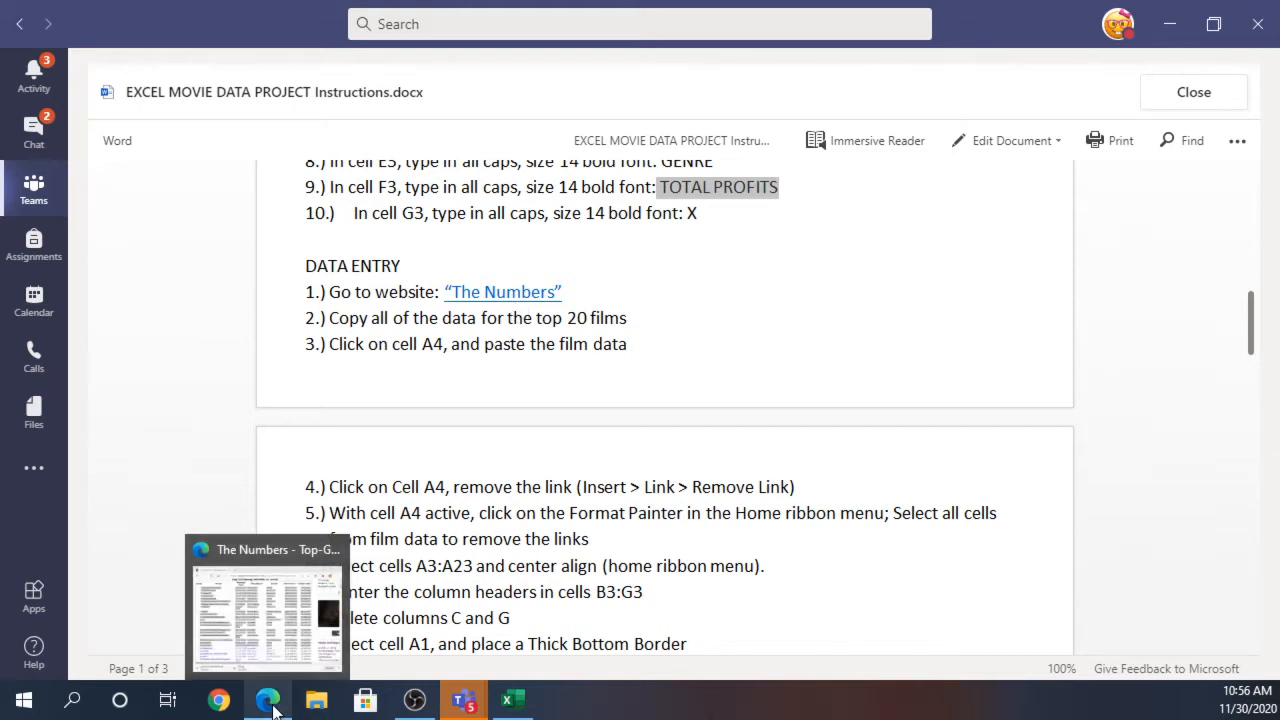
pyautogui.click(274, 709)
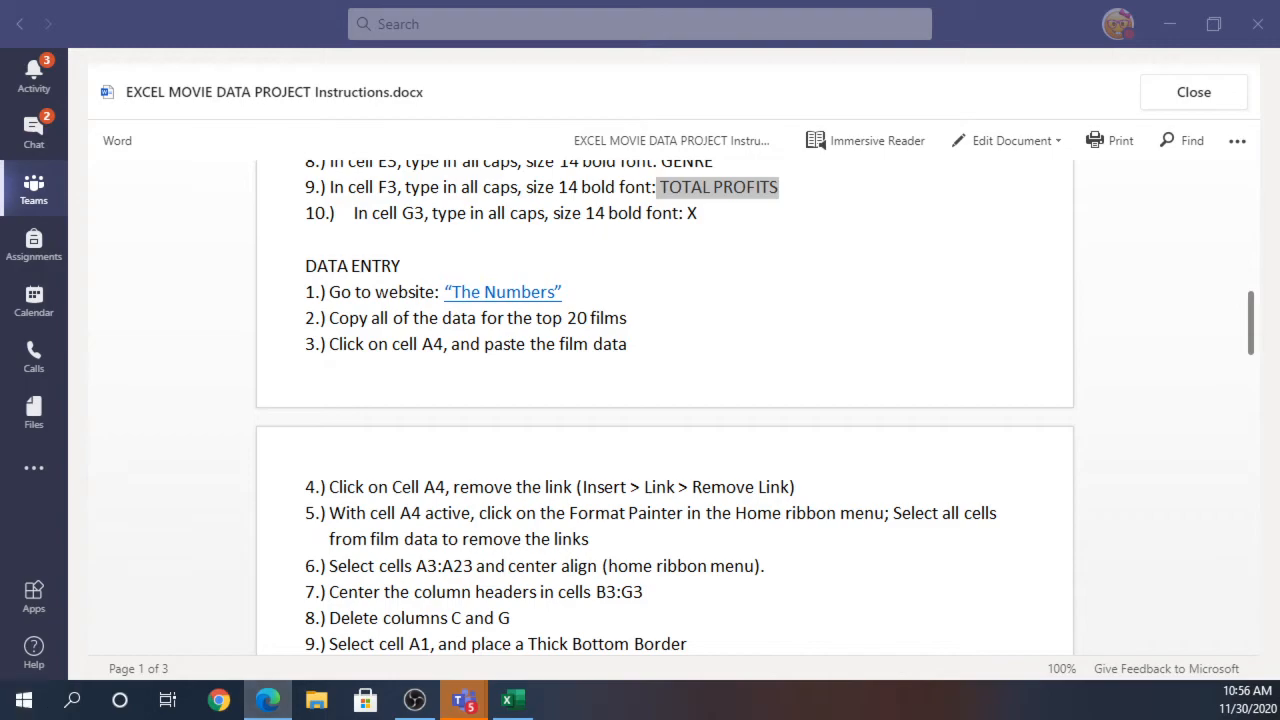
pyautogui.moveTo(0, 585); pyautogui.dragTo(804, 59)
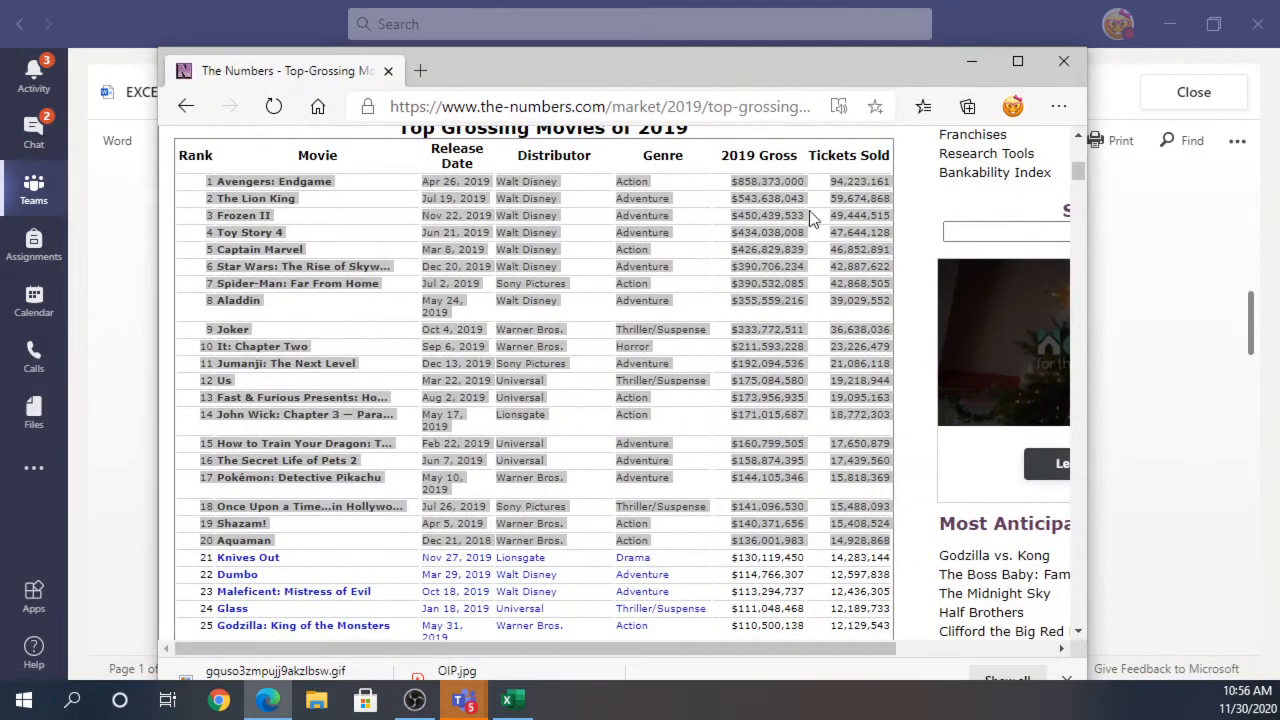
pyautogui.scroll(-2, 699, 383)
pyautogui.scroll(3, 699, 383)
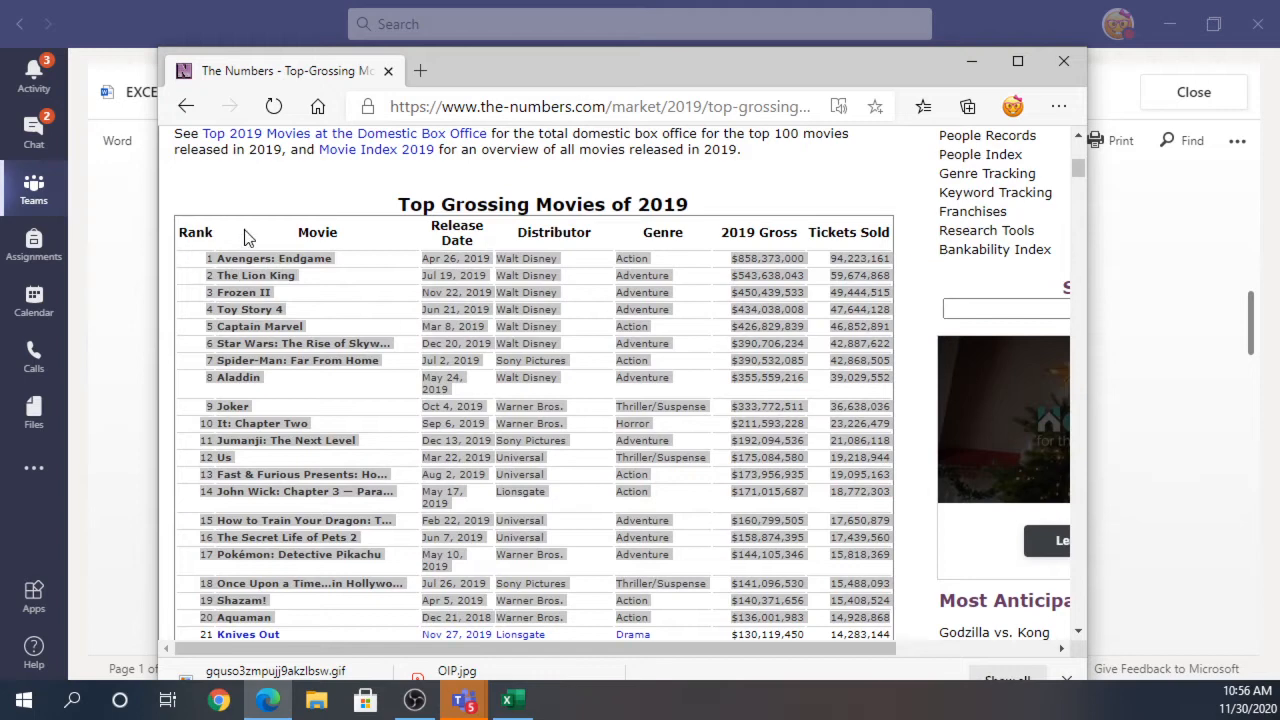
pyautogui.click(273, 106)
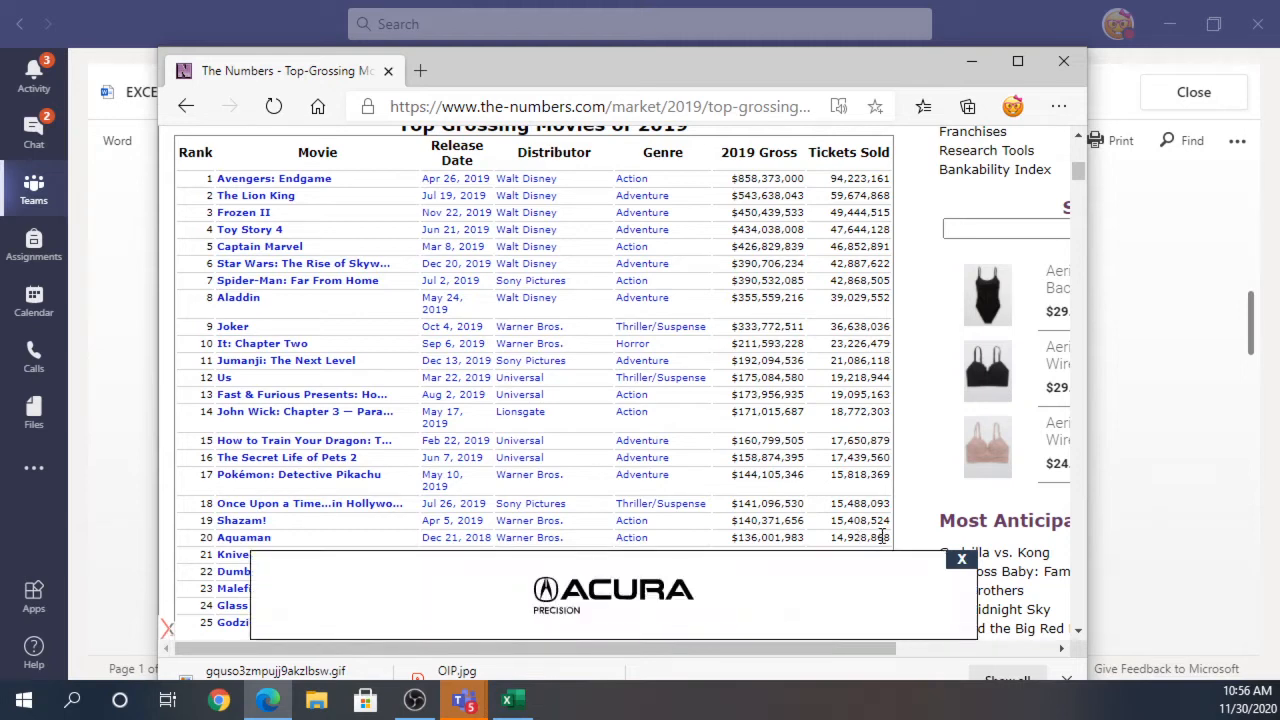
pyautogui.click(962, 562)
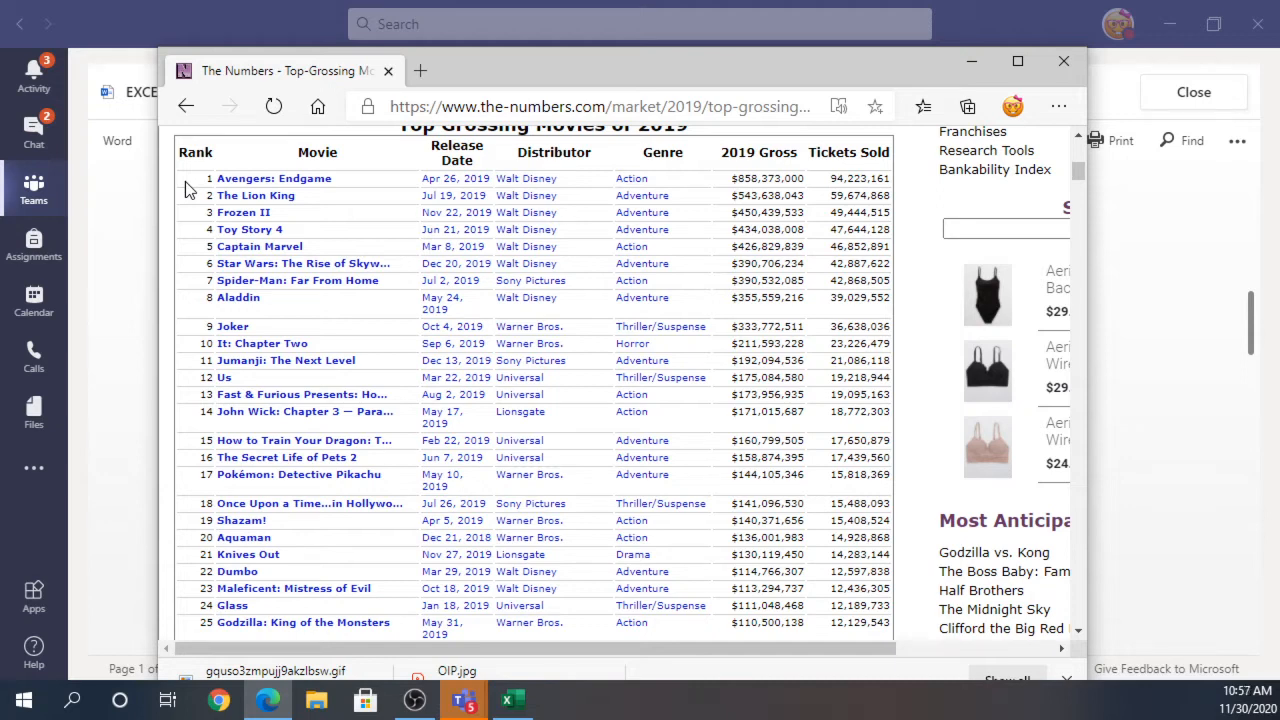
# Select and copy the table rows for ranks 1 to 20, from the Avengers: Endgame rank through Aquaman's tickets sold.
pyautogui.moveTo(185, 181); pyautogui.dragTo(311, 263)
pyautogui.moveTo(367, 301); pyautogui.dragTo(893, 541)
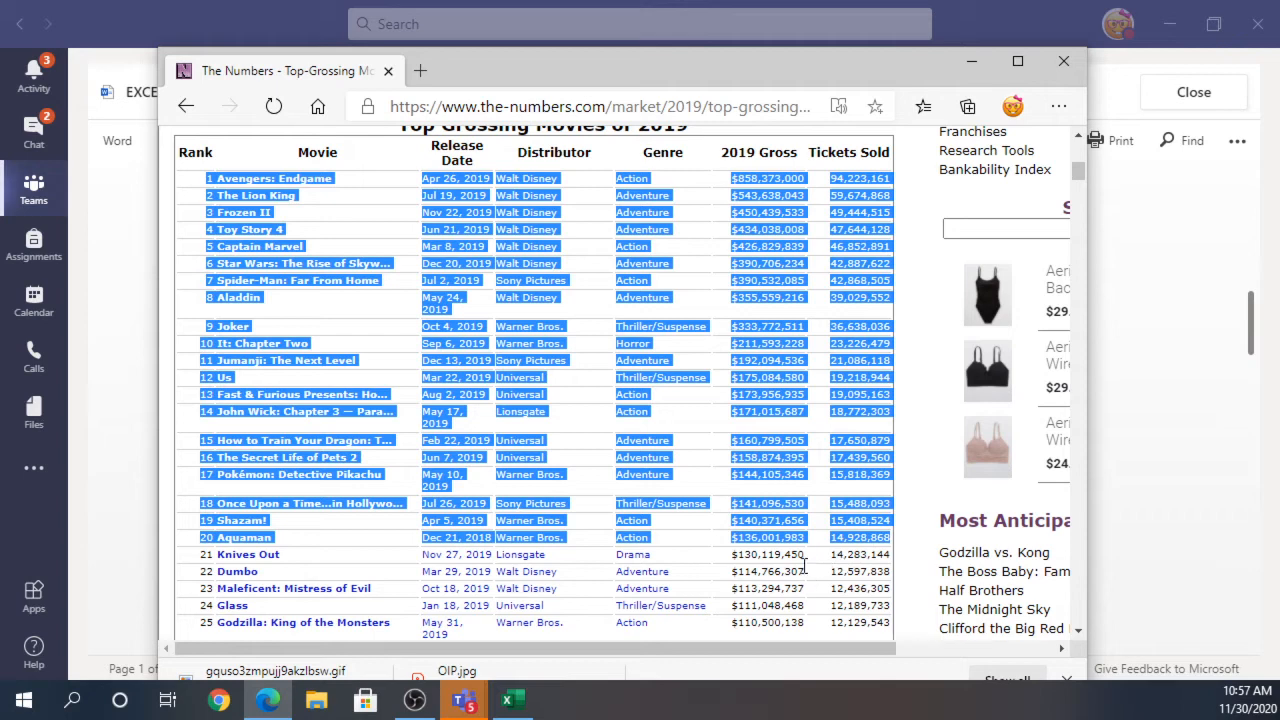
pyautogui.click(189, 181)
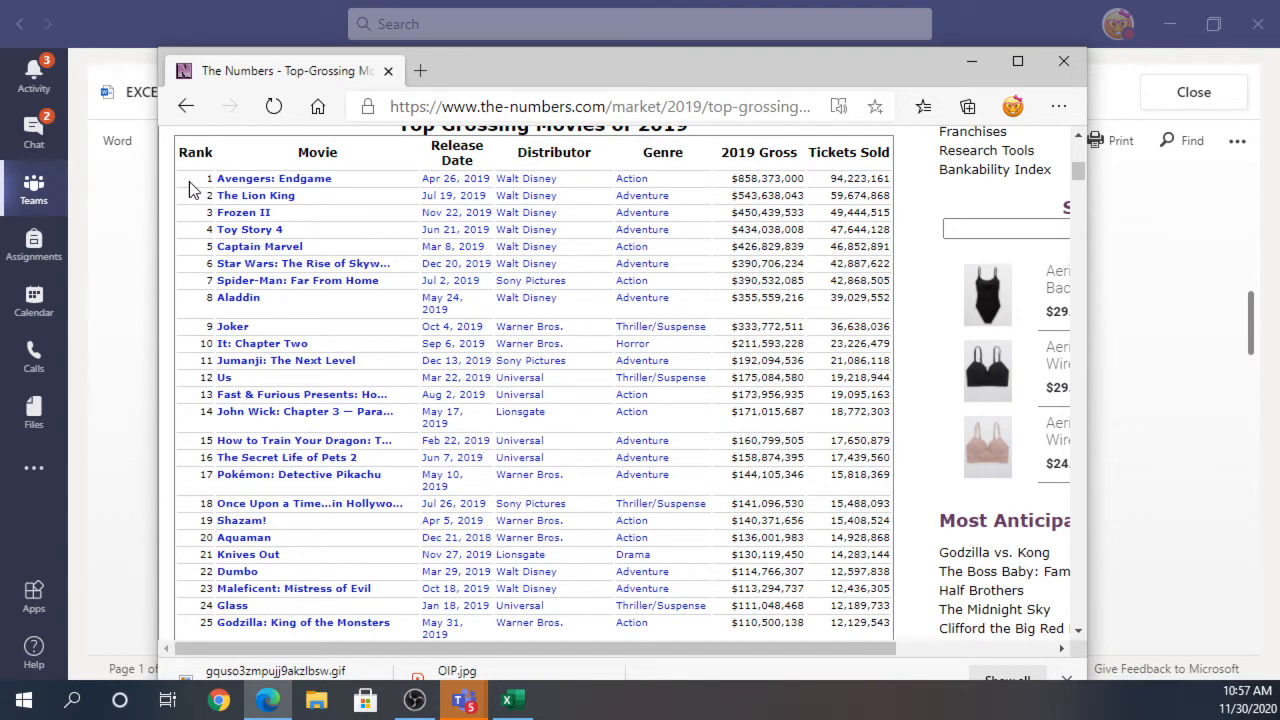
pyautogui.moveTo(190, 183); pyautogui.dragTo(889, 538)
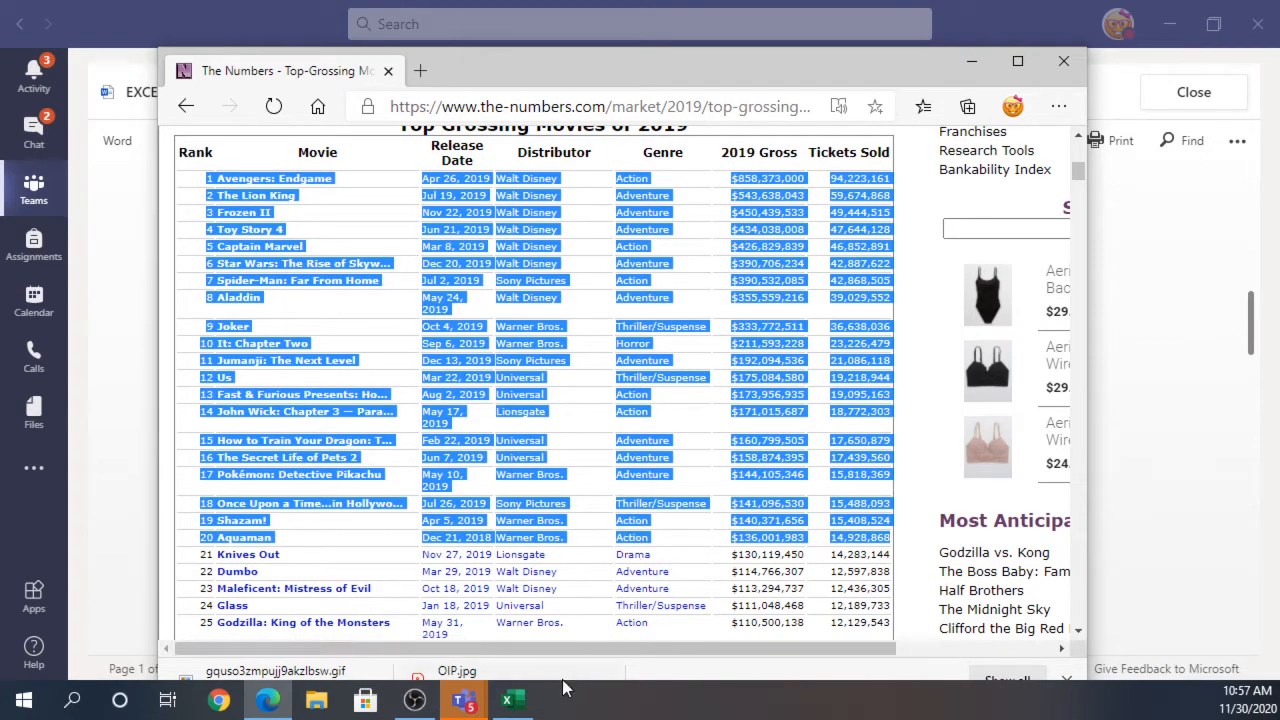
# Switch to Excel and paste the copied top 20 film data starting in cell A4, then look over the pasted rows.
pyautogui.click(511, 703)
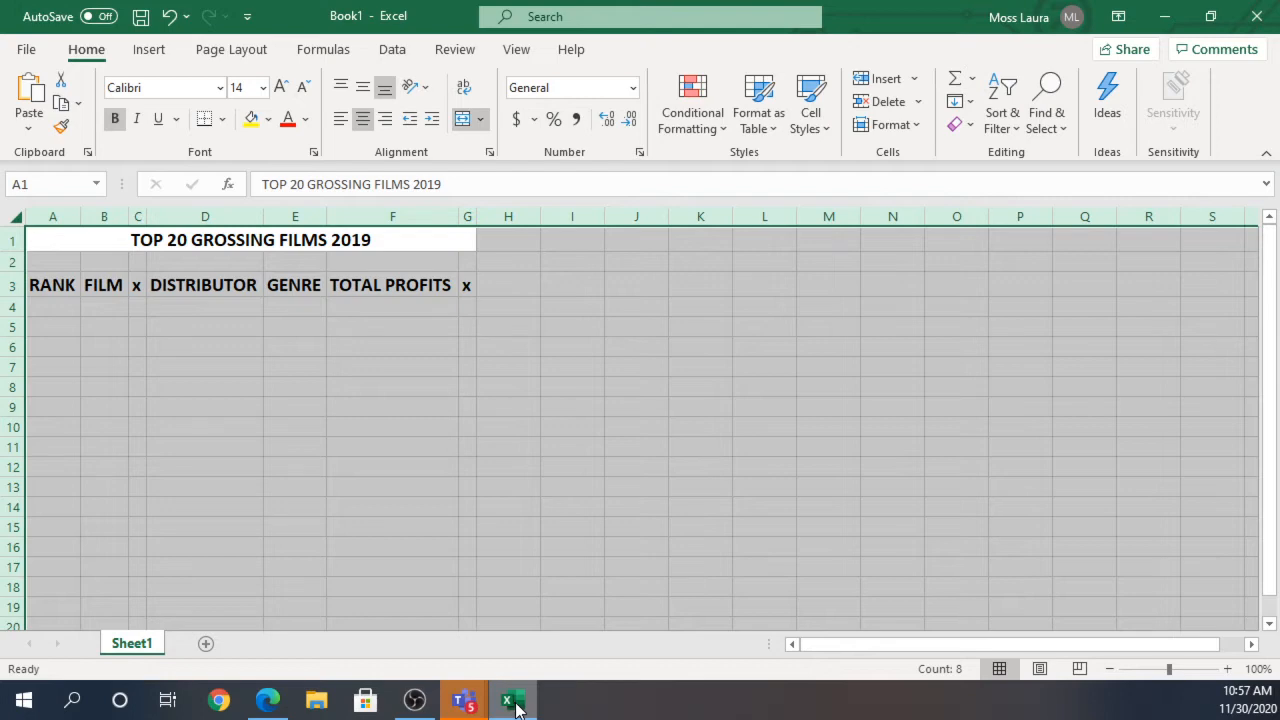
pyautogui.click(53, 308)
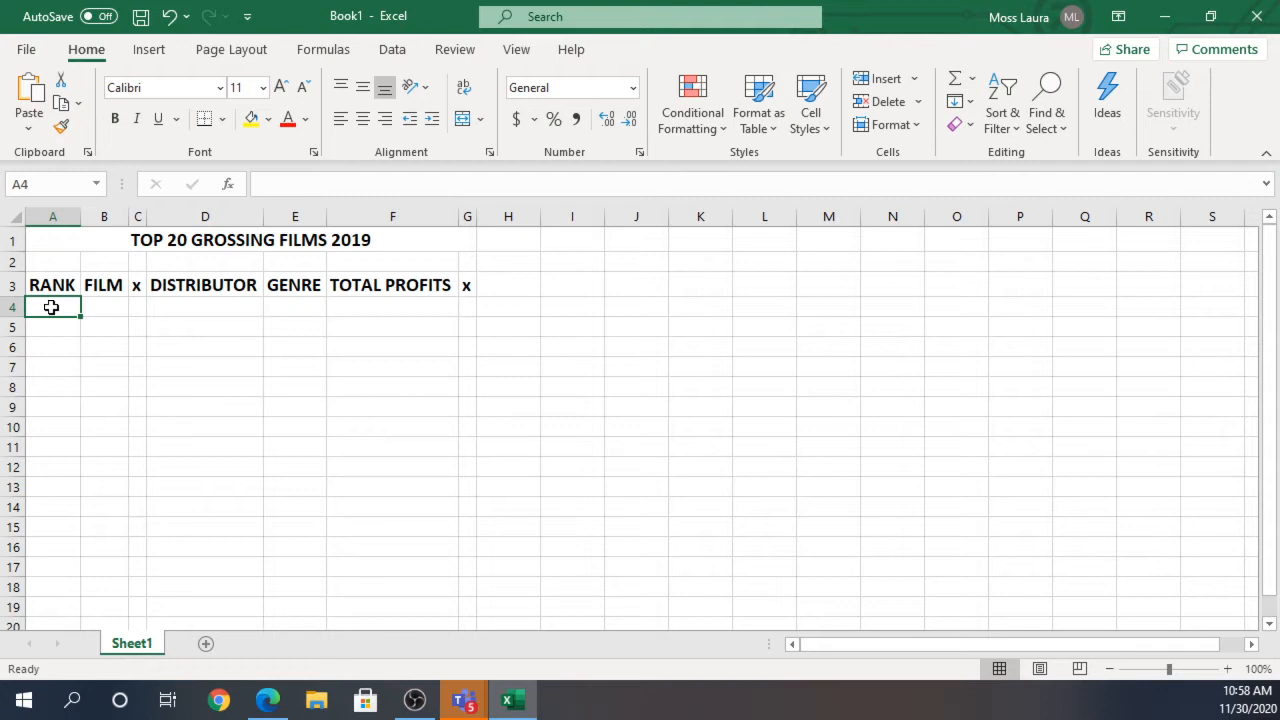
pyautogui.hotkey('ctrl', 'v')
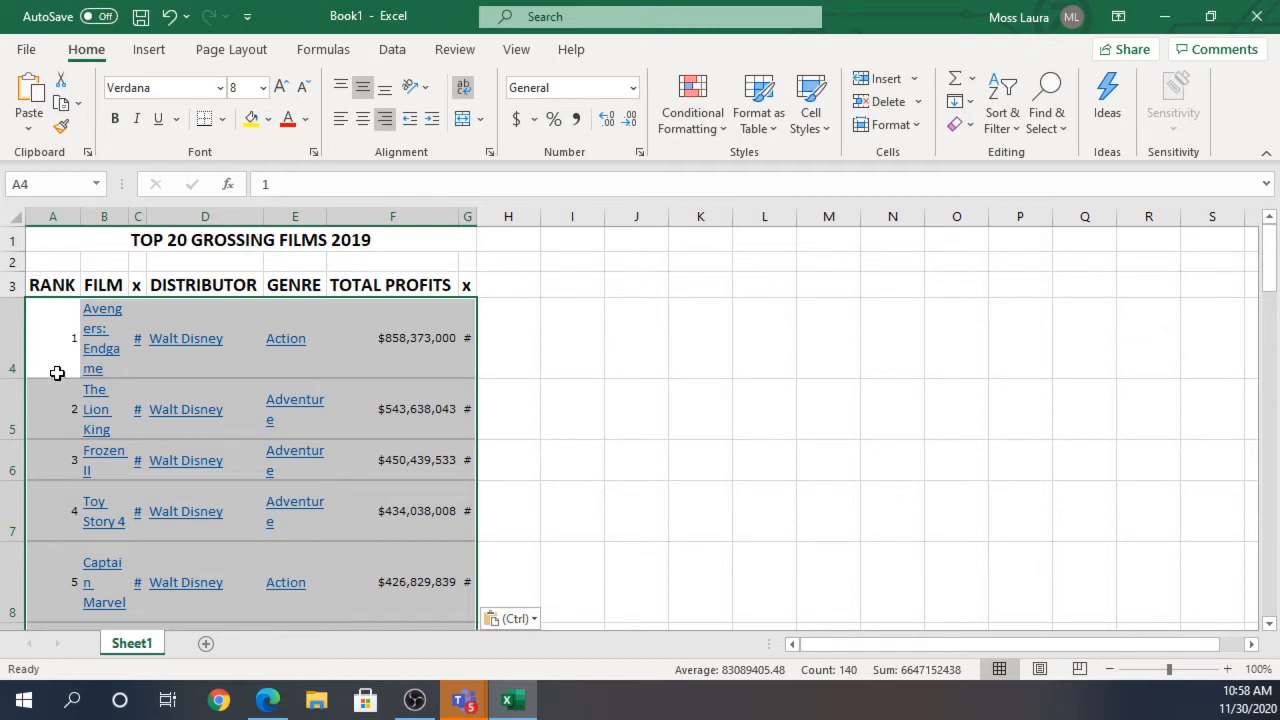
pyautogui.scroll(-8, 47, 394)
pyautogui.scroll(8, 47, 394)
# Widen columns G and C enough to show their full ticket numbers and release dates.
pyautogui.moveTo(476, 222); pyautogui.dragTo(590, 220)
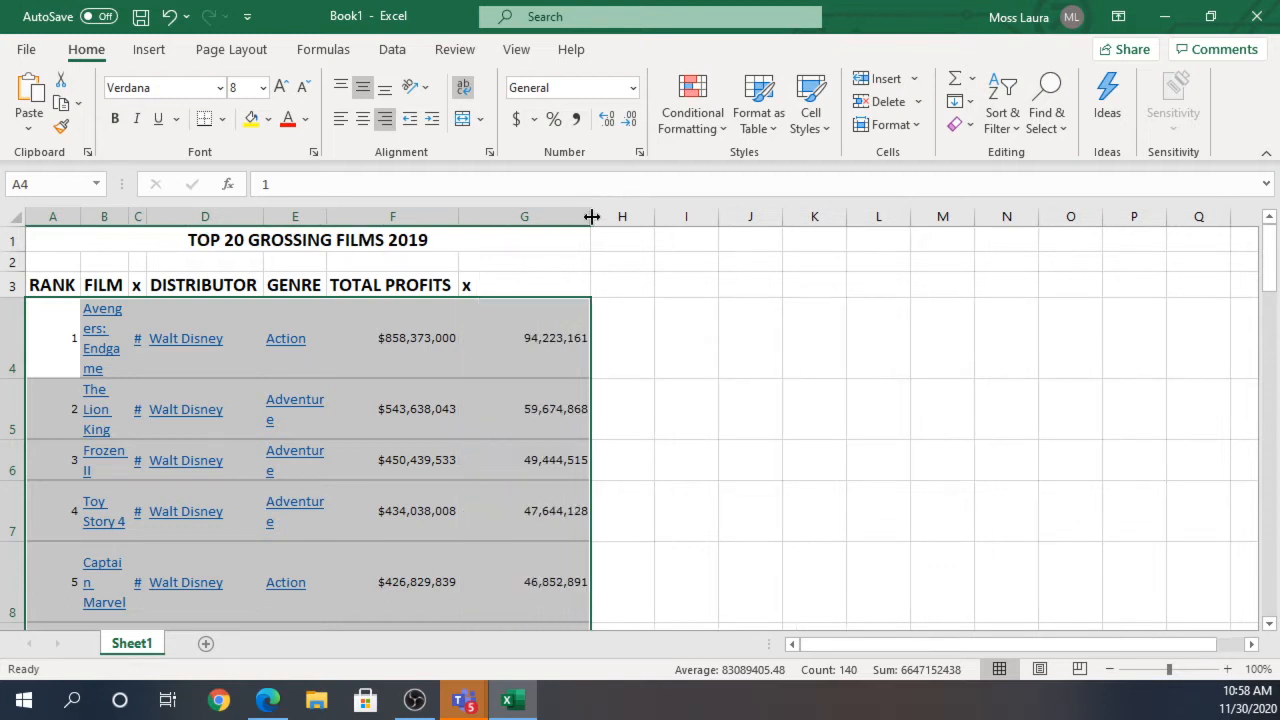
pyautogui.click(137, 216)
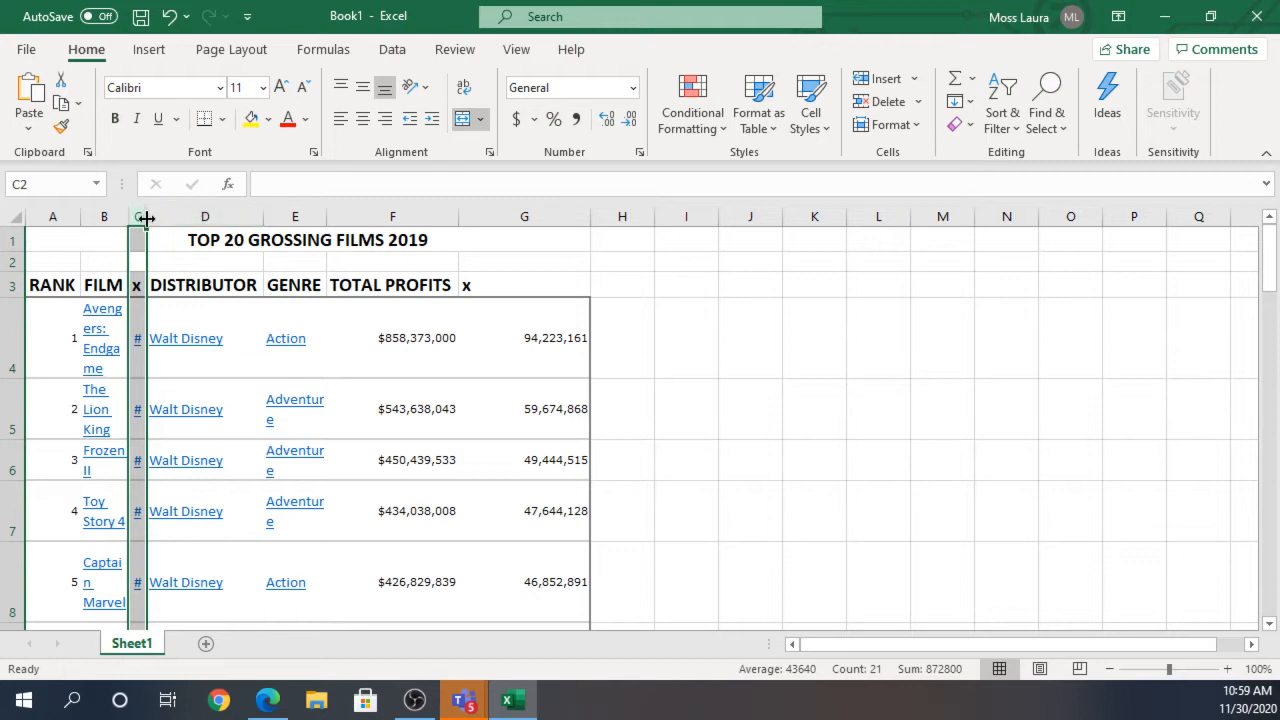
pyautogui.moveTo(146, 218); pyautogui.dragTo(242, 219)
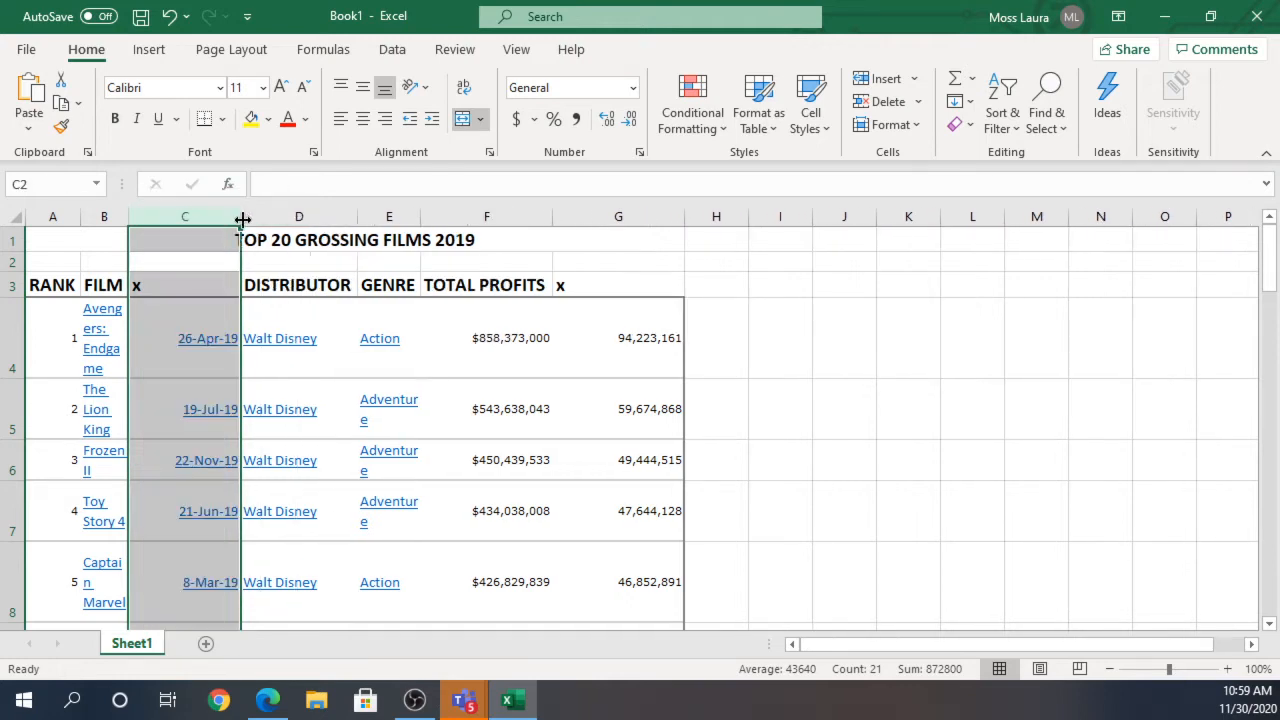
pyautogui.click(810, 364)
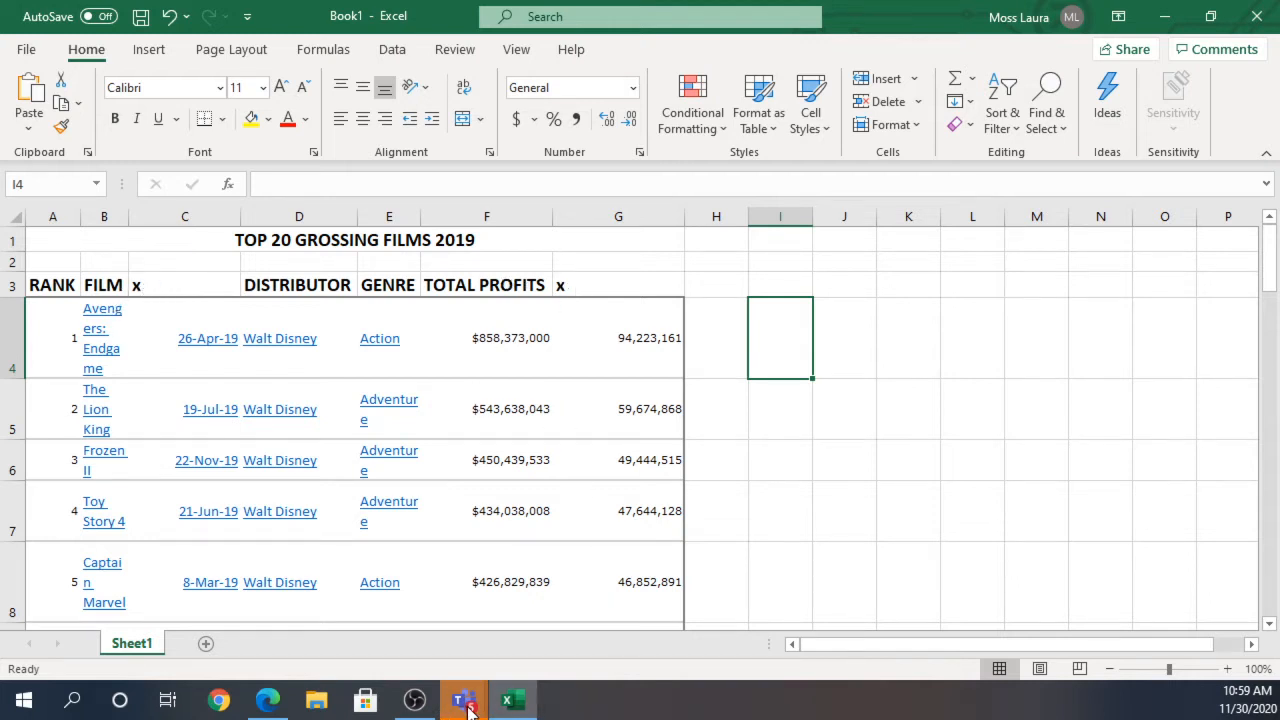
# Check the Teams instructions for the next data entry task and highlight item 4 about removing the link.
pyautogui.moveTo(468, 708)
pyautogui.click(381, 574)
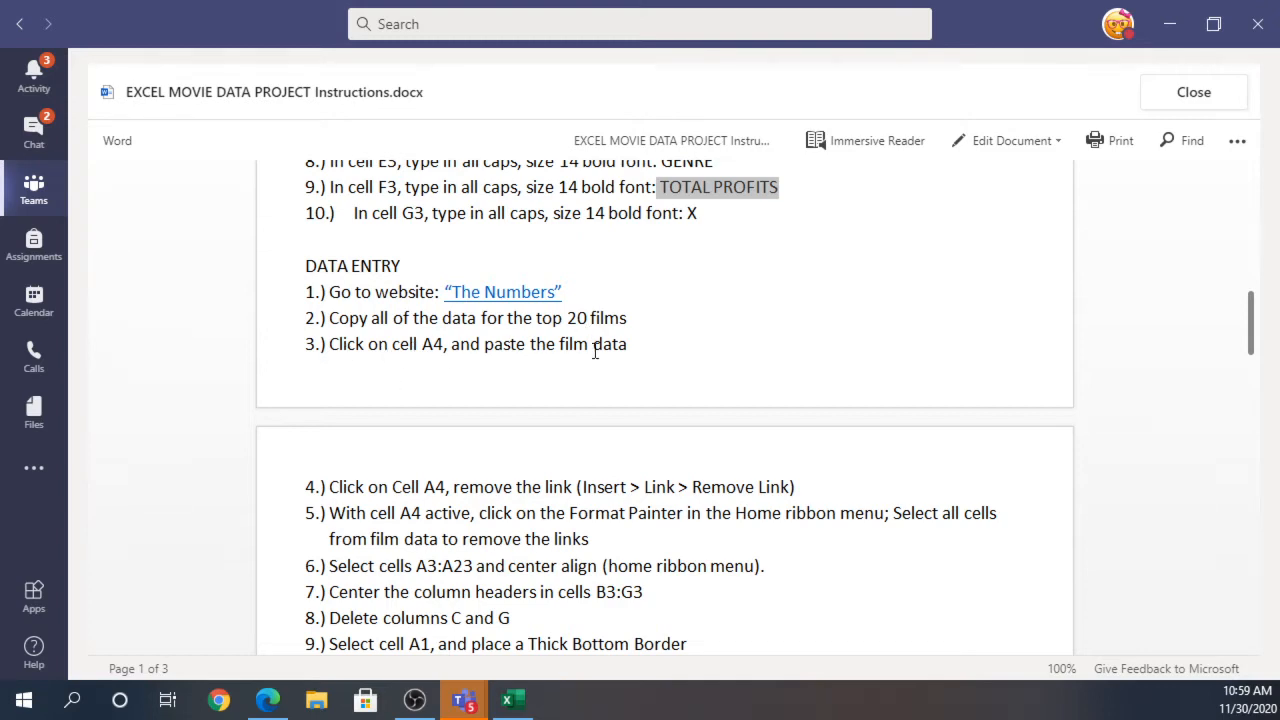
pyautogui.scroll(-1, 543, 414)
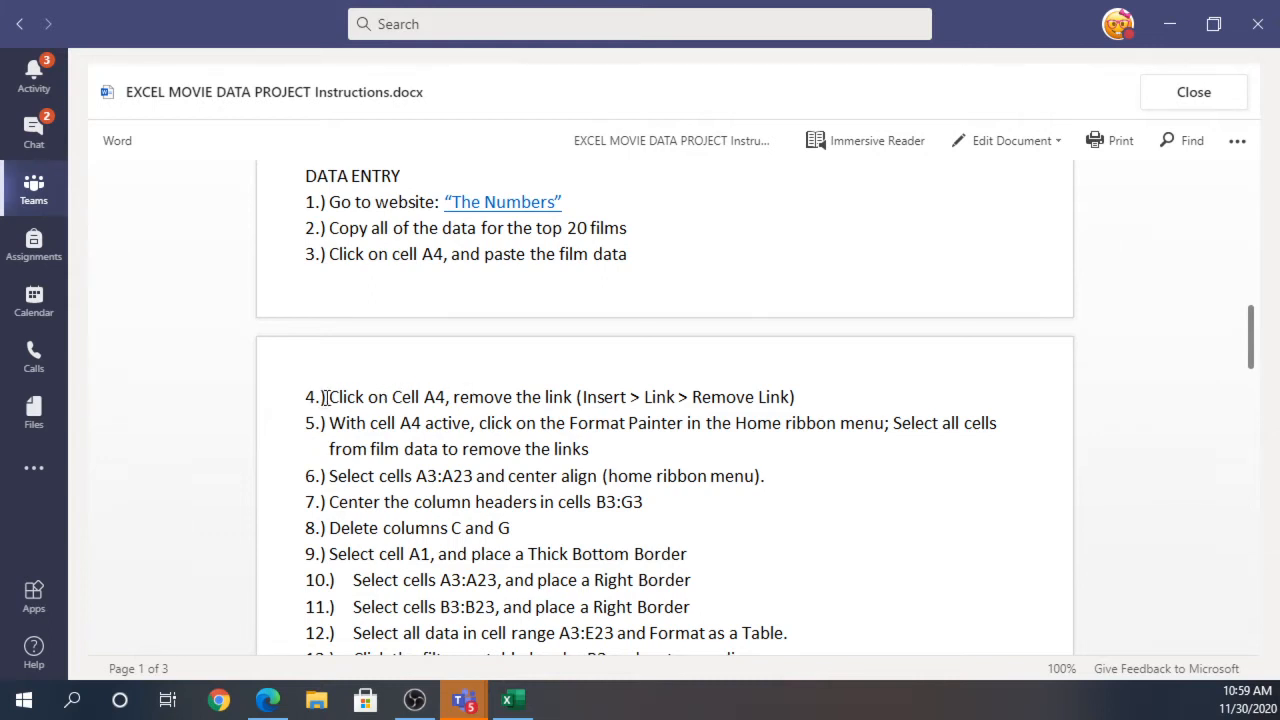
pyautogui.moveTo(325, 397); pyautogui.dragTo(803, 387)
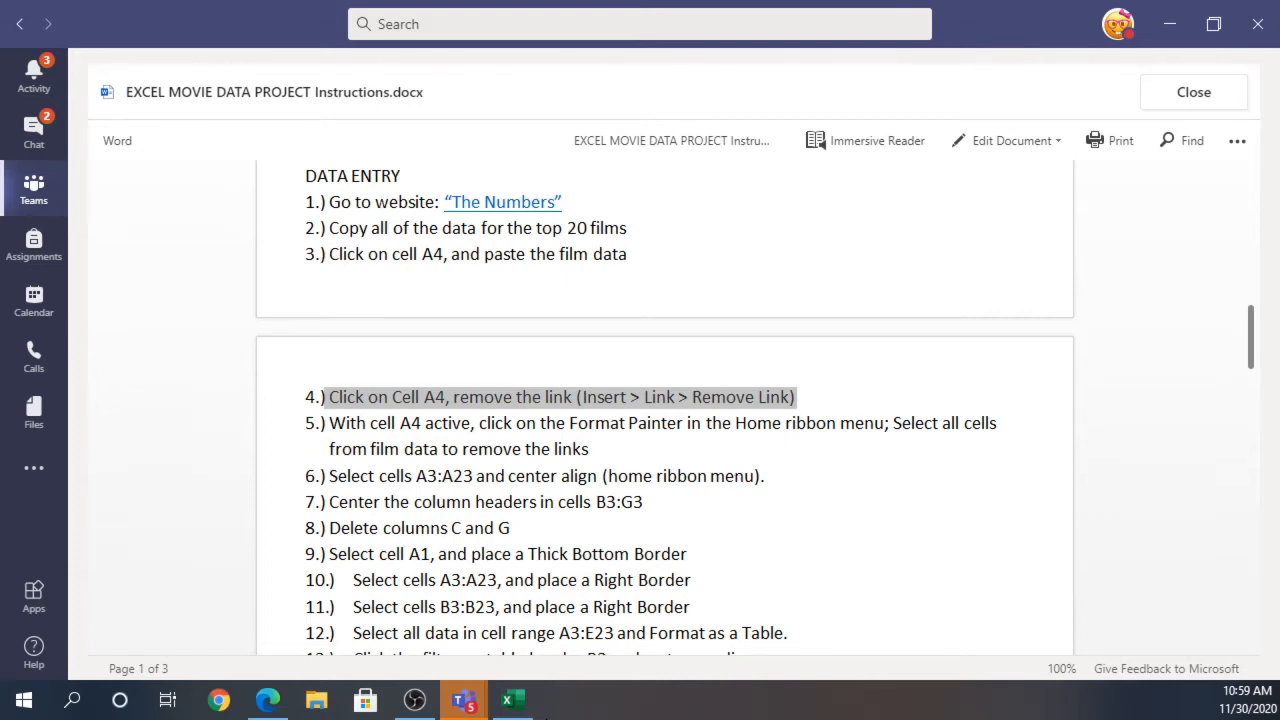
# Switch back to Excel and remove the hyperlink from the Avengers: Endgame title in cell B4.
pyautogui.click(507, 700)
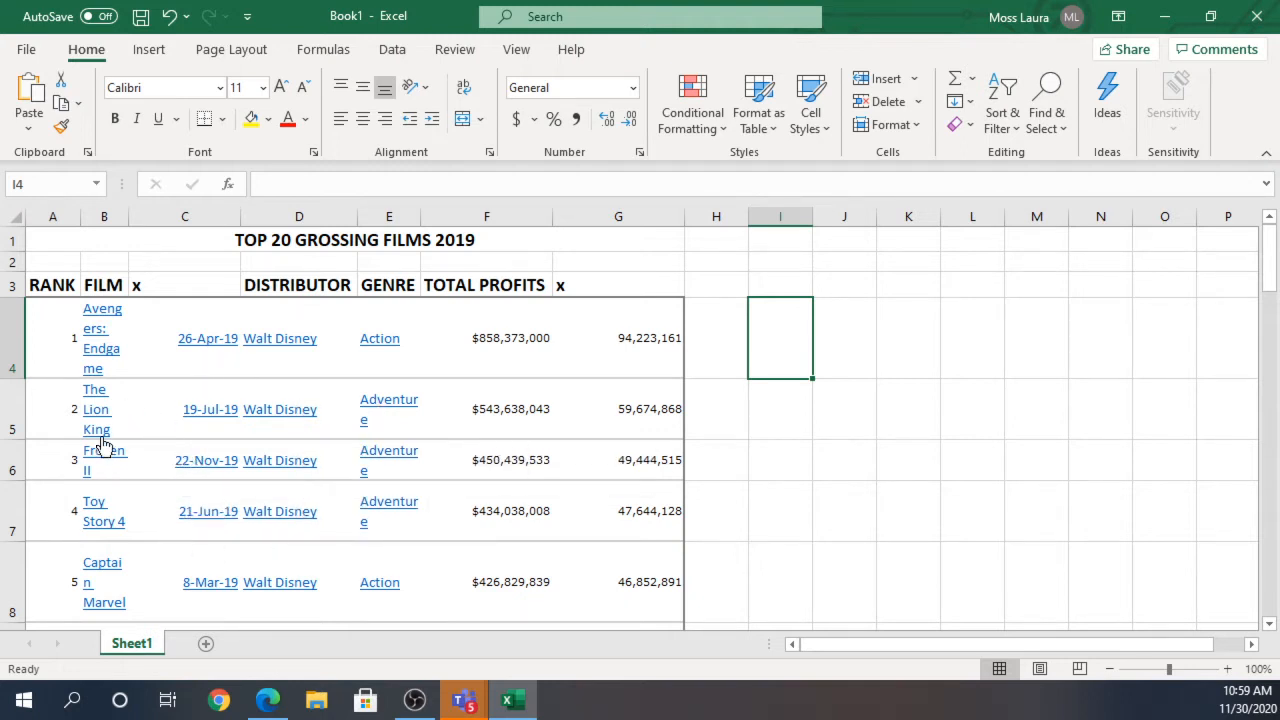
pyautogui.click(49, 353)
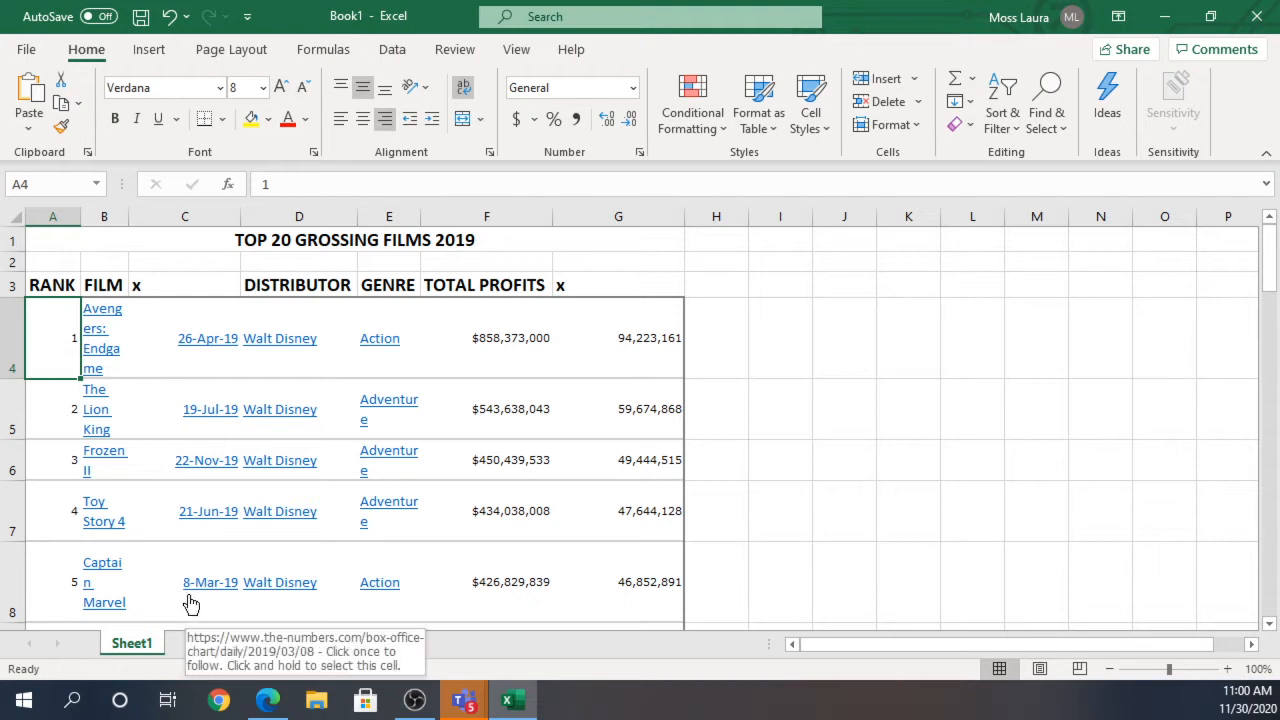
pyautogui.press('Right')
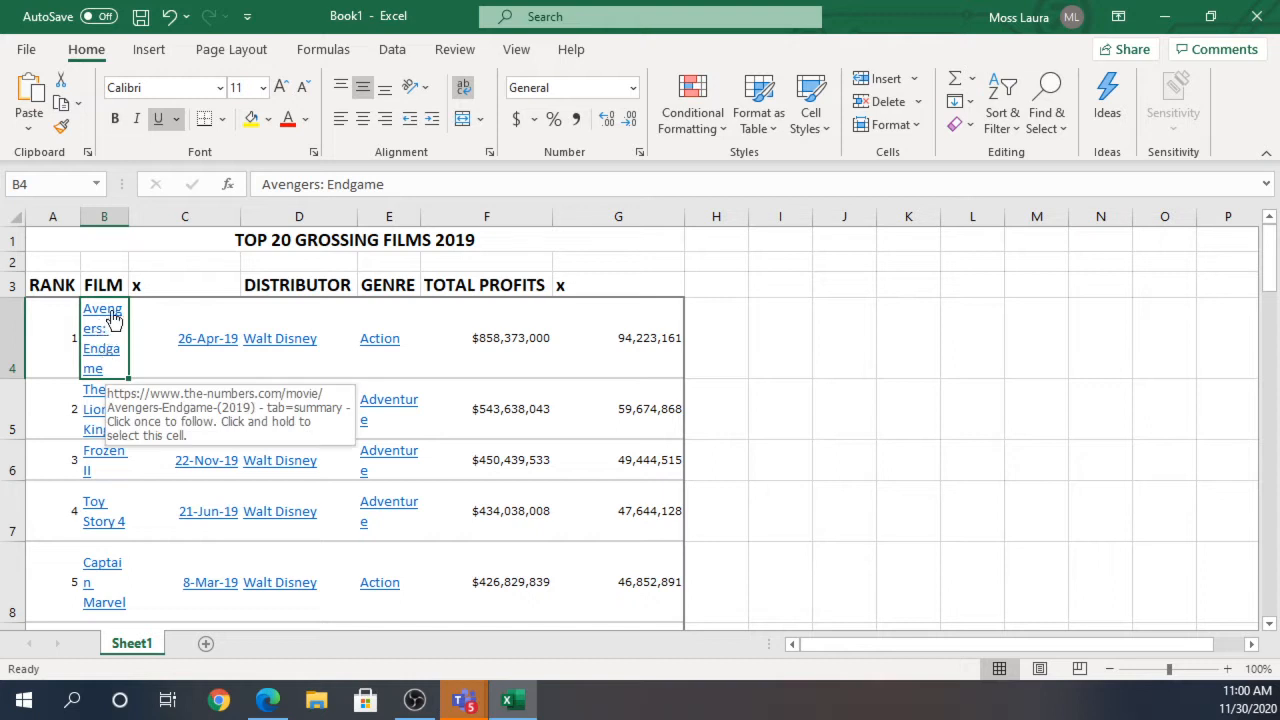
pyautogui.click(150, 55)
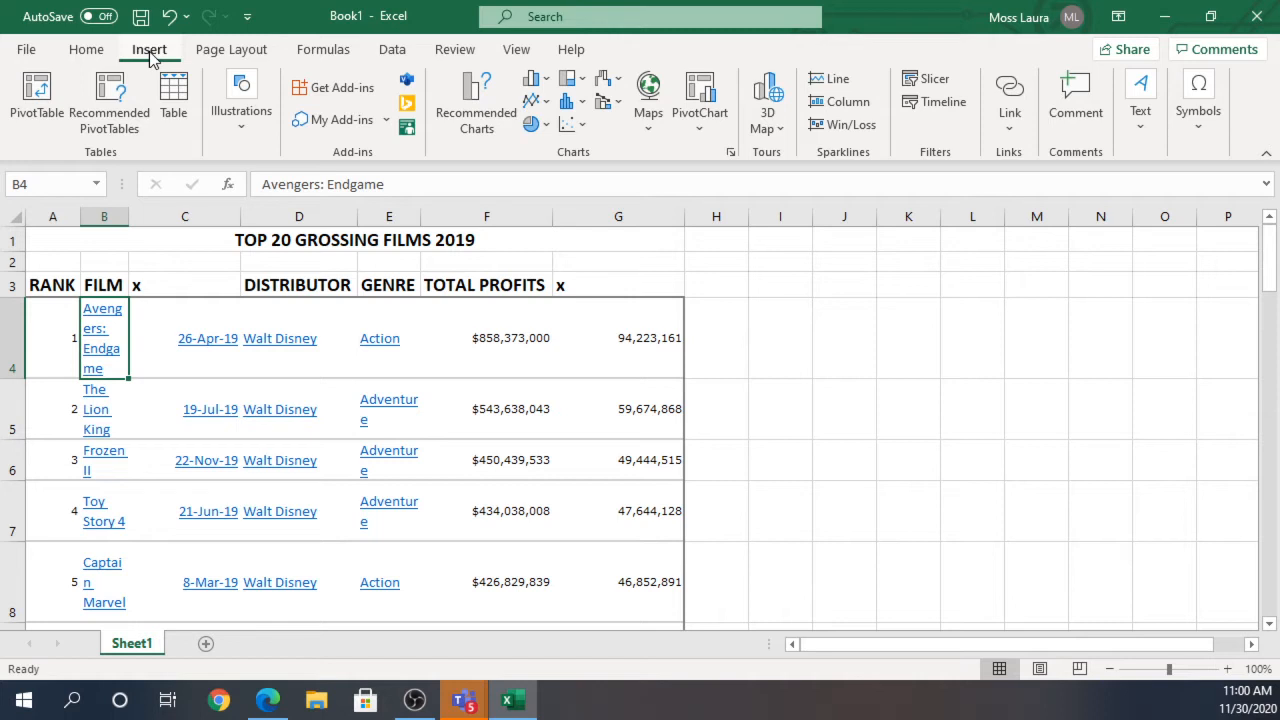
pyautogui.click(1011, 90)
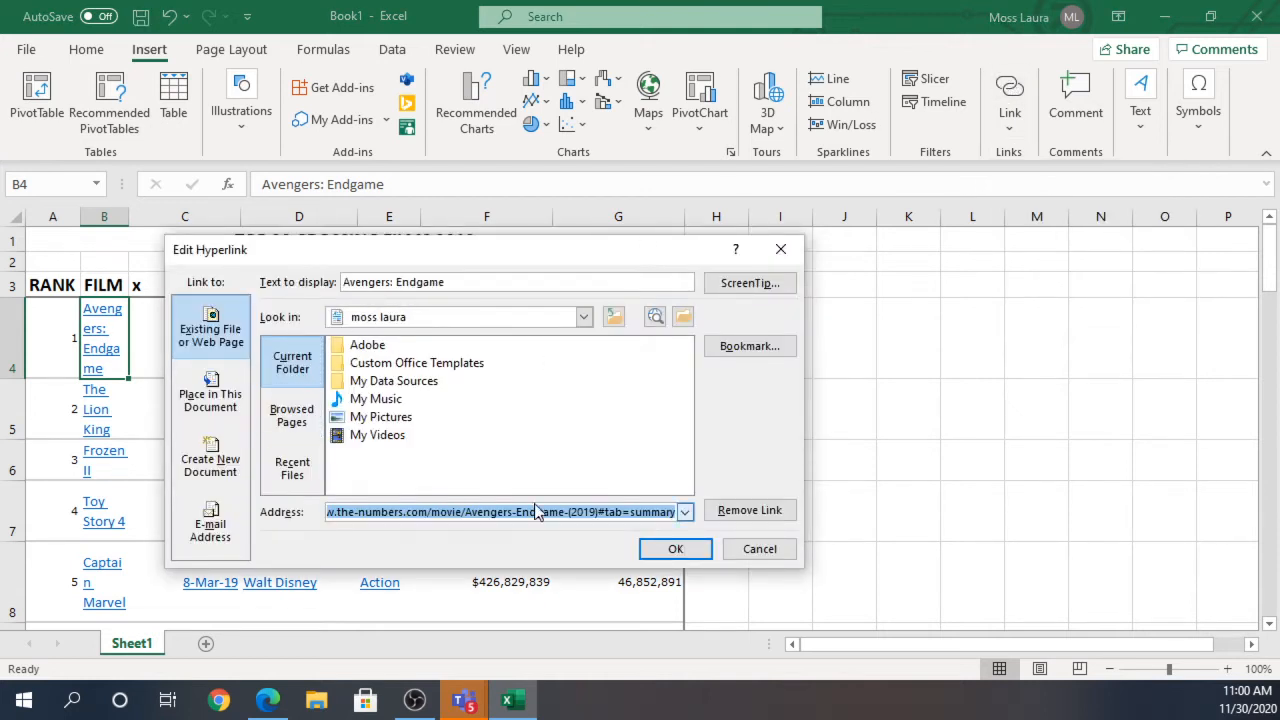
pyautogui.click(749, 511)
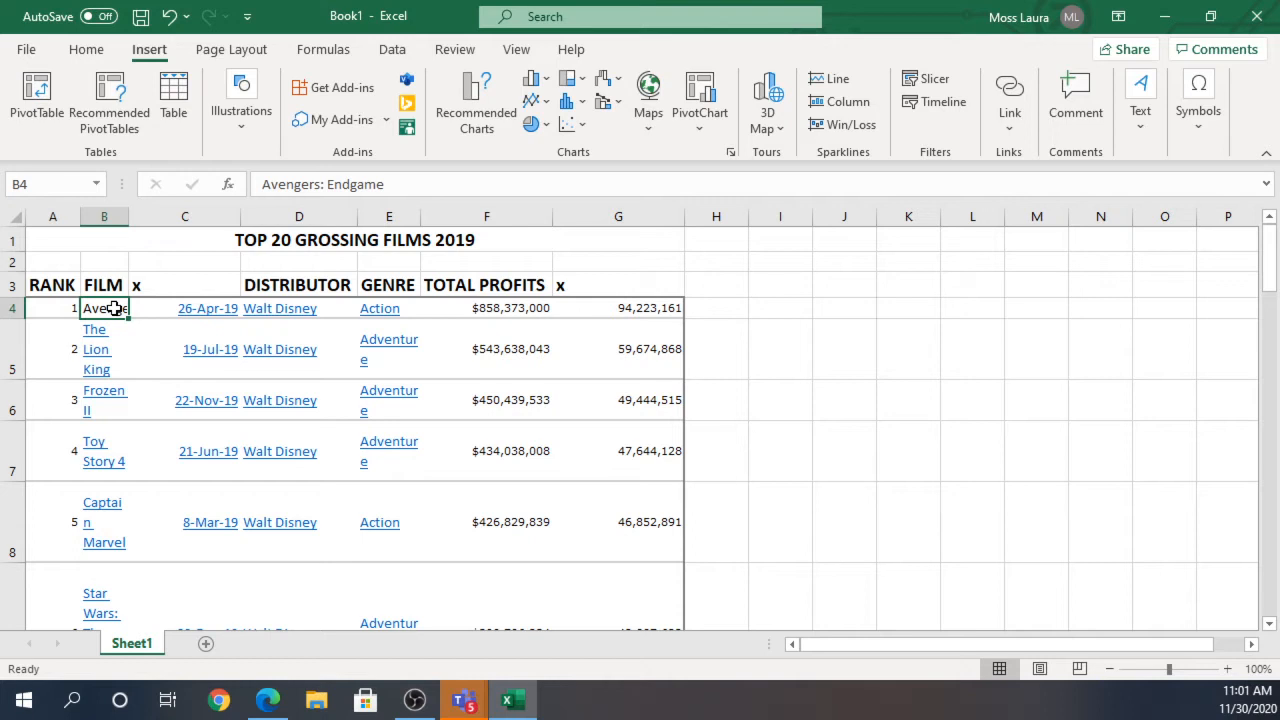
# Copy the plain format of cell B4 onto the film data in B5:E23 with Format Painter to clear the link styling.
pyautogui.click(81, 58)
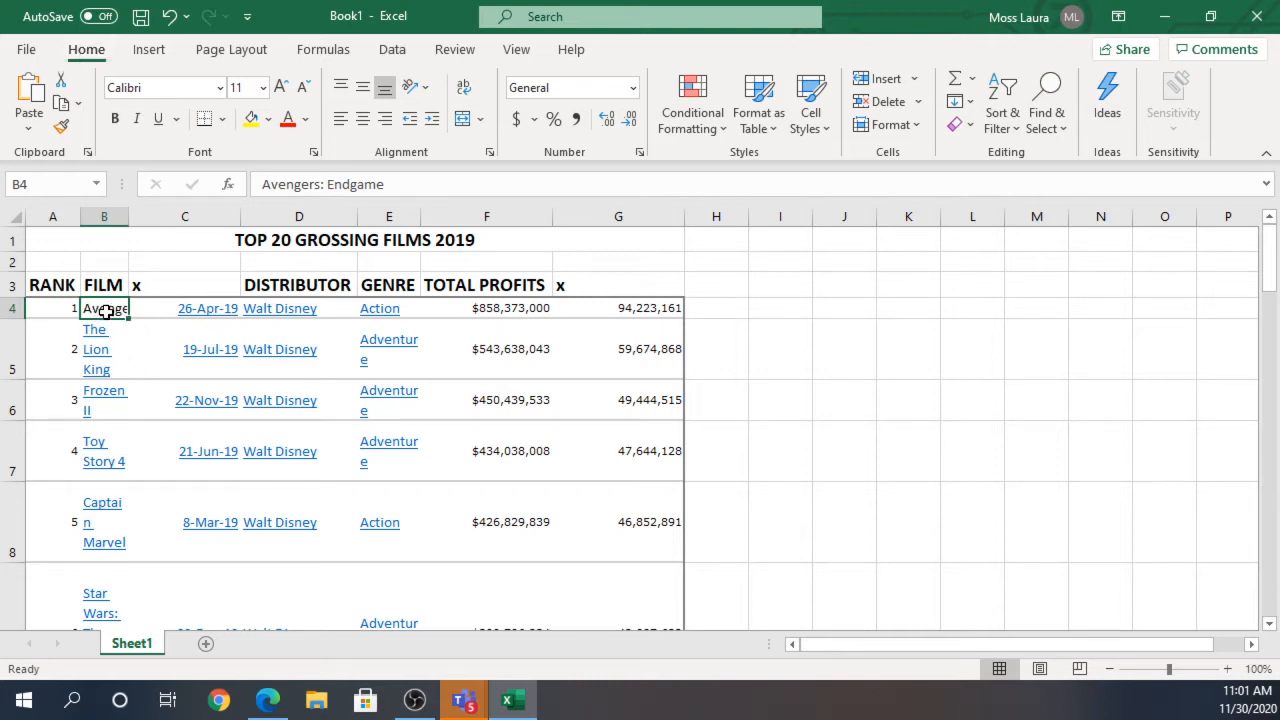
pyautogui.click(61, 133)
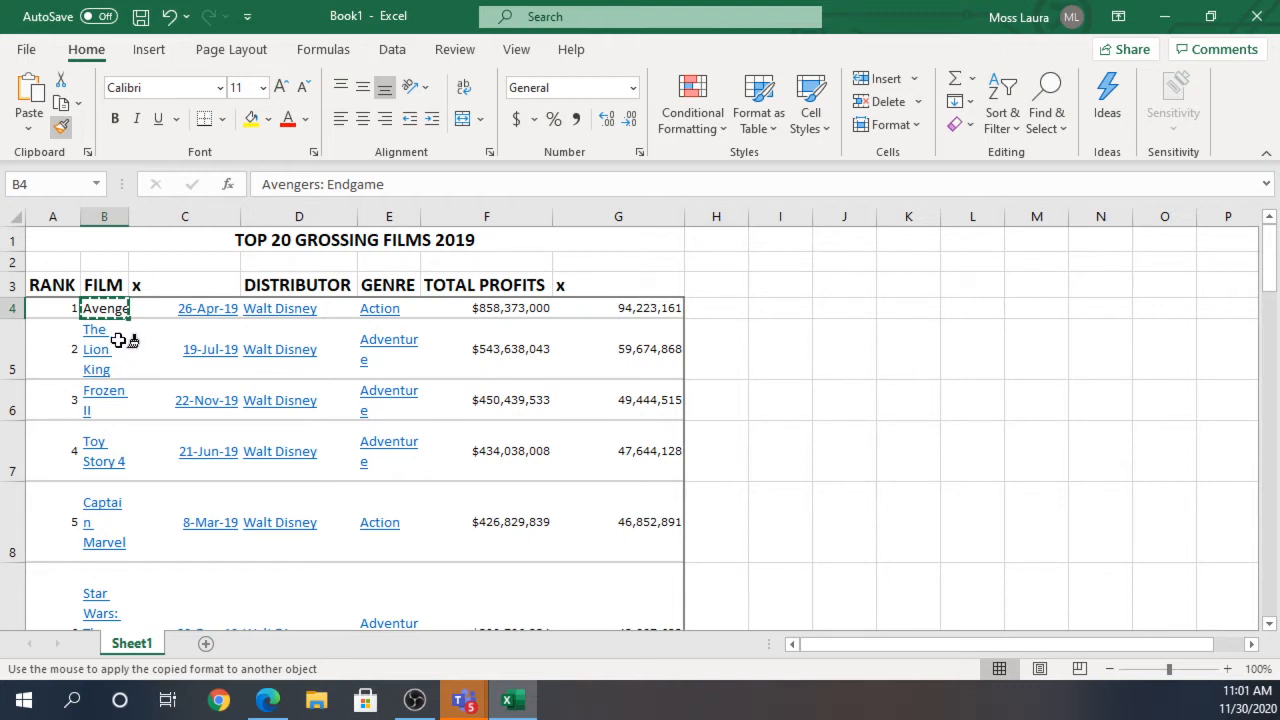
pyautogui.moveTo(118, 340)
pyautogui.mouseDown()
pyautogui.moveTo(266, 606)
pyautogui.moveTo(330, 655)
pyautogui.moveTo(391, 623)
pyautogui.moveTo(403, 648)
pyautogui.moveTo(369, 494)
pyautogui.moveTo(392, 562)
pyautogui.mouseUp()
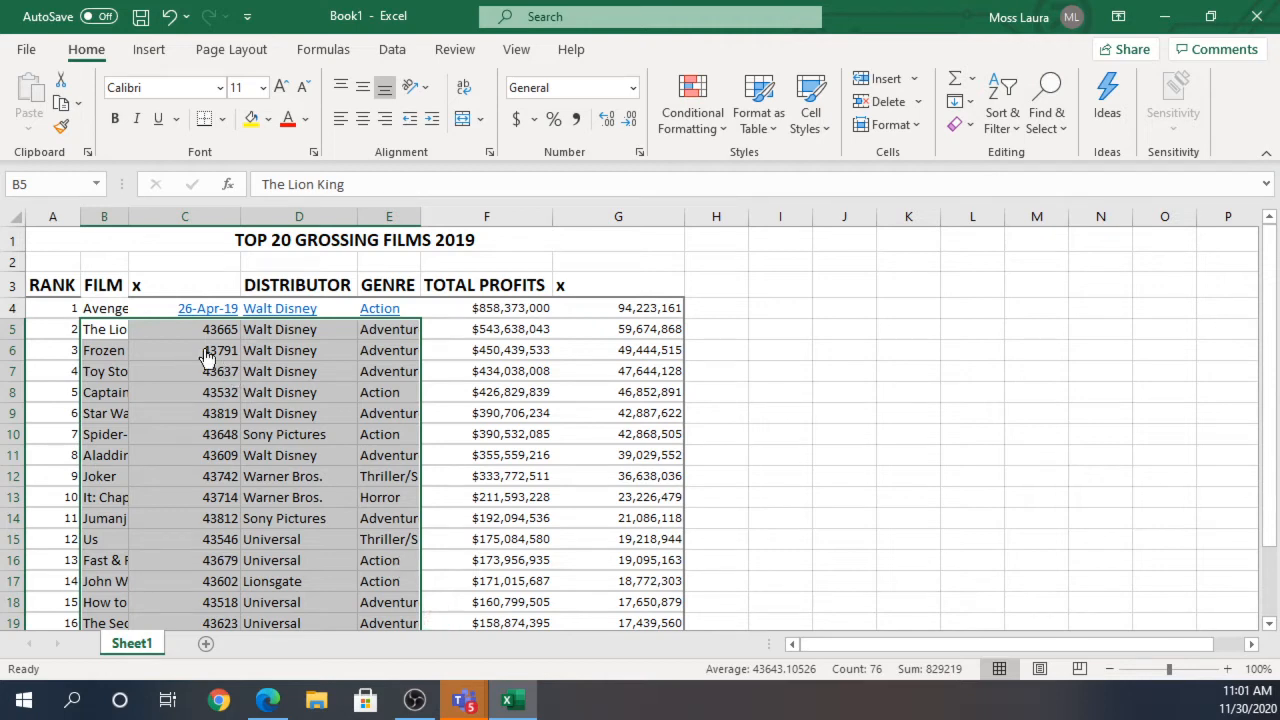
# Copy the plain format of cell B4 onto C4:E4 with Format Painter to clear the remaining link styling in row 4.
pyautogui.click(104, 310)
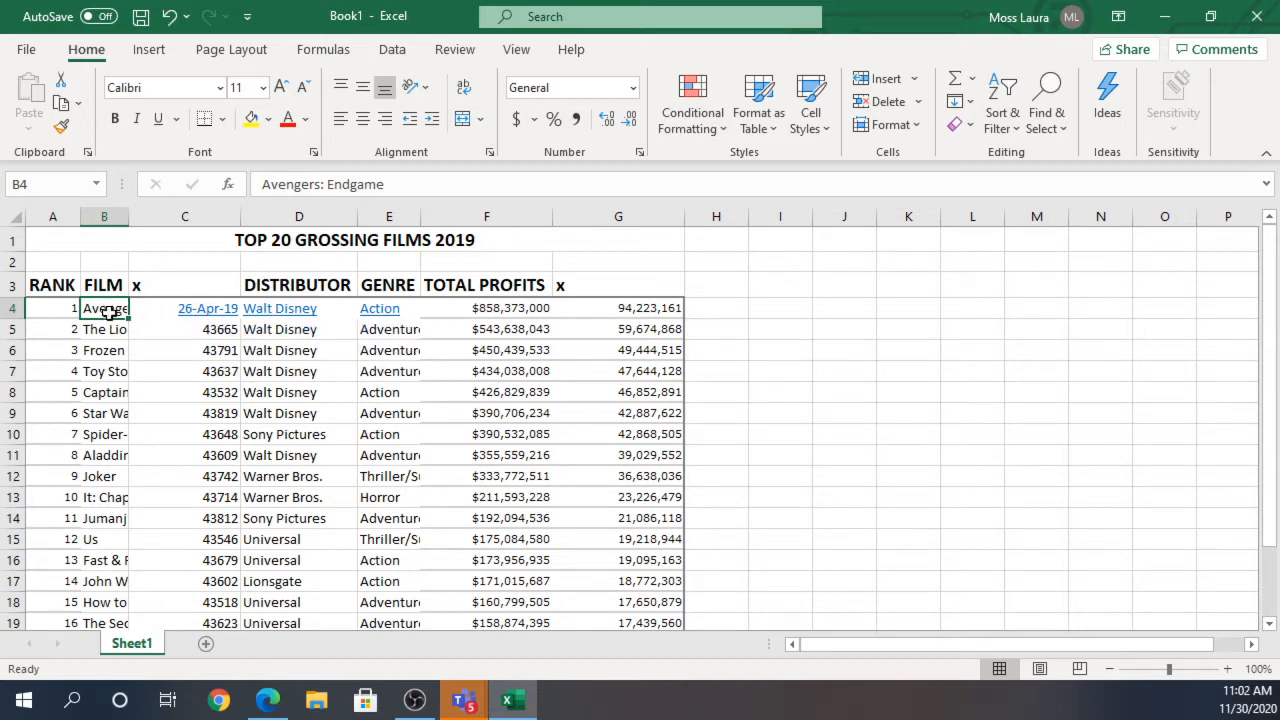
pyautogui.click(62, 127)
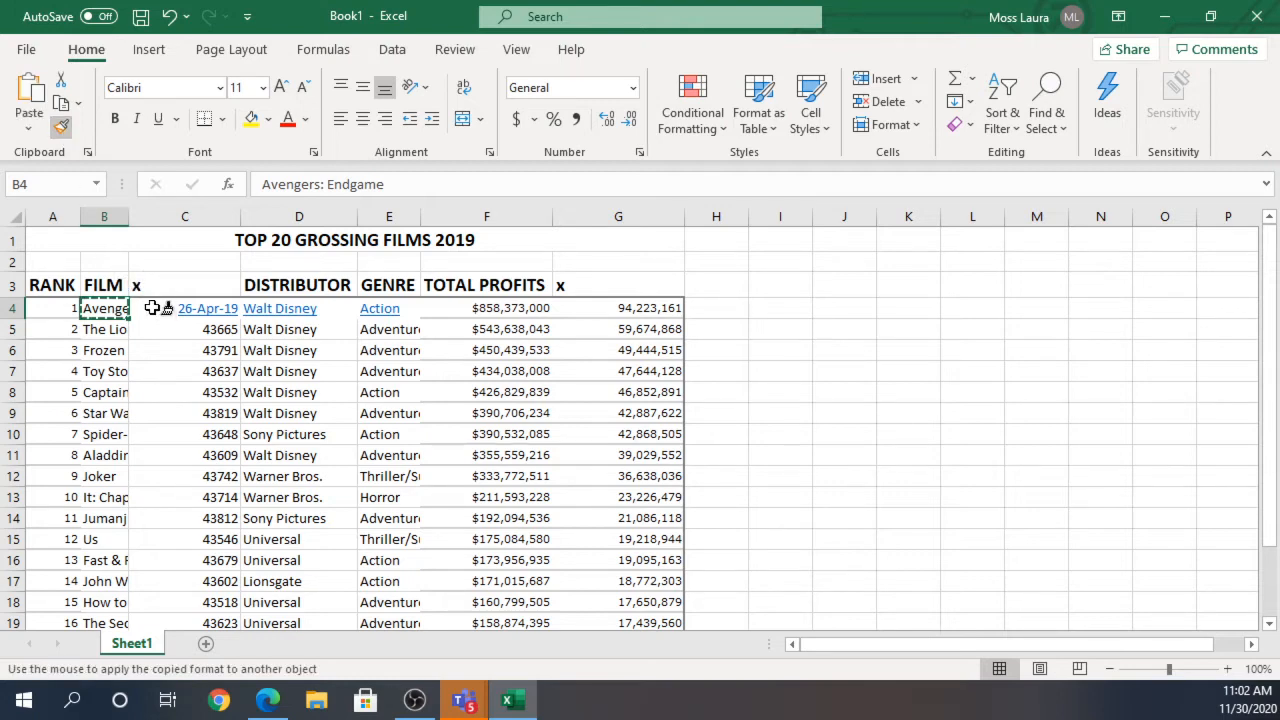
pyautogui.moveTo(153, 308); pyautogui.dragTo(385, 308)
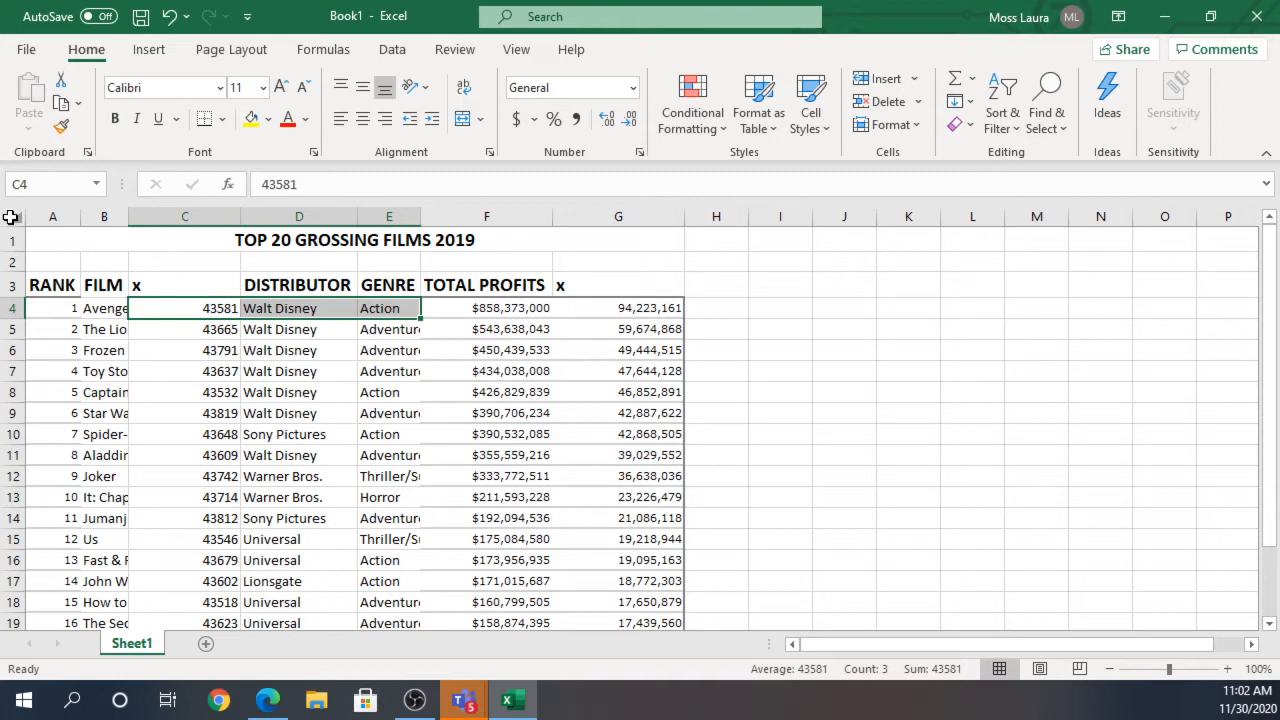
# AutoFit the width of all columns in the sheet to their contents.
pyautogui.click(10, 217)
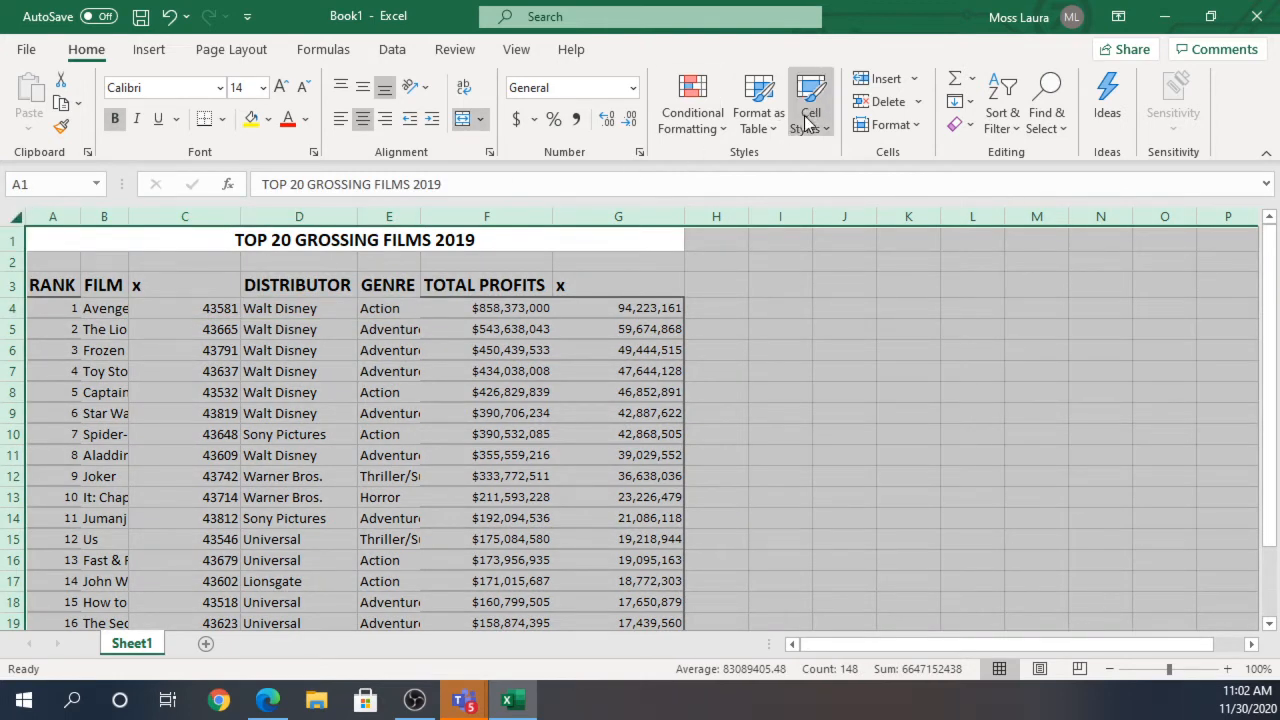
pyautogui.click(892, 126)
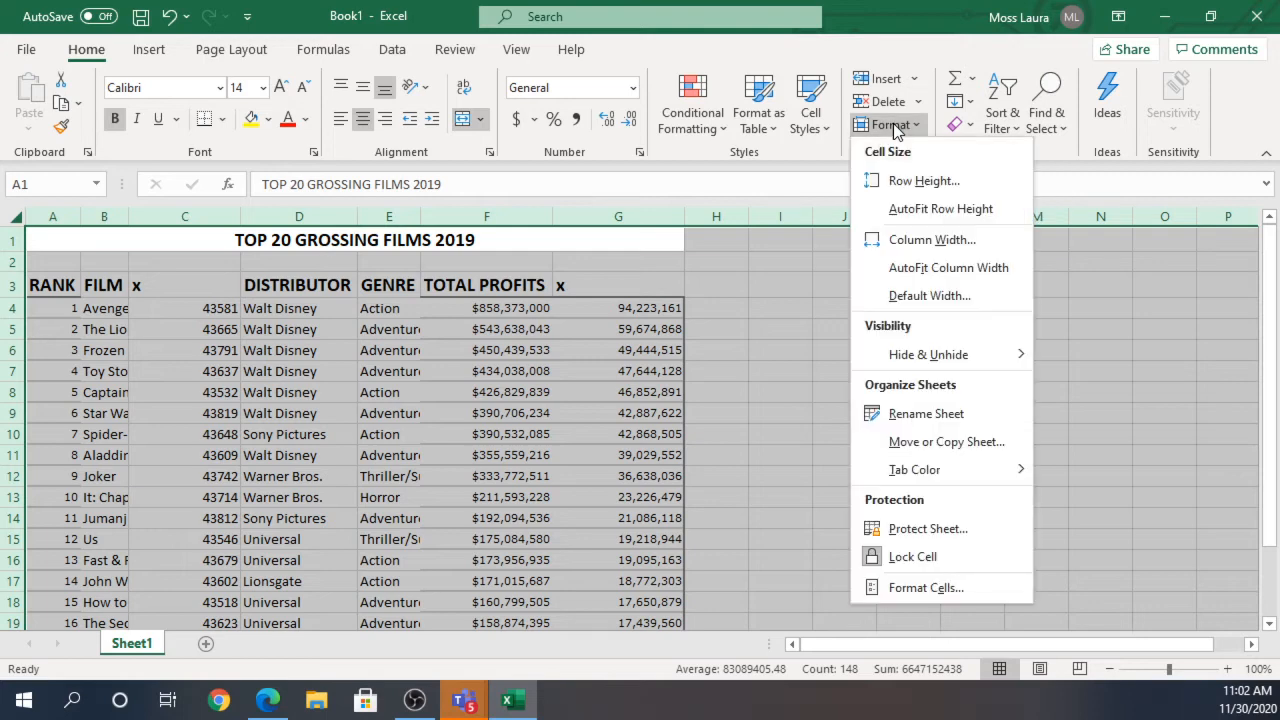
pyautogui.click(918, 268)
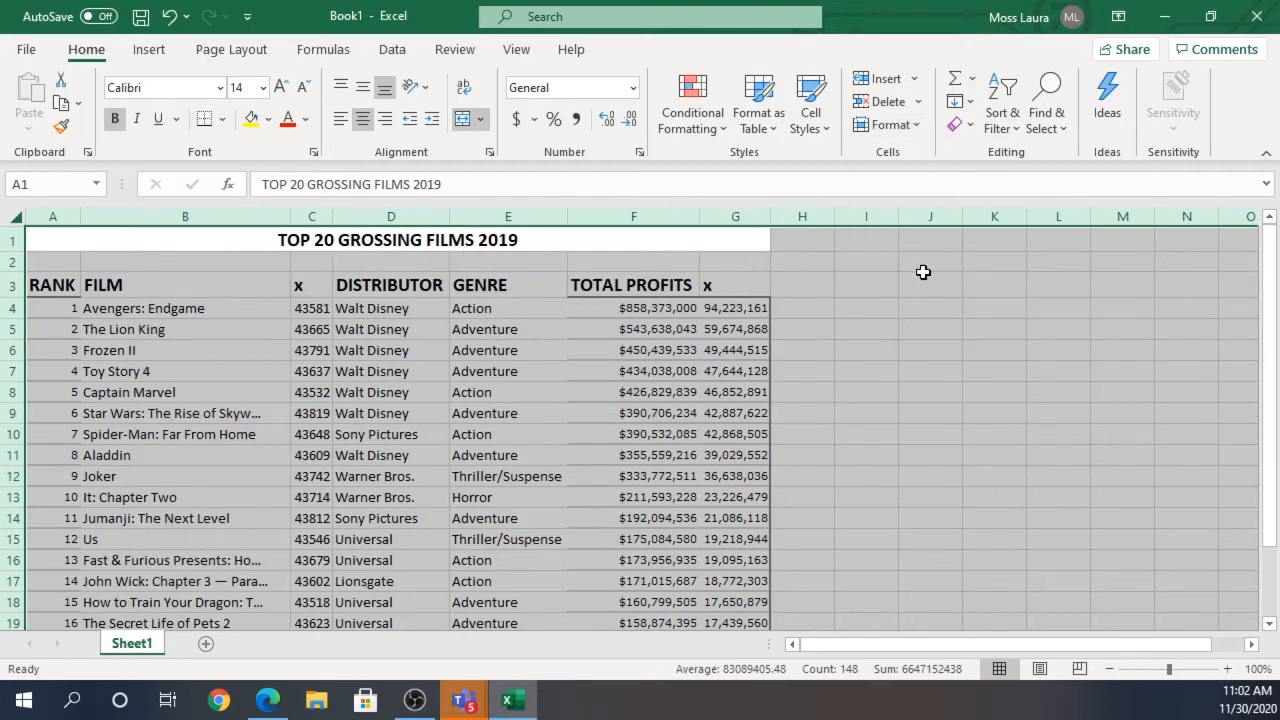
pyautogui.click(924, 443)
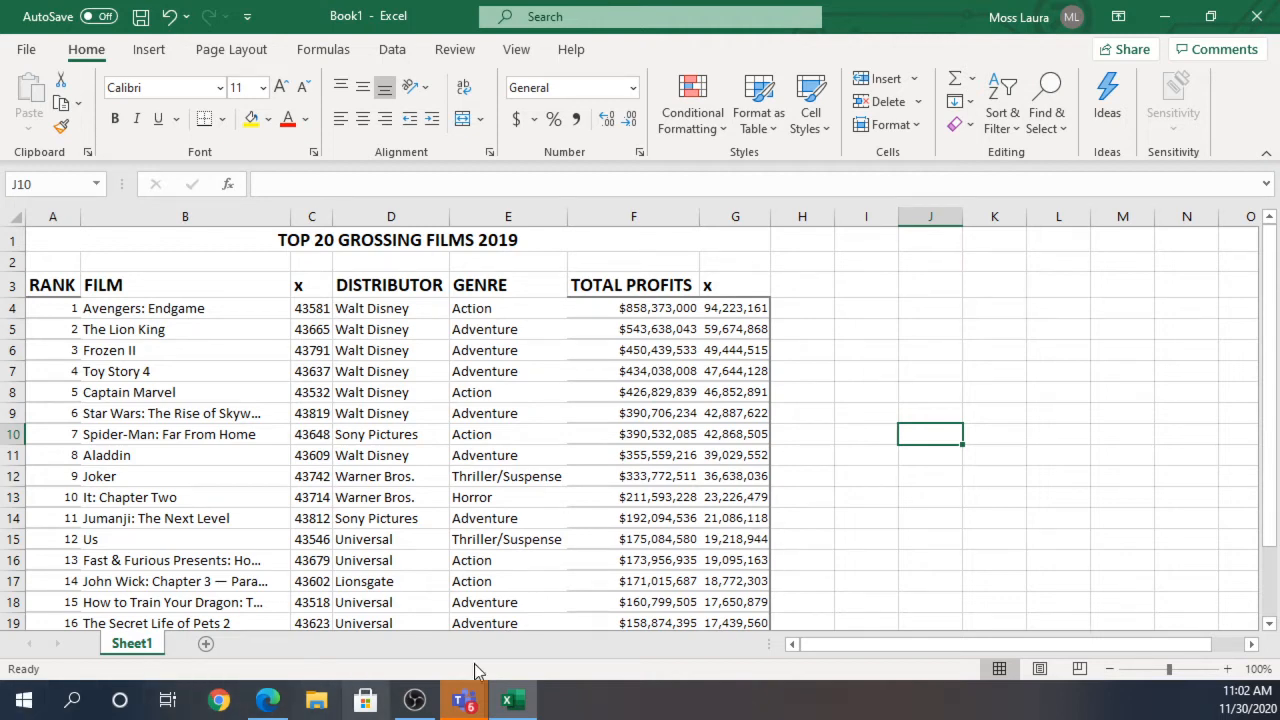
# Switch to the Teams instructions and highlight item 6 about center aligning cells A3:A23.
pyautogui.moveTo(410, 700)
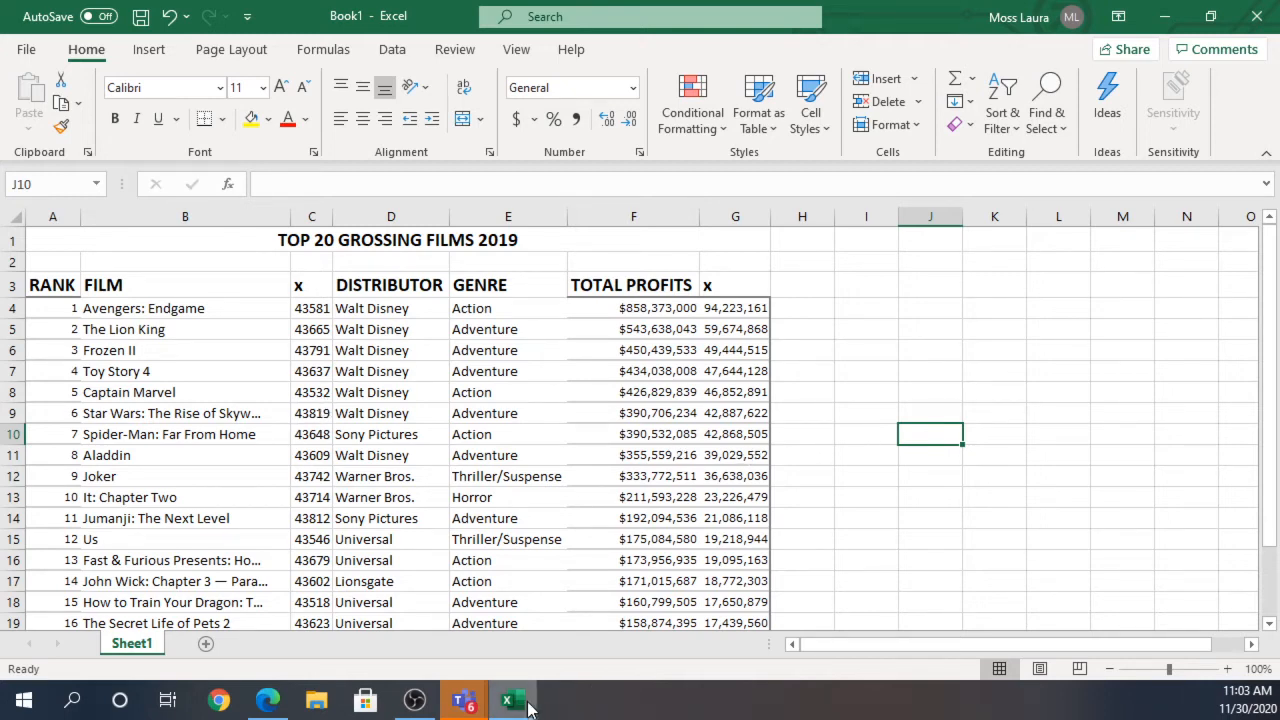
pyautogui.moveTo(463, 700)
pyautogui.click(387, 573)
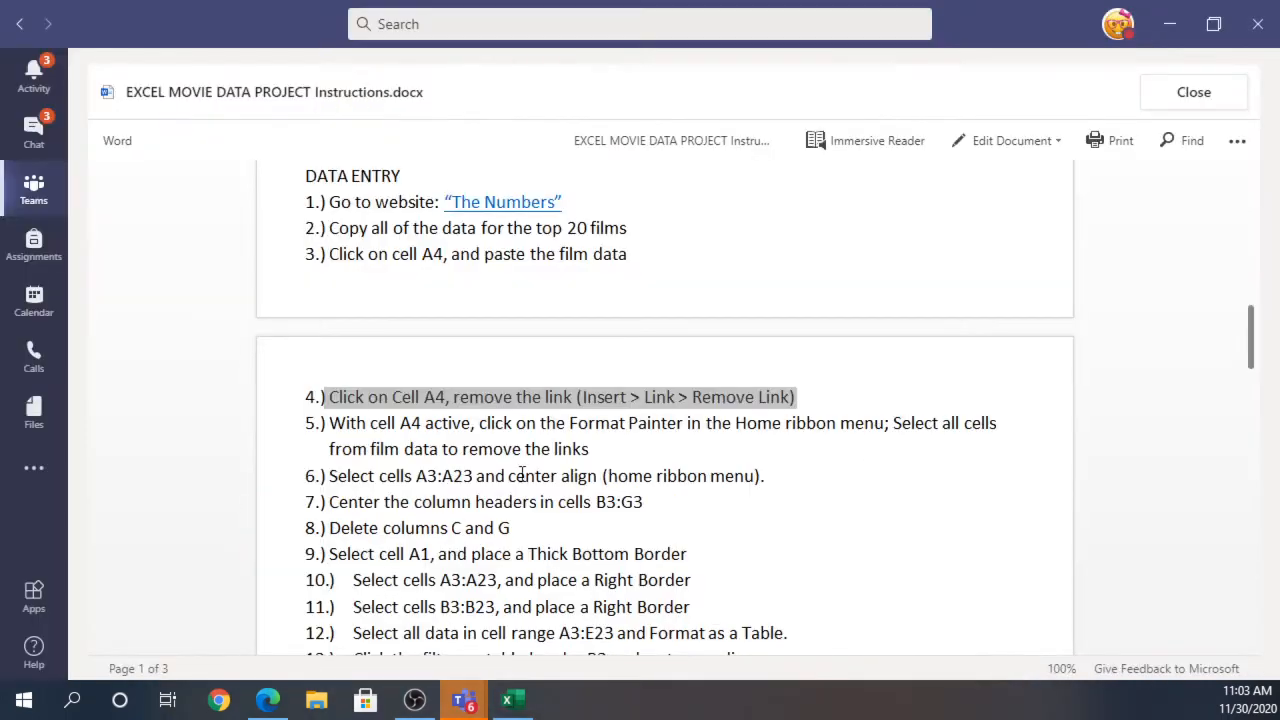
pyautogui.click(655, 437)
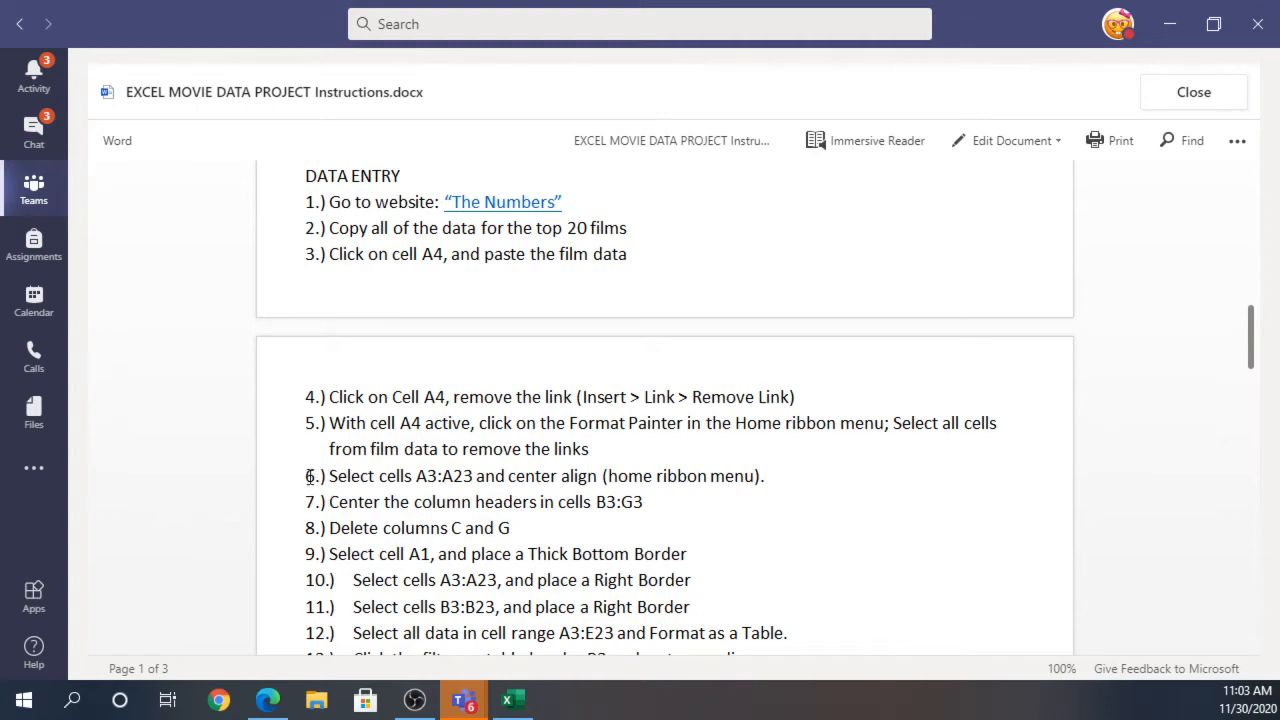
pyautogui.moveTo(304, 476); pyautogui.dragTo(797, 478)
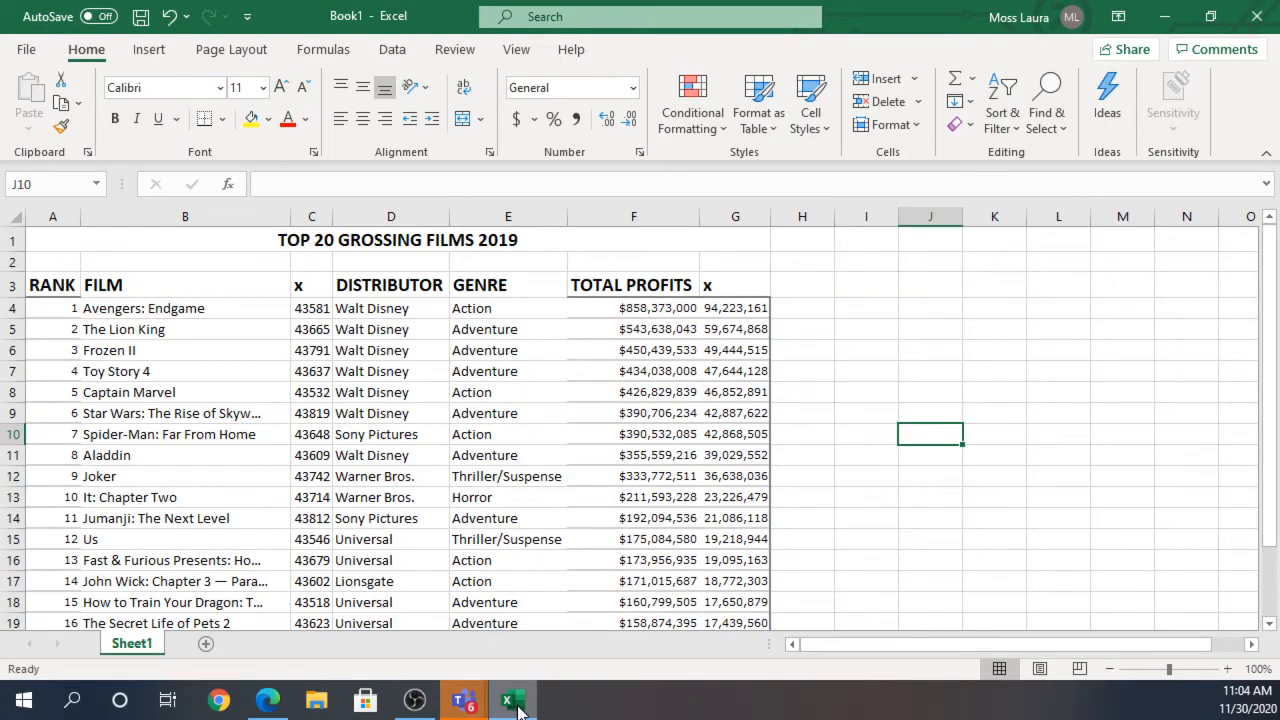
# Switch back to Excel and center align the RANK header and rank numbers in cells A3:A23.
pyautogui.click(507, 700)
pyautogui.click(54, 285)
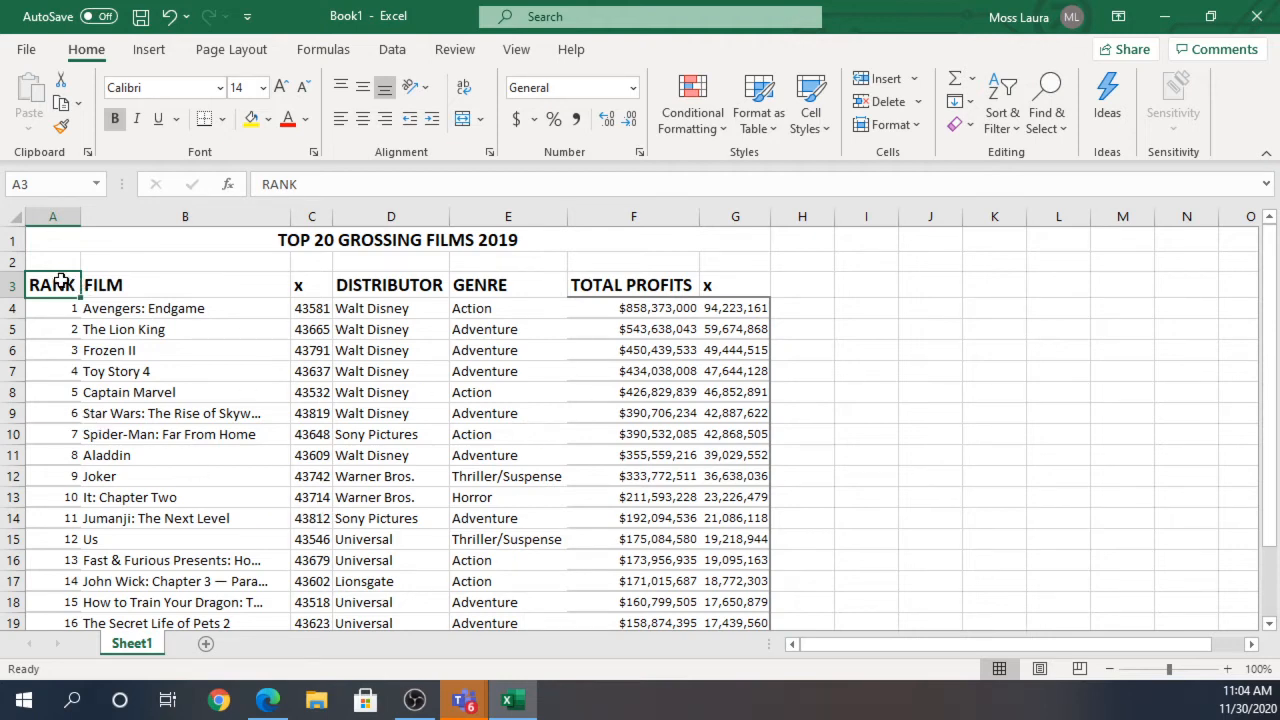
pyautogui.scroll(-1, 54, 392)
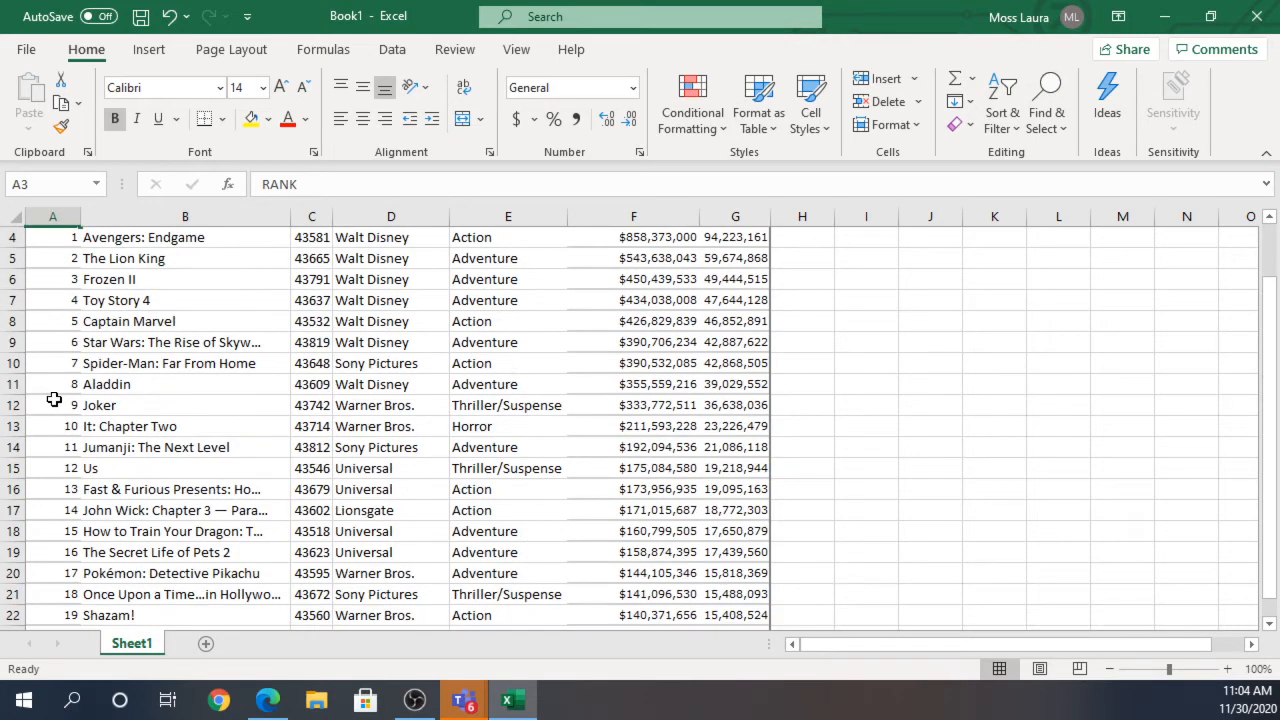
pyautogui.scroll(-1, 54, 399)
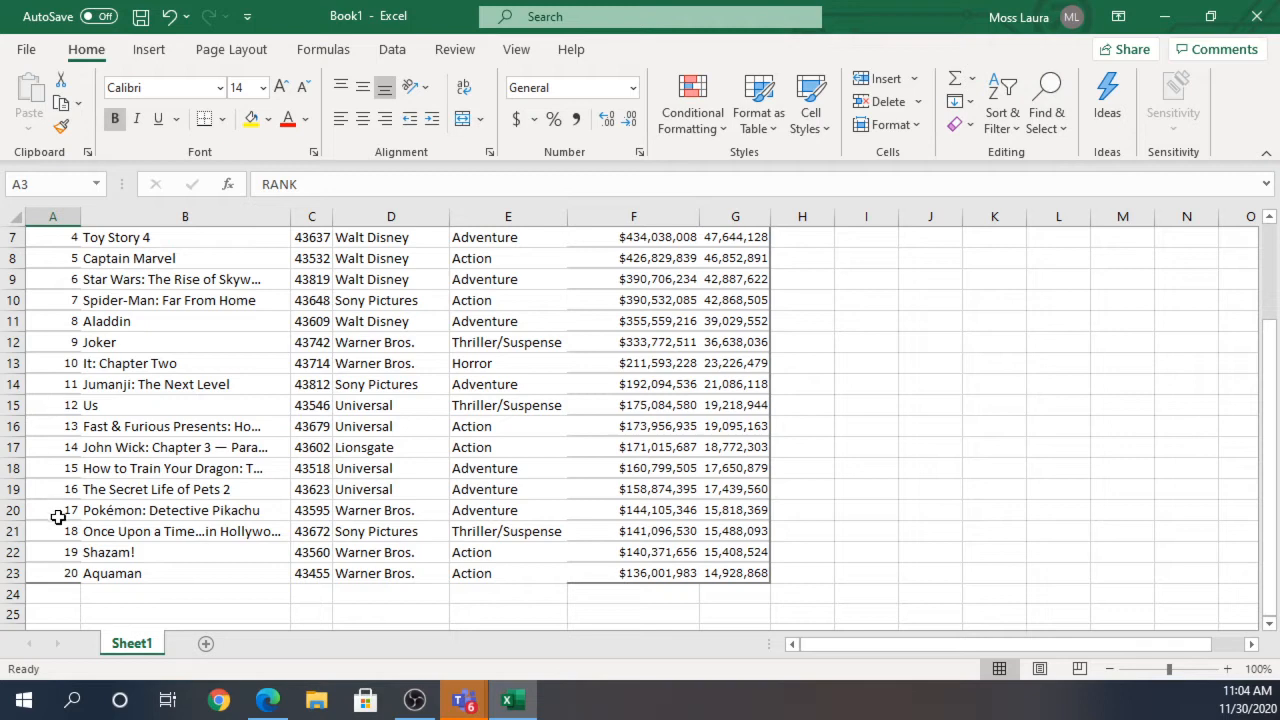
pyautogui.keyDown('shift'); pyautogui.click(58, 573); pyautogui.keyUp('shift')
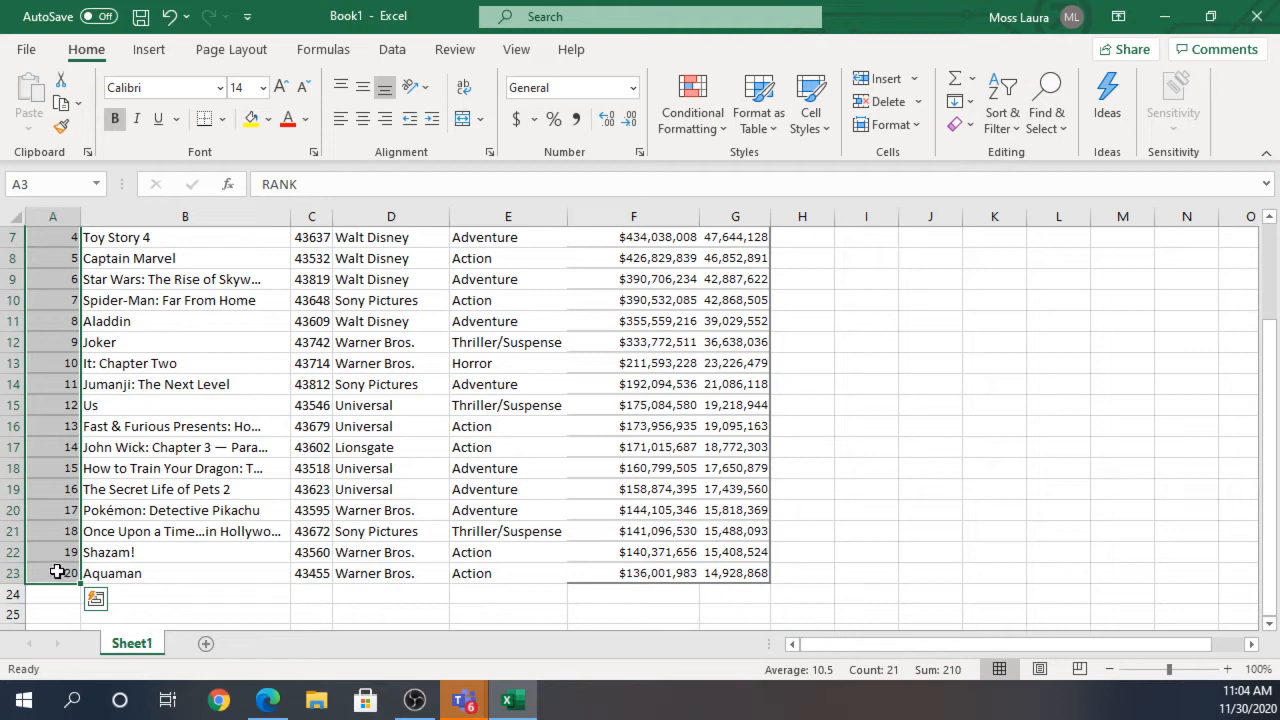
pyautogui.click(360, 120)
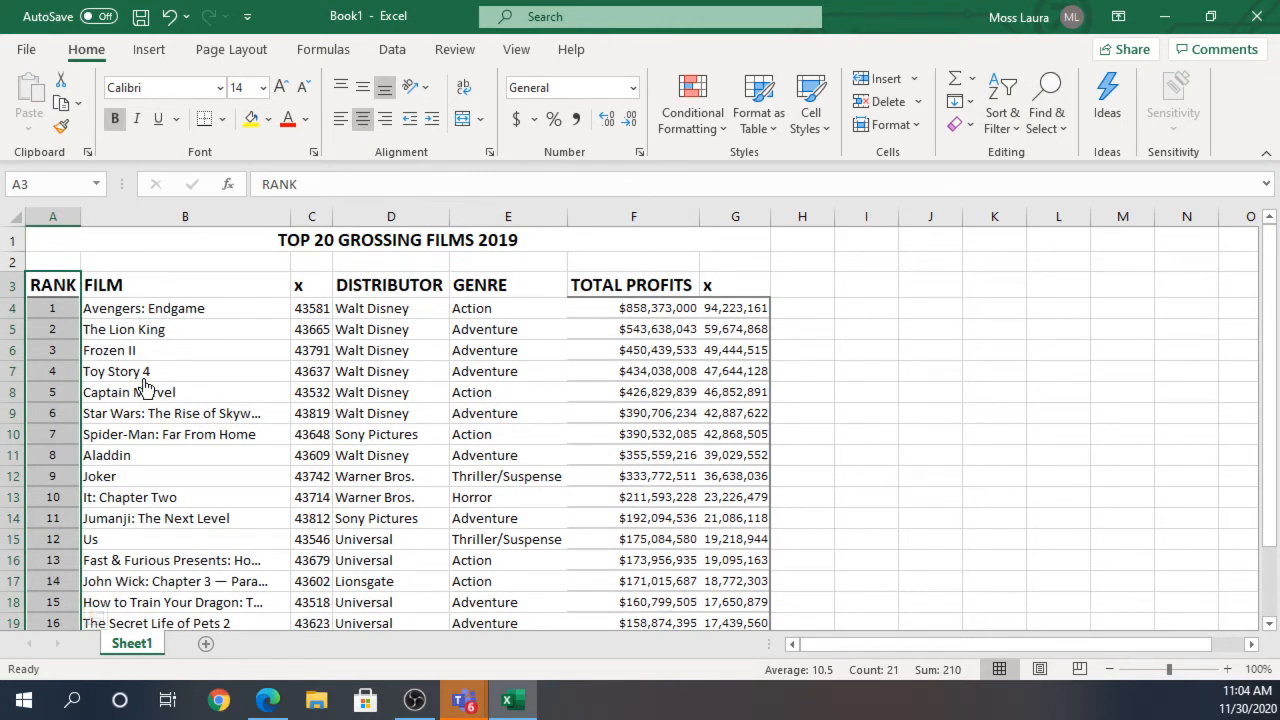
# Return to the Teams instructions and highlight item 7 about centering the column headers in B3:G3.
pyautogui.click(177, 291)
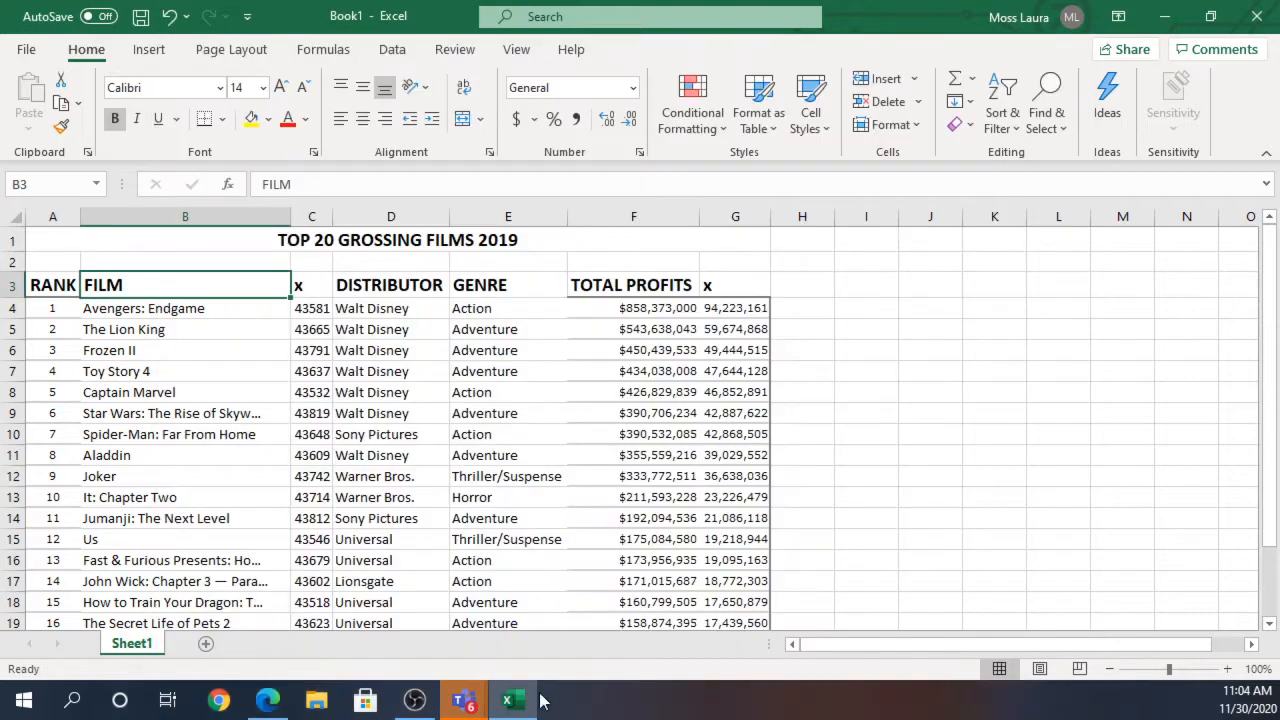
pyautogui.moveTo(464, 700)
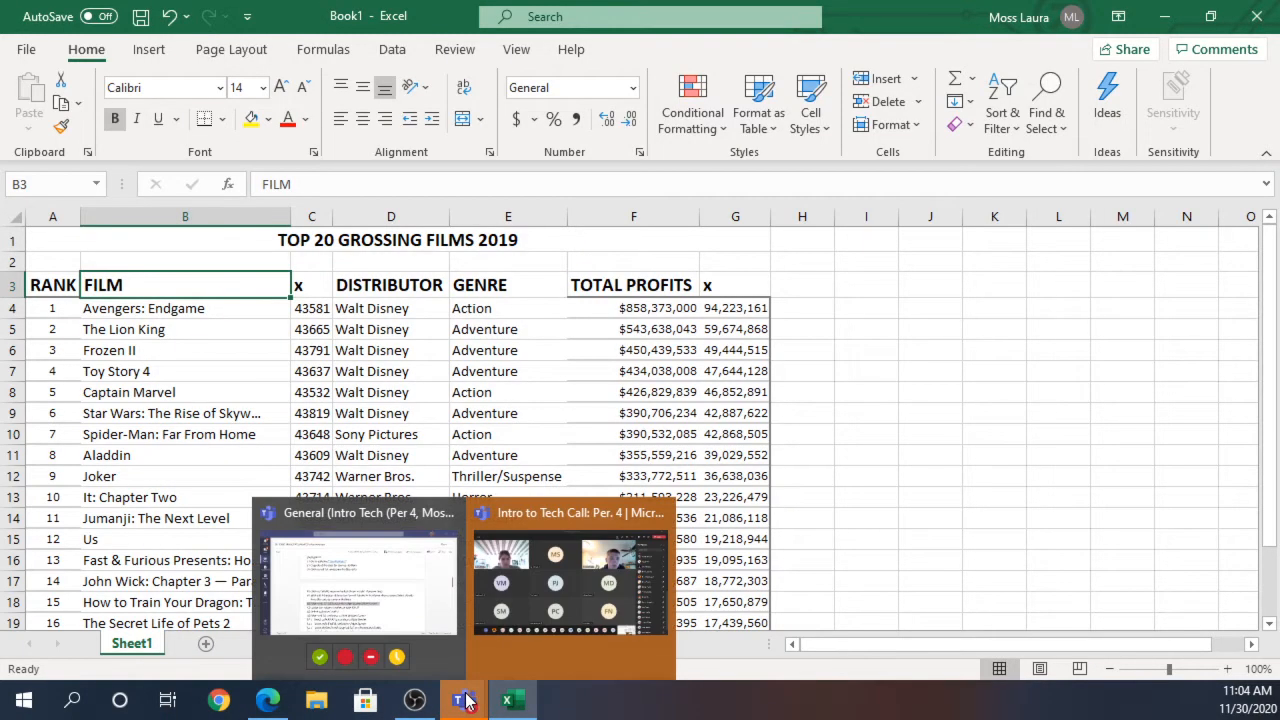
pyautogui.click(391, 600)
pyautogui.click(397, 508)
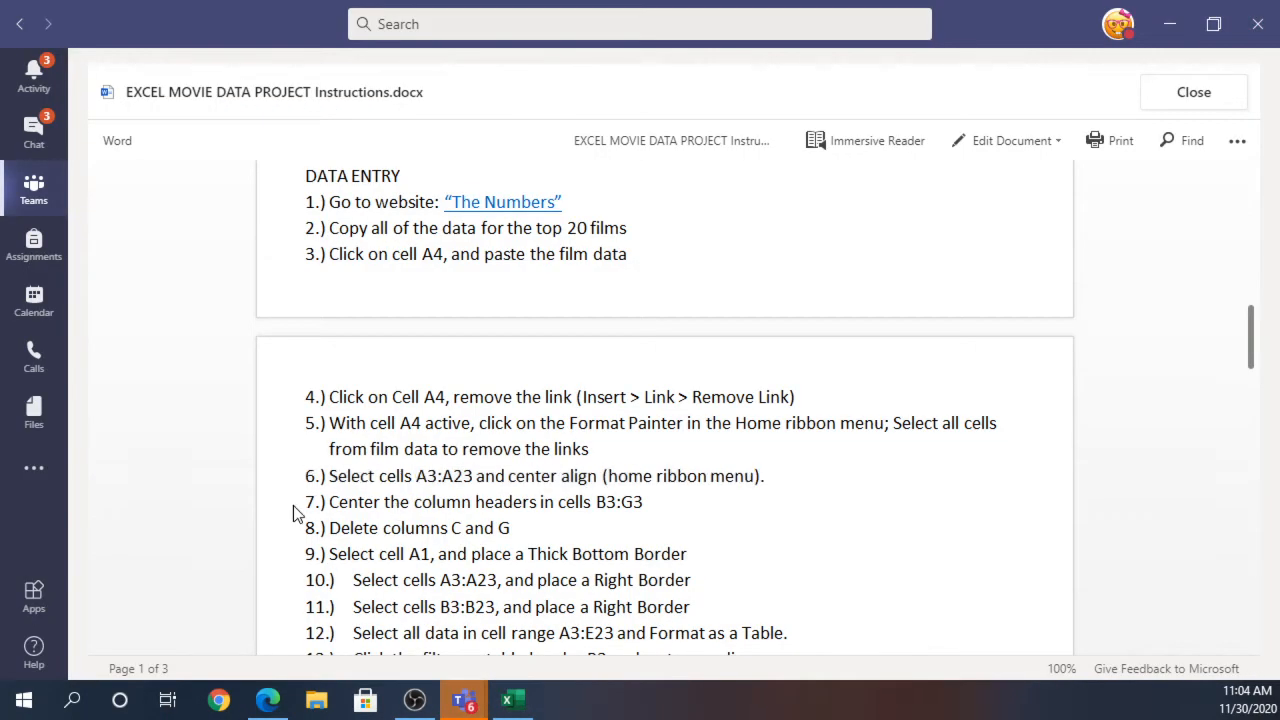
pyautogui.moveTo(303, 502); pyautogui.dragTo(660, 507)
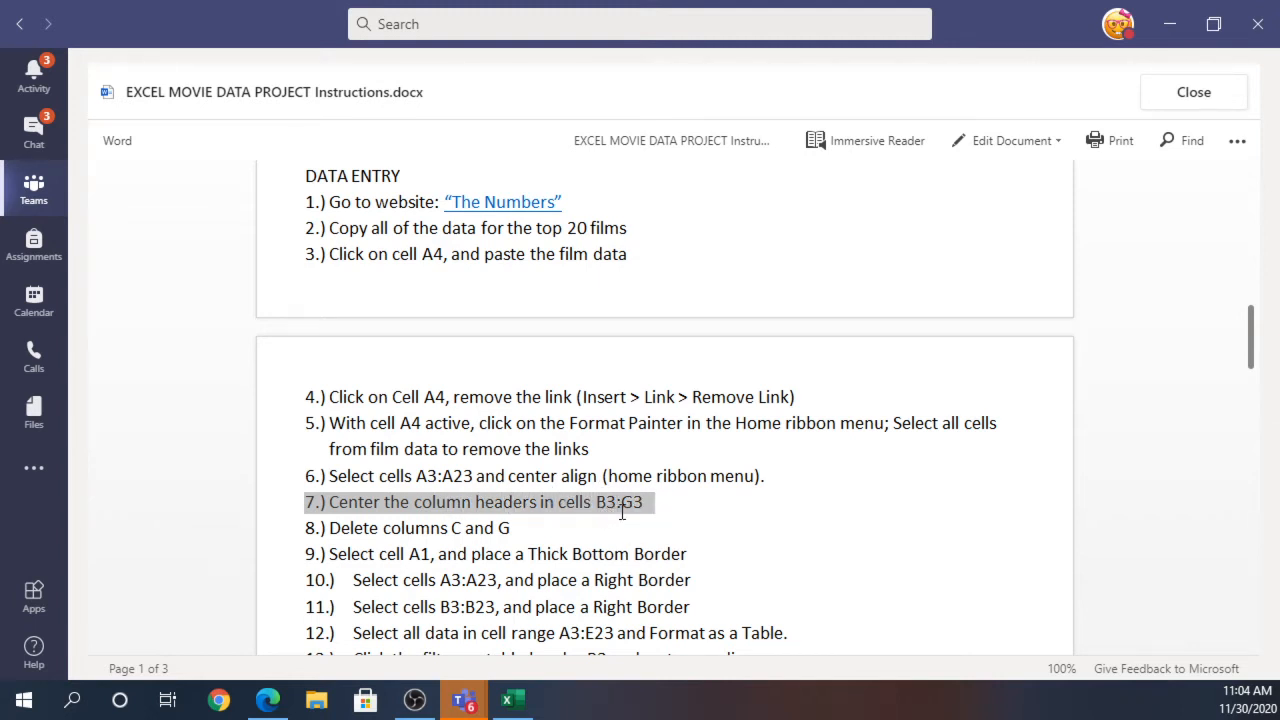
# Switch back to Excel and center the column headers in cells B3:G3.
pyautogui.click(516, 702)
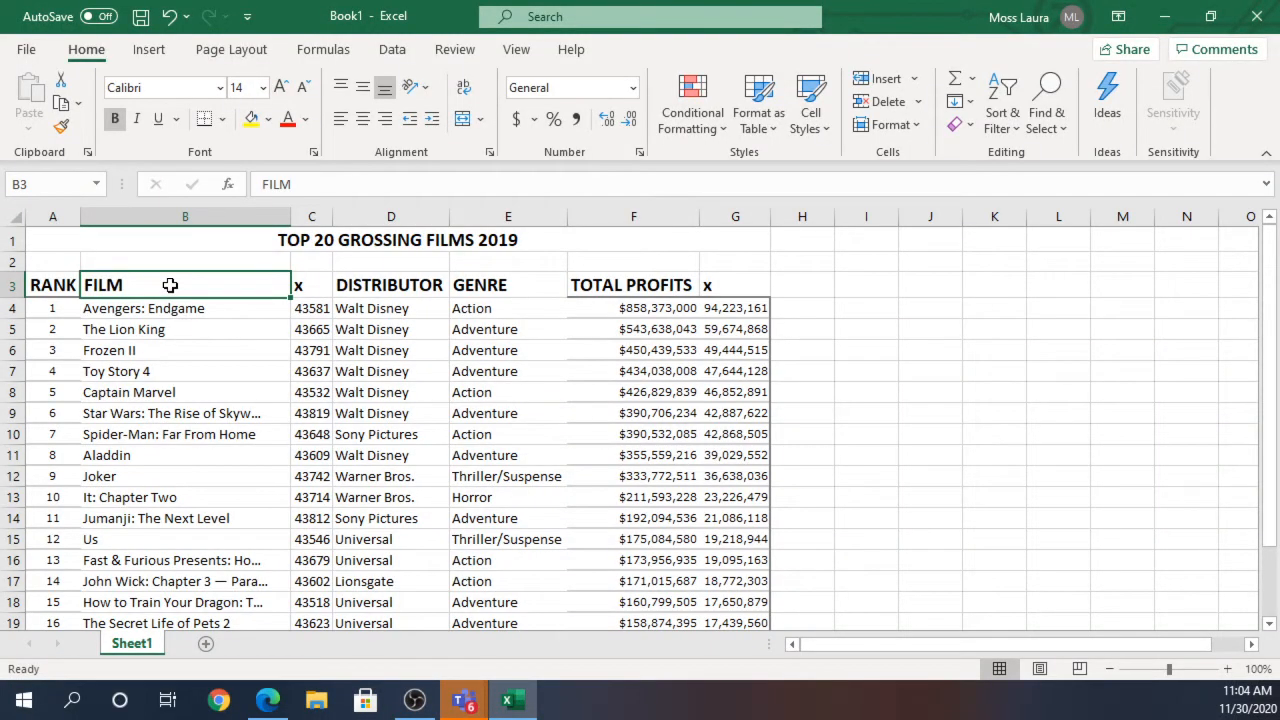
pyautogui.keyDown('shift'); pyautogui.click(720, 285); pyautogui.keyUp('shift')
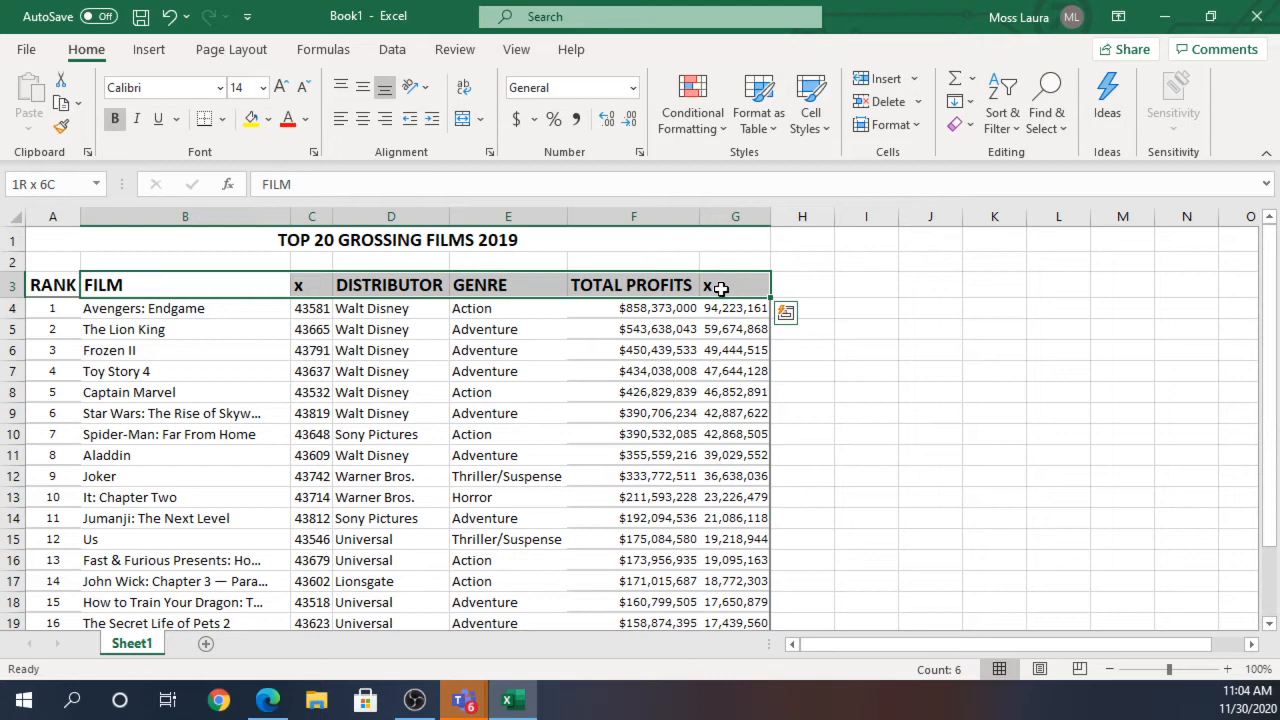
pyautogui.click(363, 122)
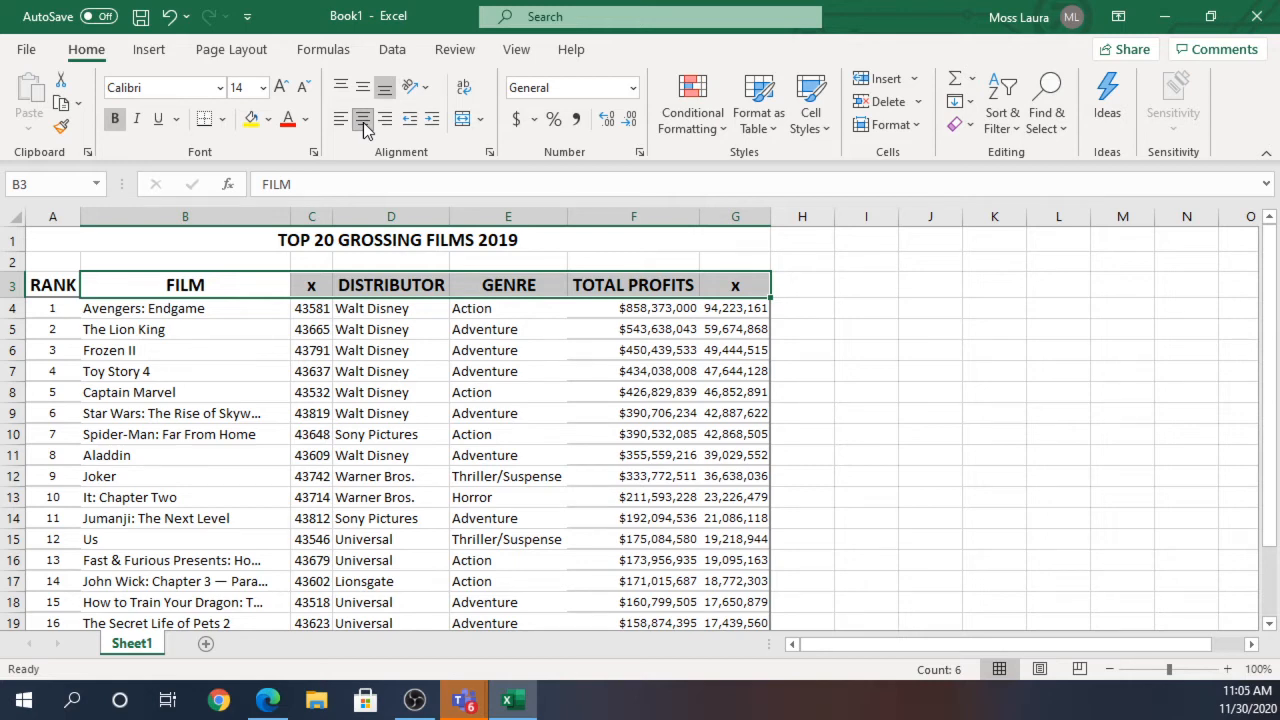
# Check item 8 of the Teams instructions for which columns to delete.
pyautogui.moveTo(457, 711)
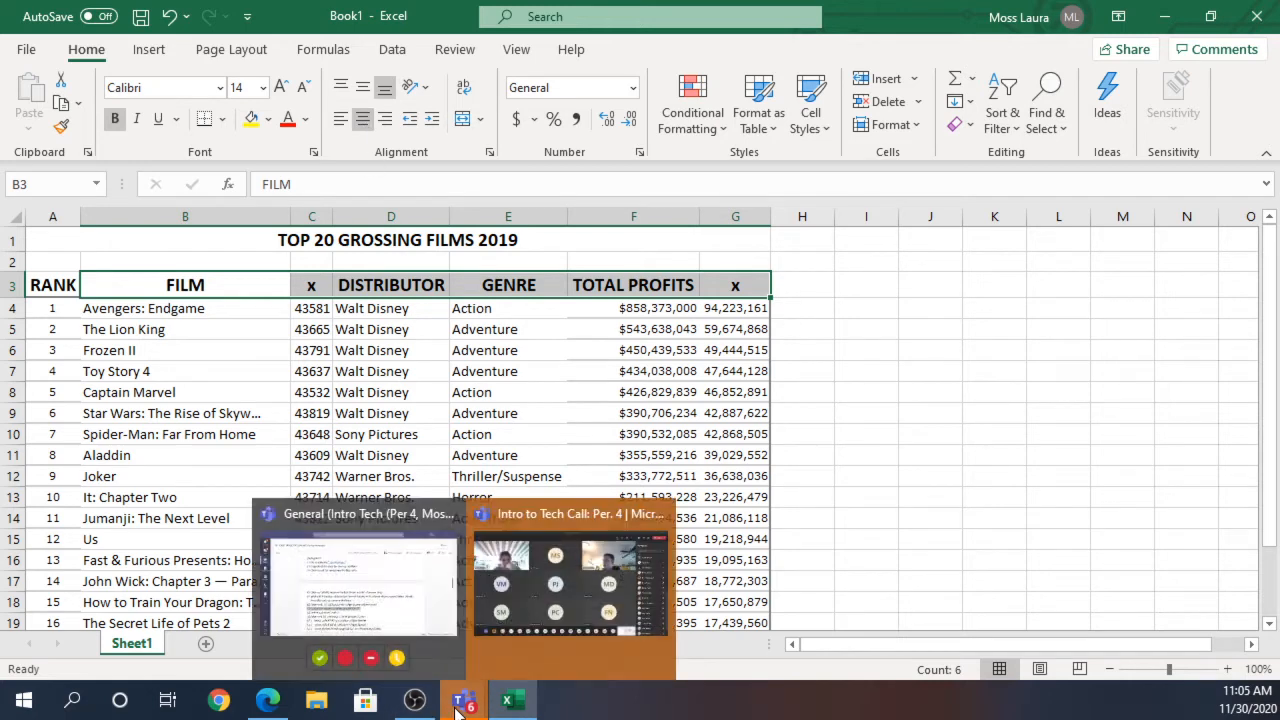
pyautogui.click(417, 556)
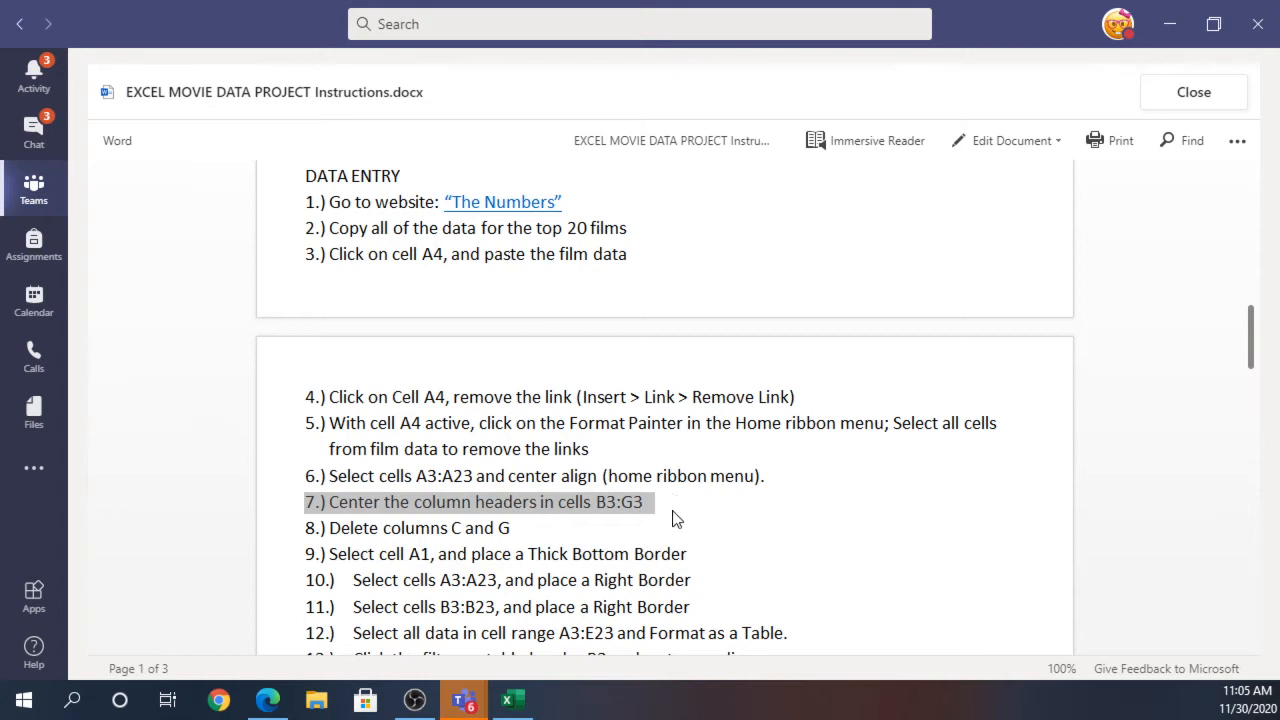
pyautogui.click(664, 539)
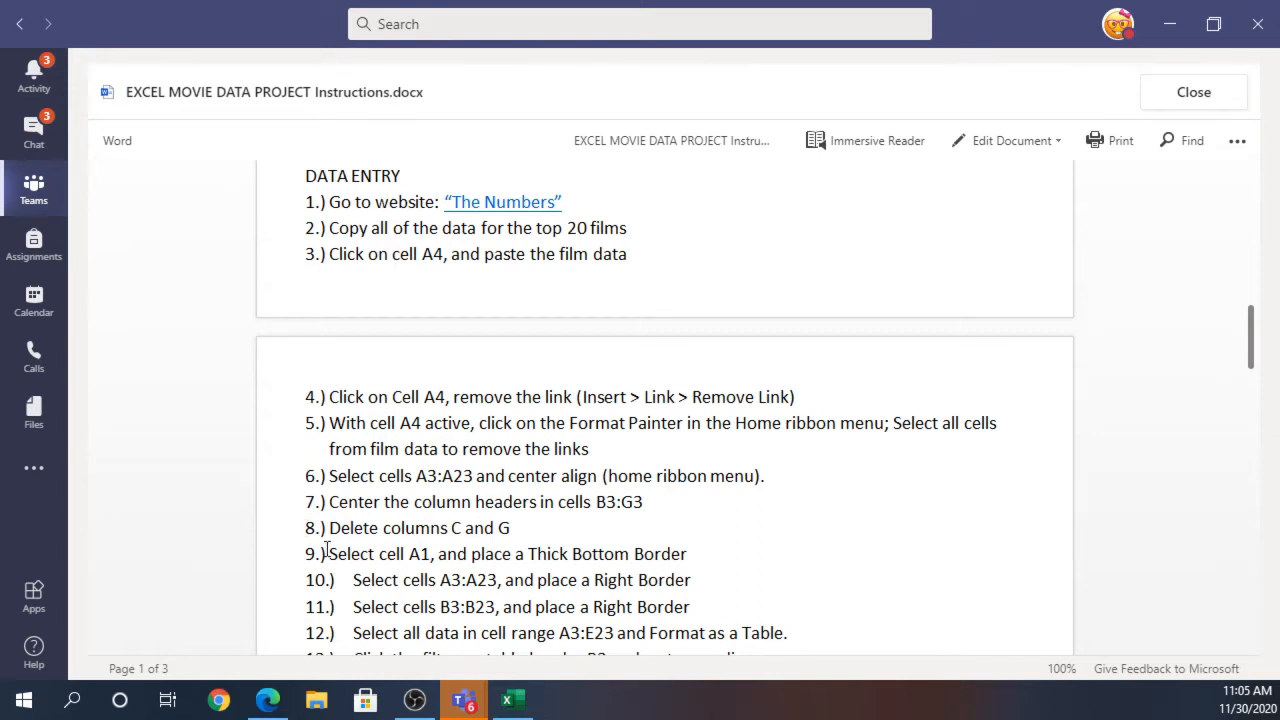
# Switch back to Excel and delete columns C and G, the two columns headed x, together.
pyautogui.click(507, 700)
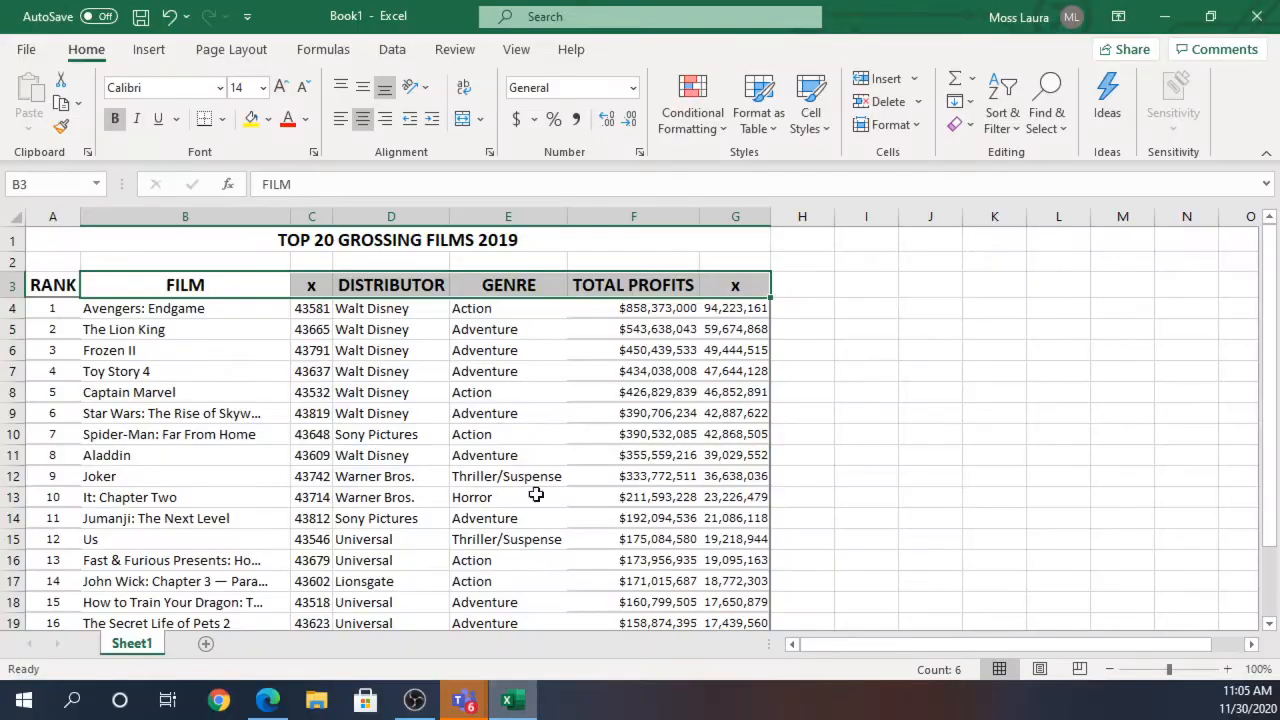
pyautogui.click(313, 214)
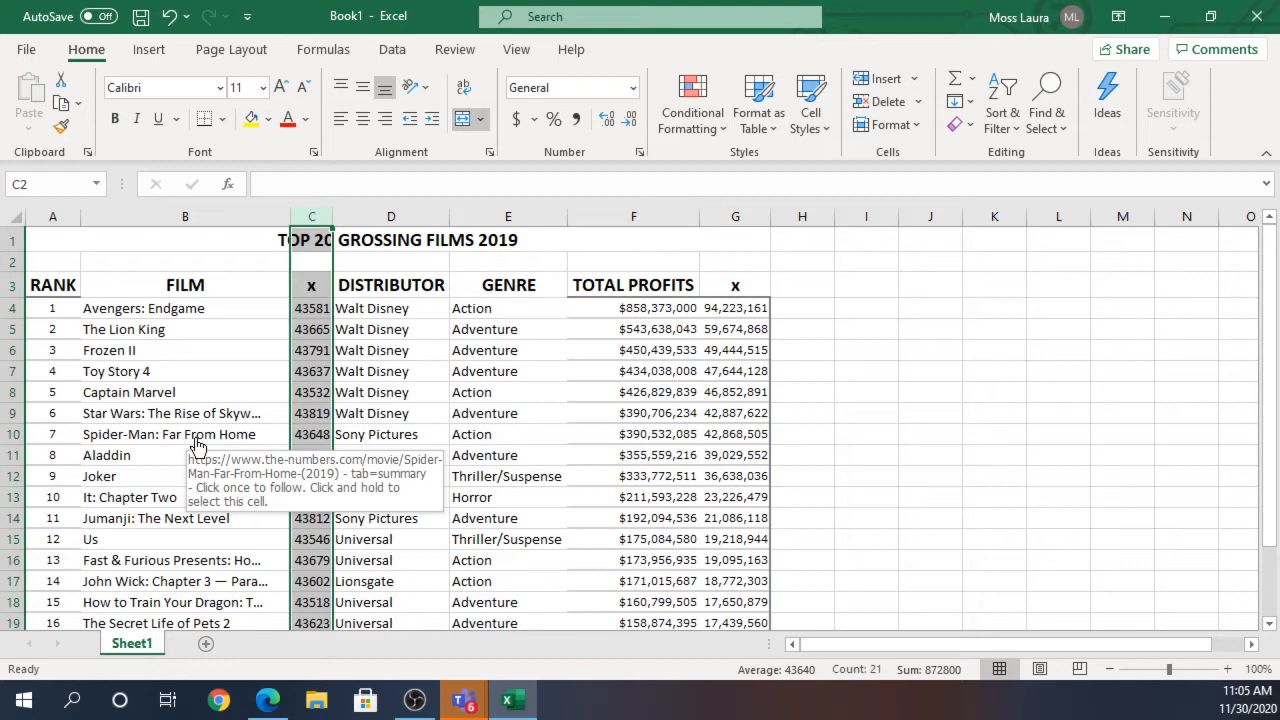
pyautogui.keyDown('shift'); pyautogui.click(733, 216); pyautogui.keyUp('shift')
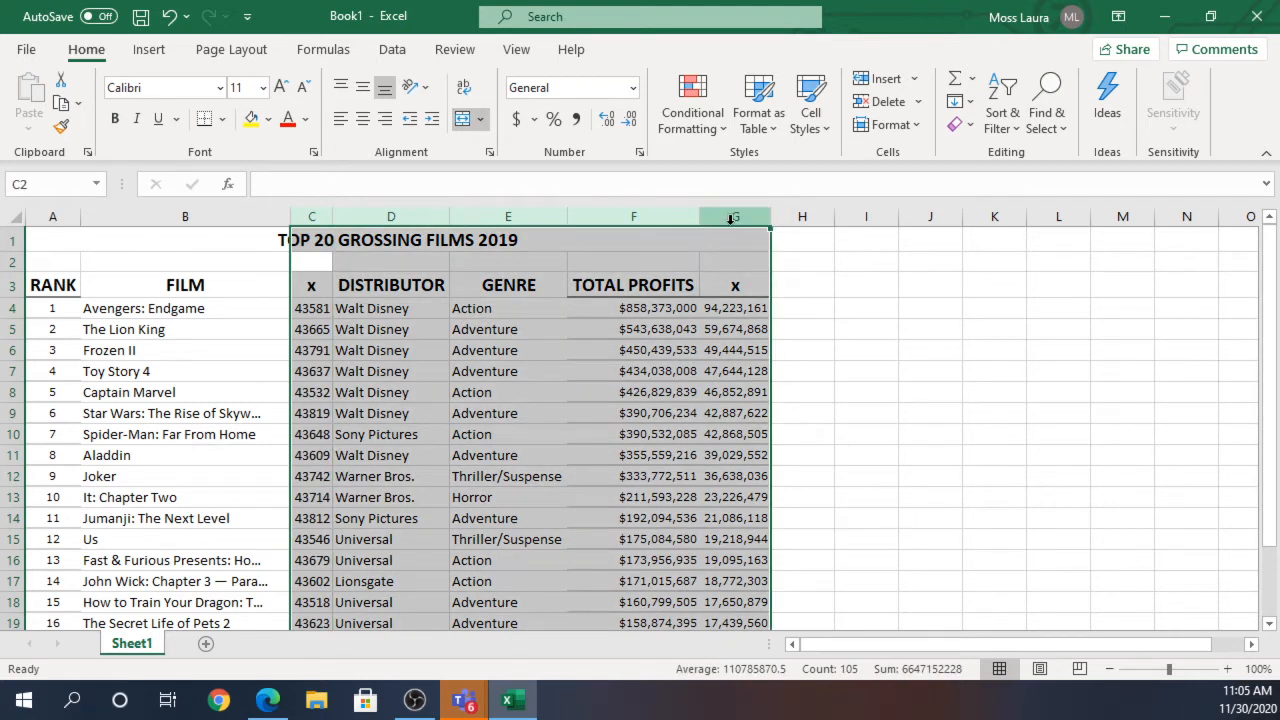
pyautogui.click(310, 214)
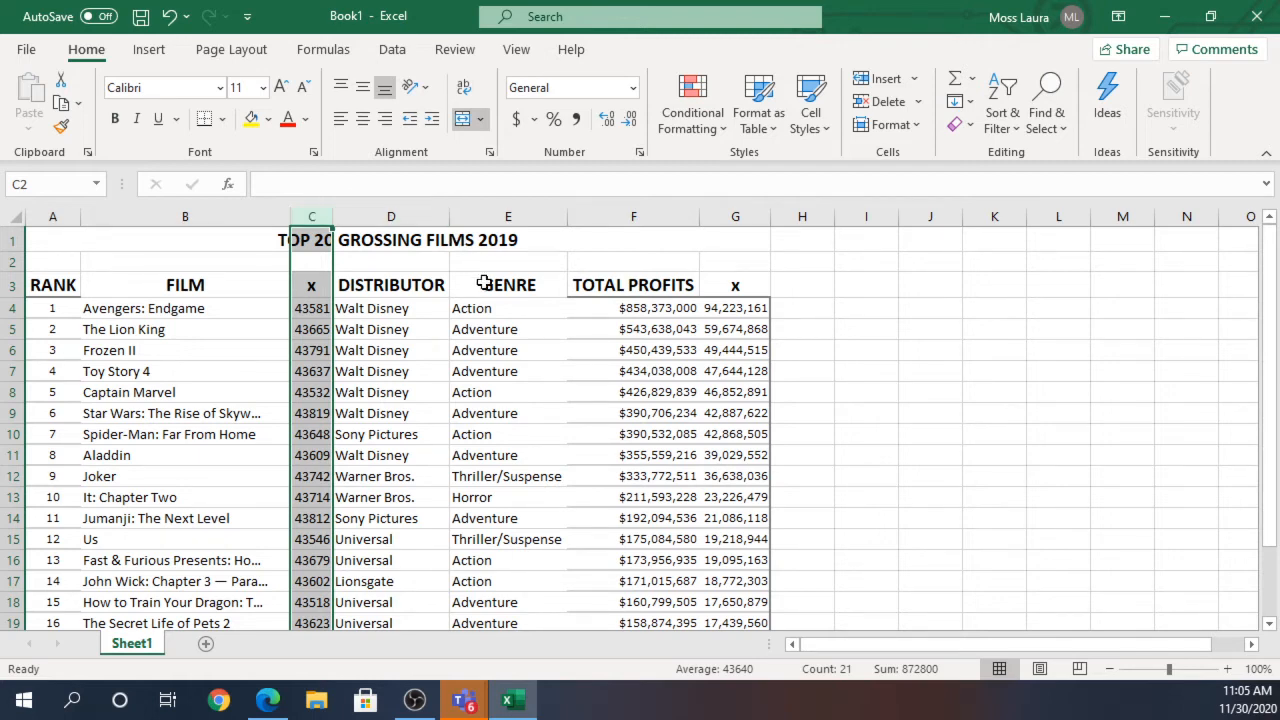
pyautogui.keyDown('ctrl'); pyautogui.click(727, 216); pyautogui.keyUp('ctrl')
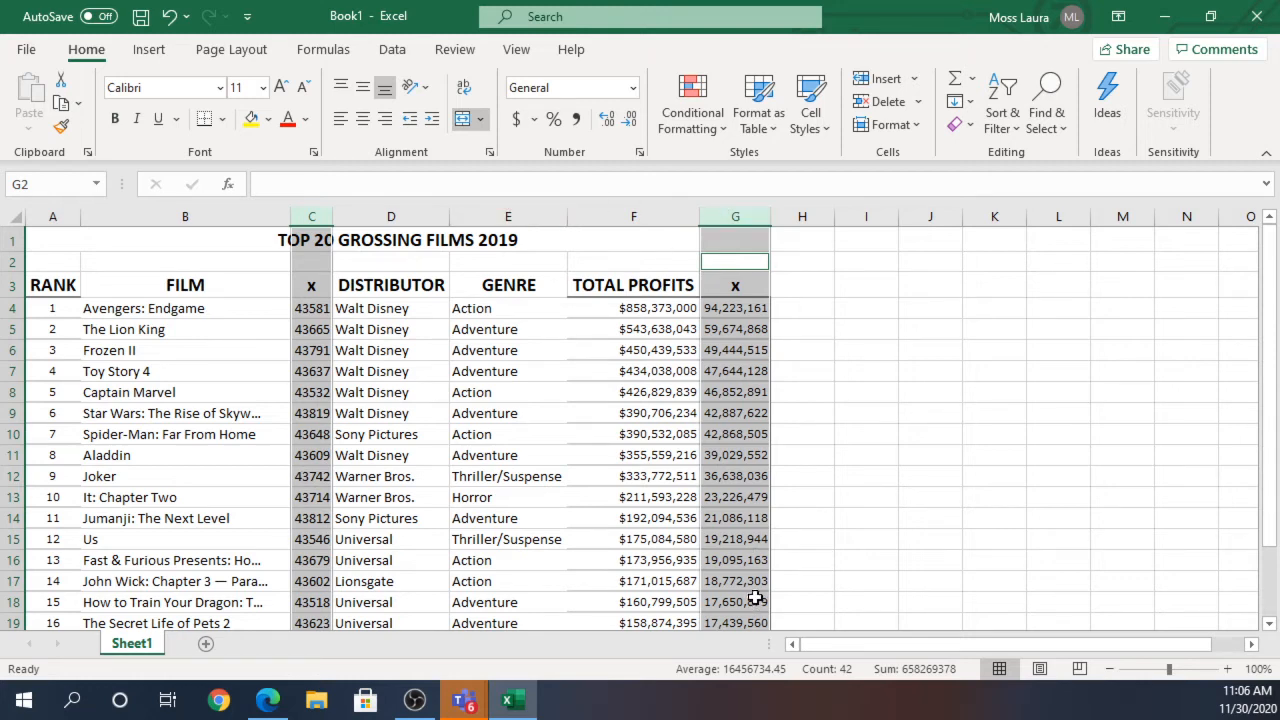
pyautogui.rightClick(727, 218)
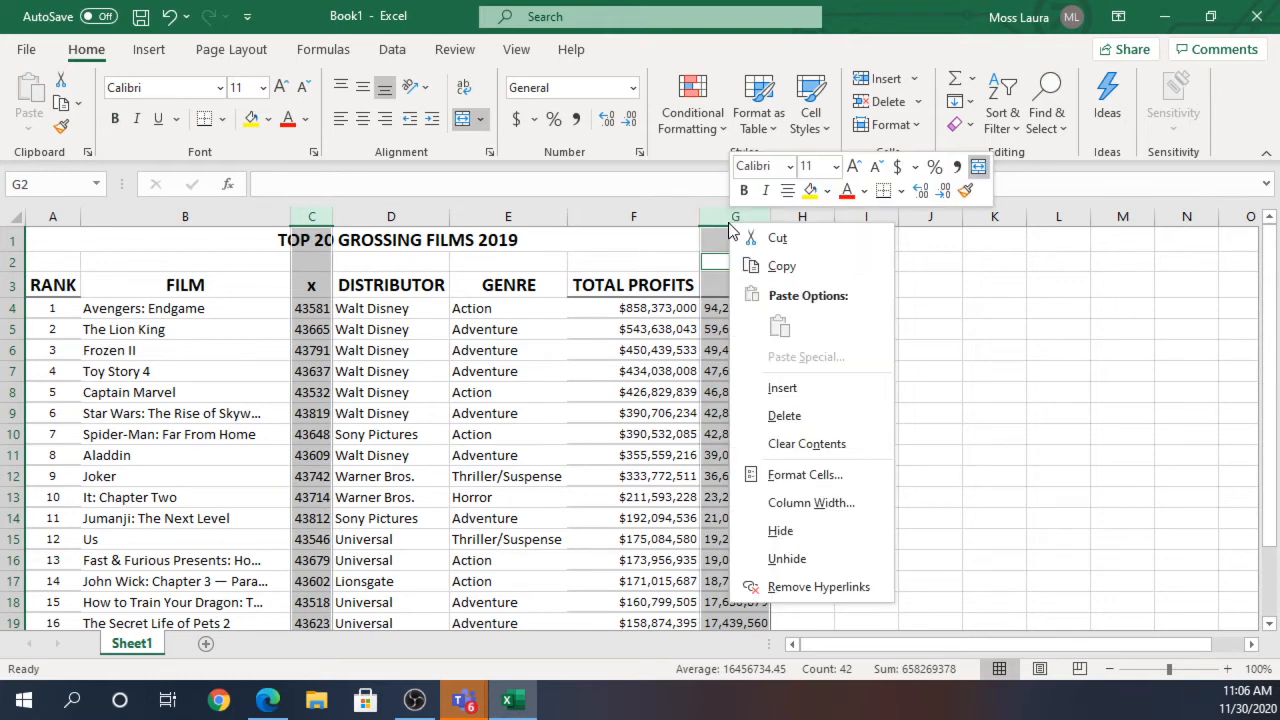
pyautogui.click(784, 416)
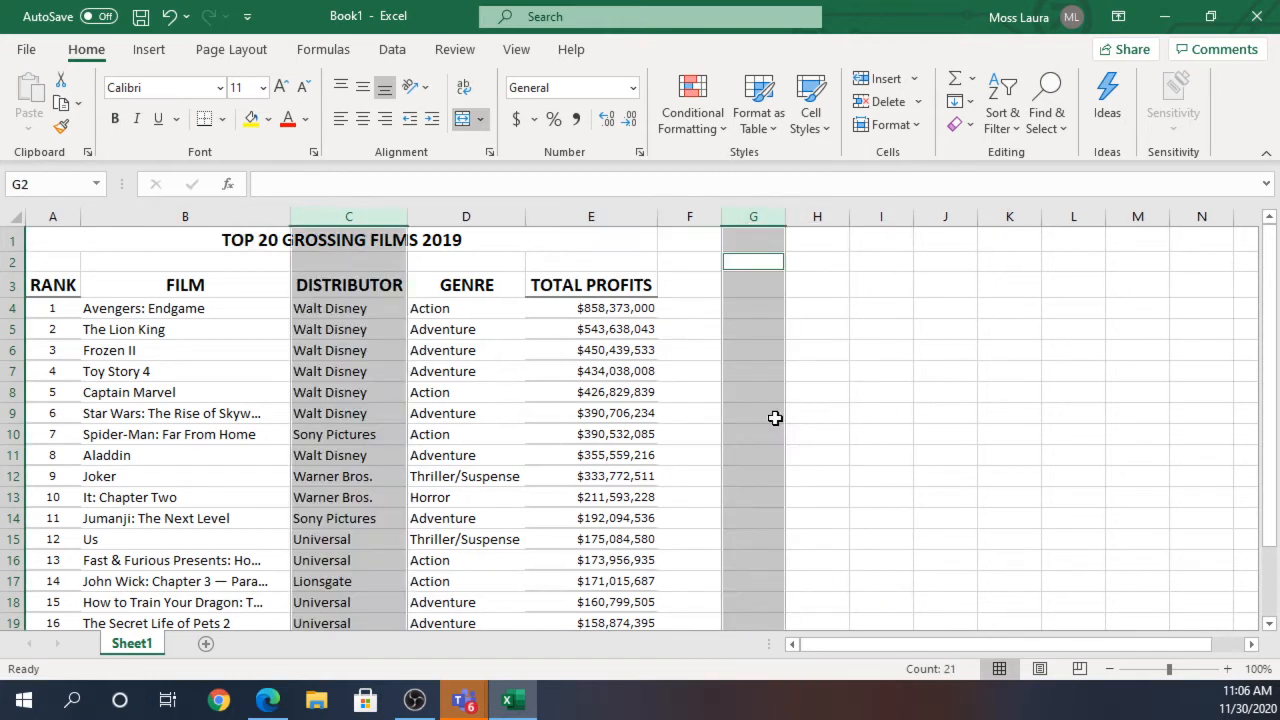
pyautogui.click(880, 392)
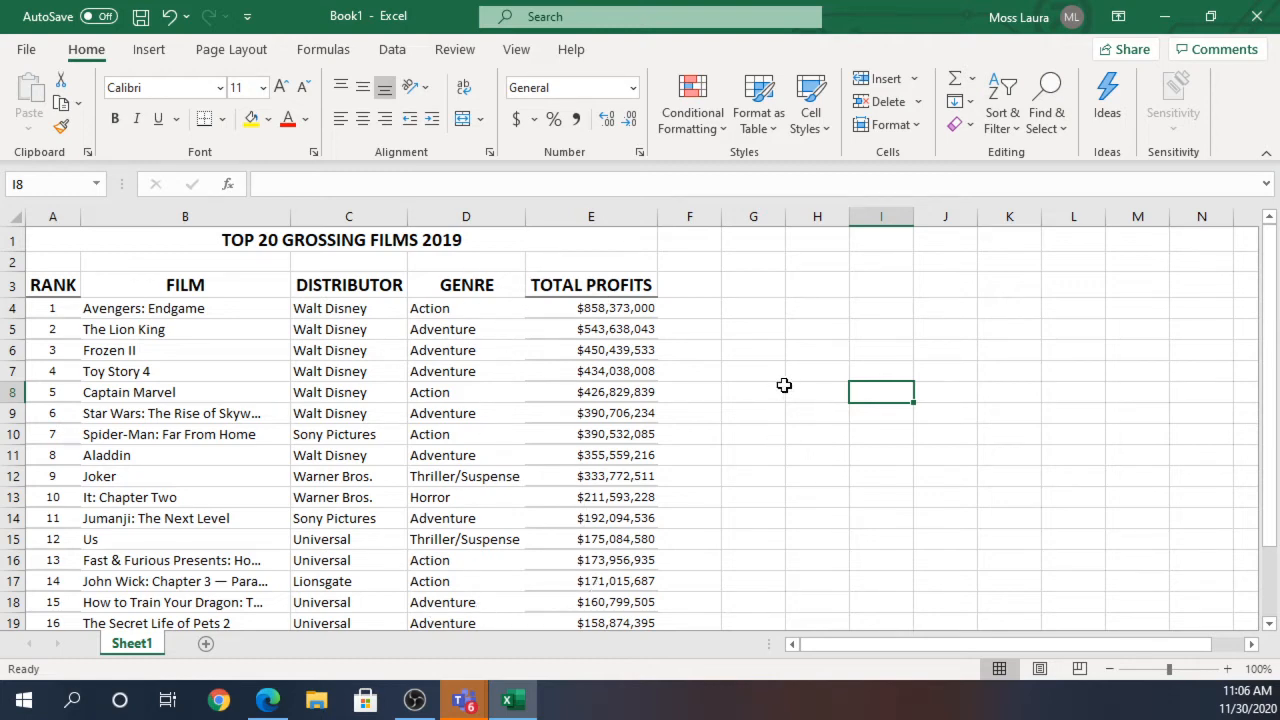
pyautogui.scroll(-1, 782, 455)
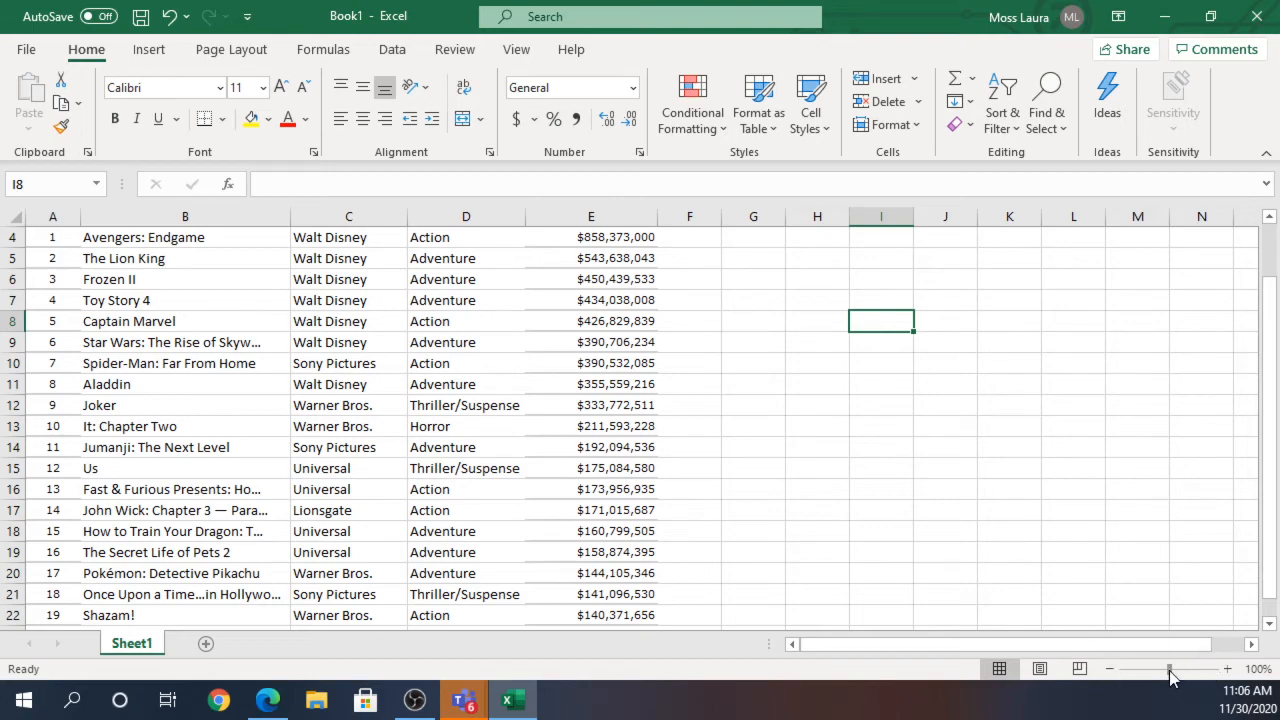
pyautogui.moveTo(1169, 671)
pyautogui.mouseDown()
pyautogui.moveTo(1136, 681)
pyautogui.moveTo(1158, 676)
pyautogui.mouseUp()
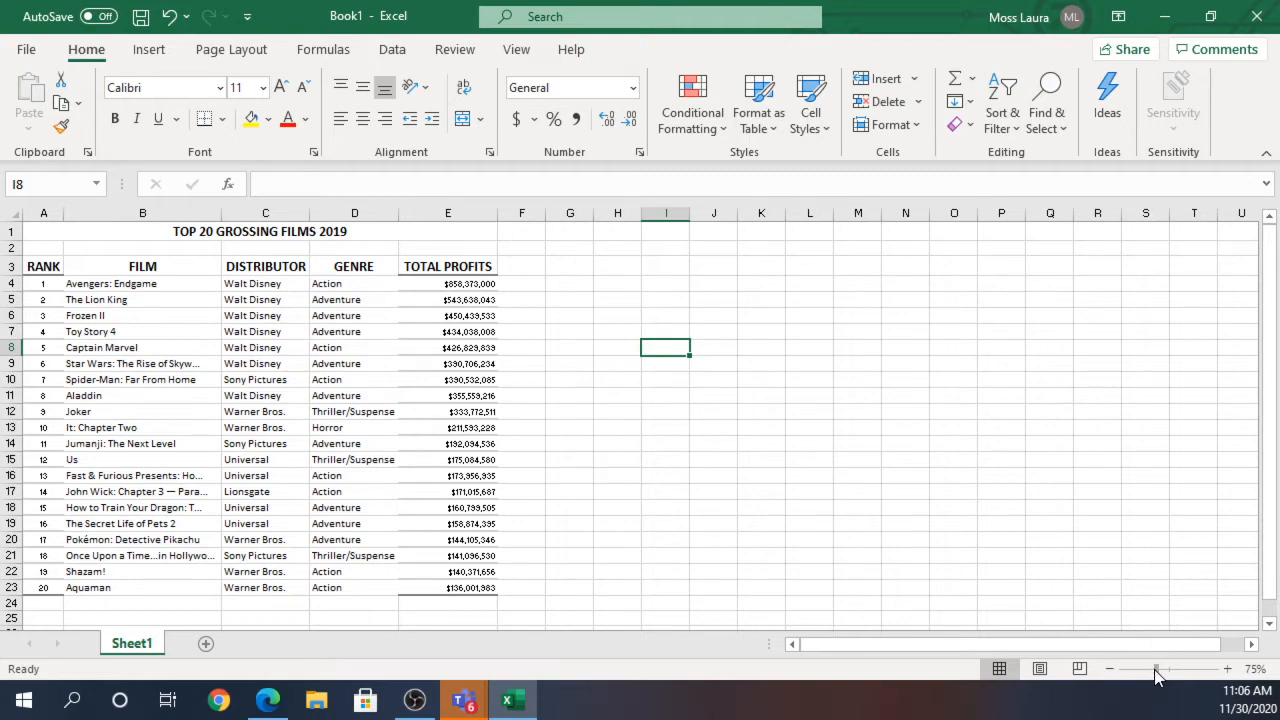
pyautogui.moveTo(1156, 676); pyautogui.dragTo(1169, 675)
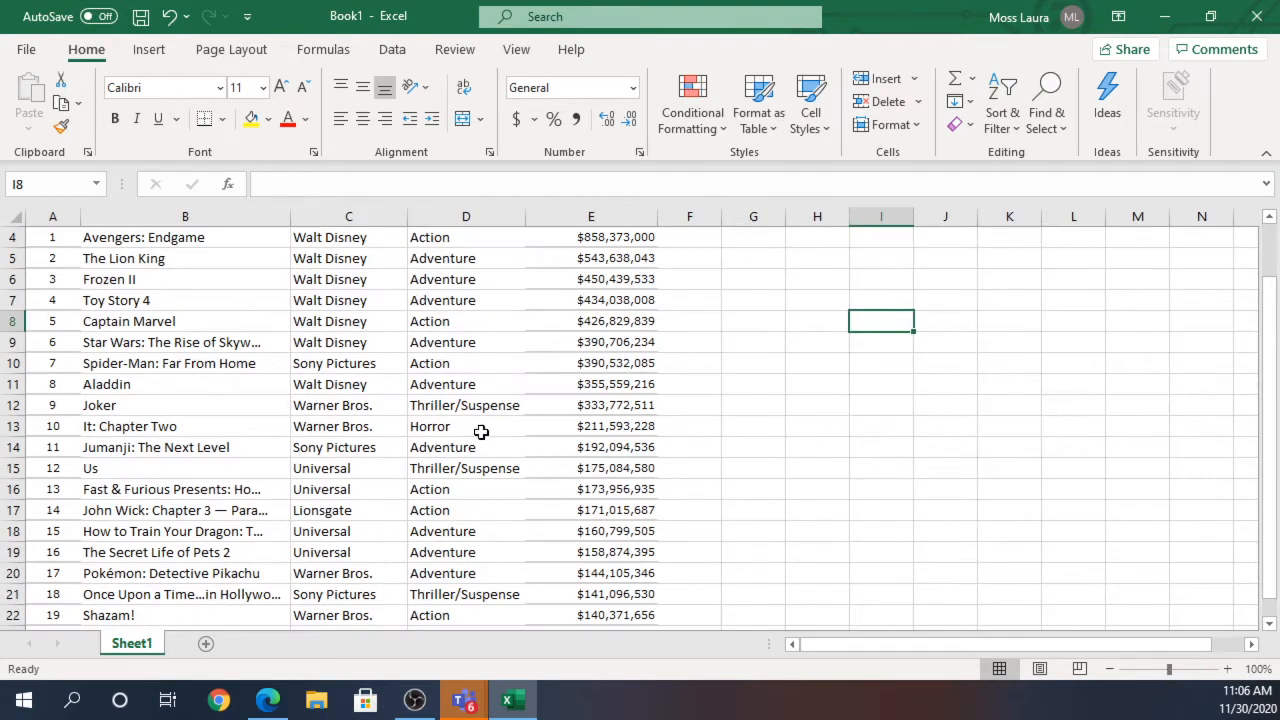
pyautogui.scroll(1, 480, 428)
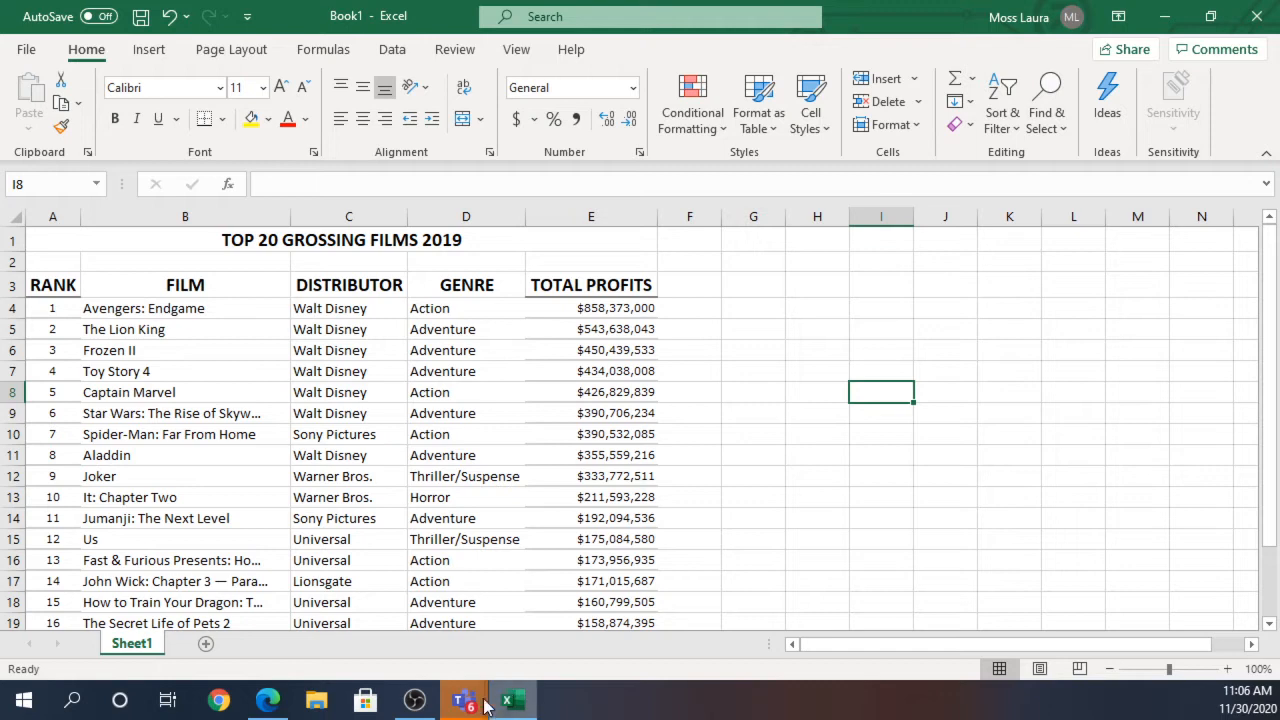
# Switch to the Teams instructions and highlight item 9 about the border for cell A1.
pyautogui.moveTo(463, 700)
pyautogui.click(376, 566)
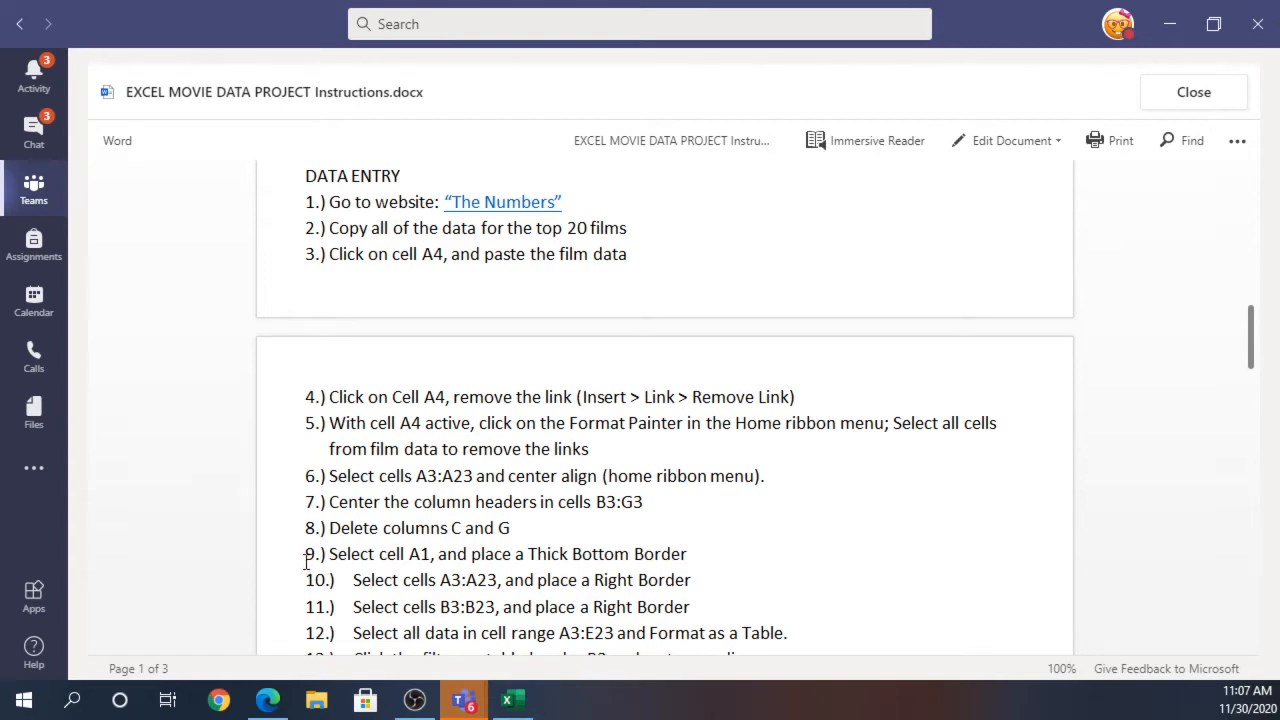
pyautogui.scroll(-1, 306, 561)
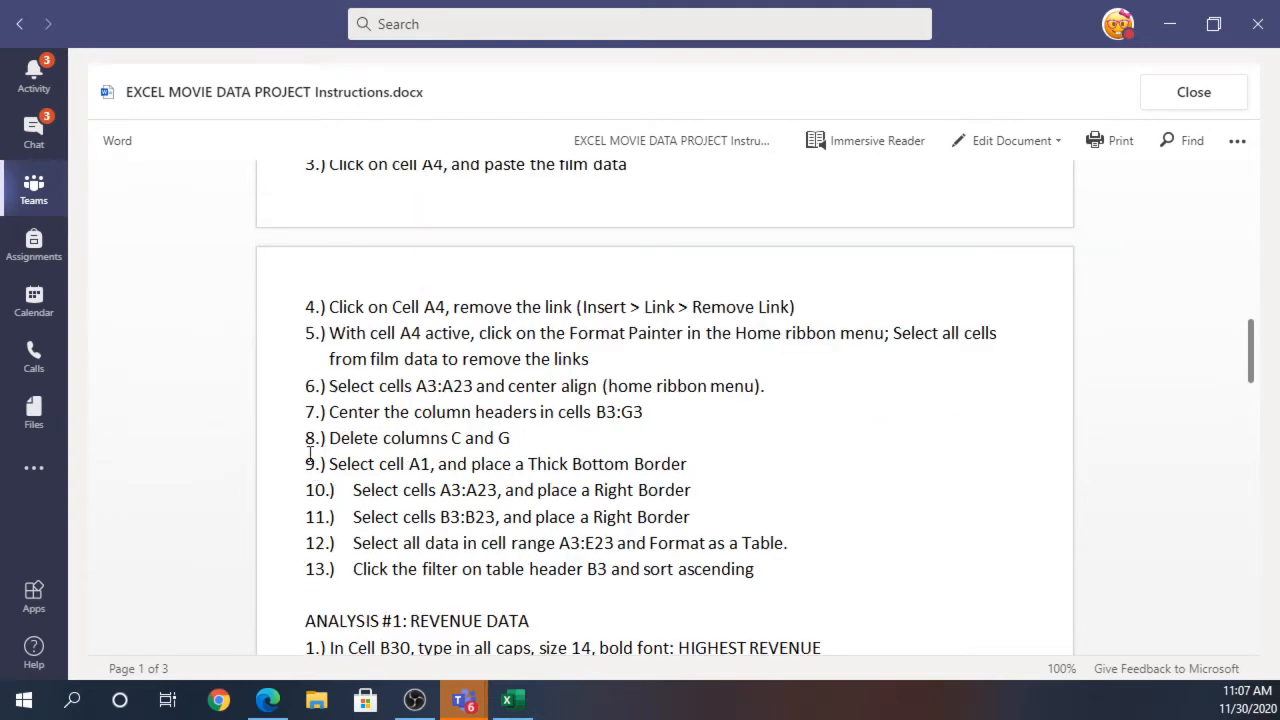
pyautogui.moveTo(304, 463); pyautogui.dragTo(745, 467)
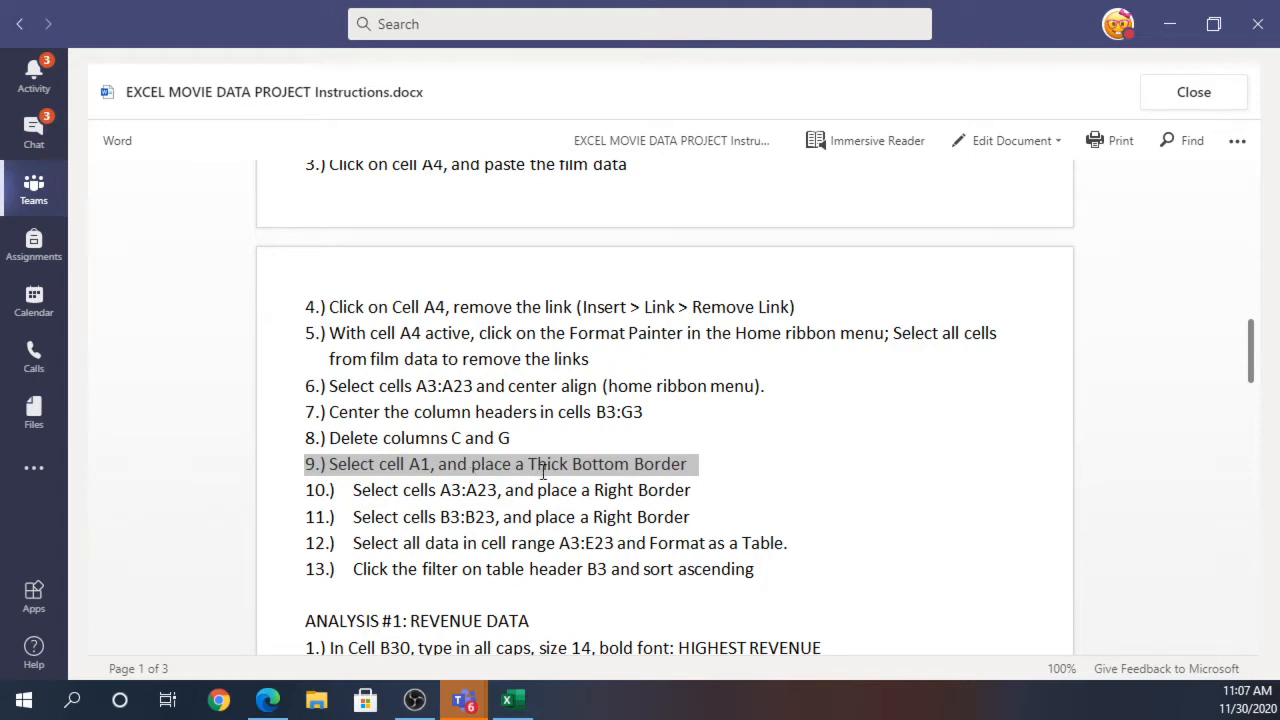
# Switch back to Excel and apply a Thick Bottom Border to the title in cell A1.
pyautogui.click(510, 700)
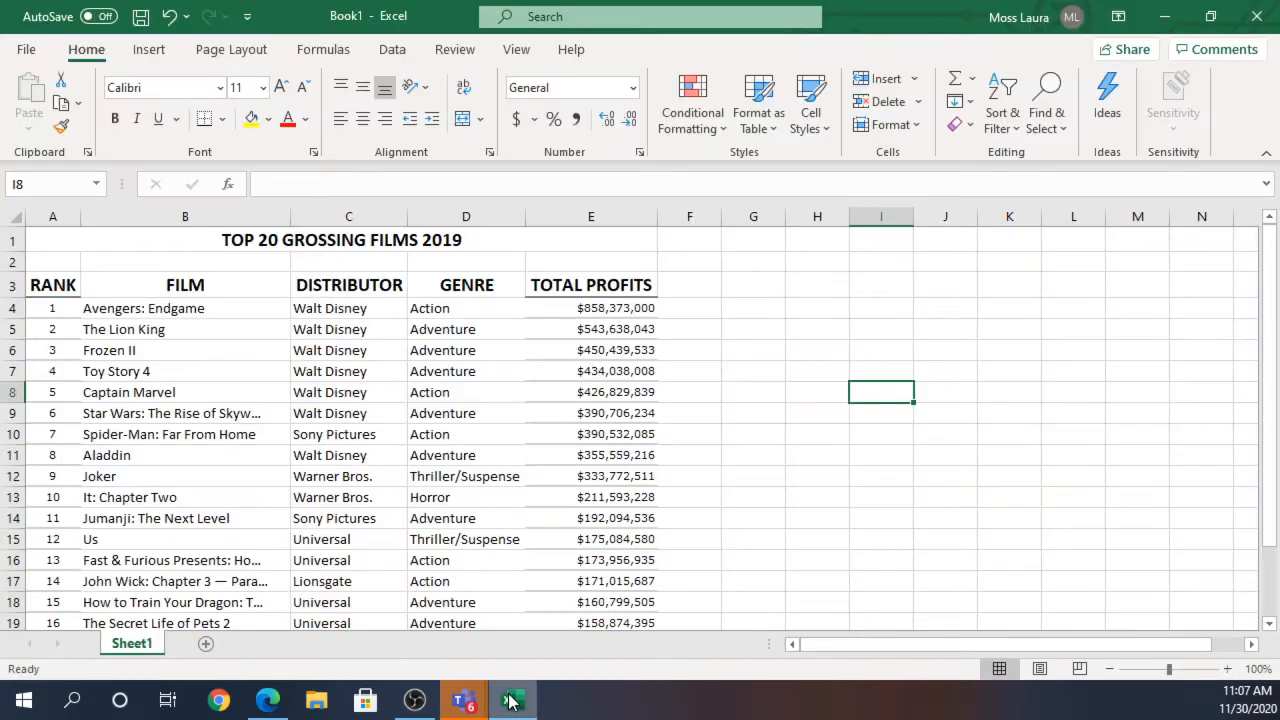
pyautogui.click(226, 240)
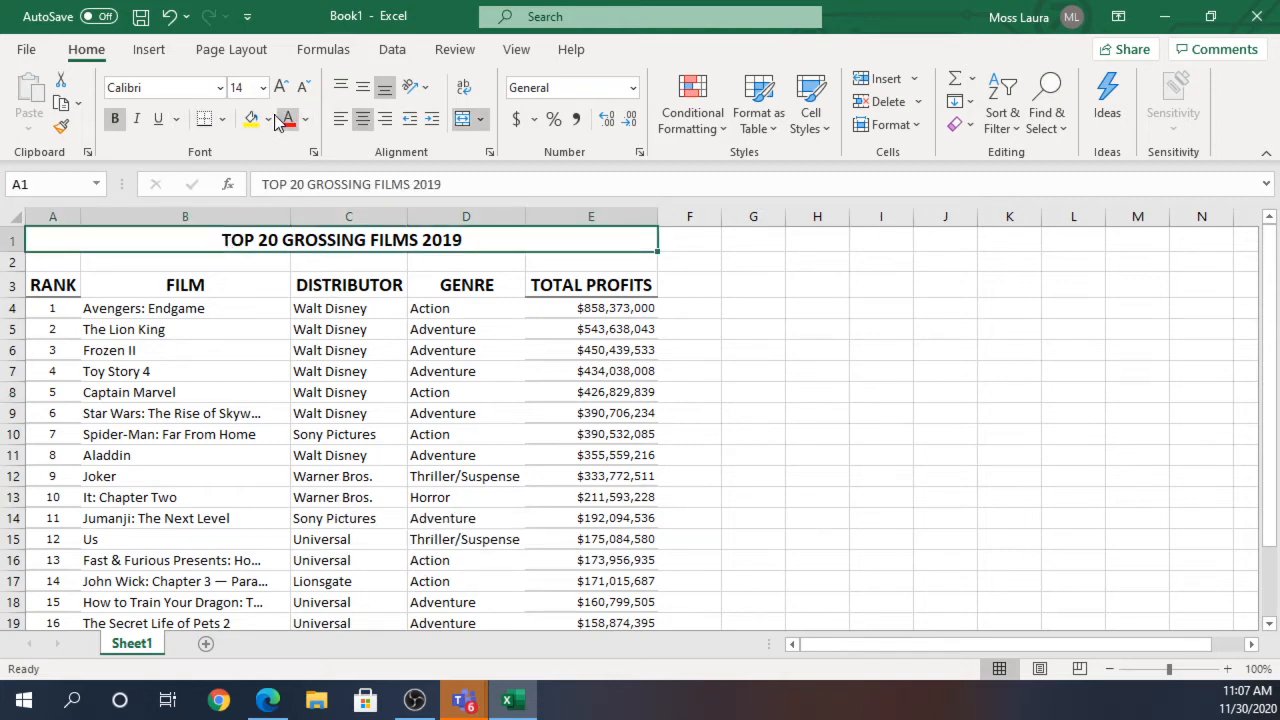
pyautogui.click(226, 122)
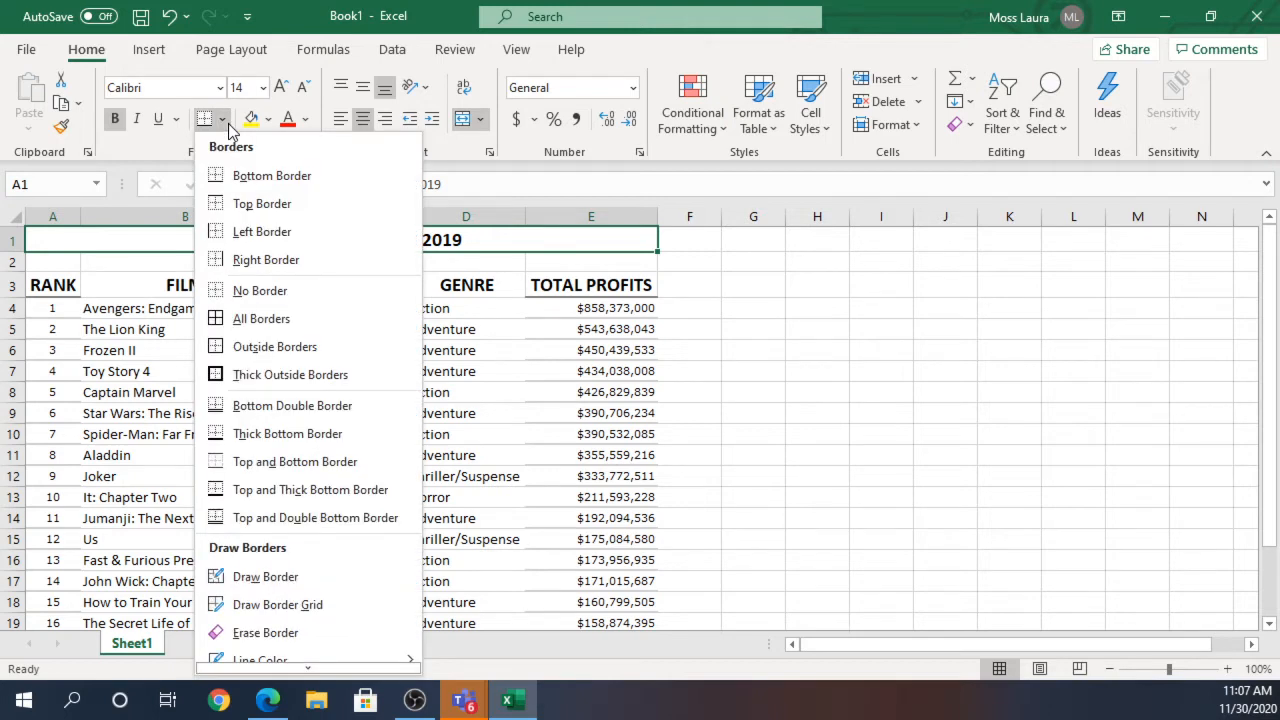
pyautogui.click(274, 437)
pyautogui.click(274, 436)
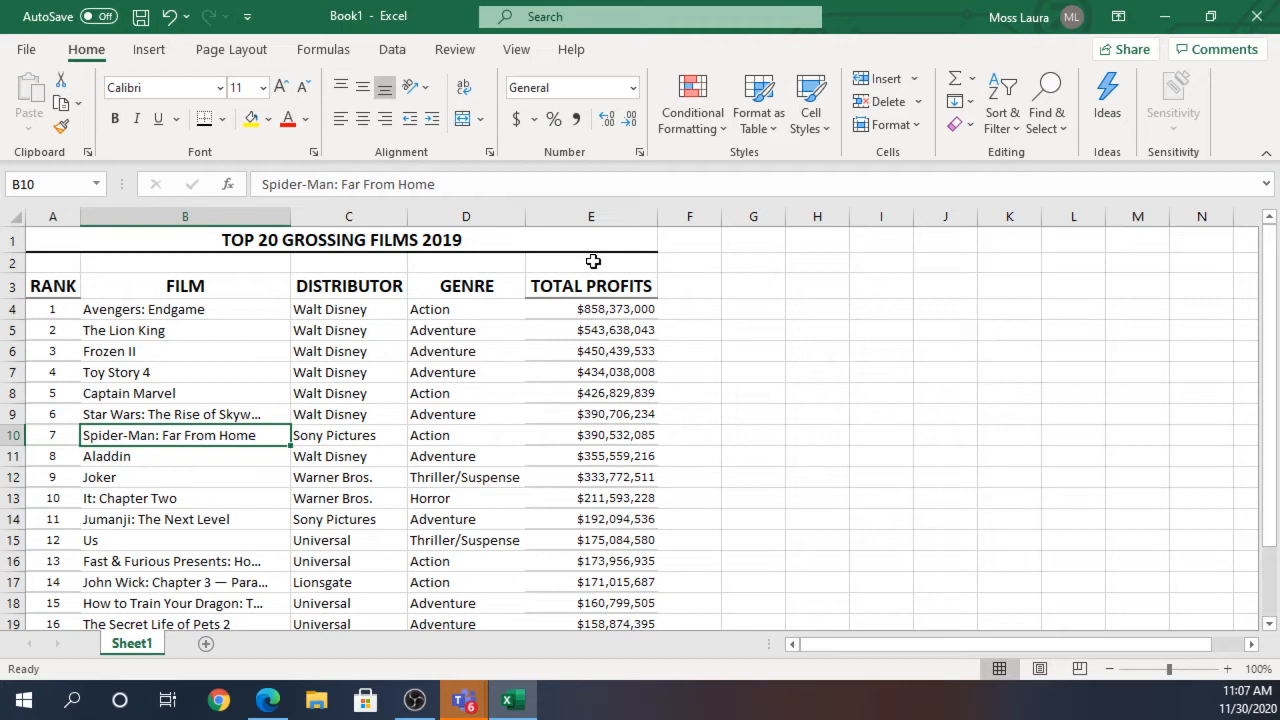
pyautogui.click(142, 240)
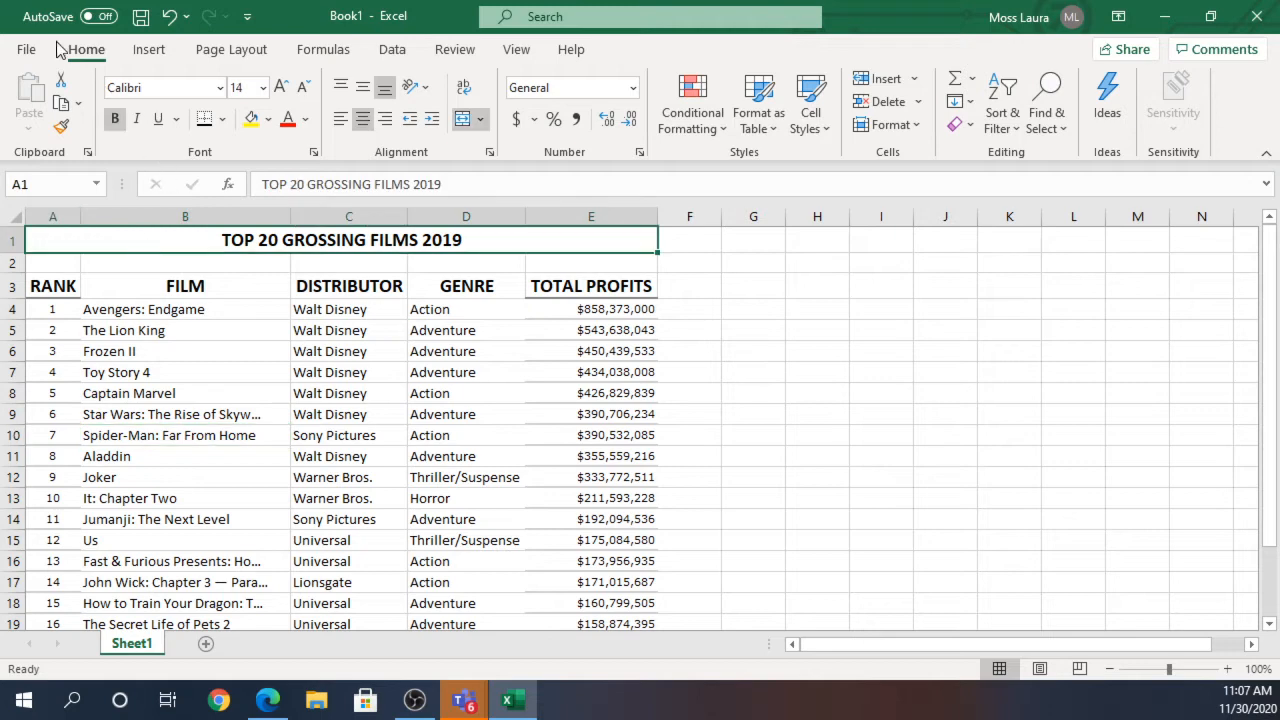
pyautogui.click(224, 119)
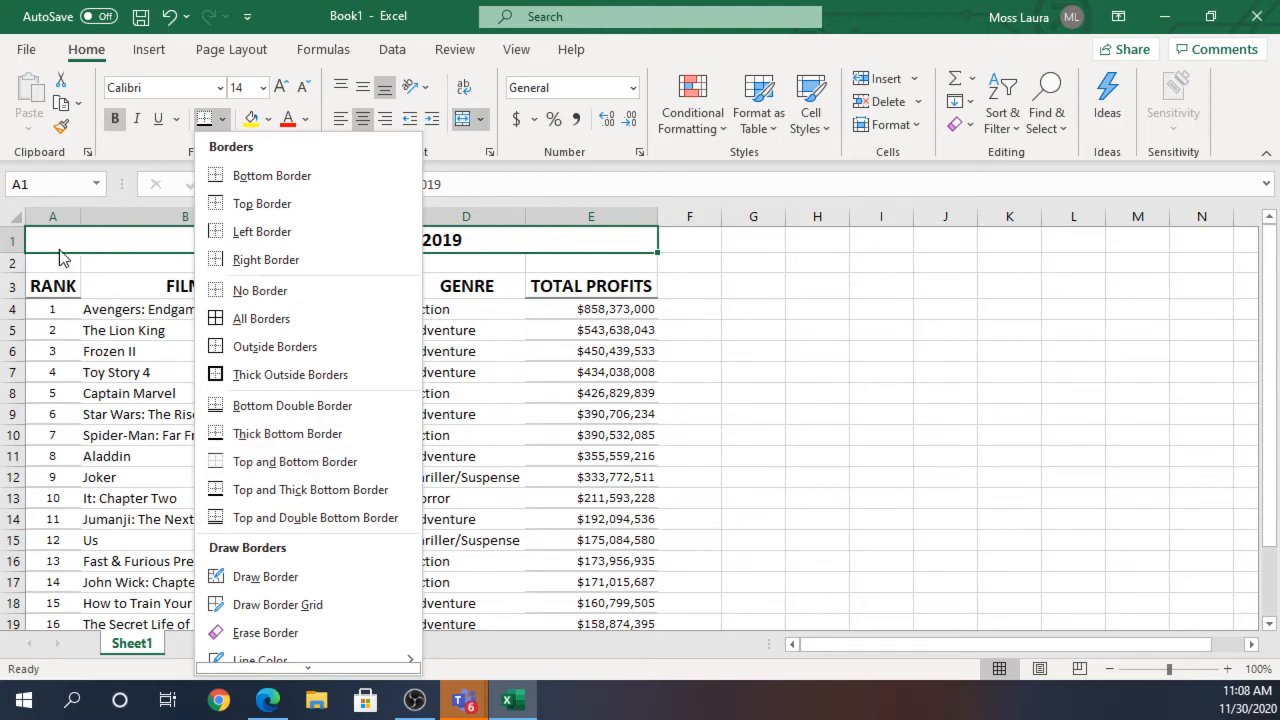
pyautogui.click(50, 310)
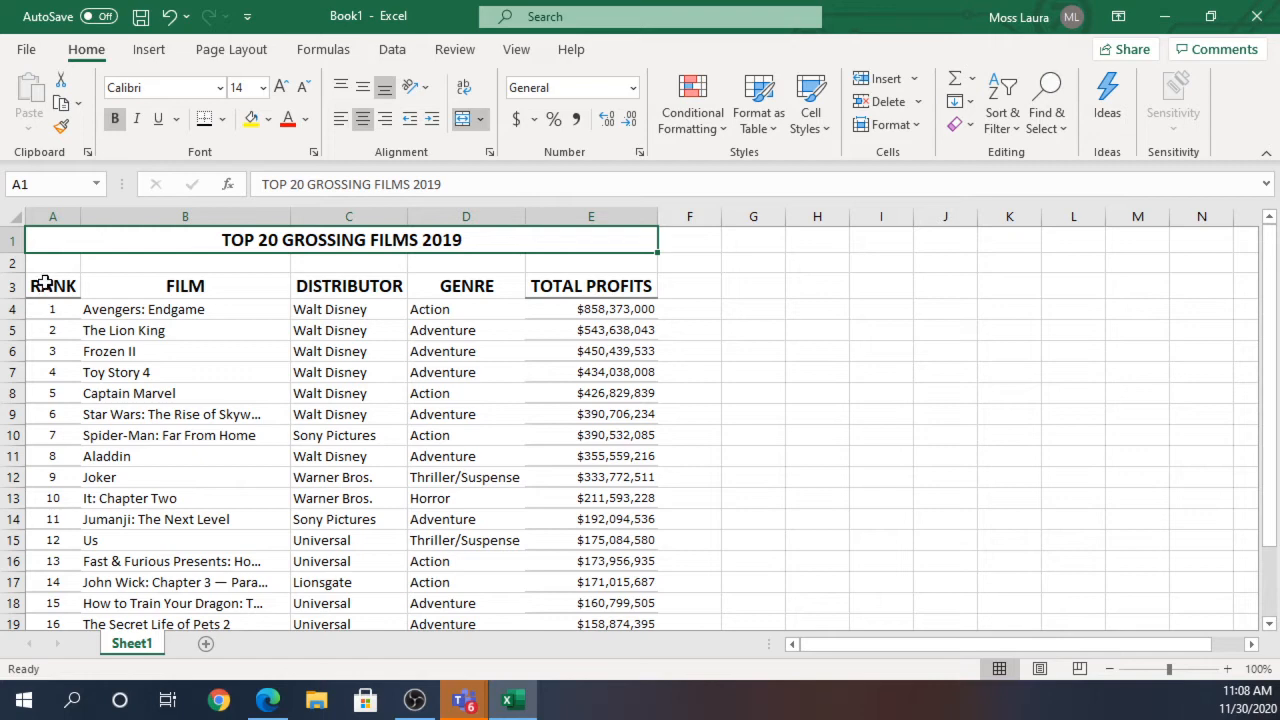
# Apply a Right Border to the RANK column cells A3:A23.
pyautogui.click(52, 288)
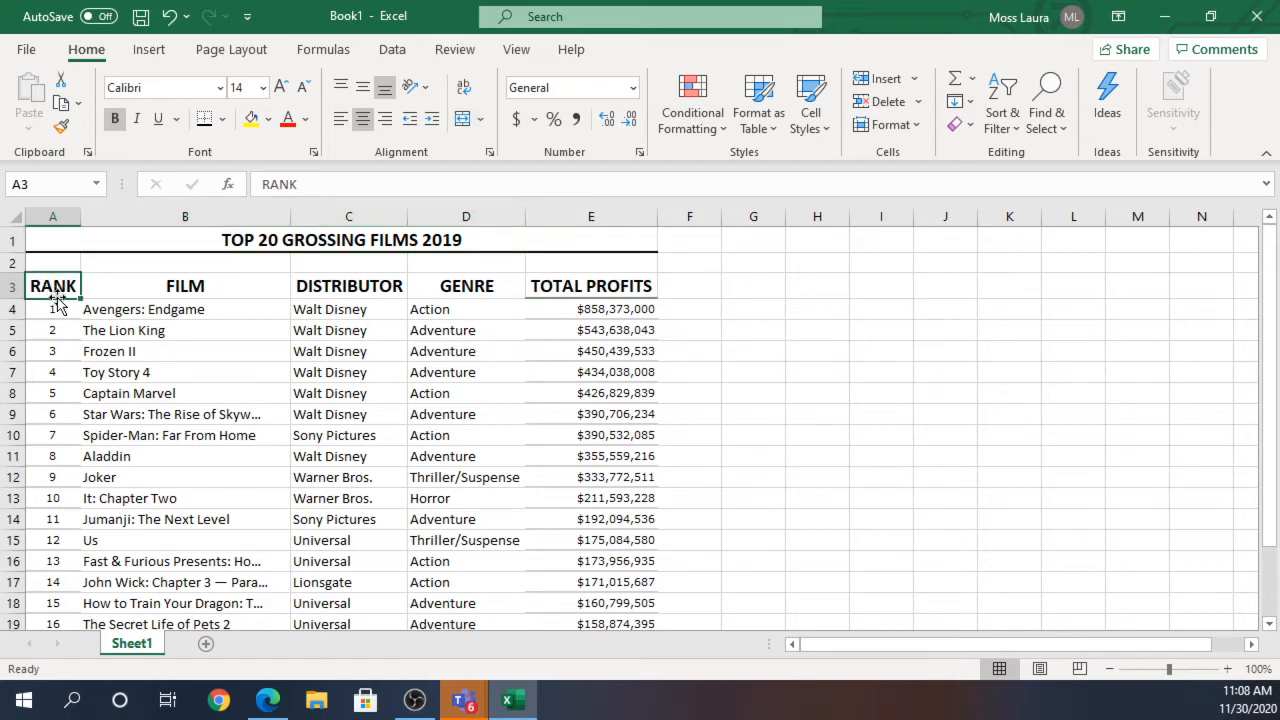
pyautogui.scroll(-2, 53, 288)
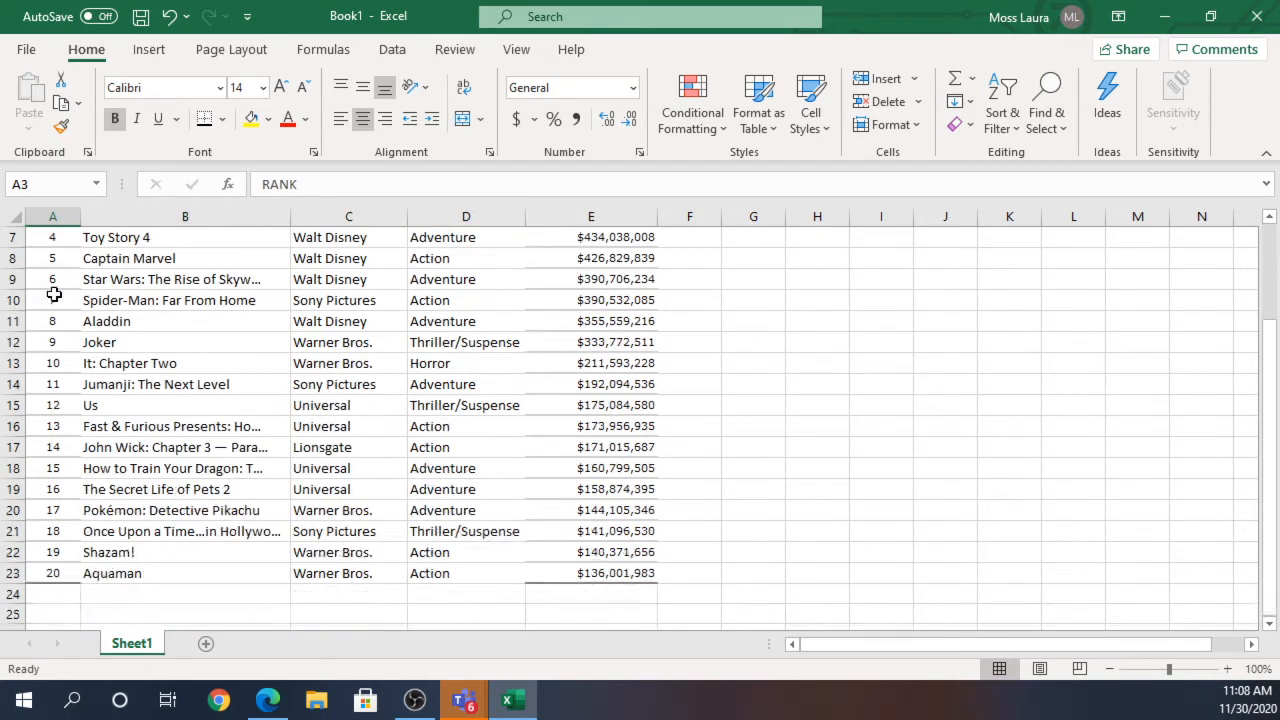
pyautogui.keyDown('shift'); pyautogui.click(47, 574); pyautogui.keyUp('shift')
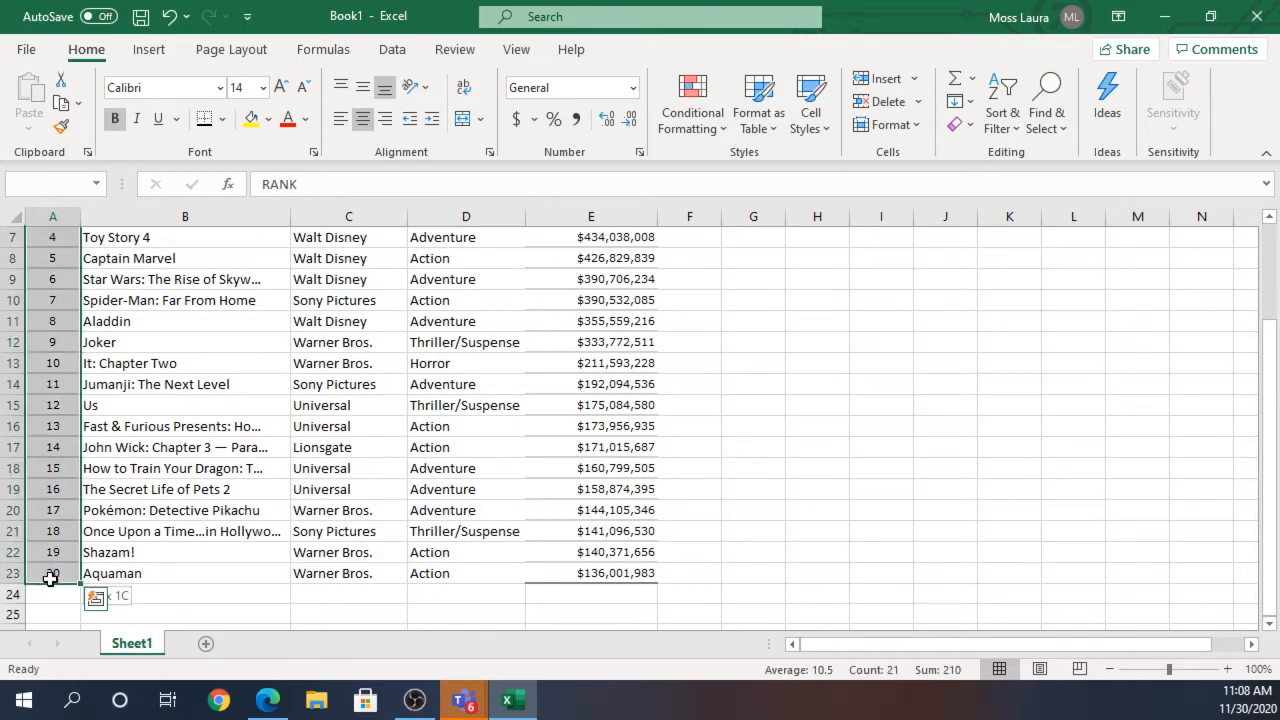
pyautogui.scroll(2, 112, 360)
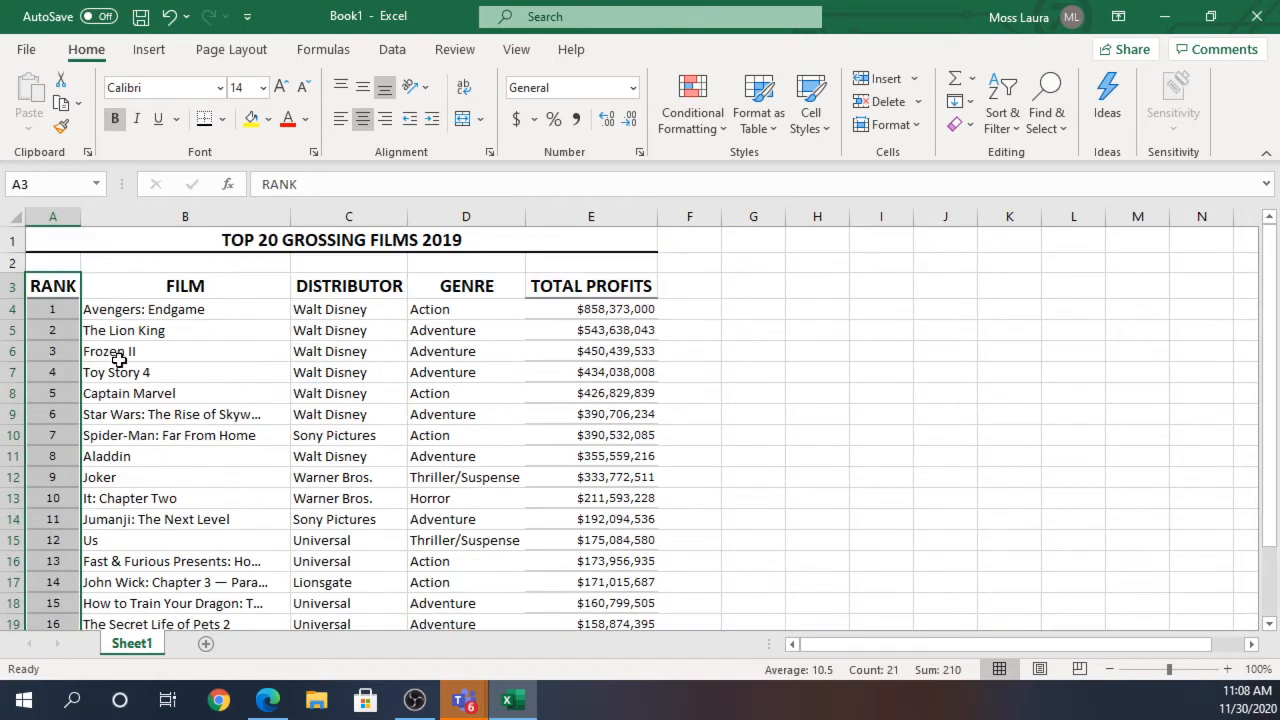
pyautogui.scroll(-3, 72, 430)
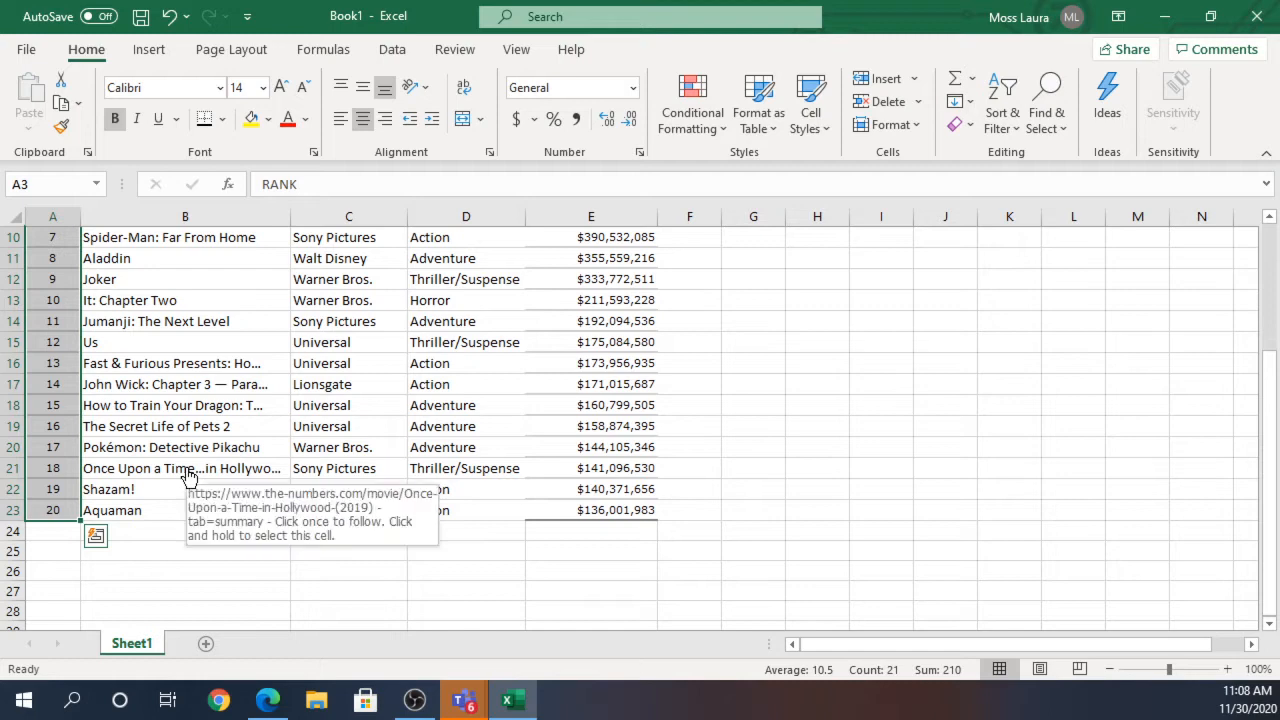
pyautogui.click(221, 120)
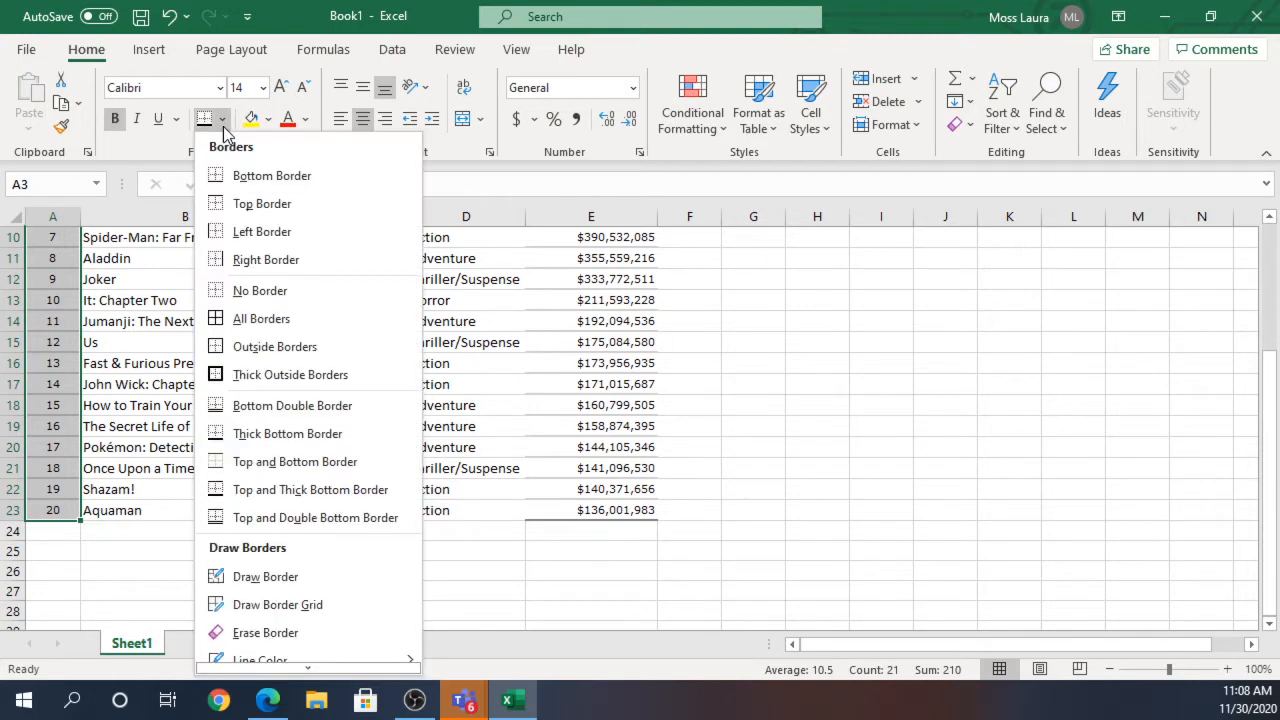
pyautogui.click(283, 262)
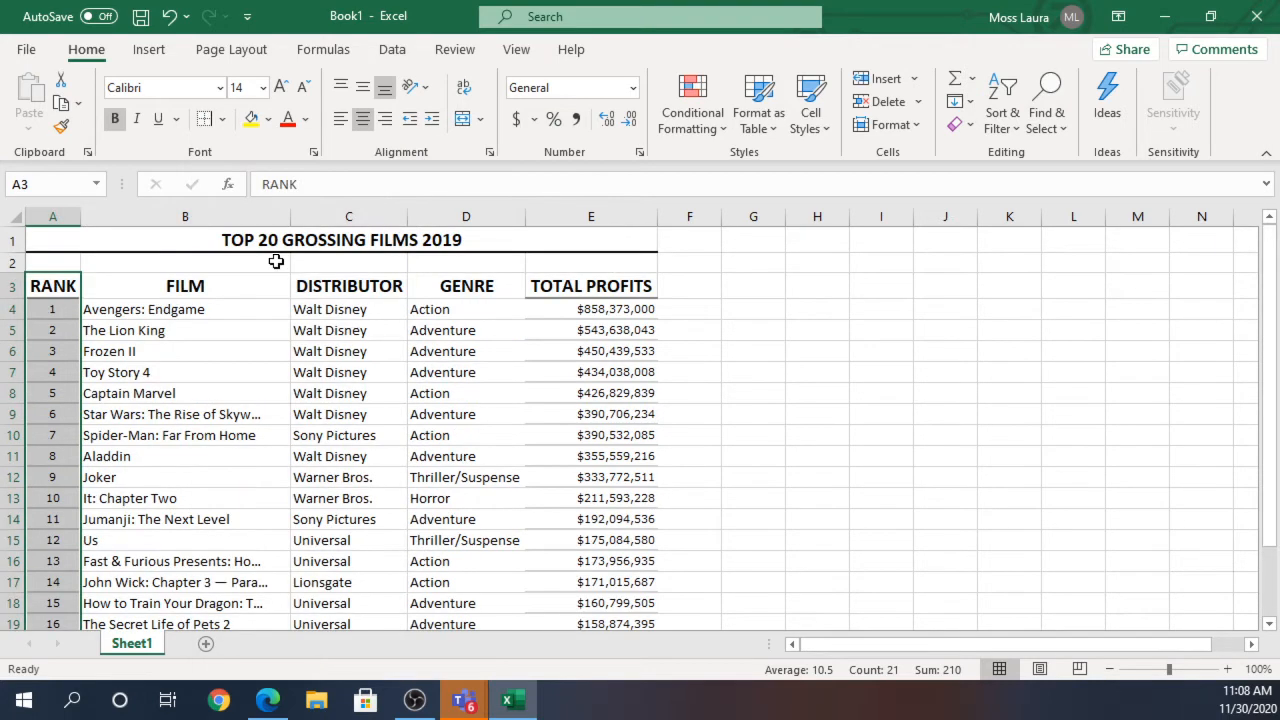
pyautogui.click(222, 356)
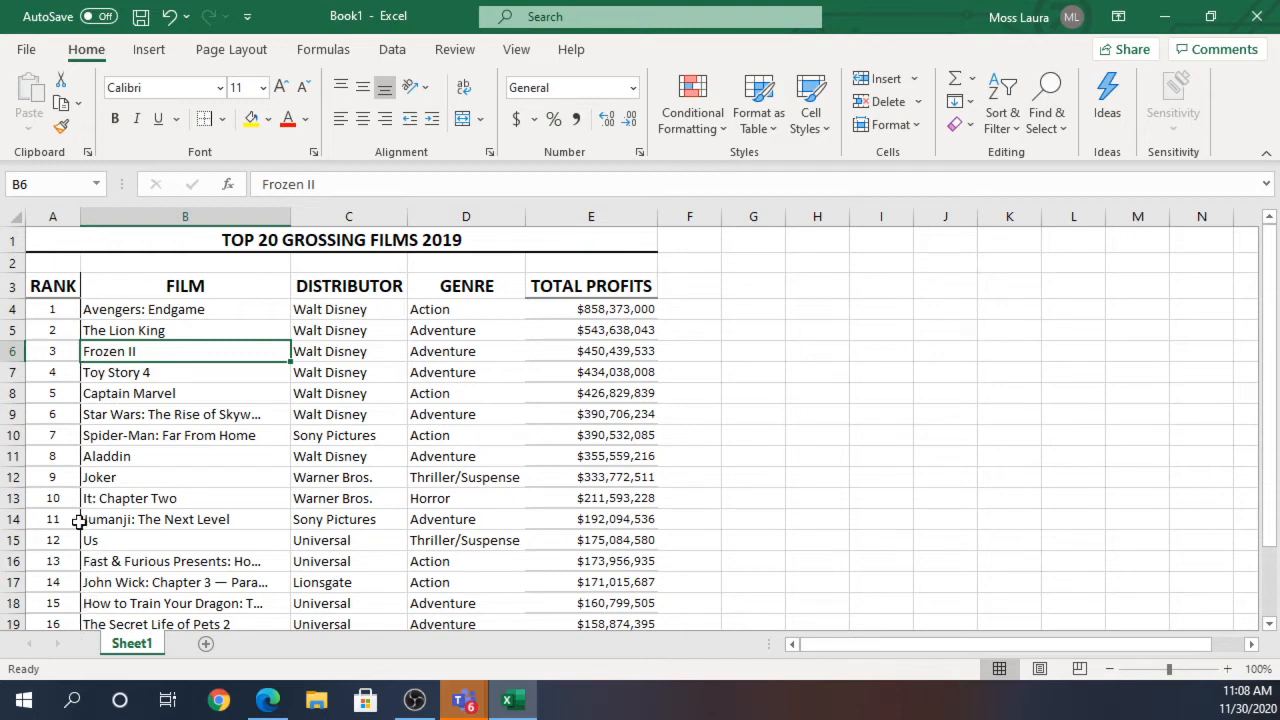
# Apply the same Right Border to the FILM column cells B3:B23.
pyautogui.click(207, 285)
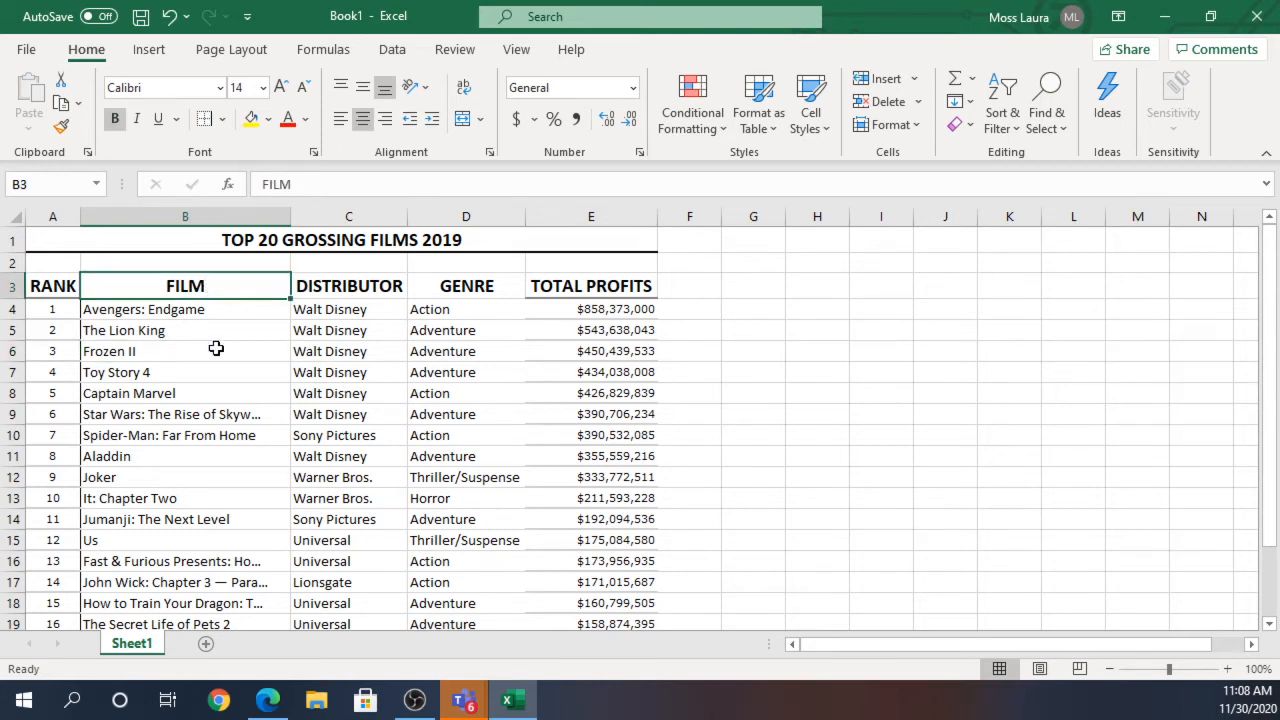
pyautogui.scroll(-2, 216, 345)
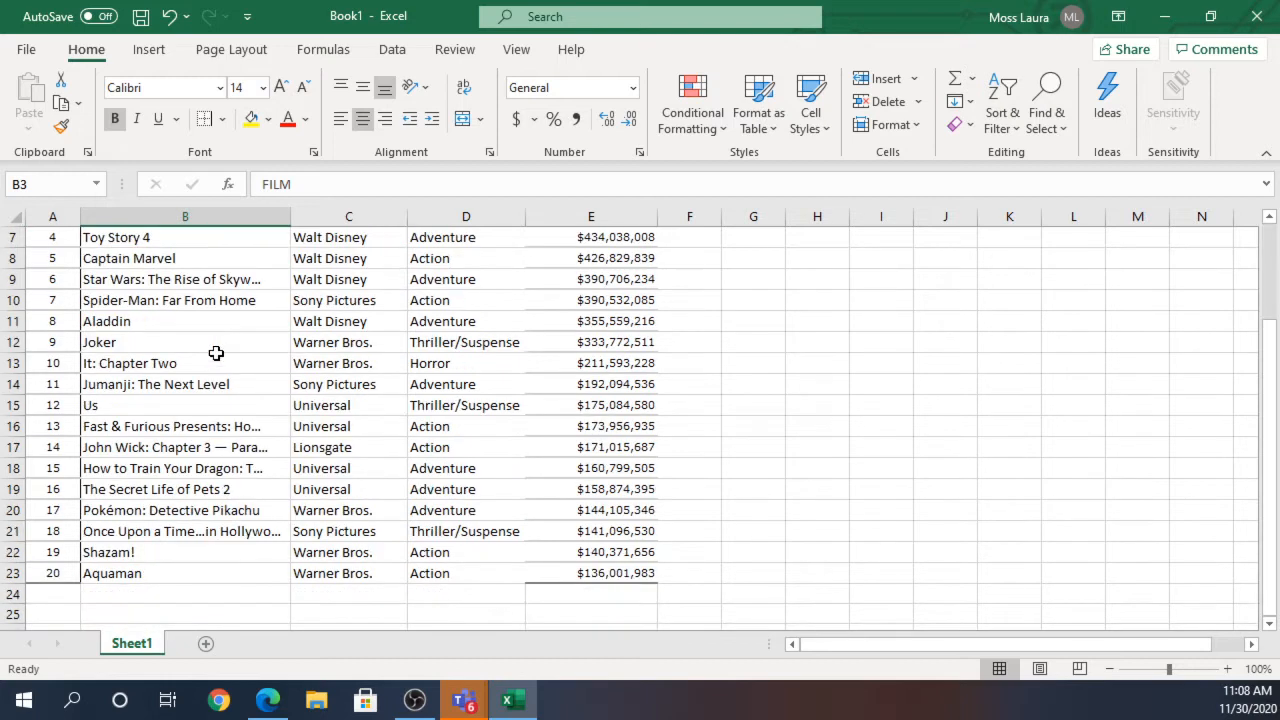
pyautogui.keyDown('shift'); pyautogui.click(174, 577); pyautogui.keyUp('shift')
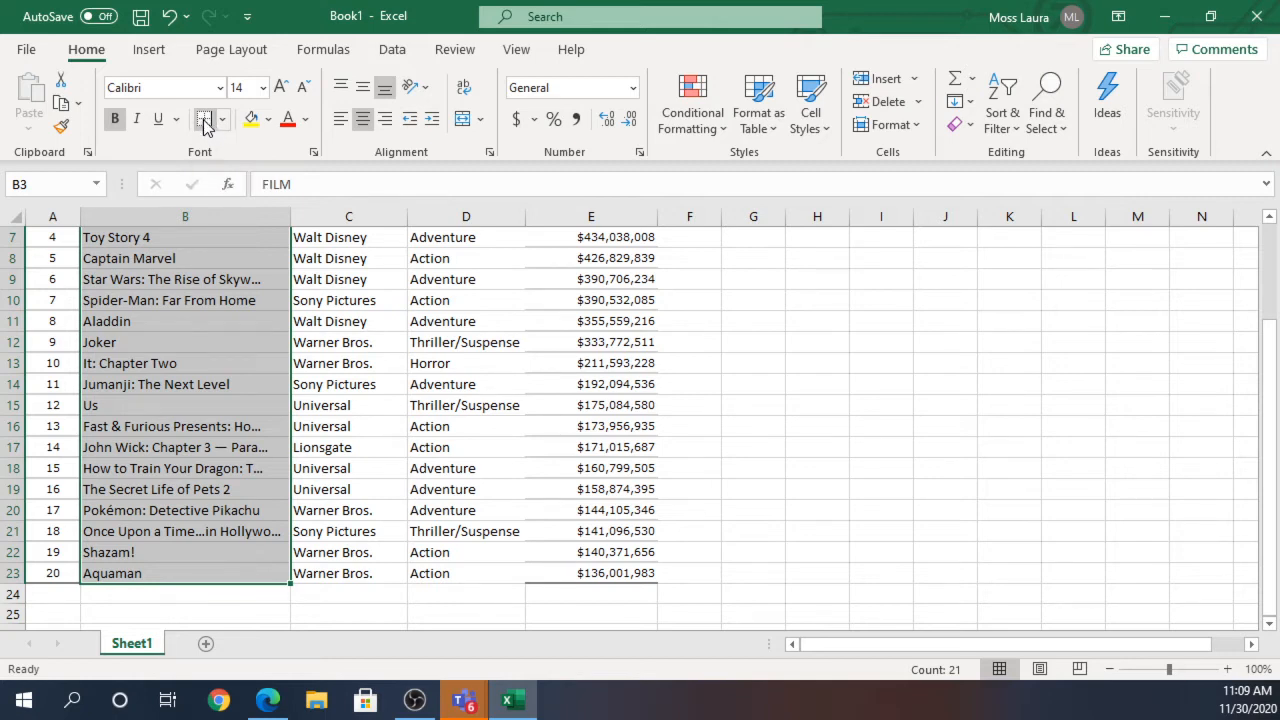
pyautogui.scroll(2, 205, 128)
pyautogui.click(203, 121)
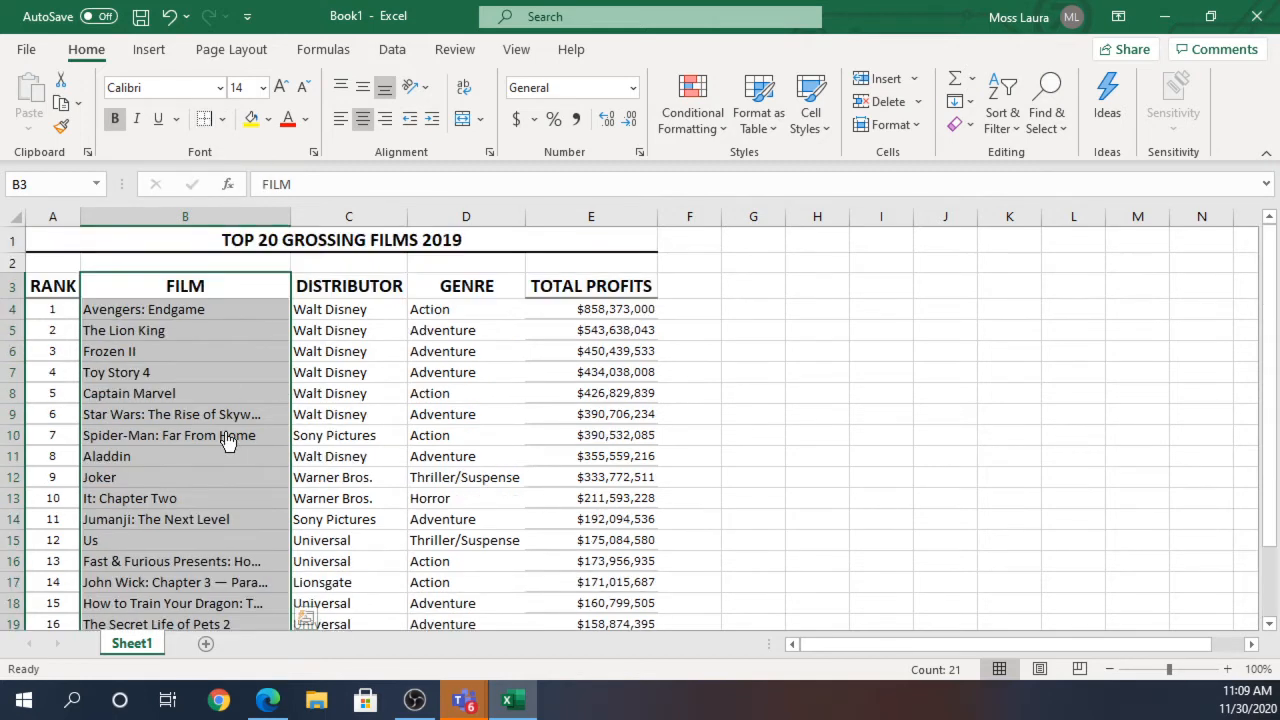
pyautogui.click(224, 432)
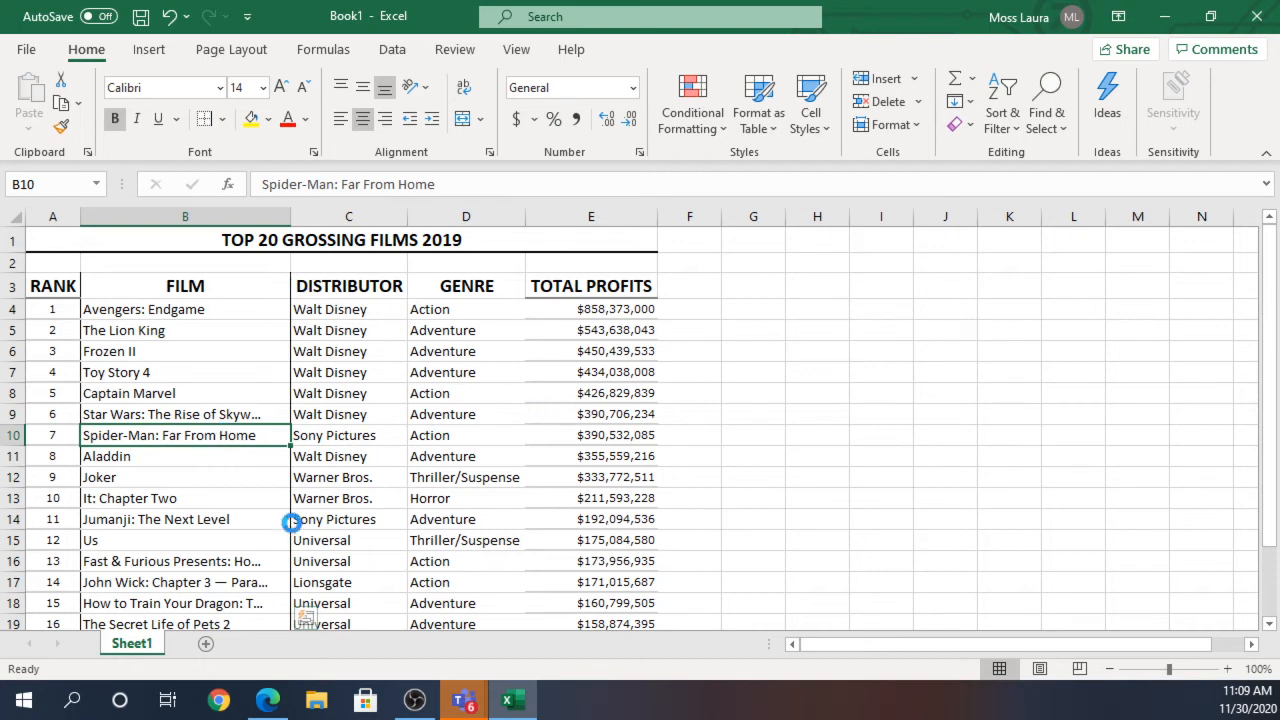
pyautogui.click(335, 456)
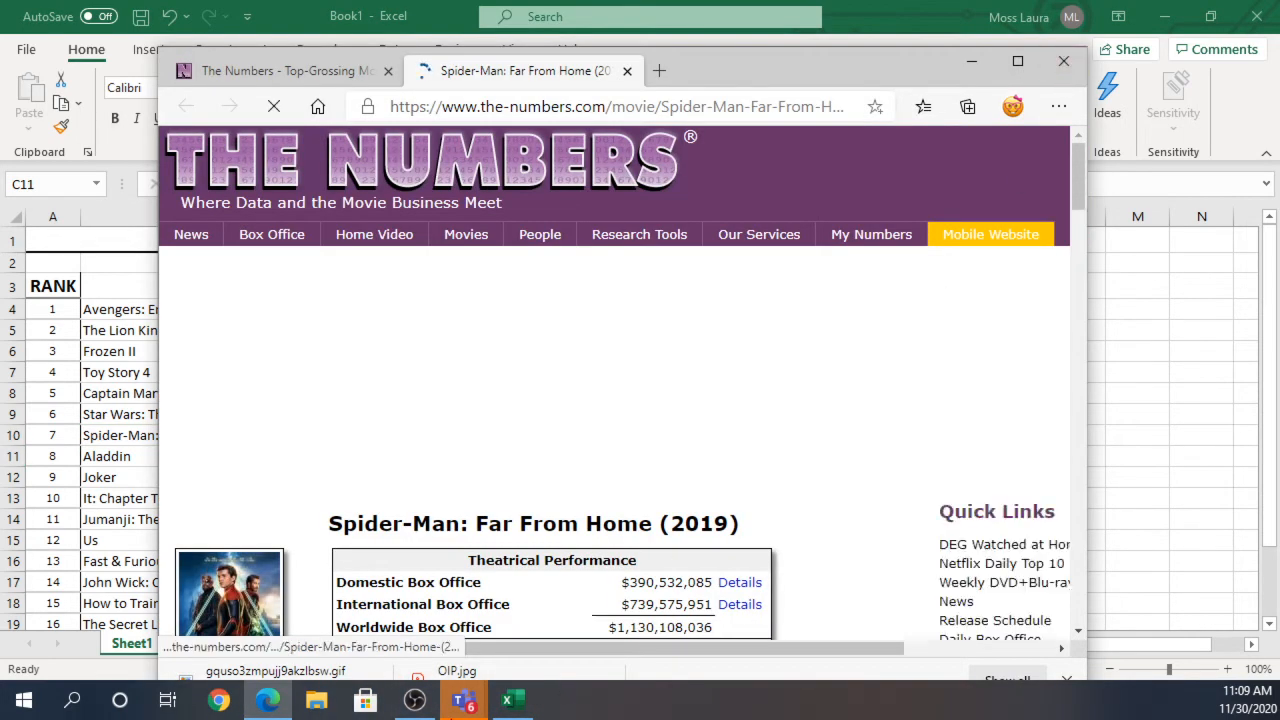
pyautogui.click(1063, 61)
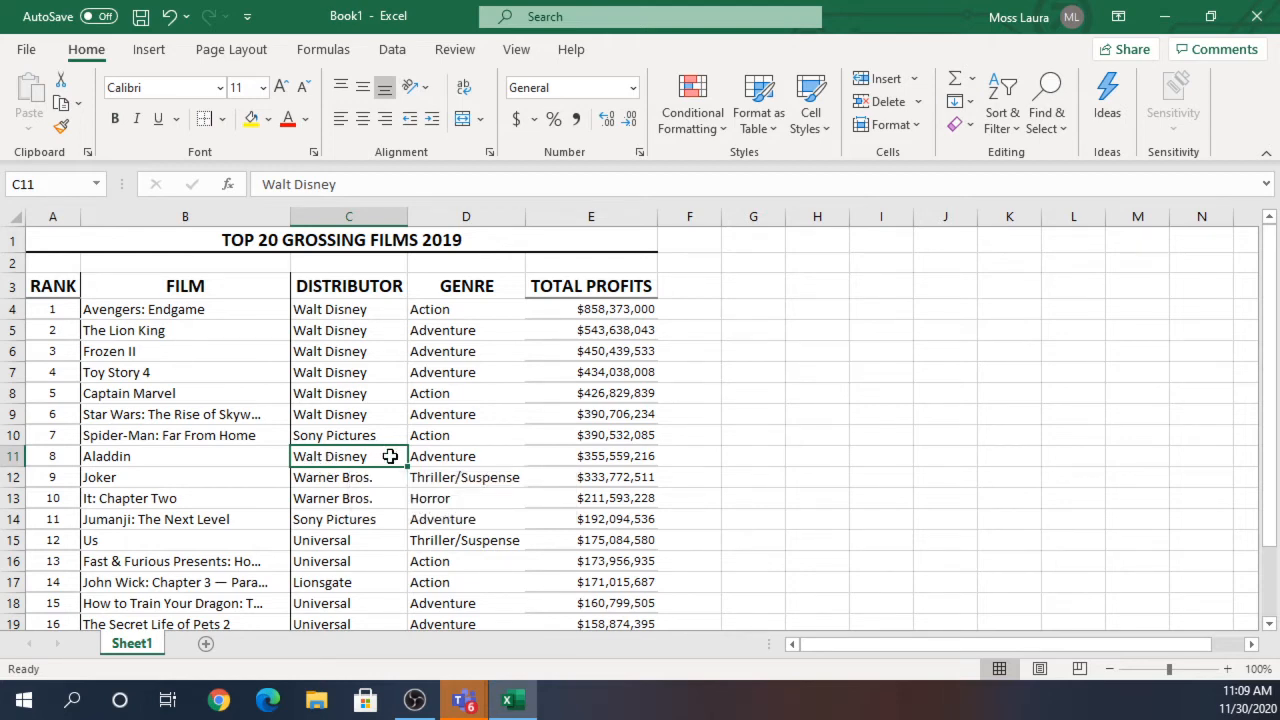
pyautogui.click(509, 457)
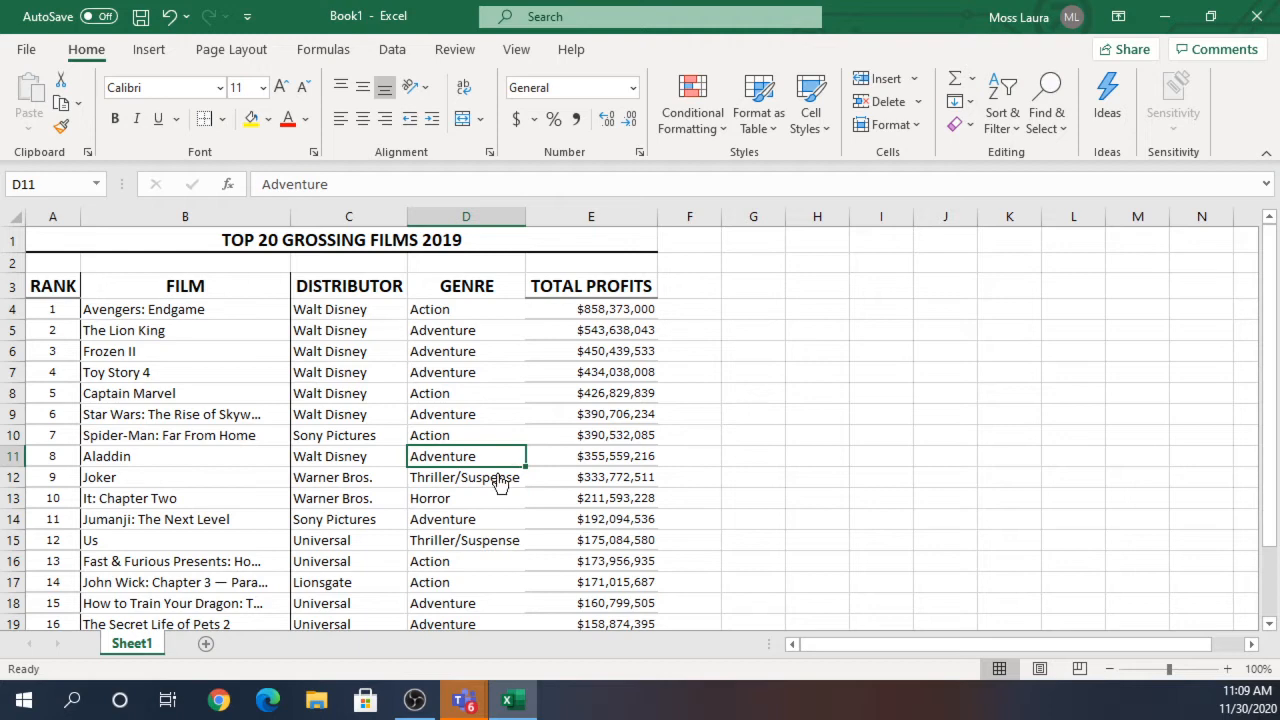
# Return to the Teams instructions and highlight item 12 about formatting the range A3:E23 as a table.
pyautogui.moveTo(460, 705)
pyautogui.click(380, 588)
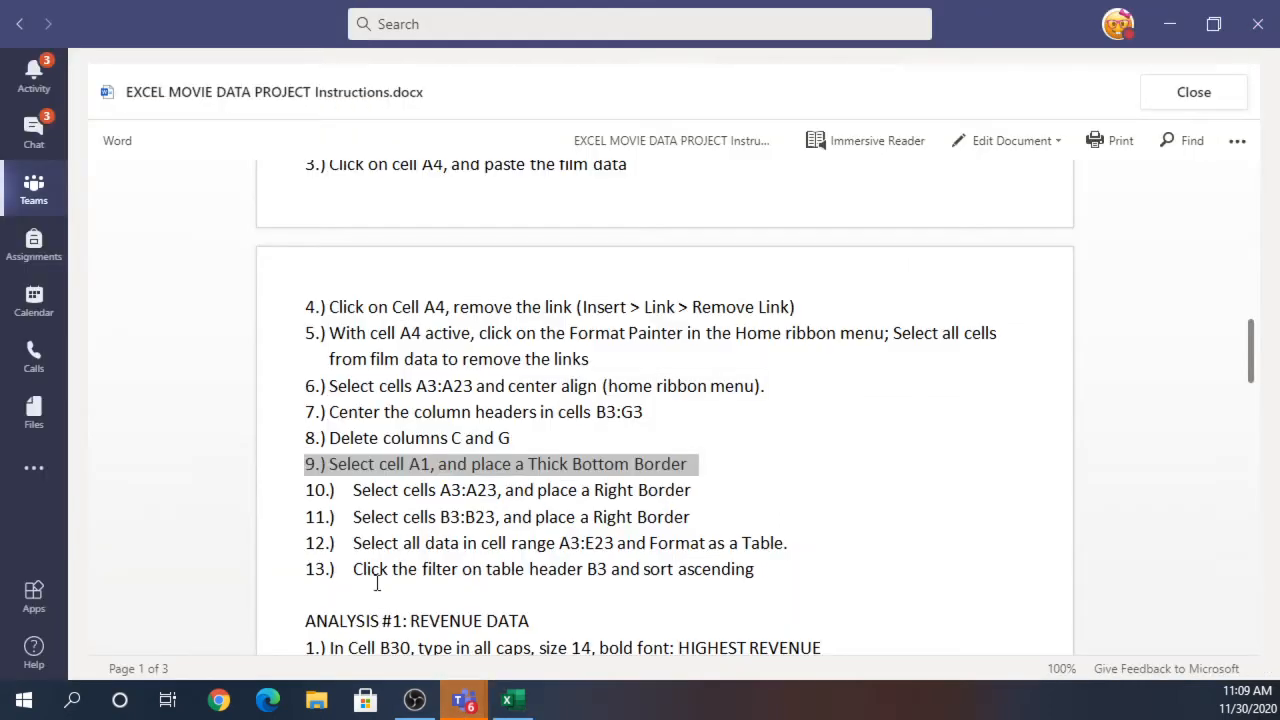
pyautogui.scroll(-2, 527, 561)
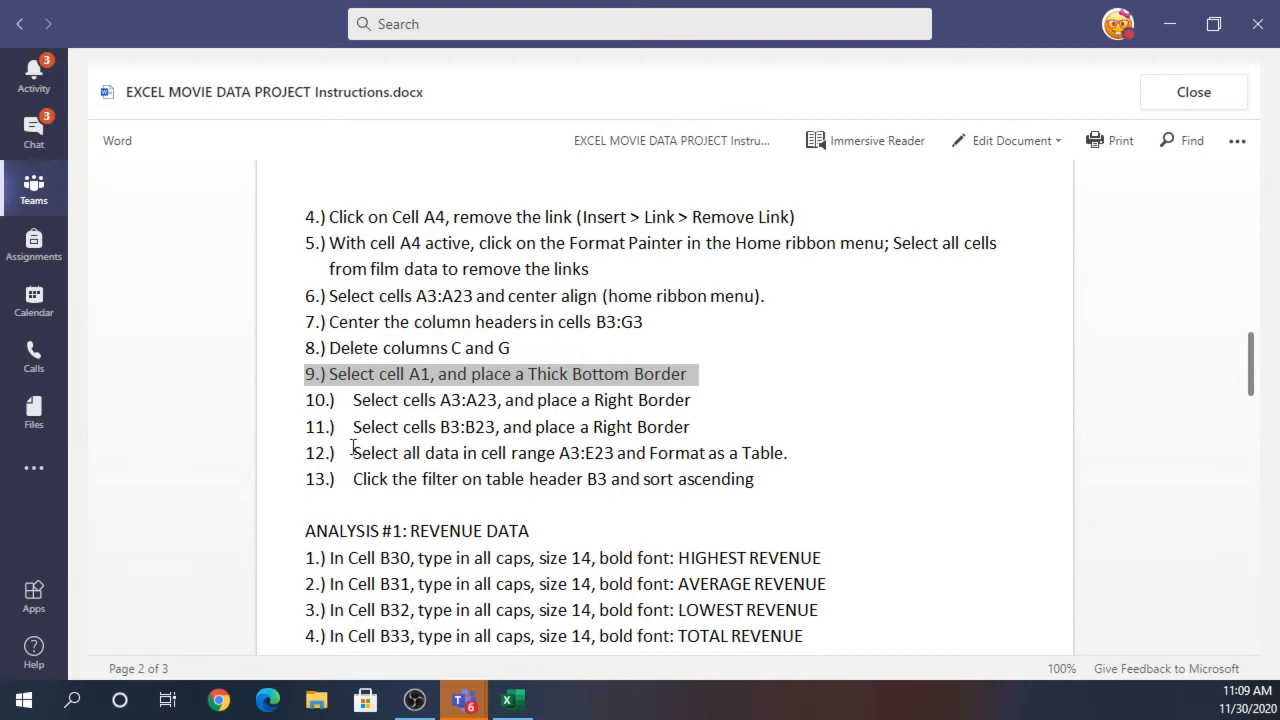
pyautogui.moveTo(348, 455); pyautogui.dragTo(826, 438)
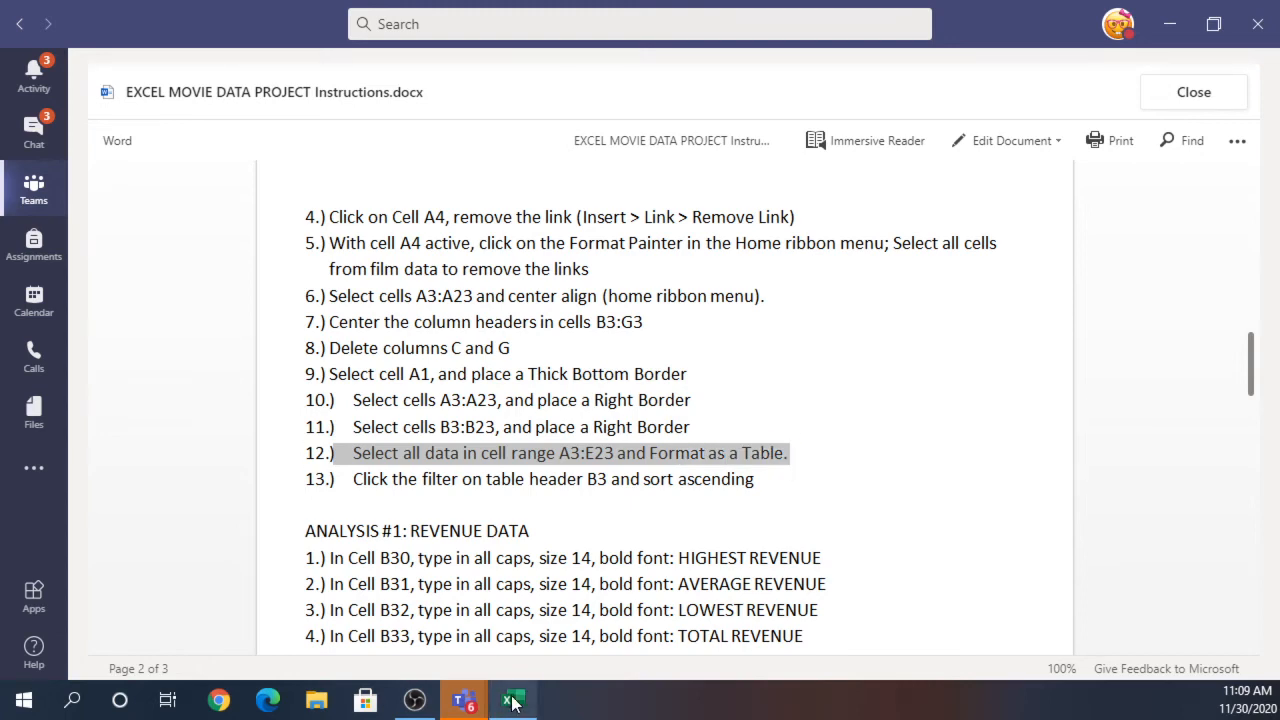
# Switch to Excel and format the range A3:E23 as a table with headers, using a light blue Medium style with banded rows.
pyautogui.moveTo(507, 704)
pyautogui.click(512, 655)
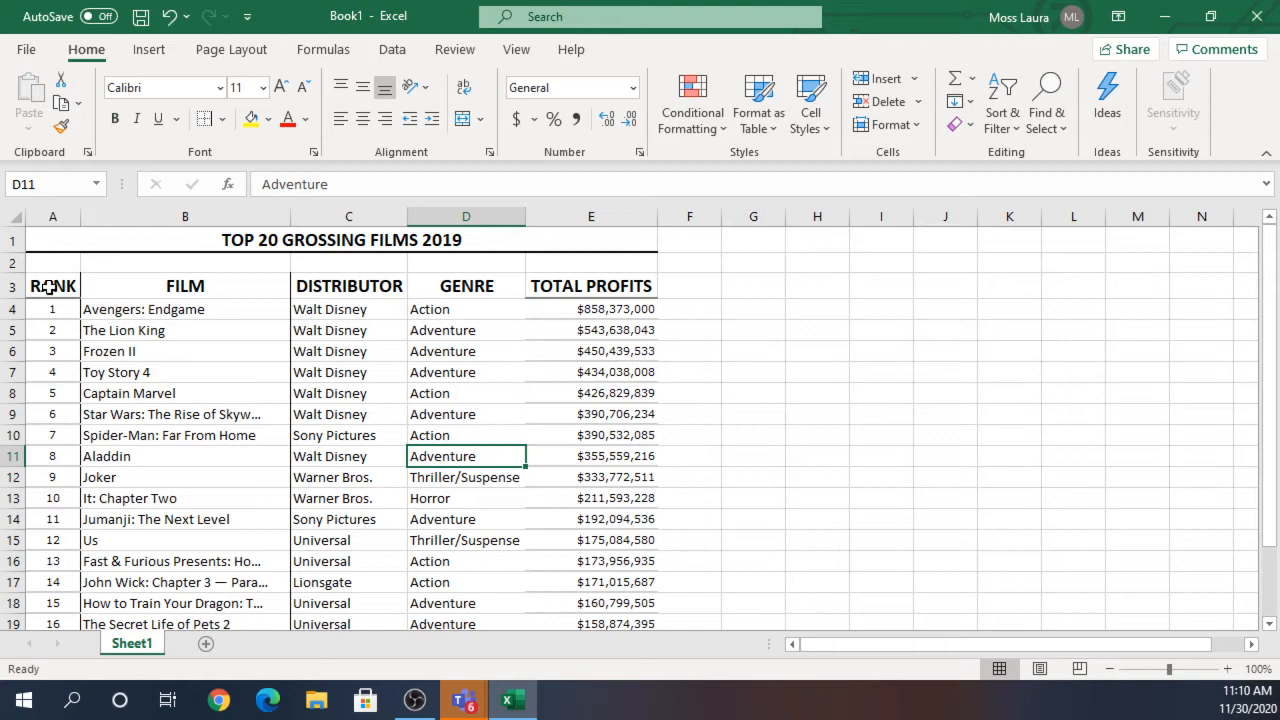
pyautogui.click(48, 287)
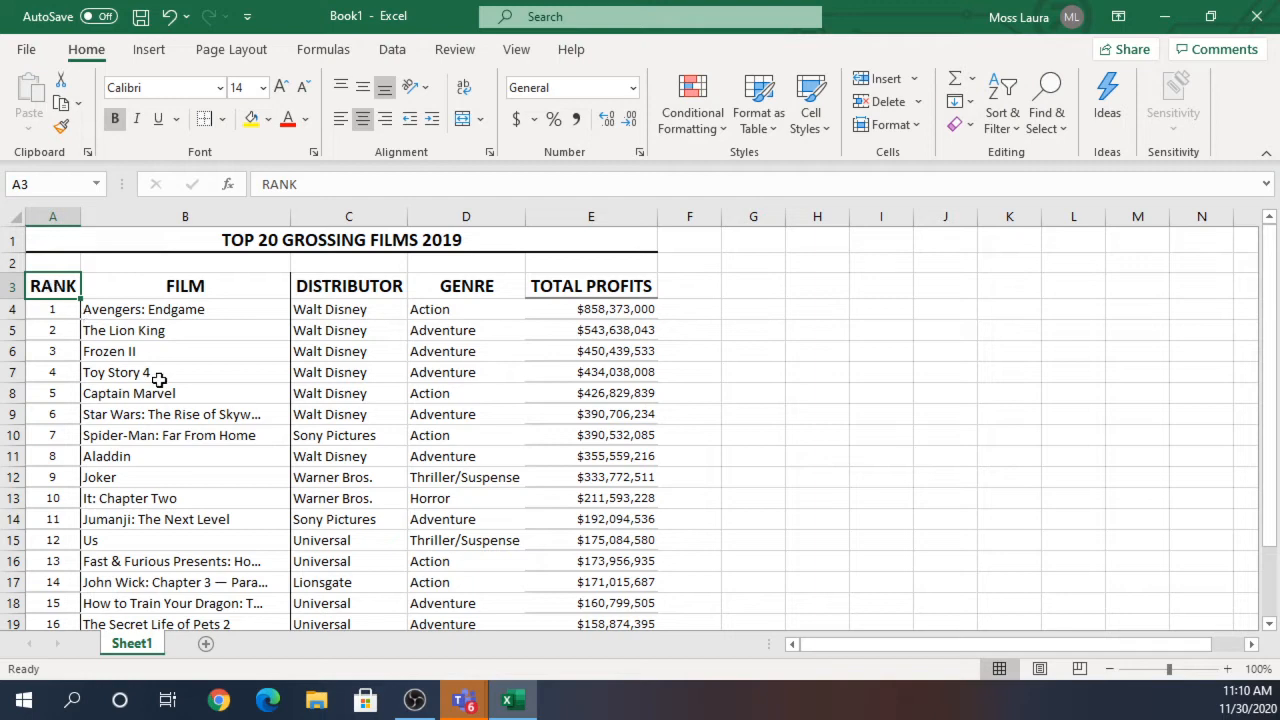
pyautogui.scroll(-2, 158, 378)
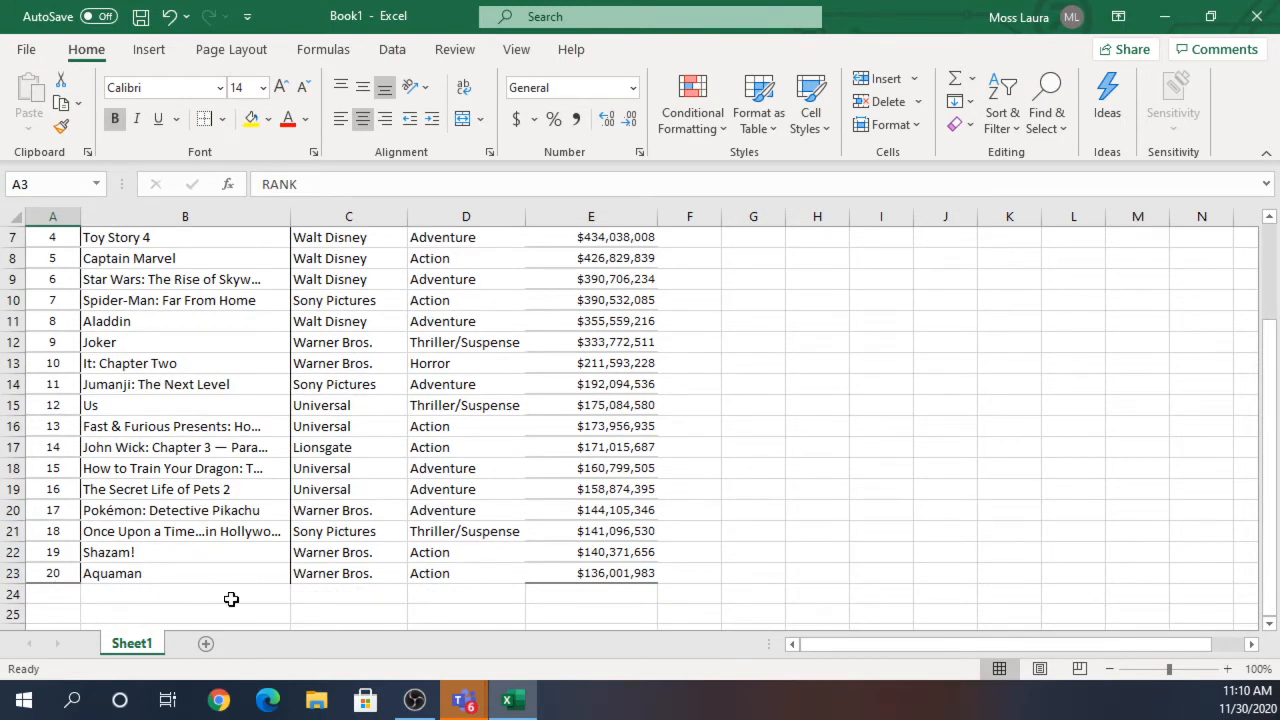
pyautogui.keyDown('shift'); pyautogui.click(609, 571); pyautogui.keyUp('shift')
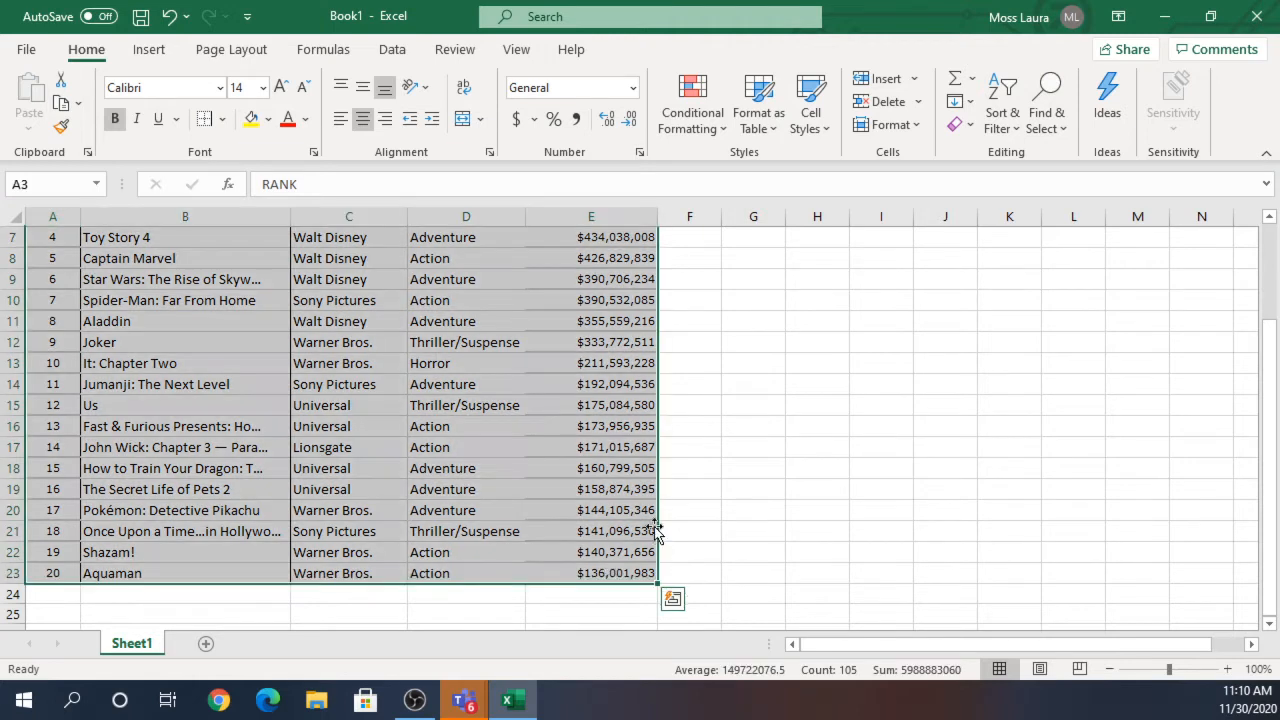
pyautogui.scroll(1, 615, 527)
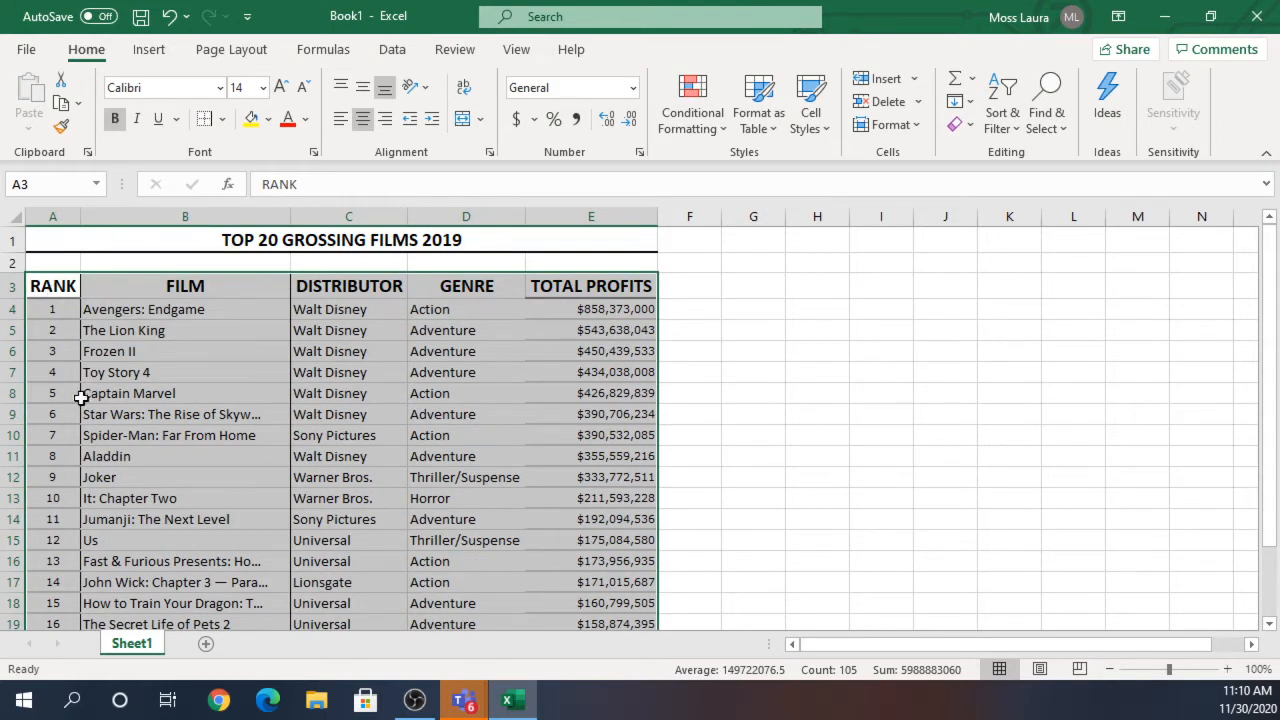
pyautogui.scroll(-3, 138, 432)
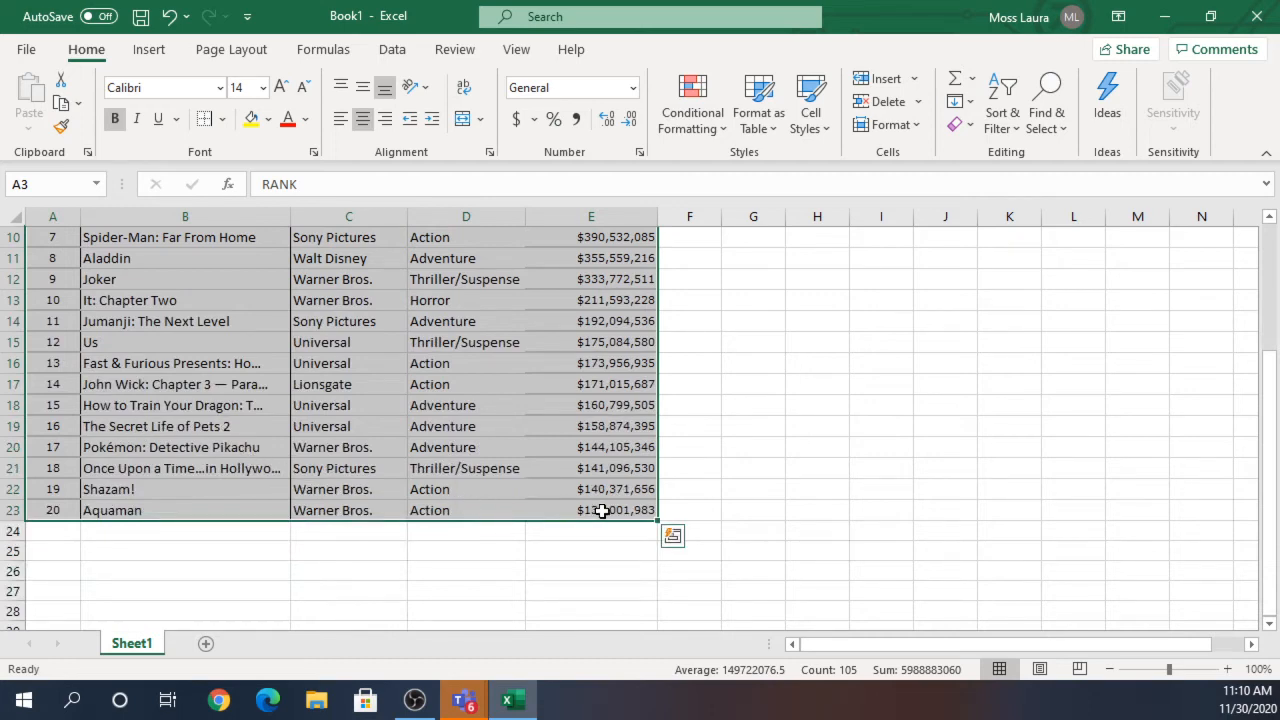
pyautogui.scroll(3, 533, 571)
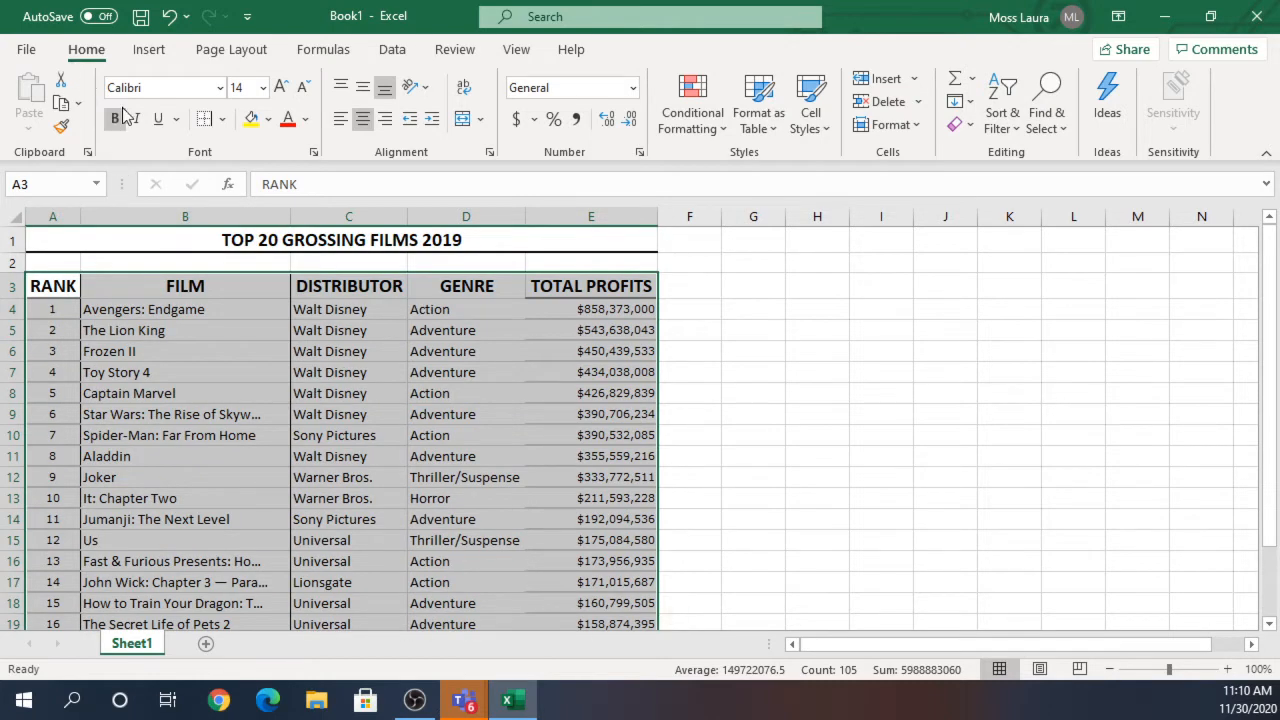
pyautogui.click(768, 113)
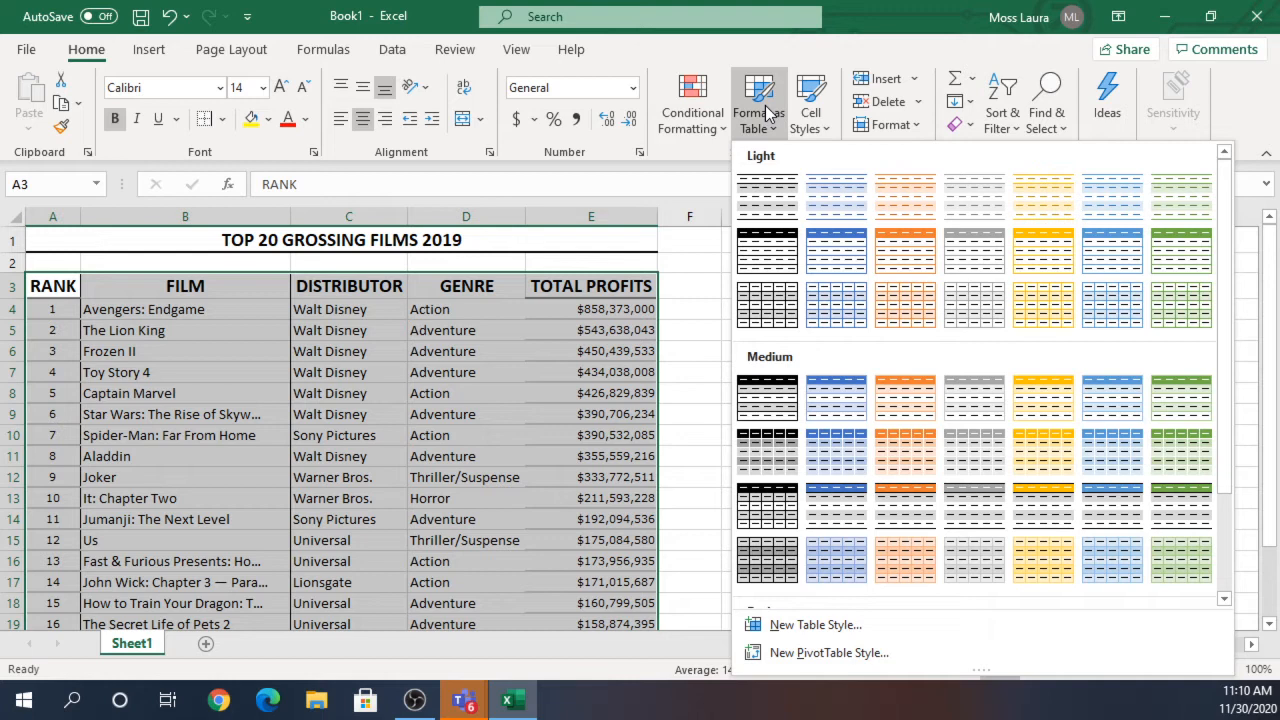
pyautogui.click(1094, 457)
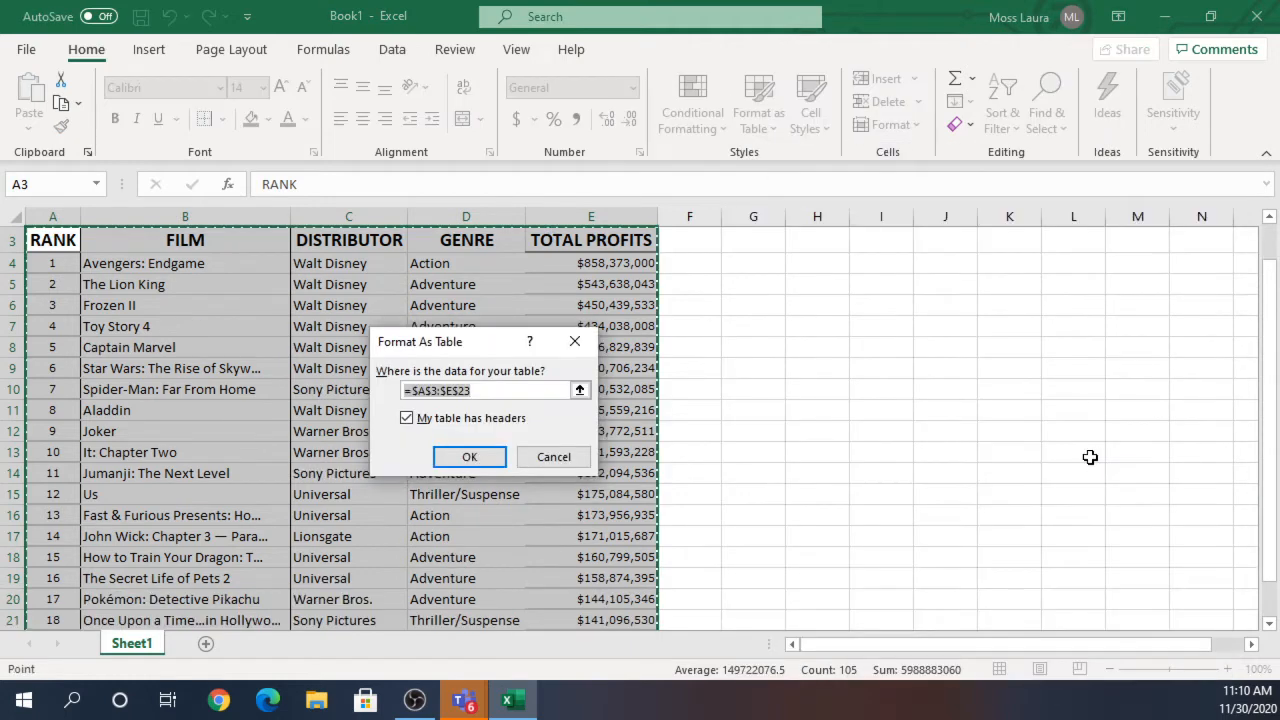
pyautogui.moveTo(447, 343); pyautogui.dragTo(671, 291)
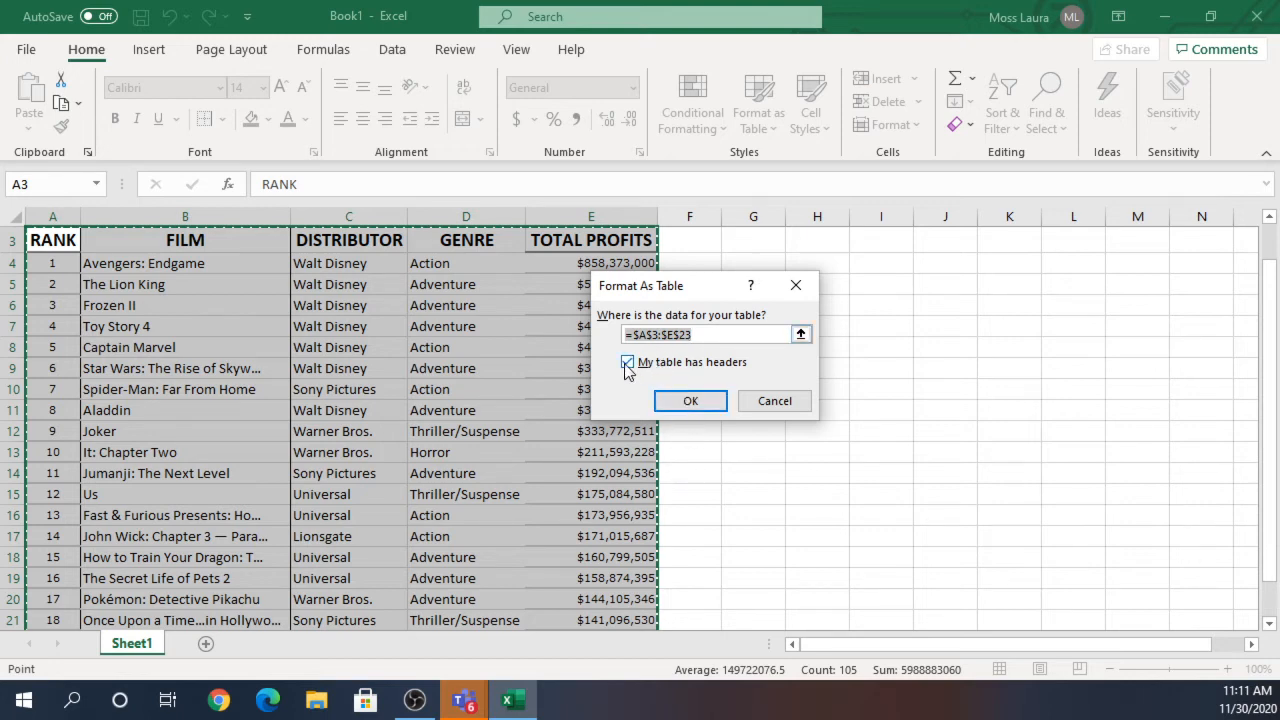
pyautogui.click(689, 402)
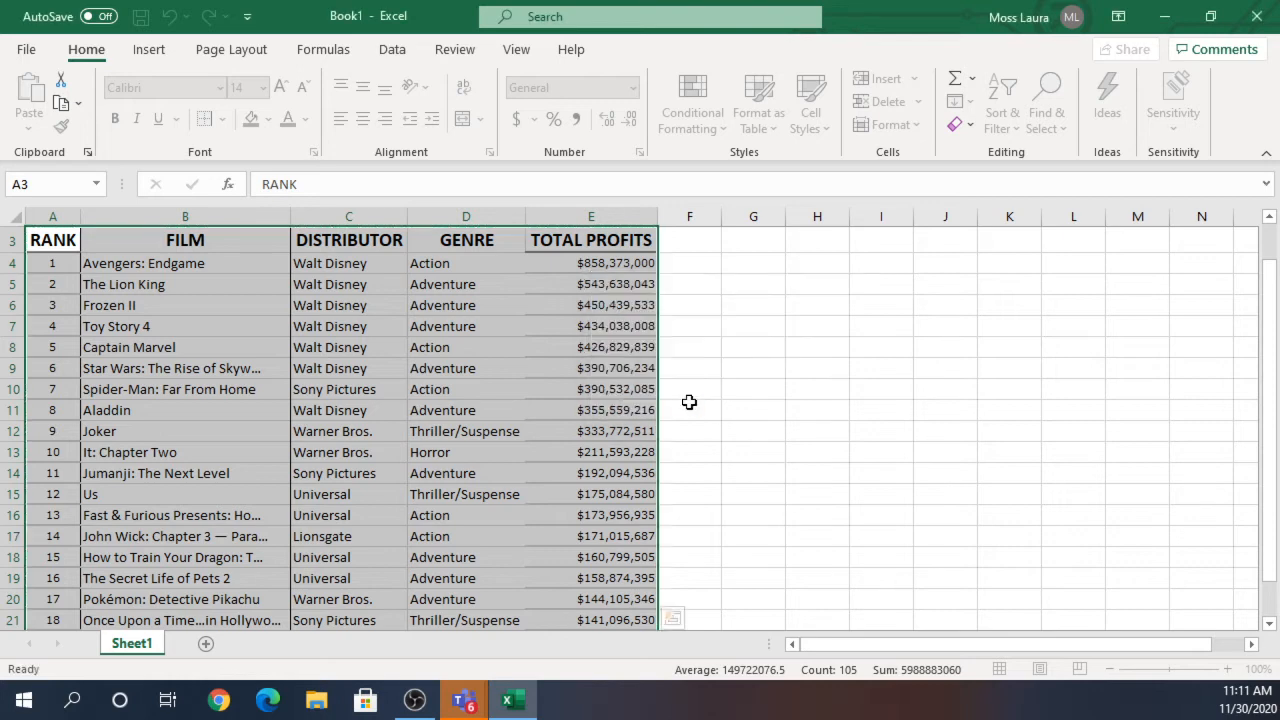
pyautogui.click(801, 370)
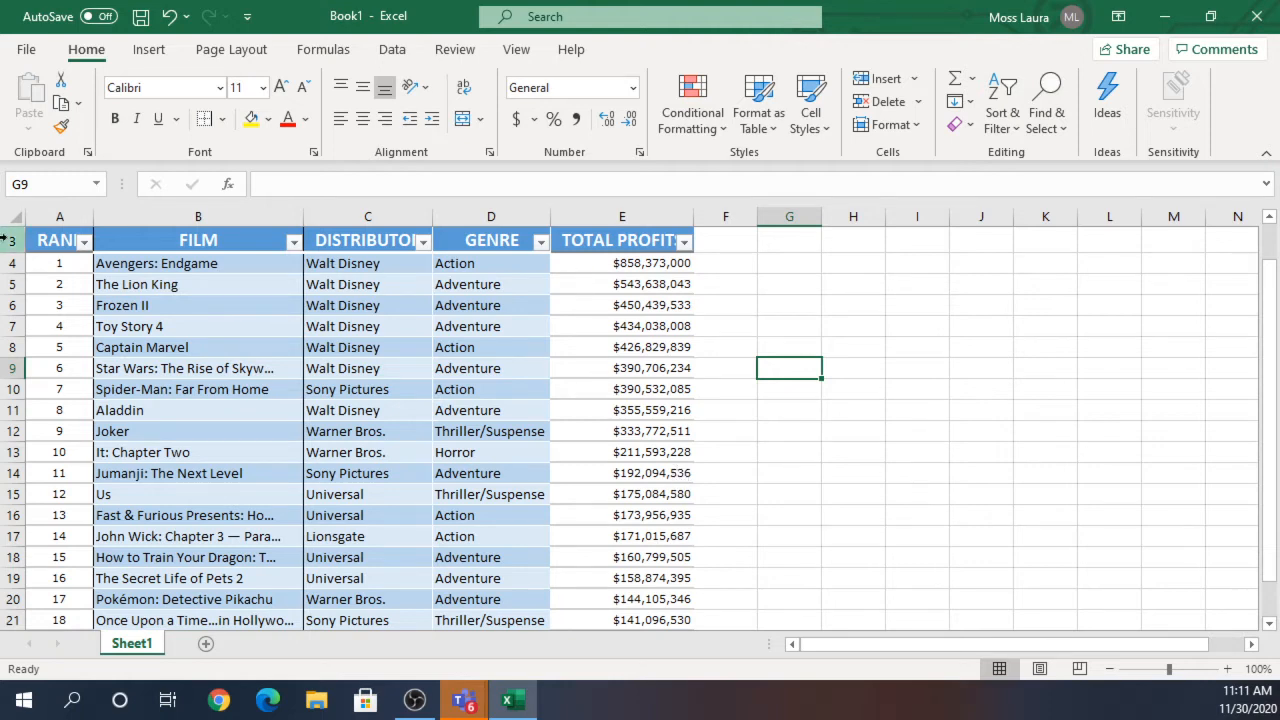
# AutoFit the column widths of the whole worksheet.
pyautogui.scroll(1, 153, 377)
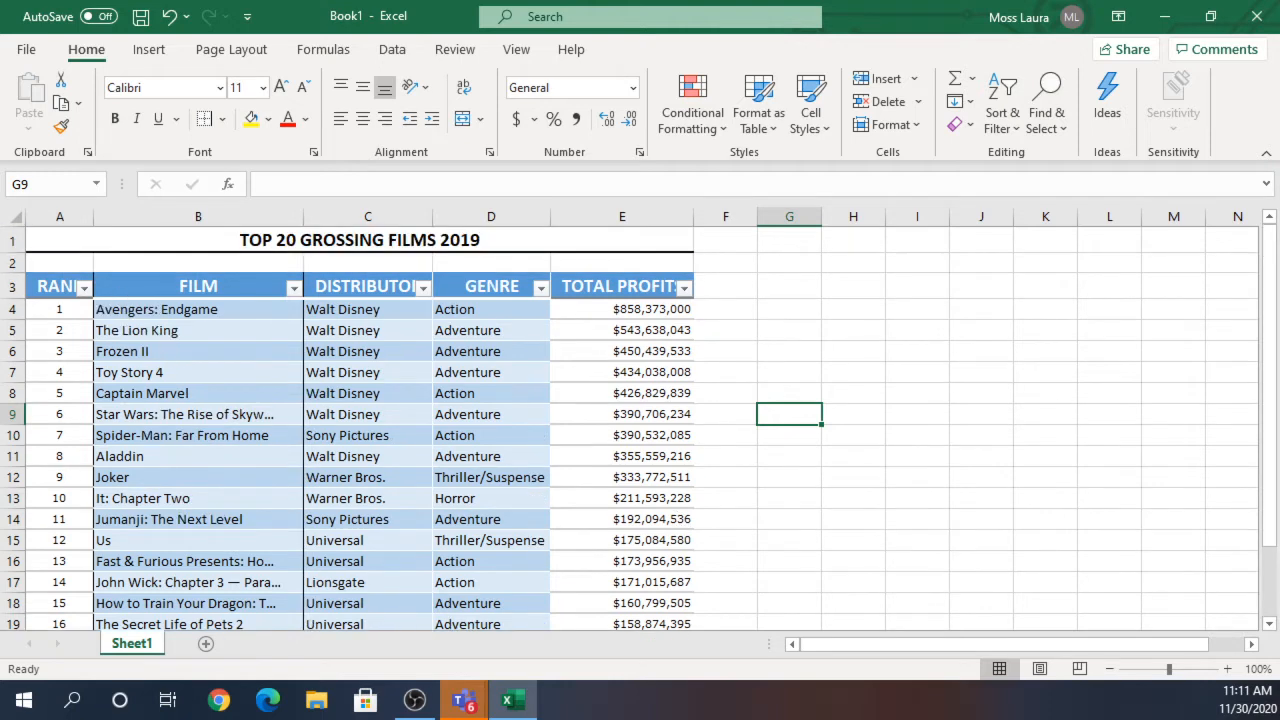
pyautogui.click(17, 217)
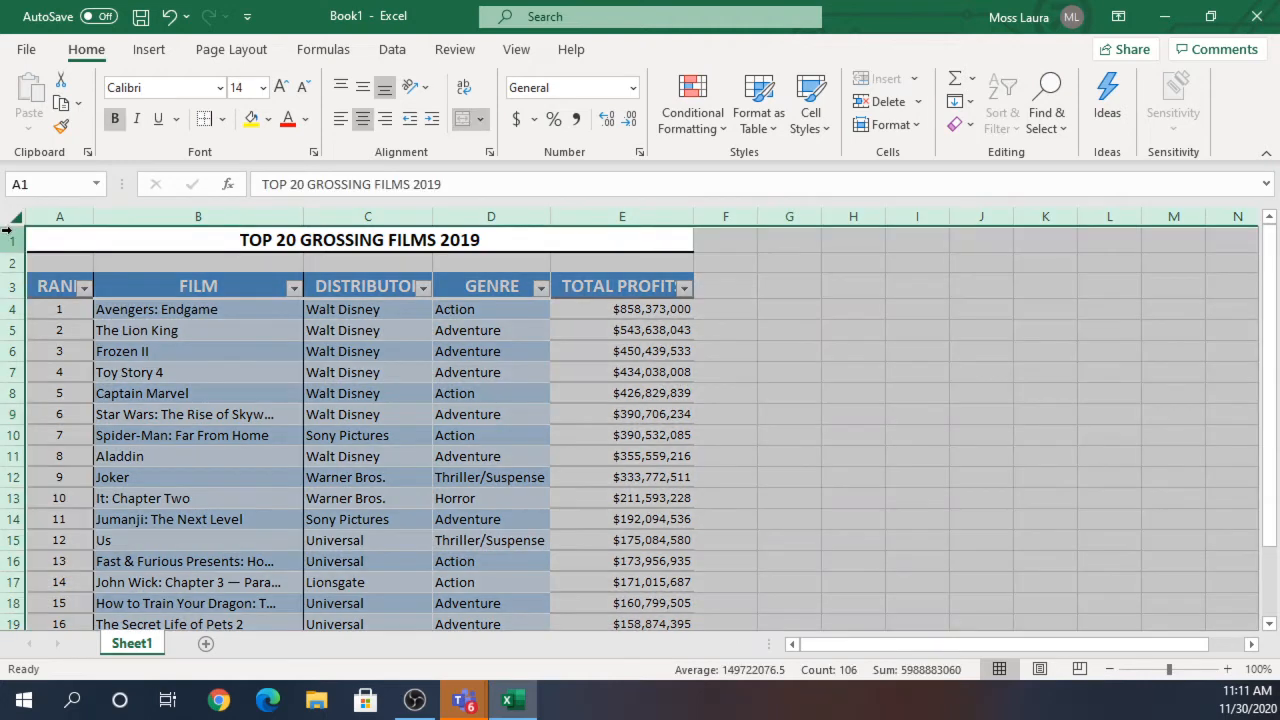
pyautogui.click(905, 124)
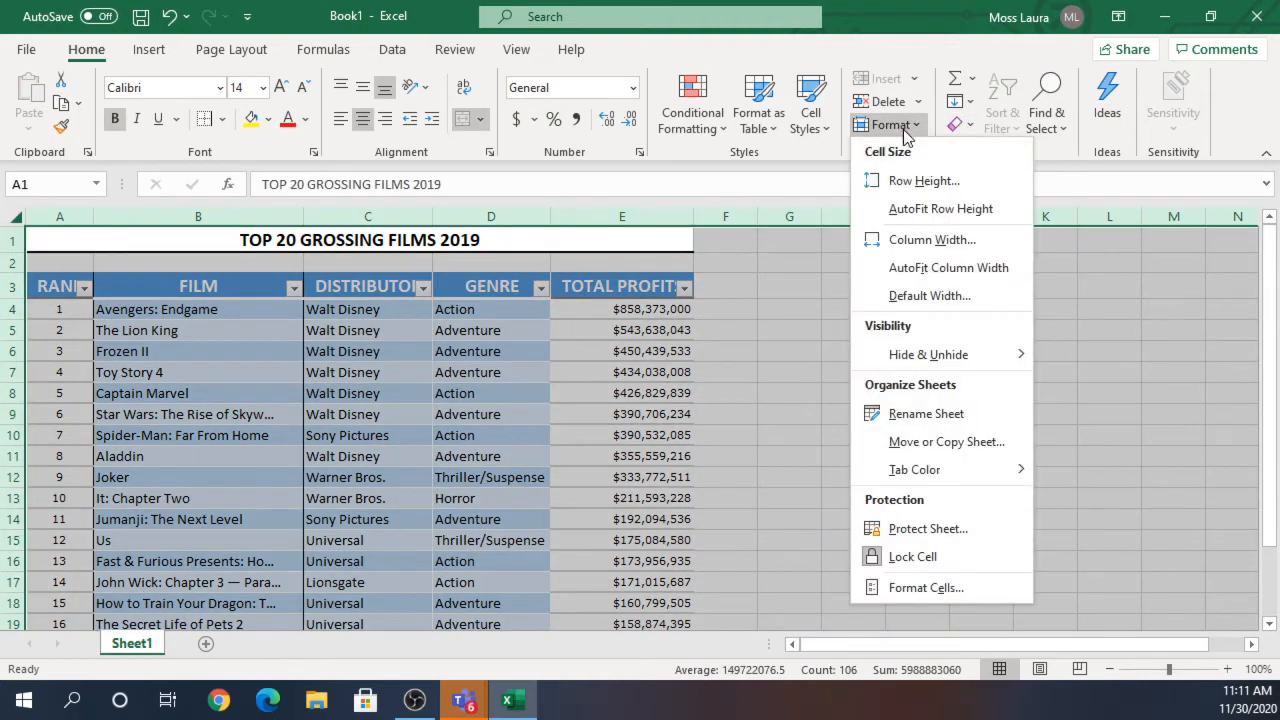
pyautogui.click(959, 270)
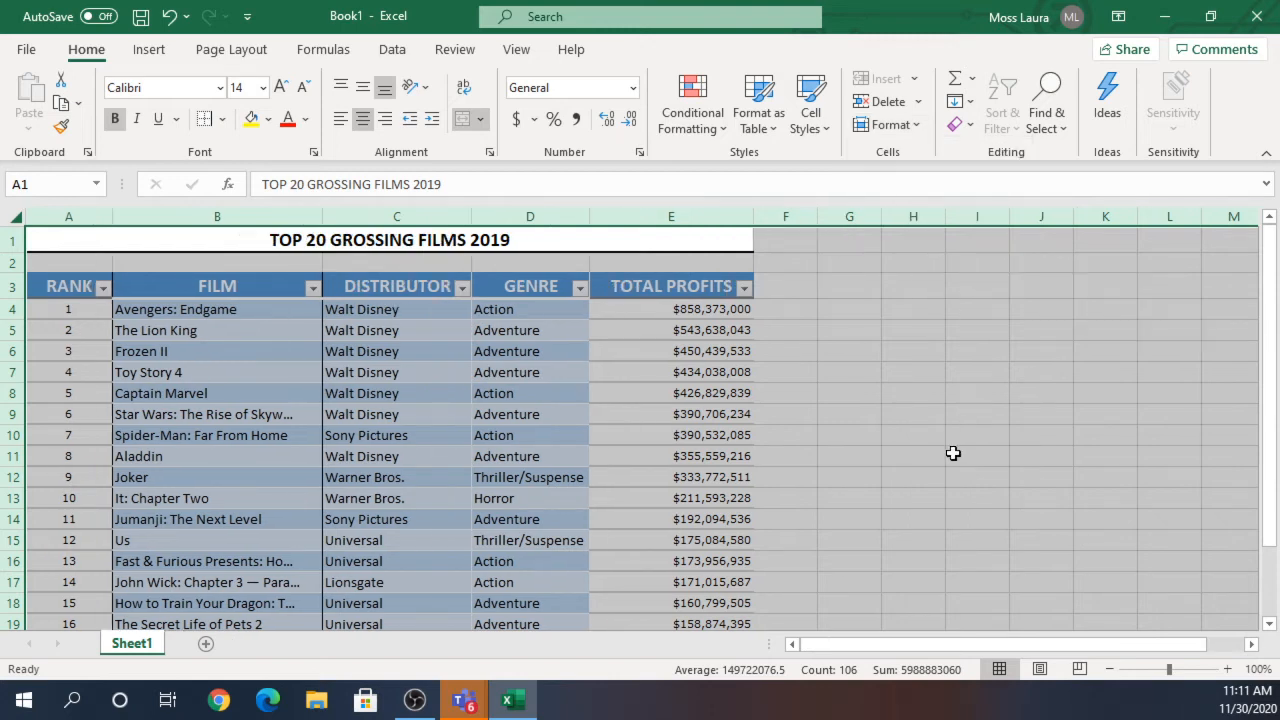
pyautogui.click(847, 445)
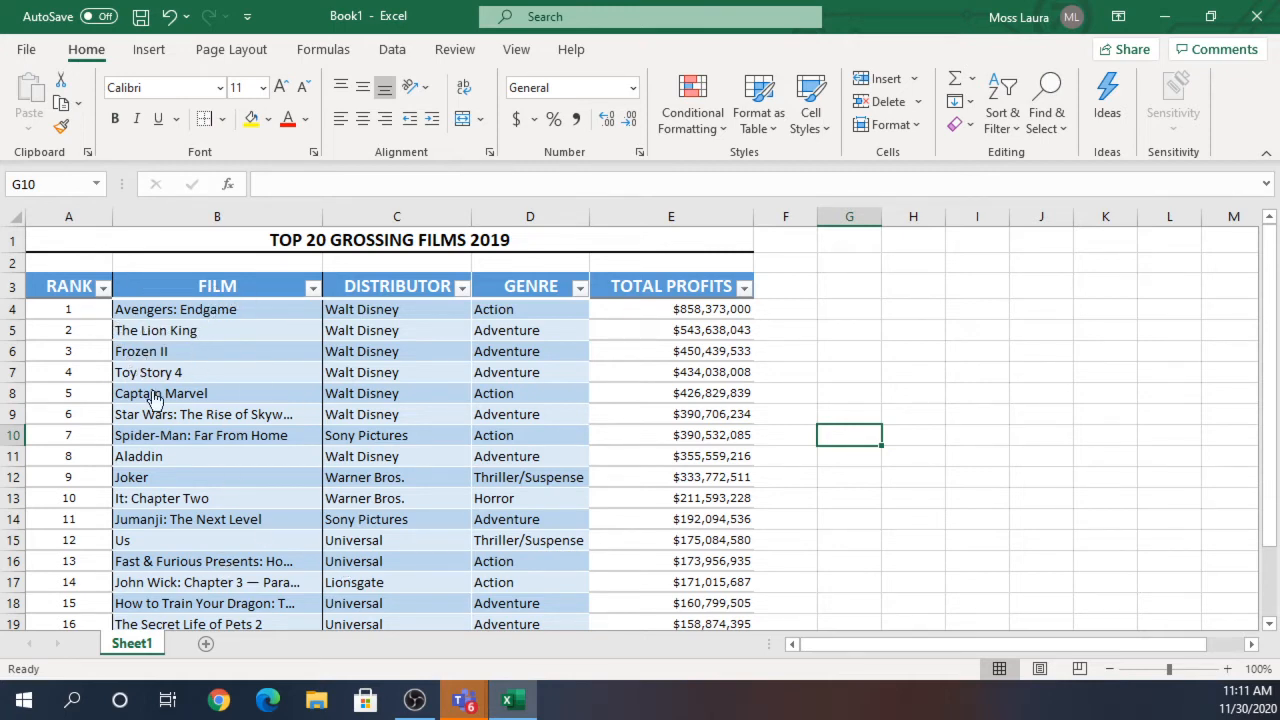
# Sort the table by the FILM column from A to Z.
pyautogui.click(312, 290)
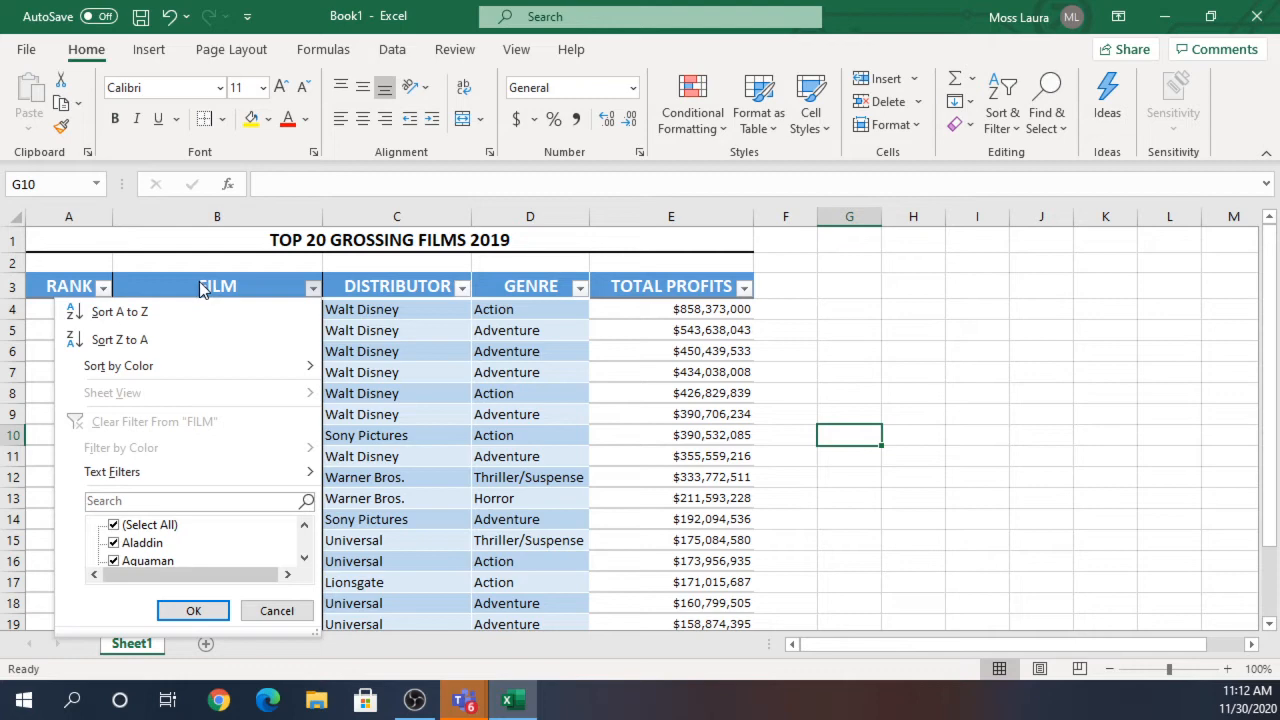
pyautogui.click(118, 315)
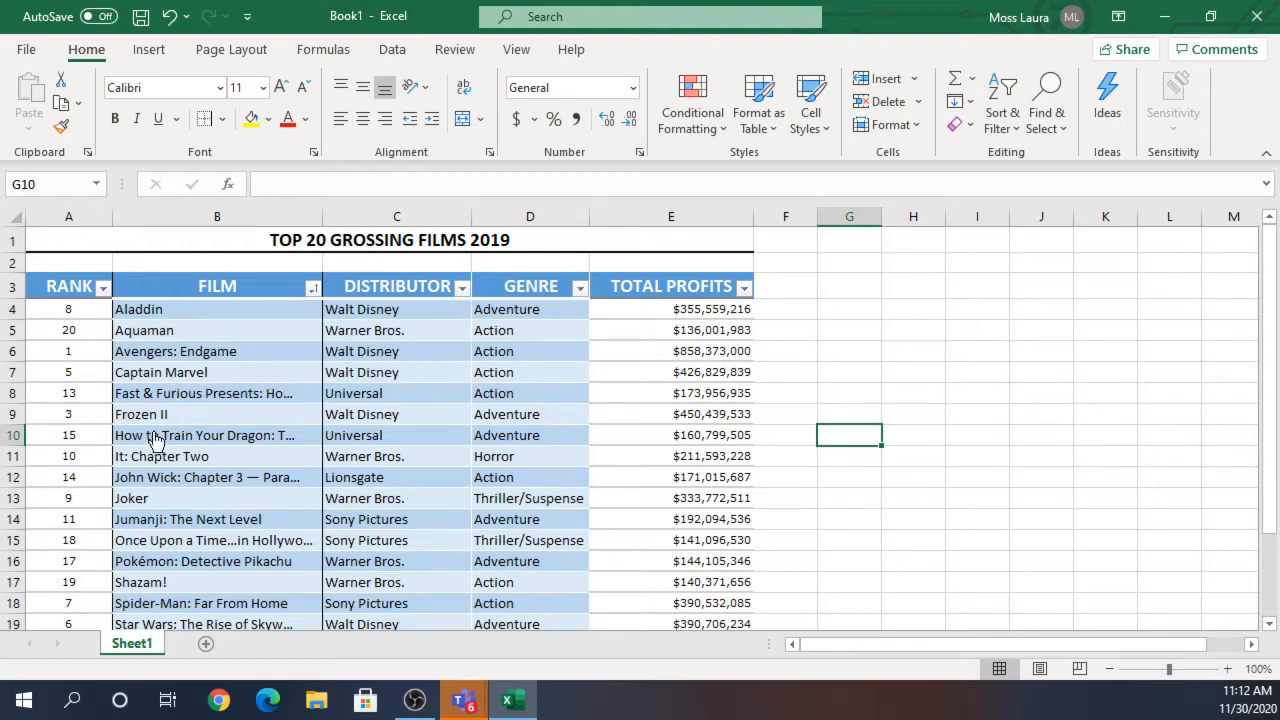
pyautogui.scroll(-1, 192, 571)
pyautogui.scroll(1, 187, 550)
# Check the Teams instructions following item 12, and return to Excel to view the empty rows below the table.
pyautogui.moveTo(463, 700)
pyautogui.click(392, 585)
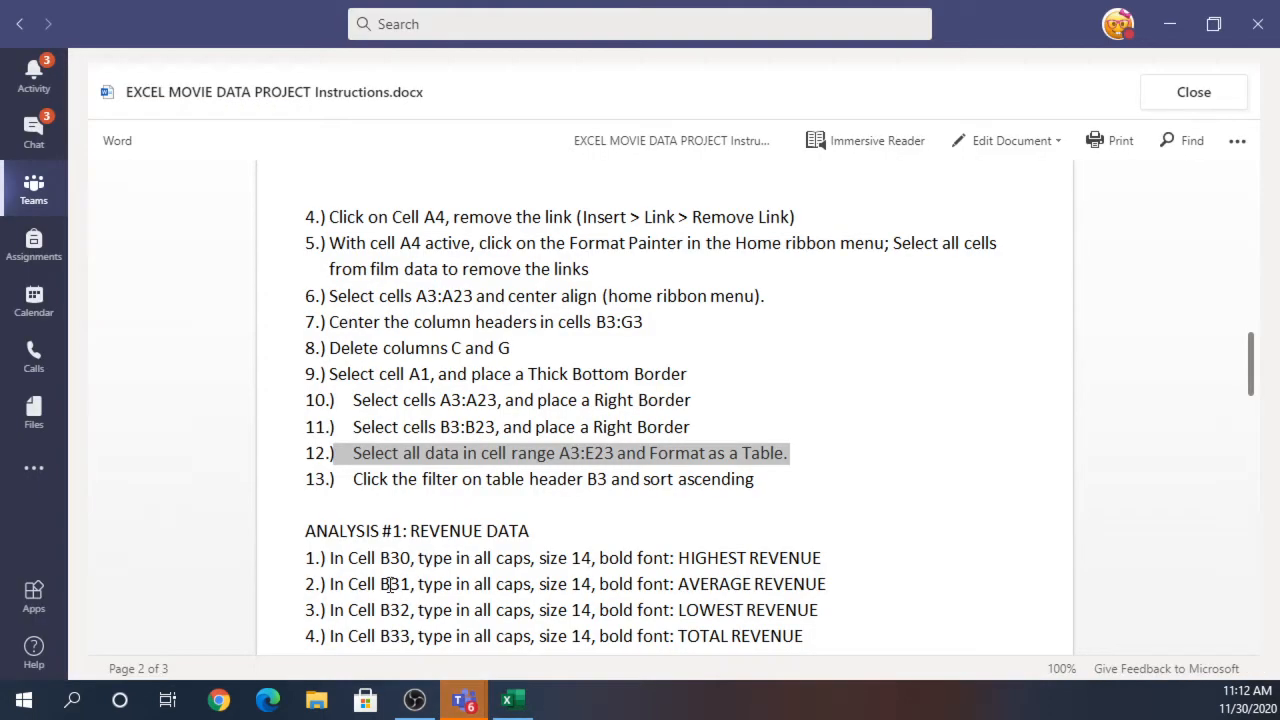
pyautogui.click(810, 472)
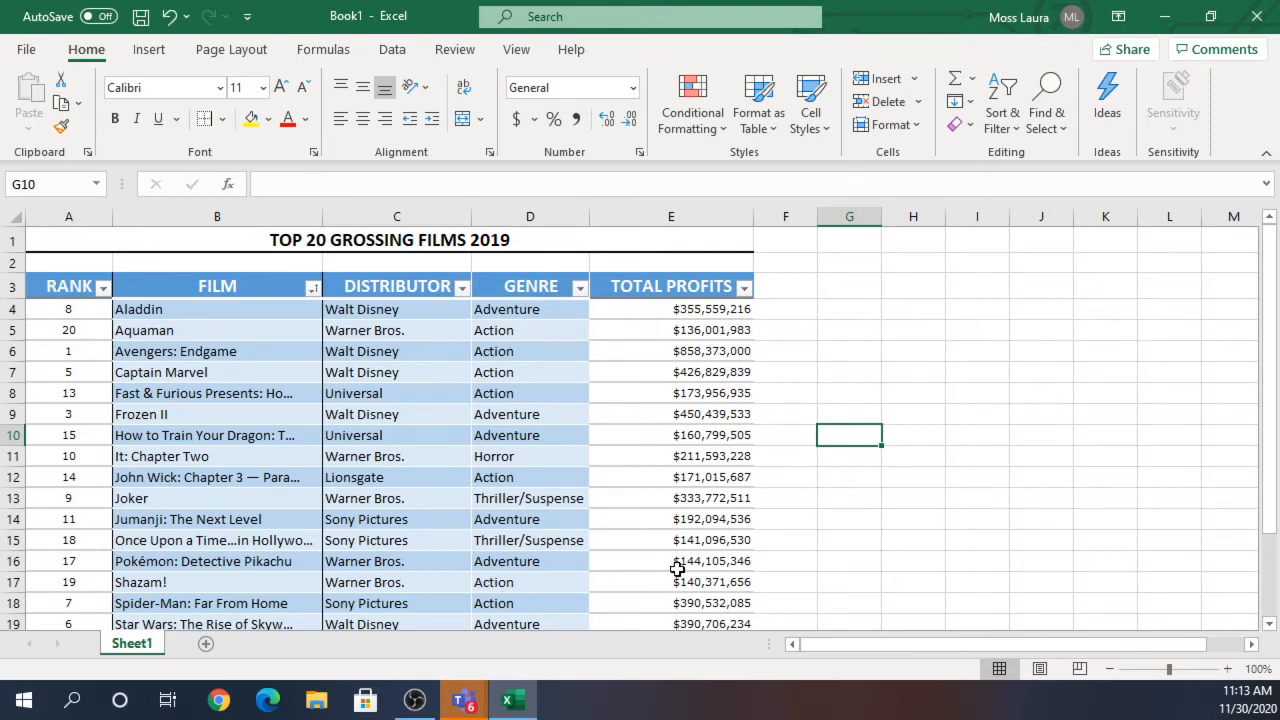
pyautogui.scroll(-2, 677, 568)
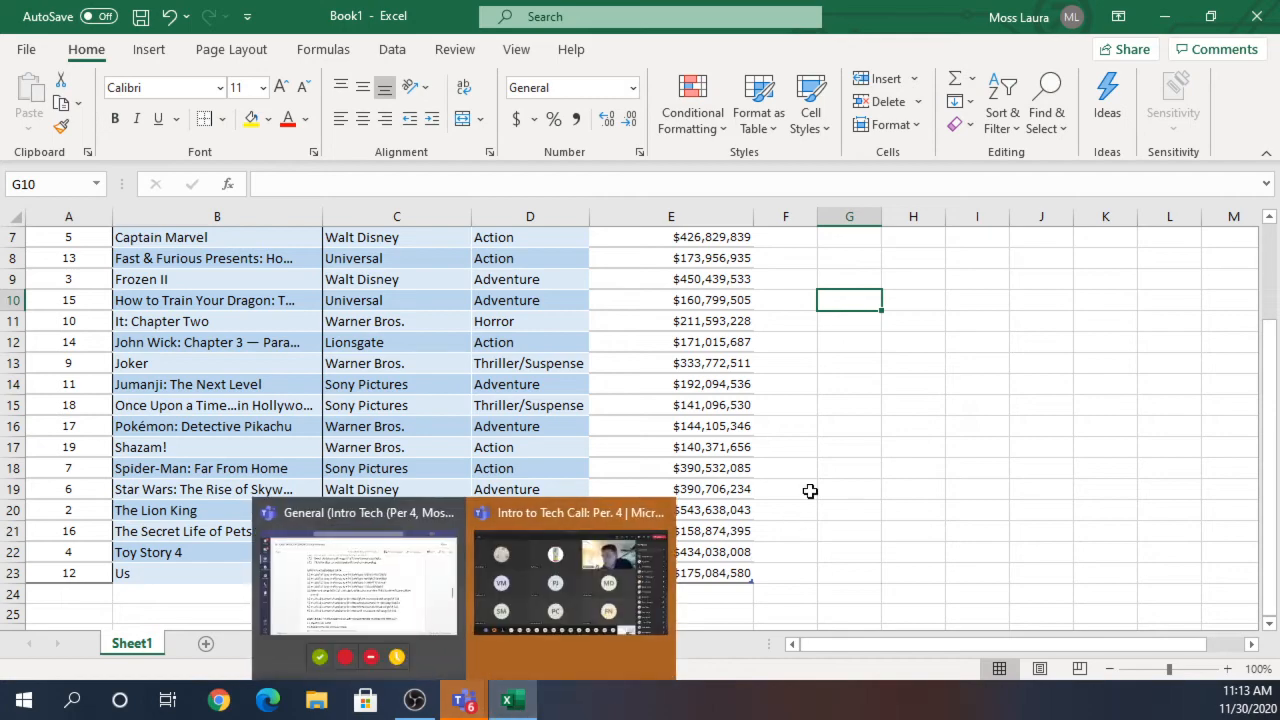
pyautogui.scroll(-3, 810, 491)
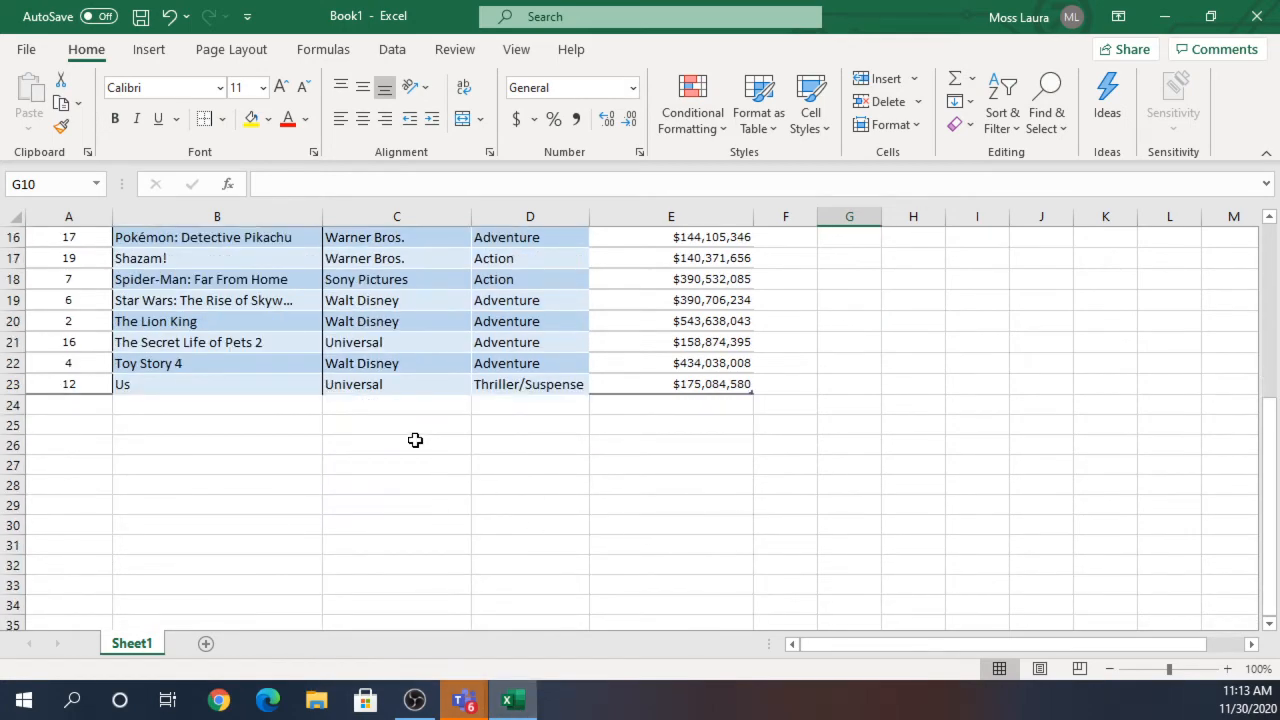
# Review the Analysis #1 revenue items in the Teams instructions and highlight item 1 about cell B30.
pyautogui.click(512, 703)
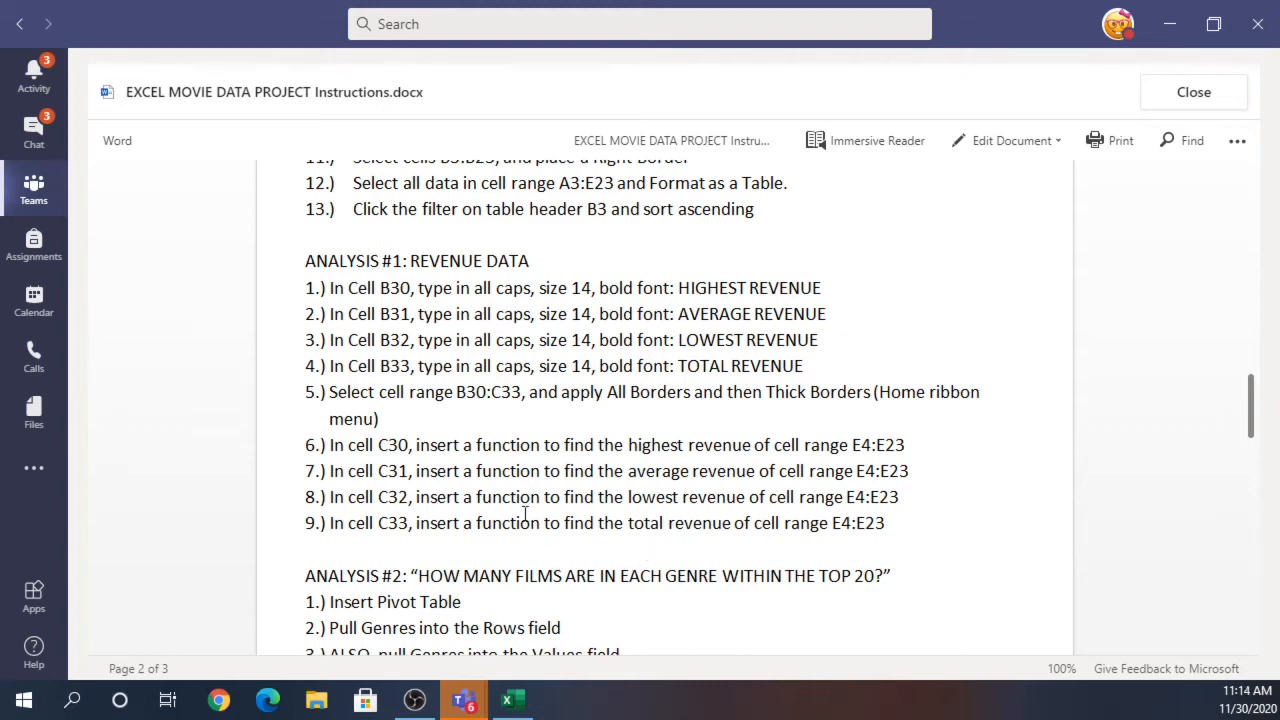
pyautogui.scroll(-3, 480, 365)
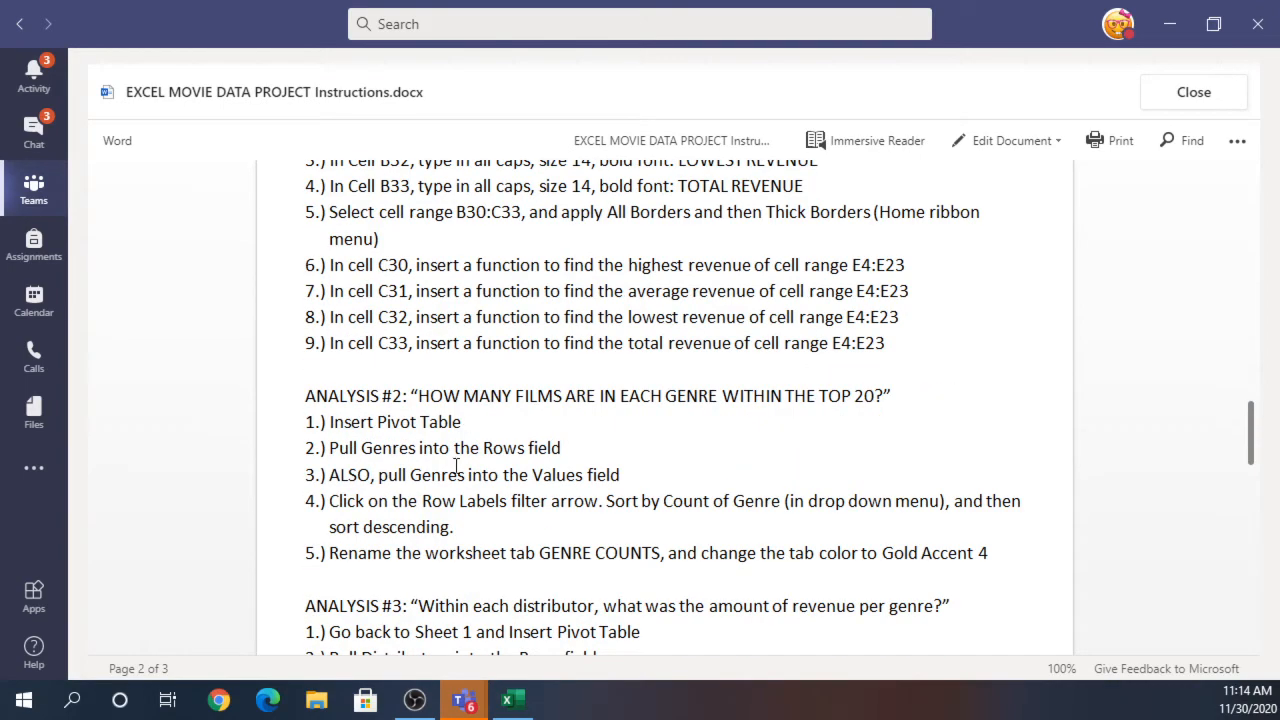
pyautogui.scroll(2, 456, 467)
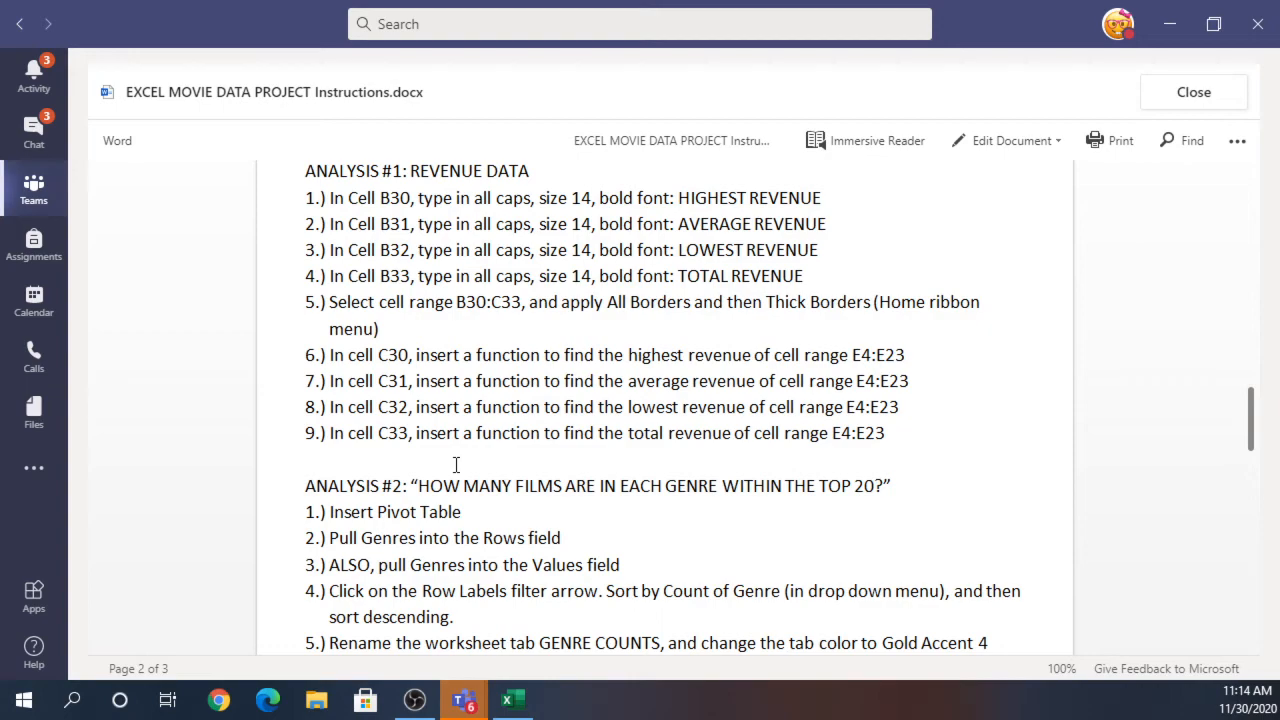
pyautogui.scroll(9, 455, 465)
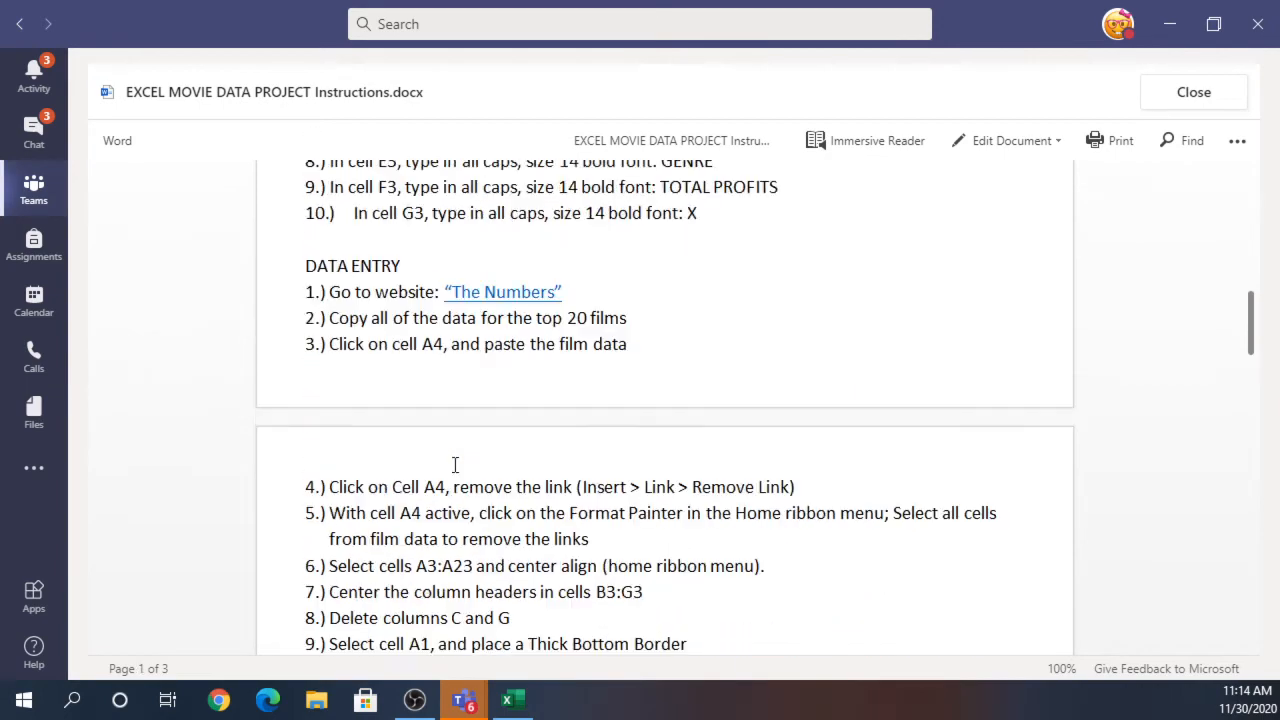
pyautogui.scroll(-8, 455, 465)
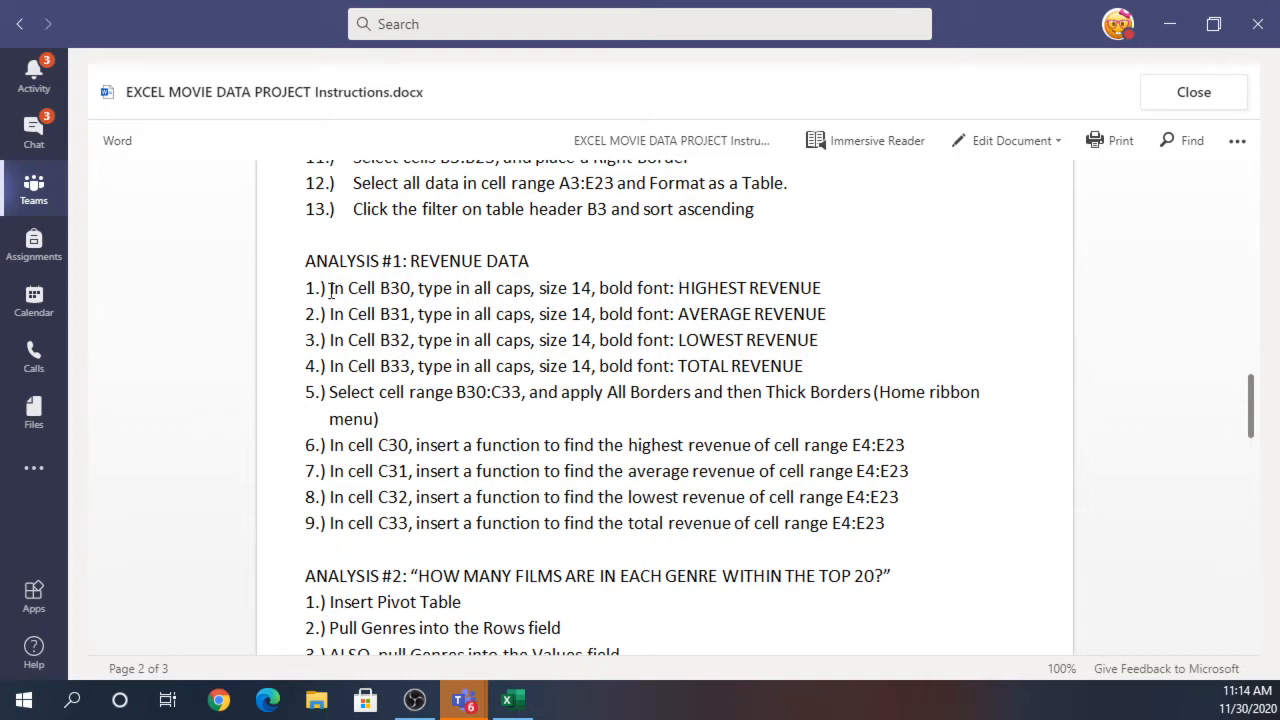
pyautogui.moveTo(331, 290); pyautogui.dragTo(862, 290)
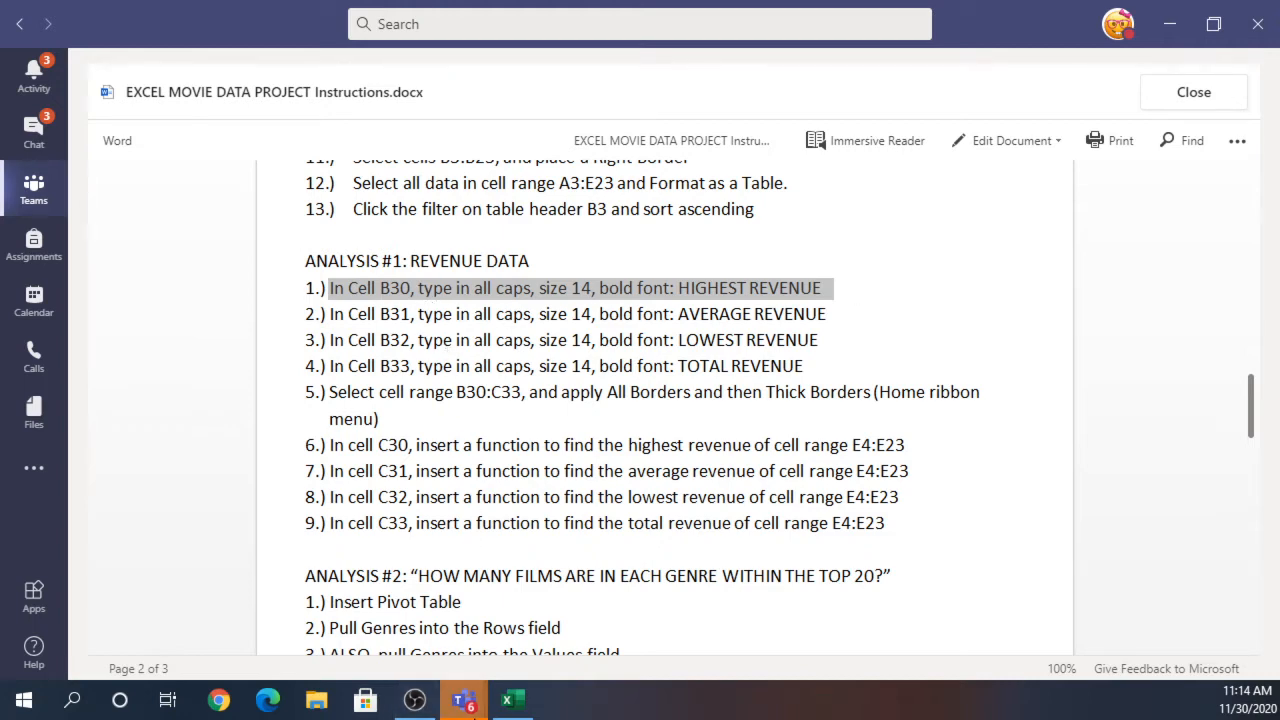
# Switch to Excel, enter HIGHEST REVENUE in cell B30, and return to the Teams instructions.
pyautogui.click(507, 700)
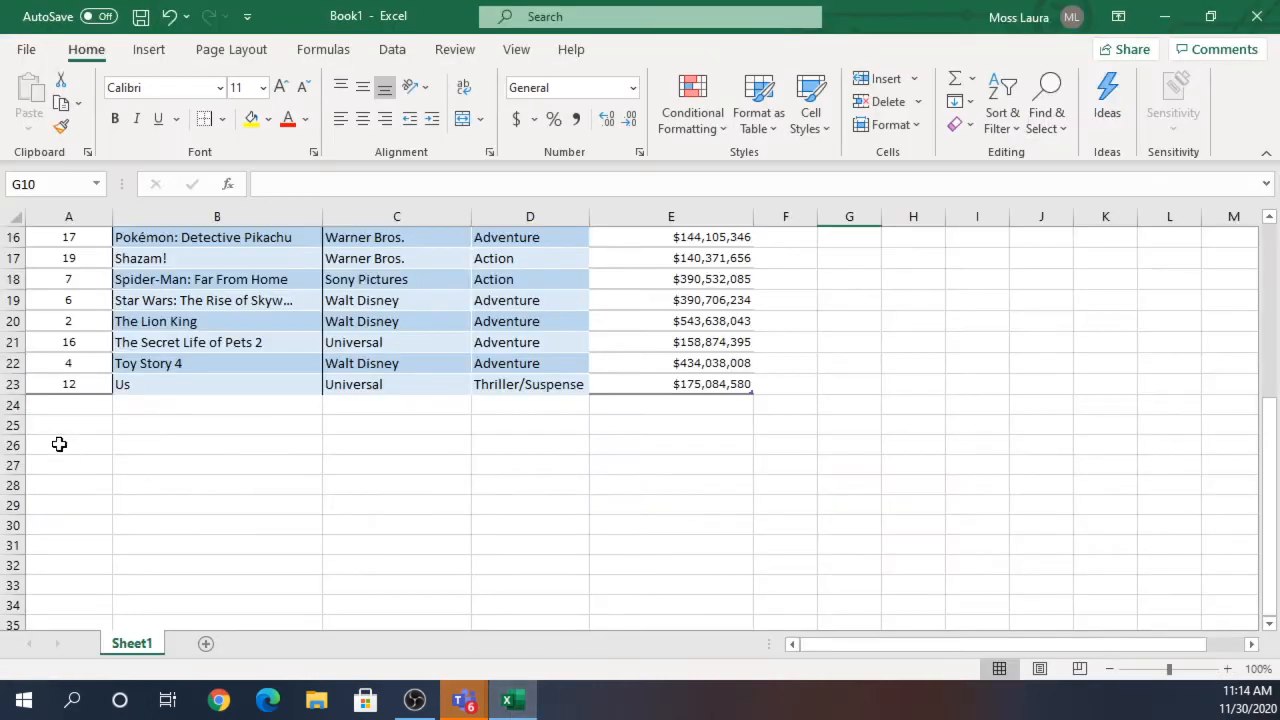
pyautogui.click(163, 524)
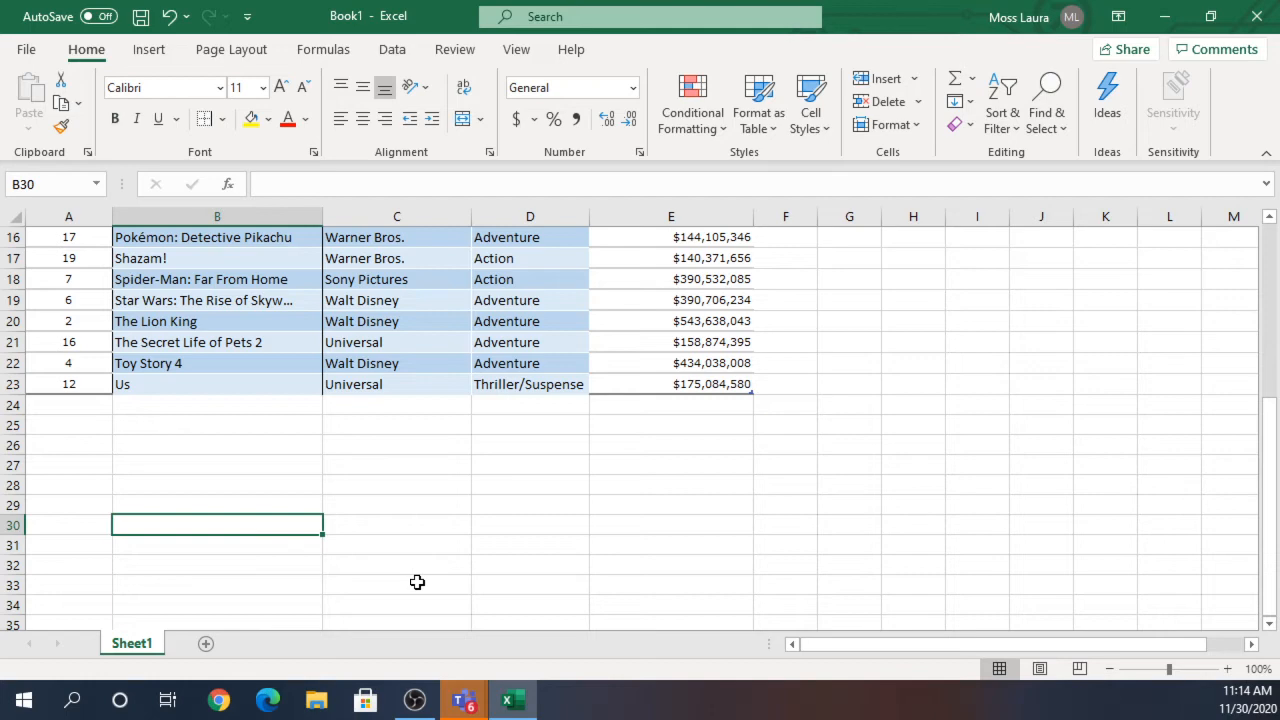
pyautogui.write('Hi')
pyautogui.press('BackSpace')
pyautogui.press('BackSpace')
pyautogui.write('HI')
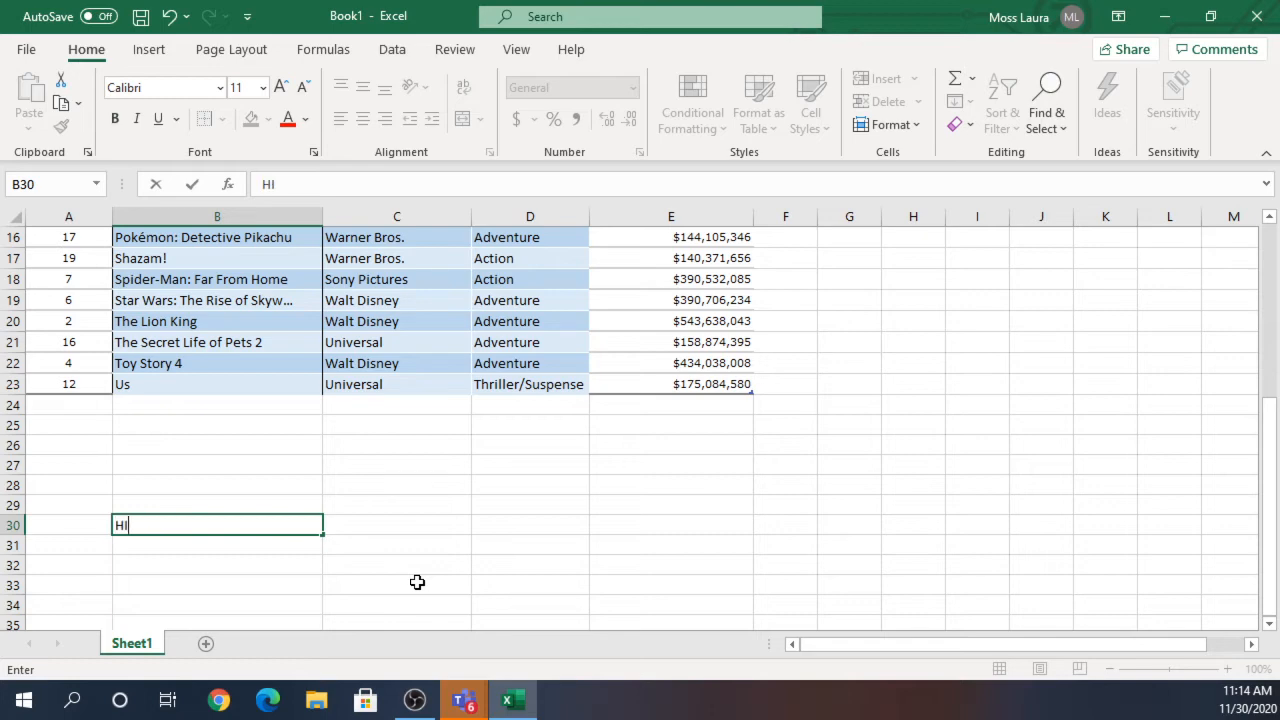
pyautogui.write('GHEST RE')
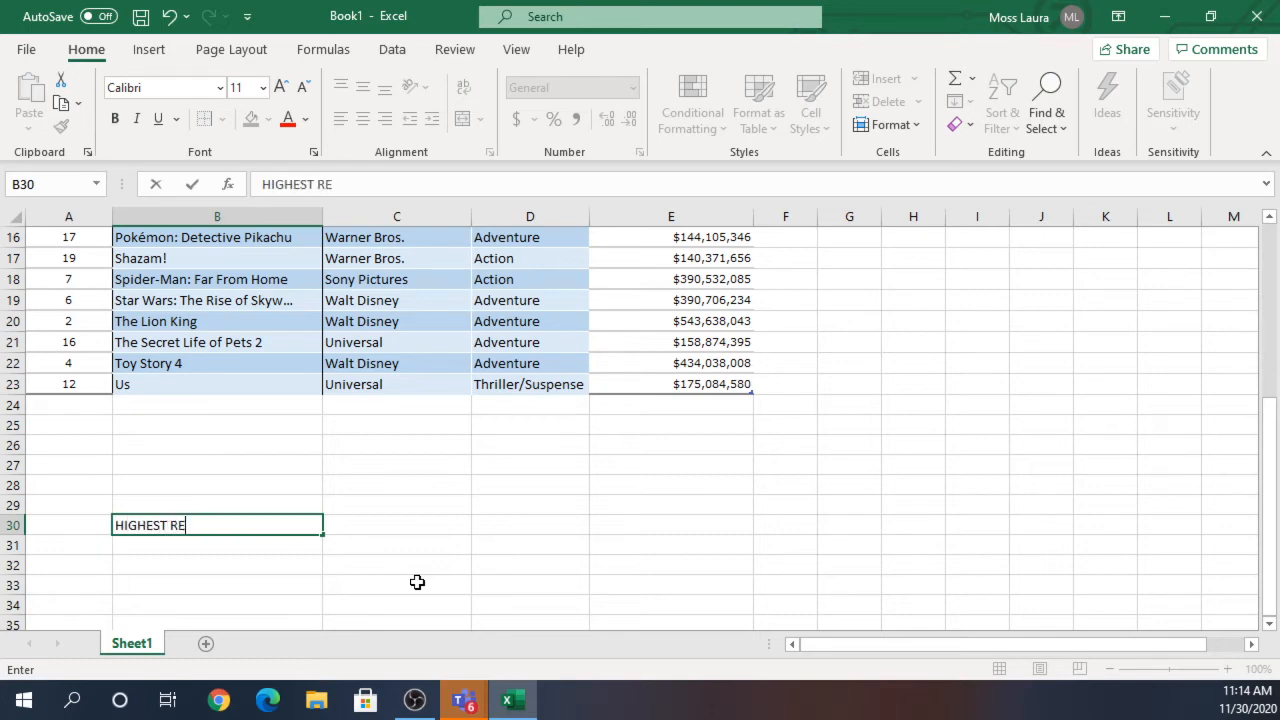
pyautogui.write('VENUE')
pyautogui.press('Return')
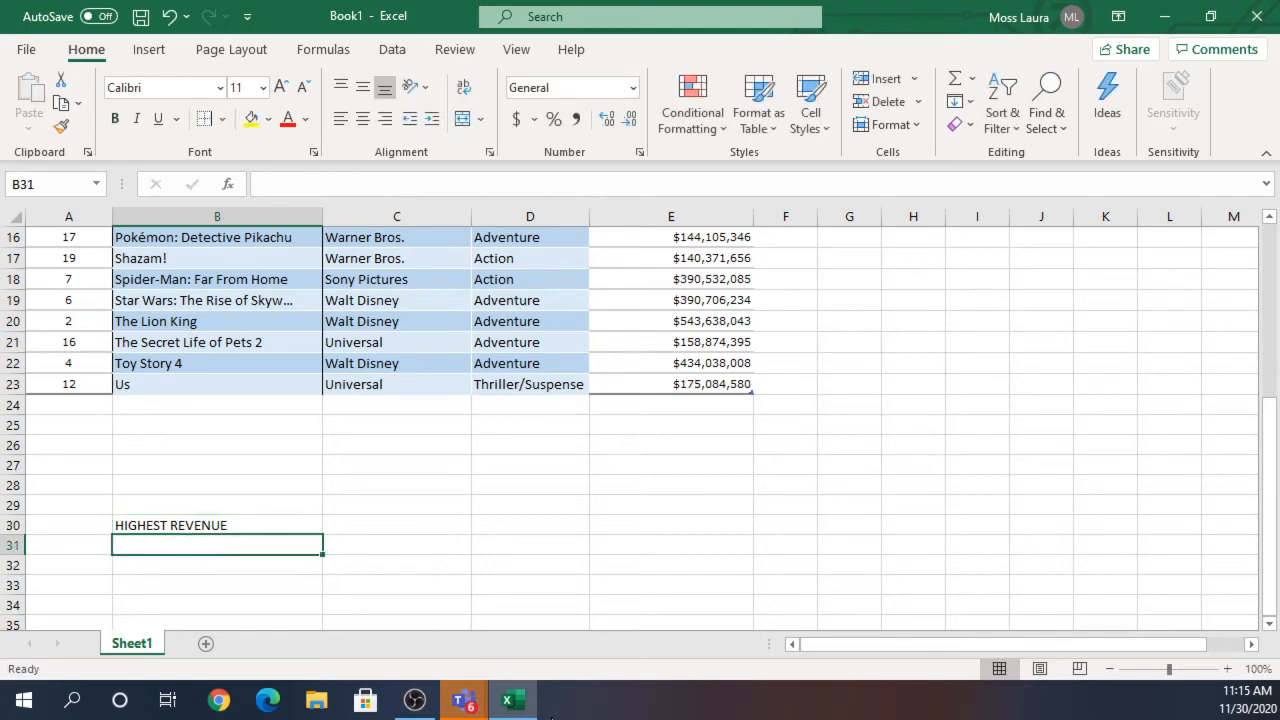
pyautogui.click(515, 701)
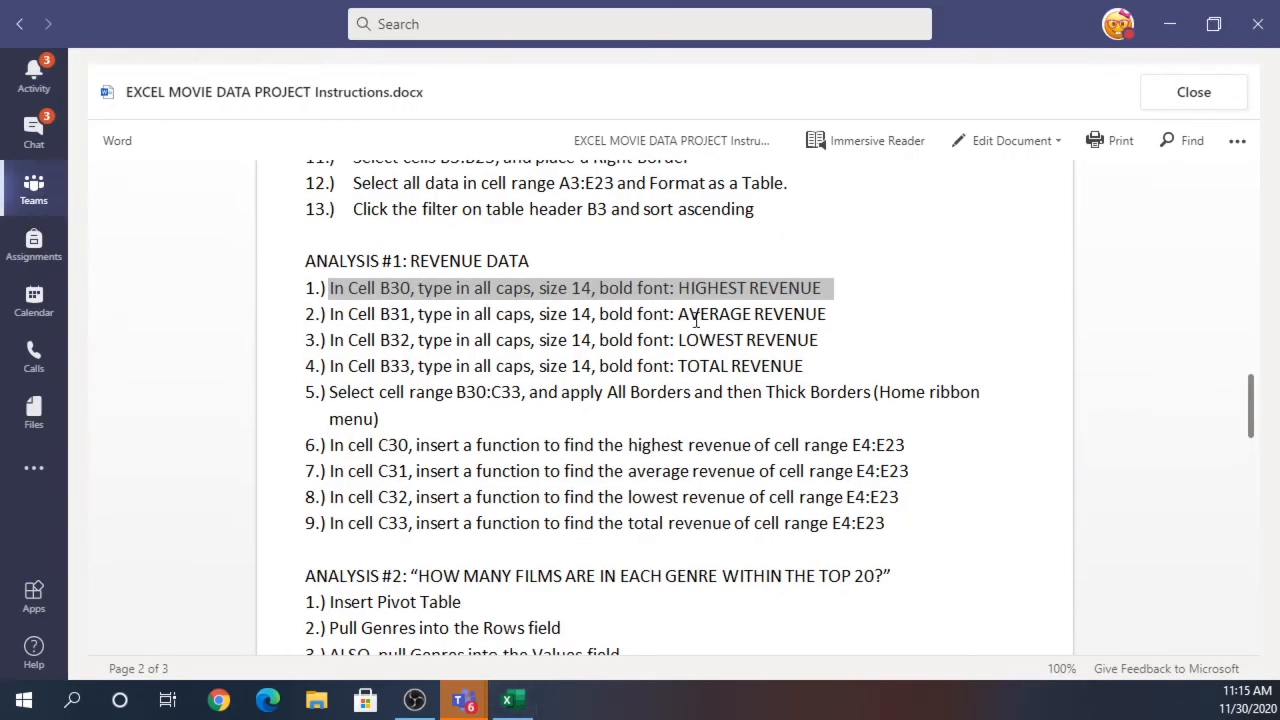
# Highlight the item 2 label in the Teams instructions, switch to Excel, and enter AVERAGE REVENUE in cell B31.
pyautogui.moveTo(678, 314); pyautogui.dragTo(840, 316)
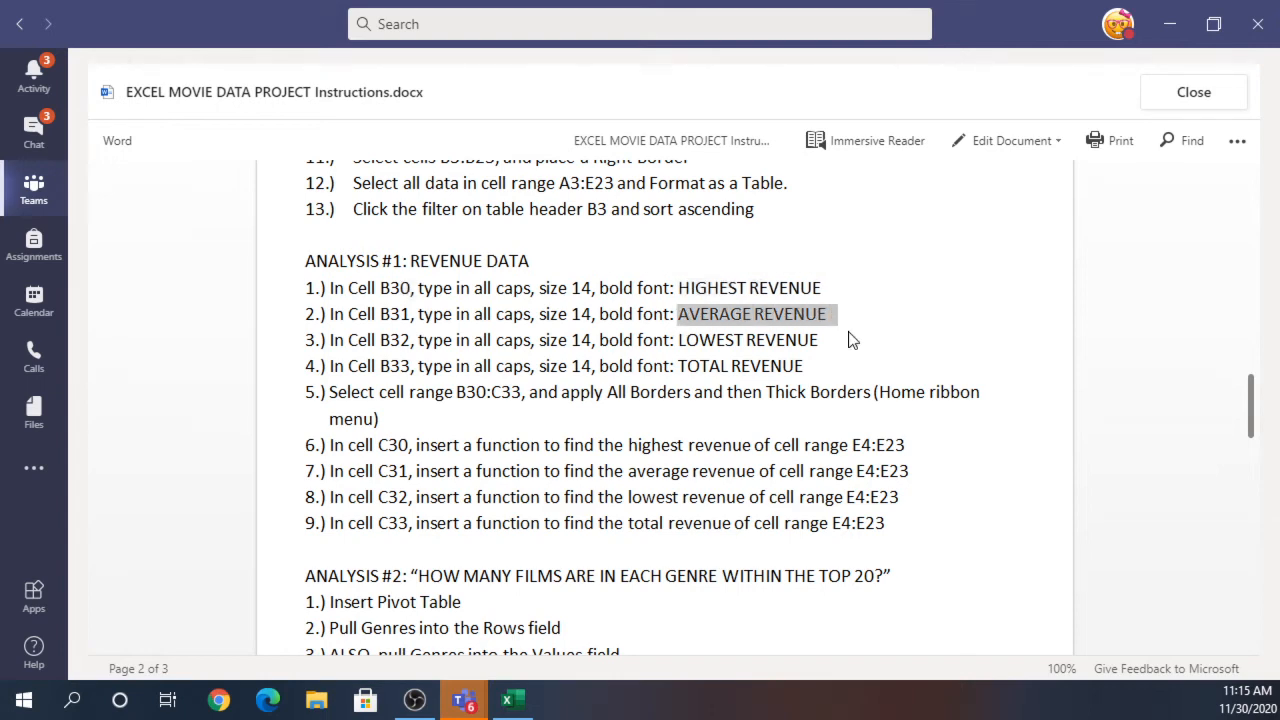
pyautogui.click(510, 701)
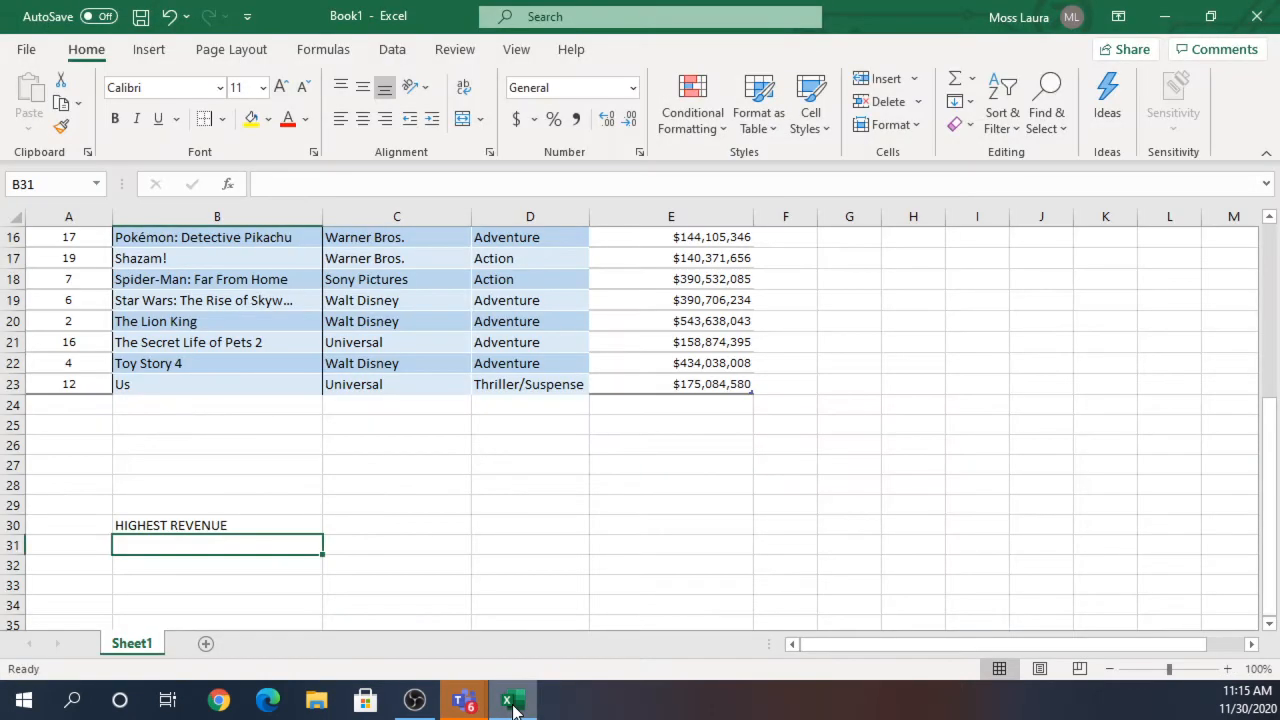
pyautogui.write('AVER')
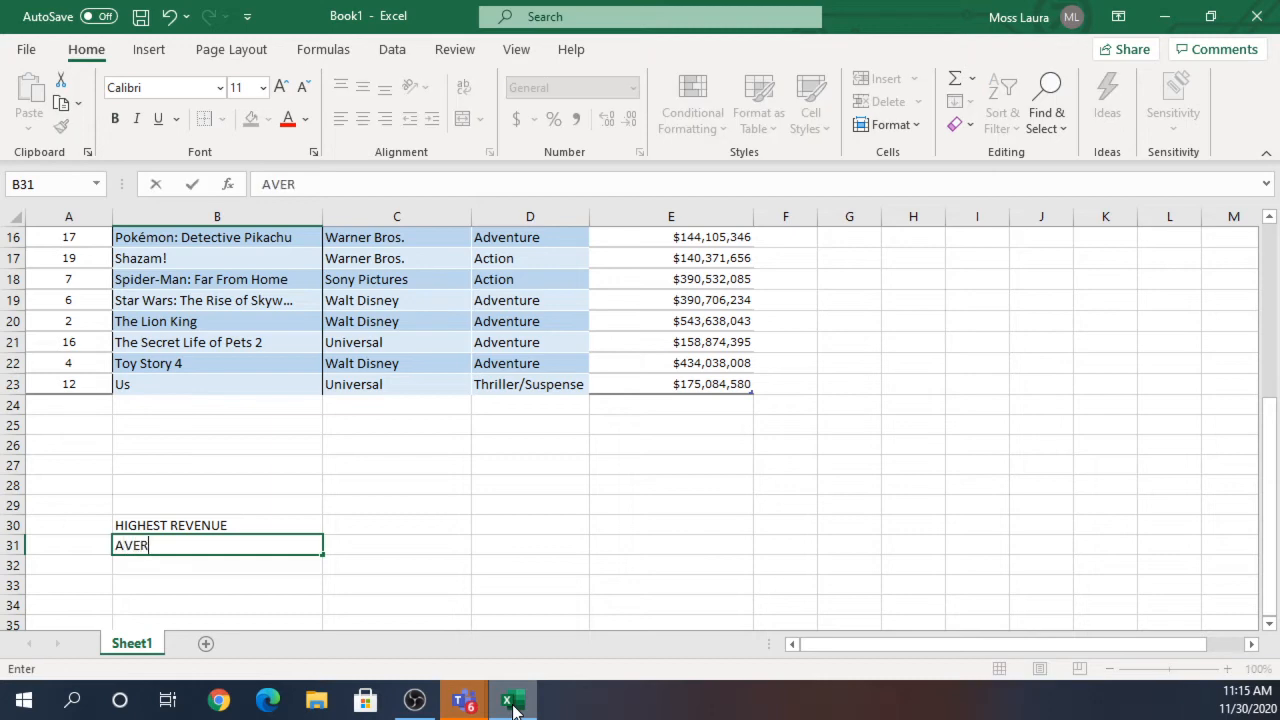
pyautogui.write('AGE REVENUE')
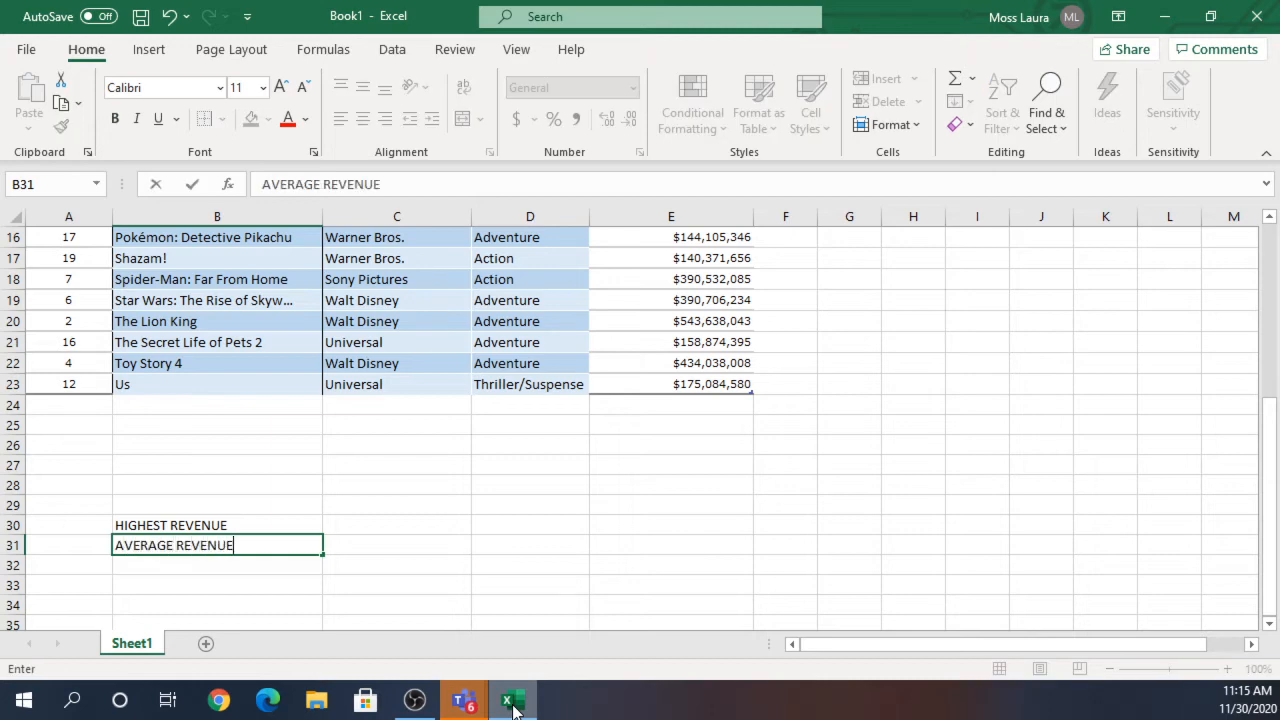
pyautogui.press('Return')
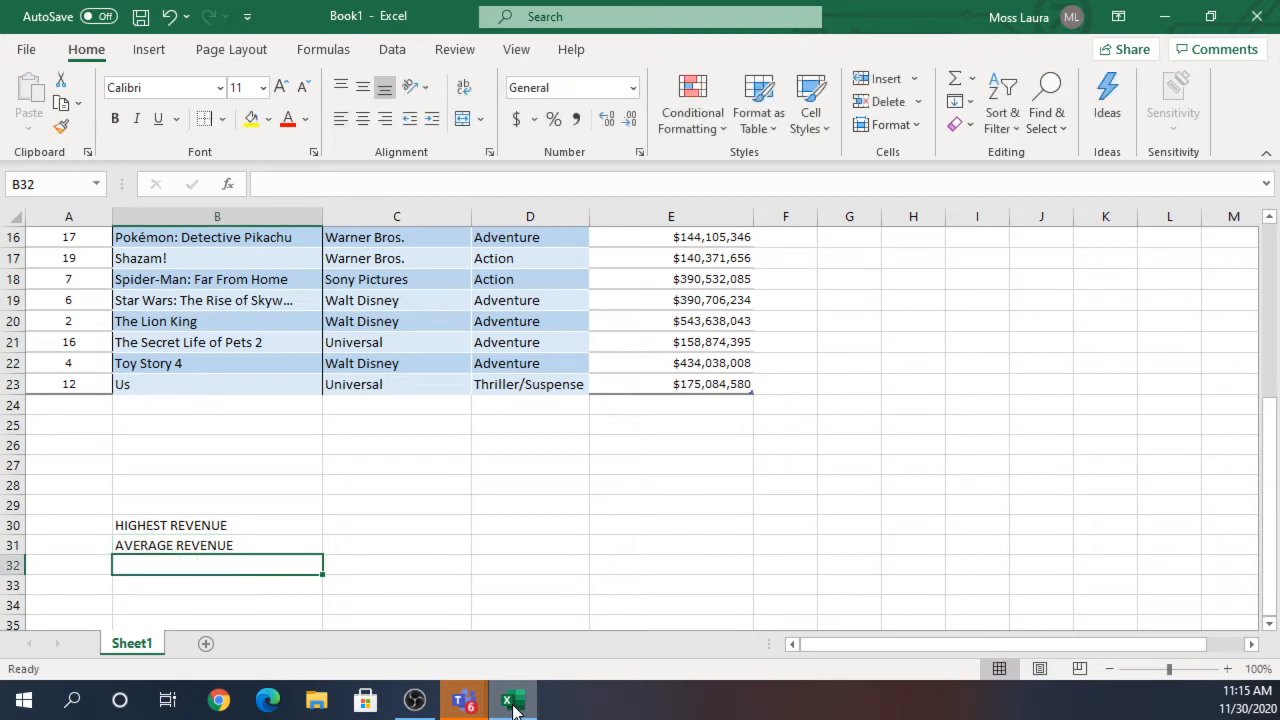
# Enter LOWEST REVENUE in cell B32 and TOTAL REVENUE in cell B33.
pyautogui.write('L')
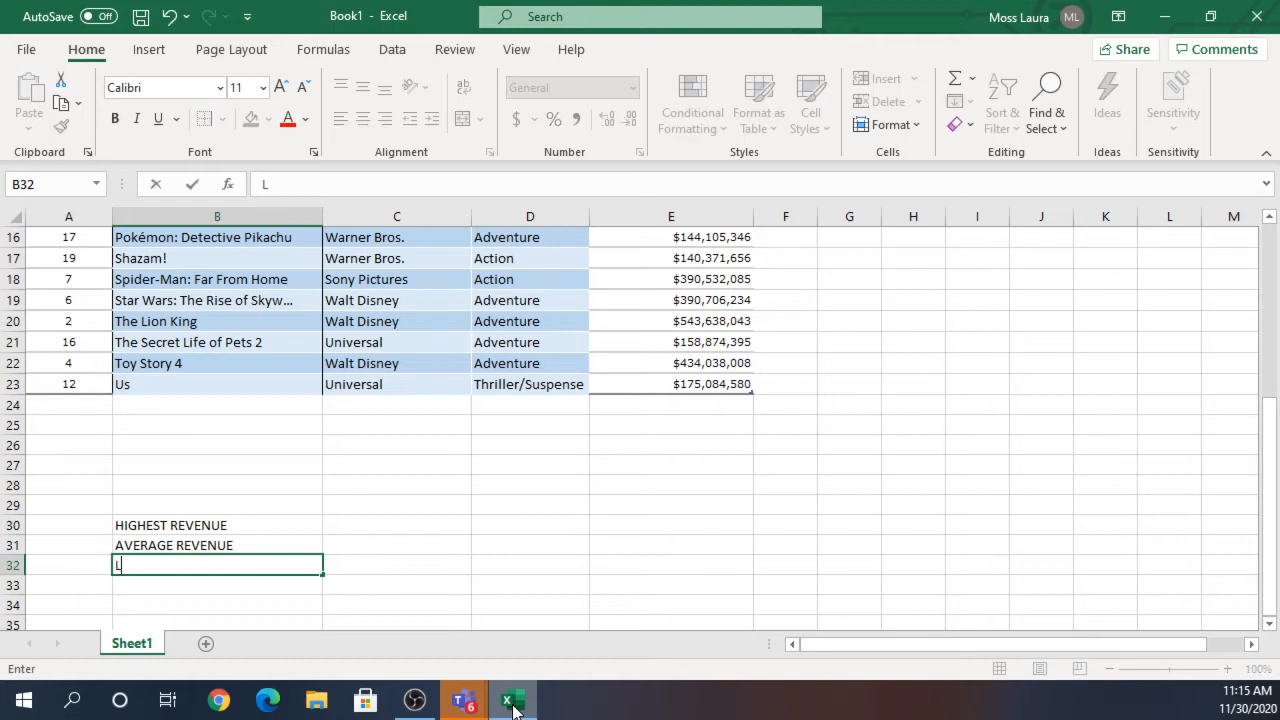
pyautogui.write('OWEST REVENUE')
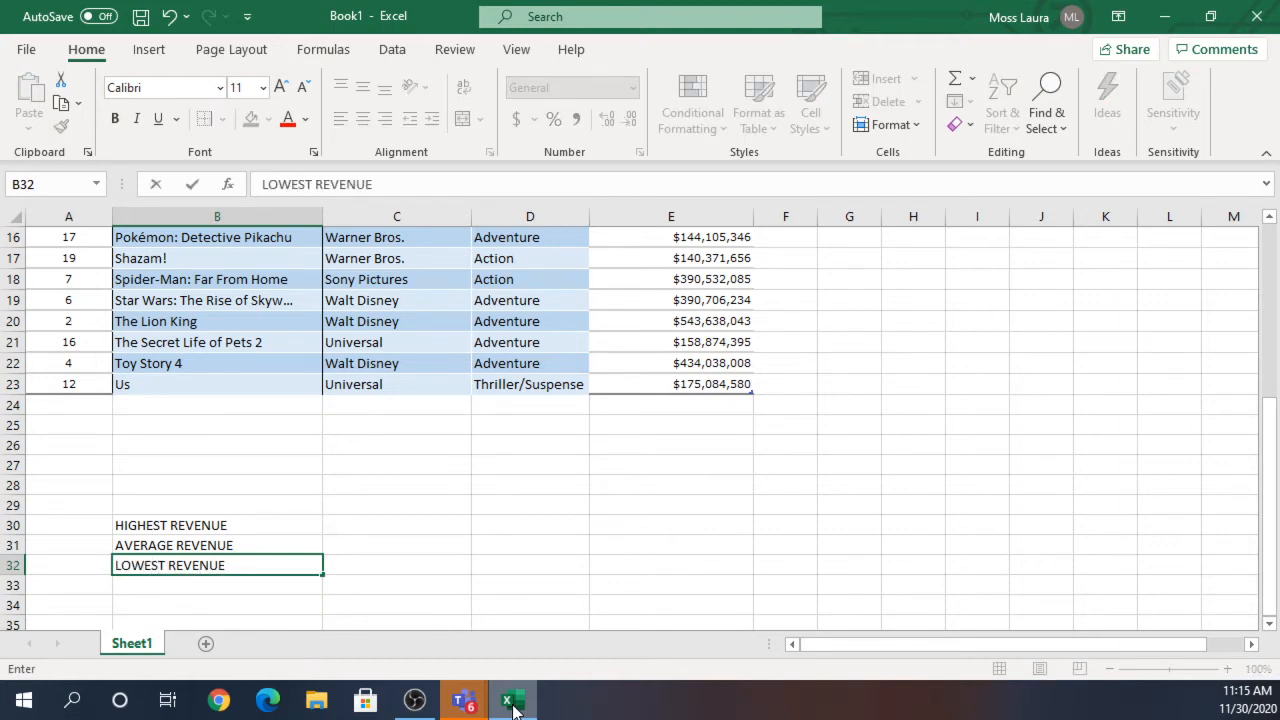
pyautogui.press('Return')
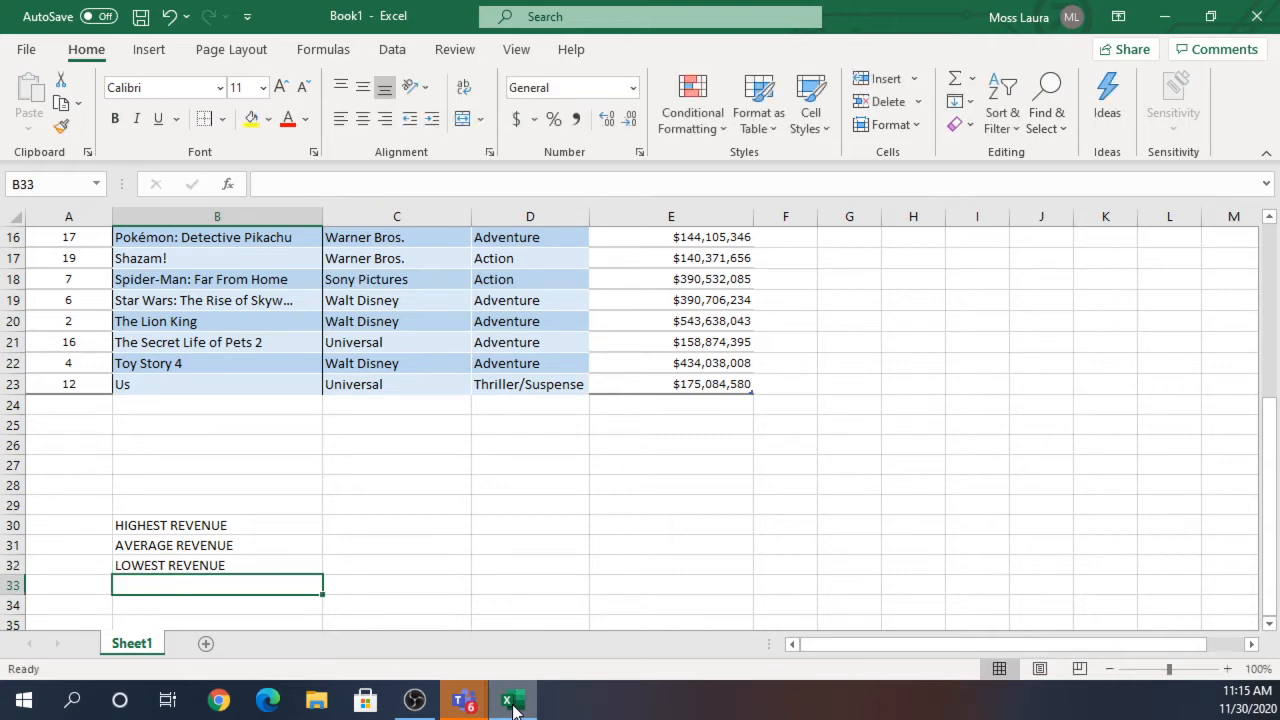
pyautogui.write('TOTAL REVENU')
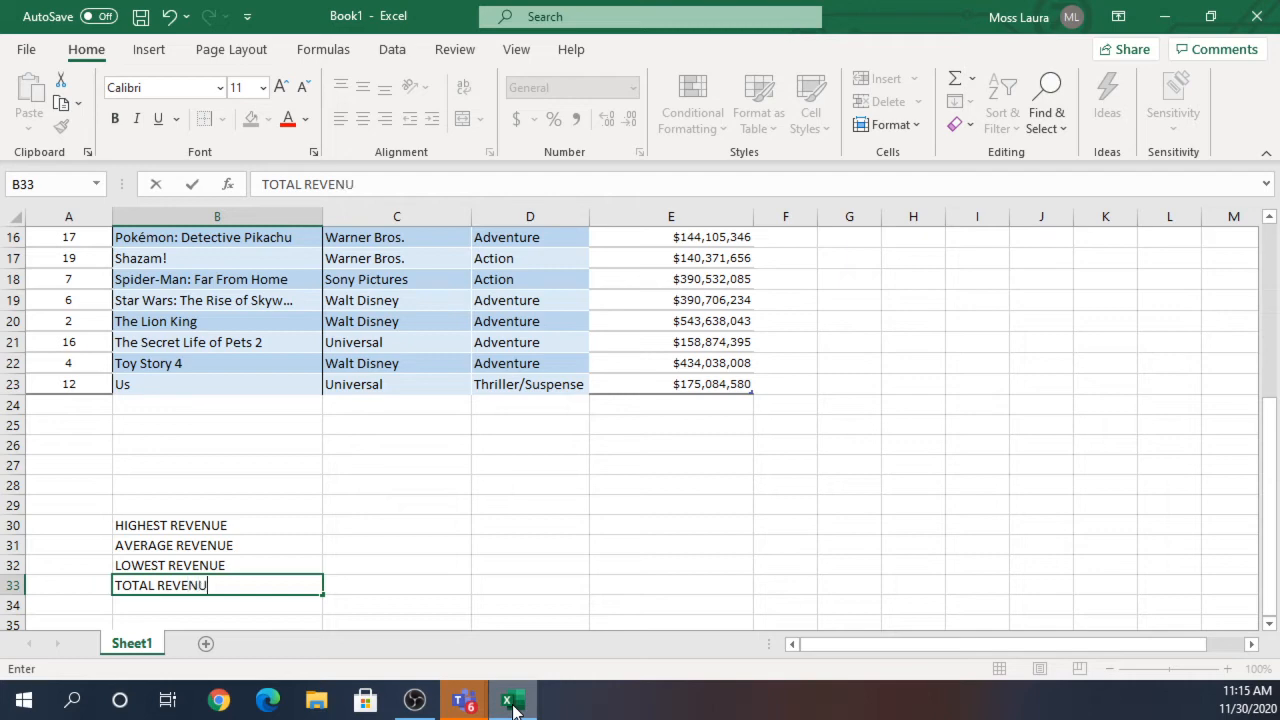
pyautogui.write('E')
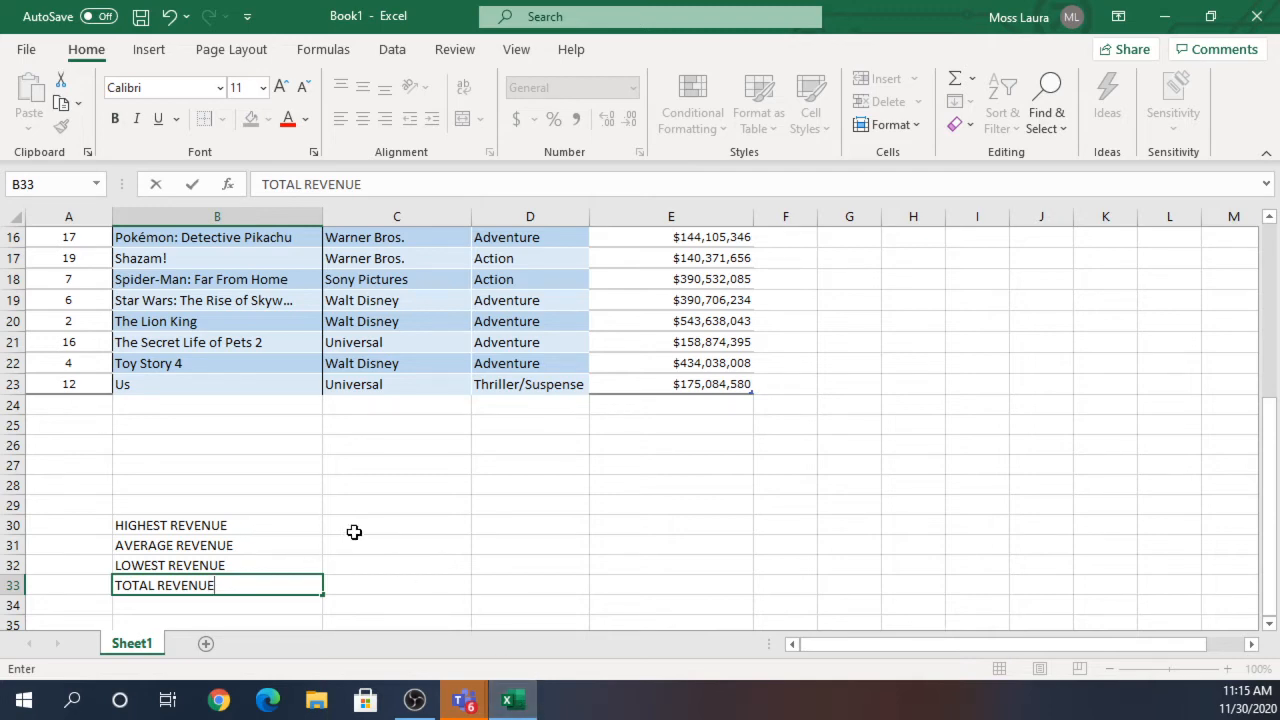
# Format the revenue labels in cells B30:B33 with font size 14 and bold.
pyautogui.click(283, 523)
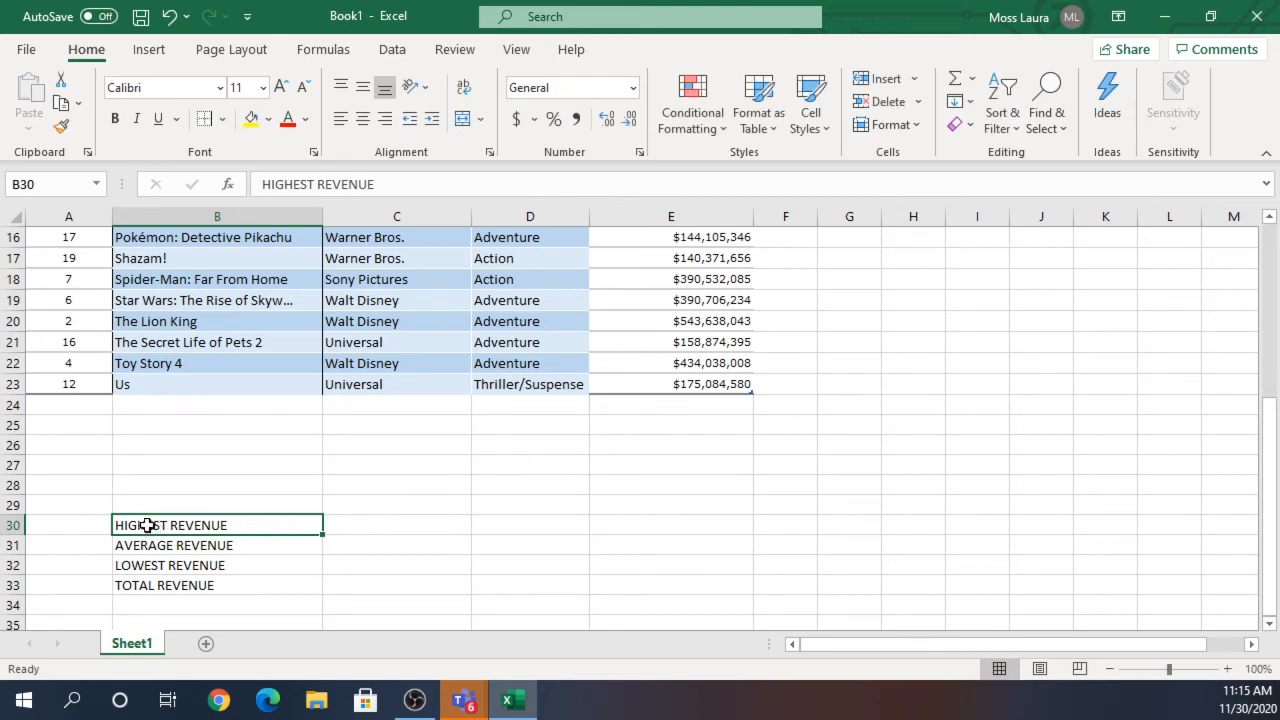
pyautogui.keyDown('shift'); pyautogui.click(147, 591); pyautogui.keyUp('shift')
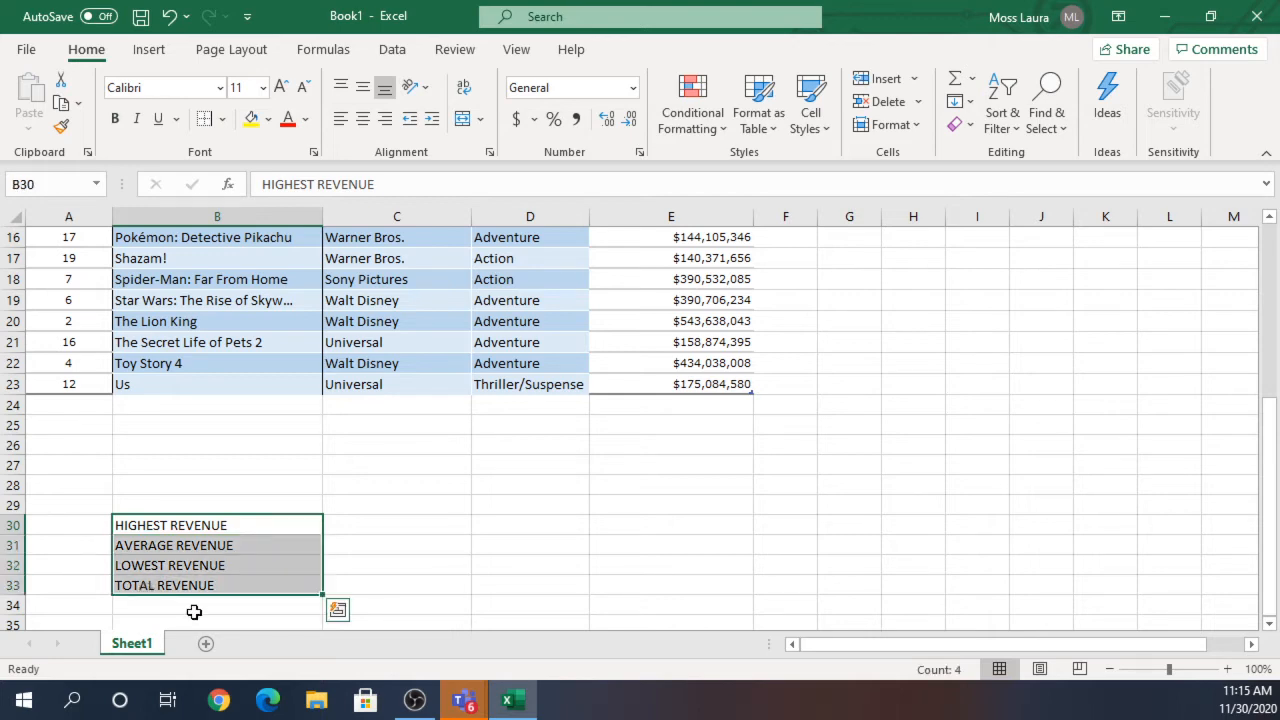
pyautogui.click(264, 88)
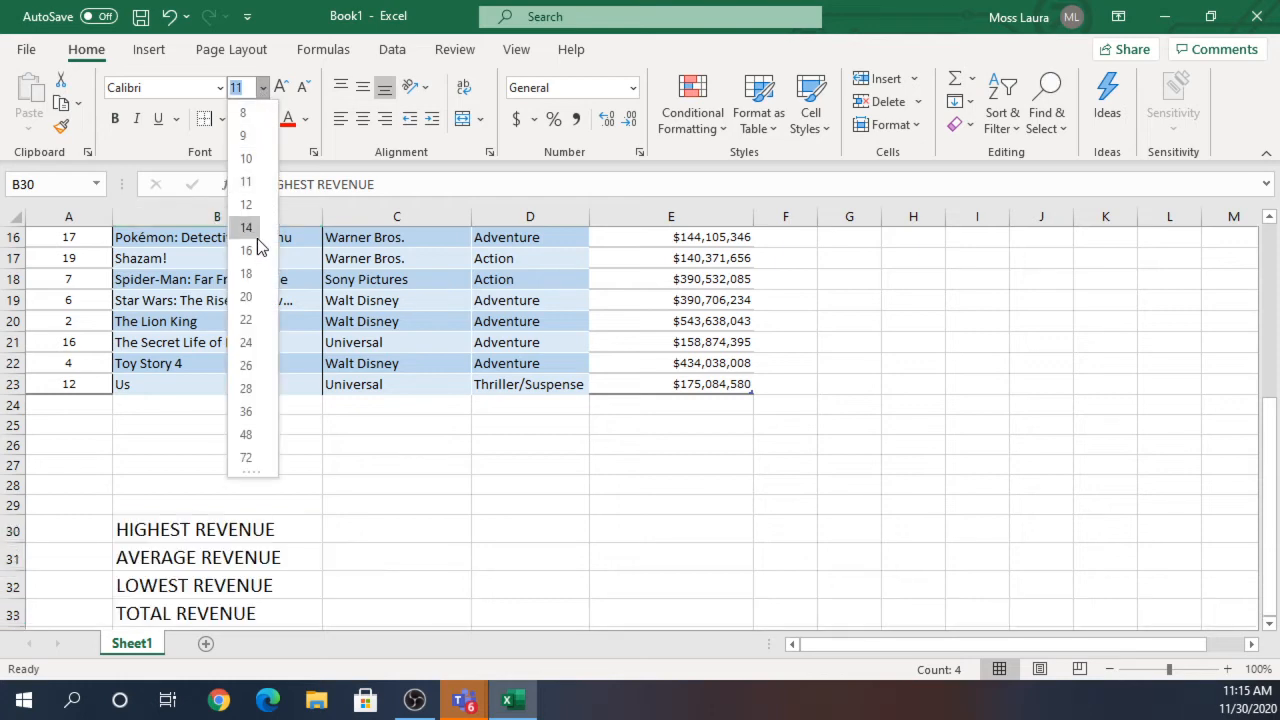
pyautogui.click(255, 233)
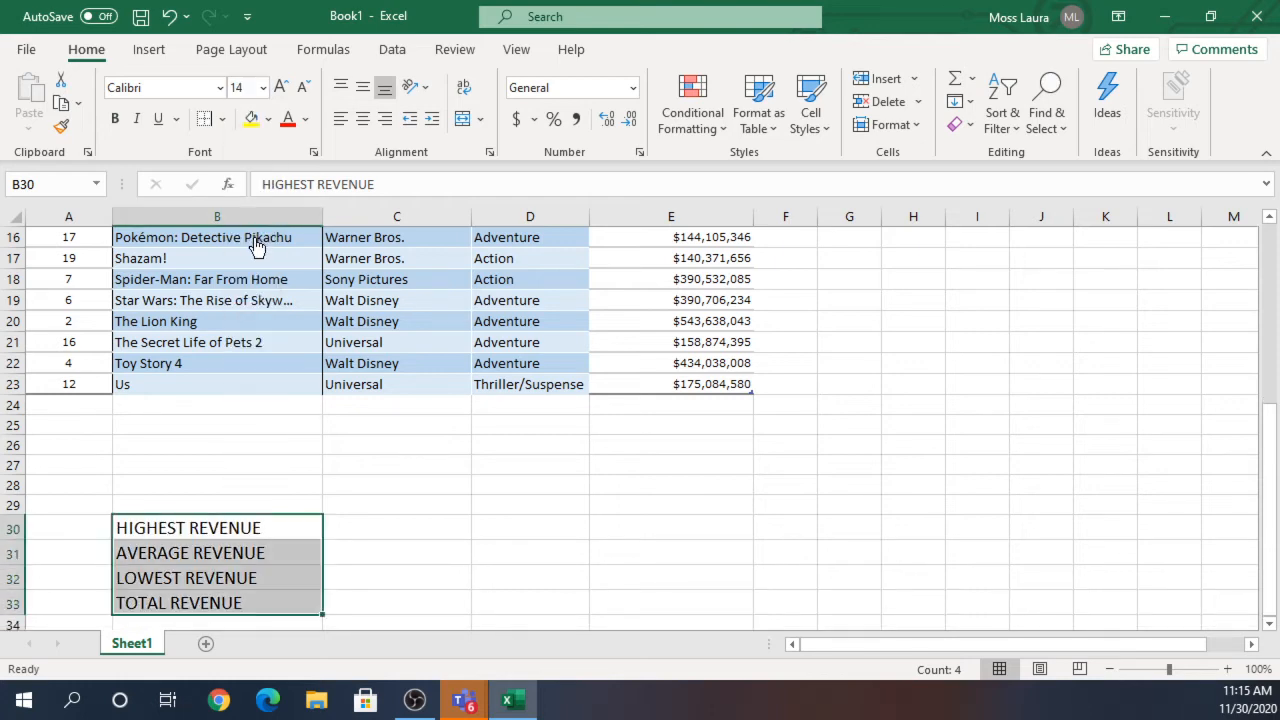
pyautogui.click(112, 119)
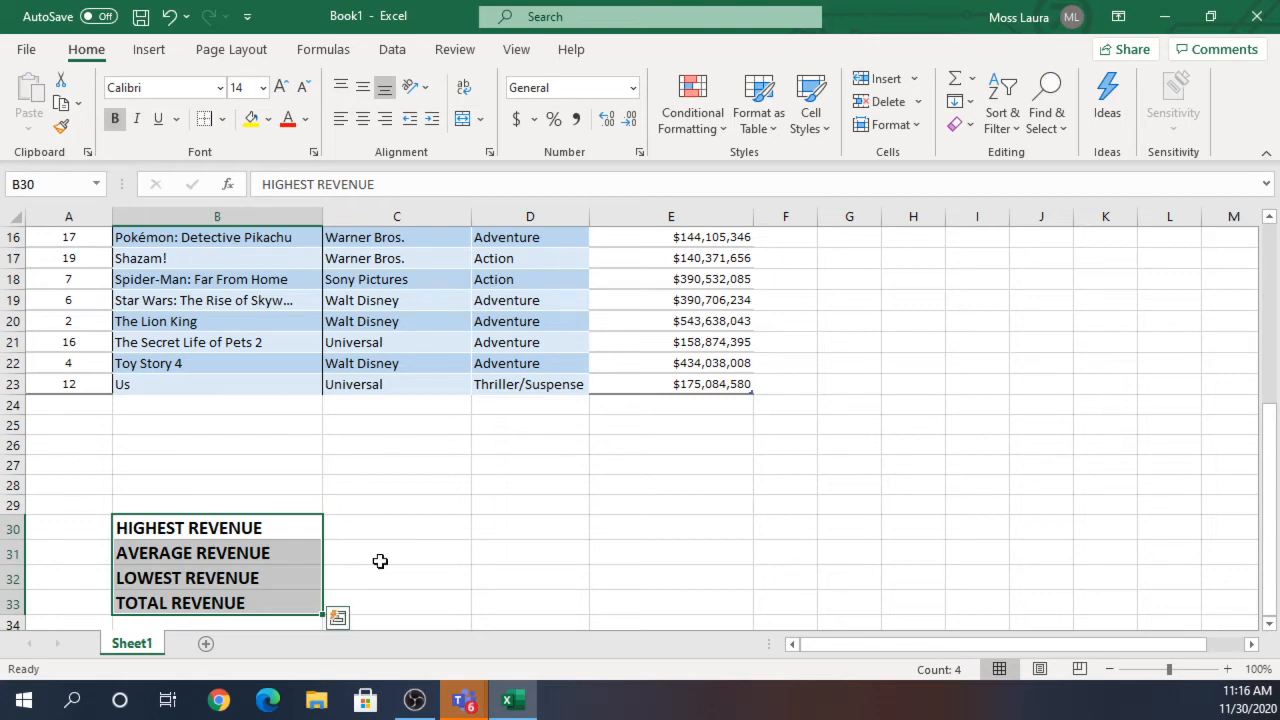
# Switch to the Teams instructions and highlight the cell range B30:C33 in item 5 of Analysis #1.
pyautogui.moveTo(475, 708)
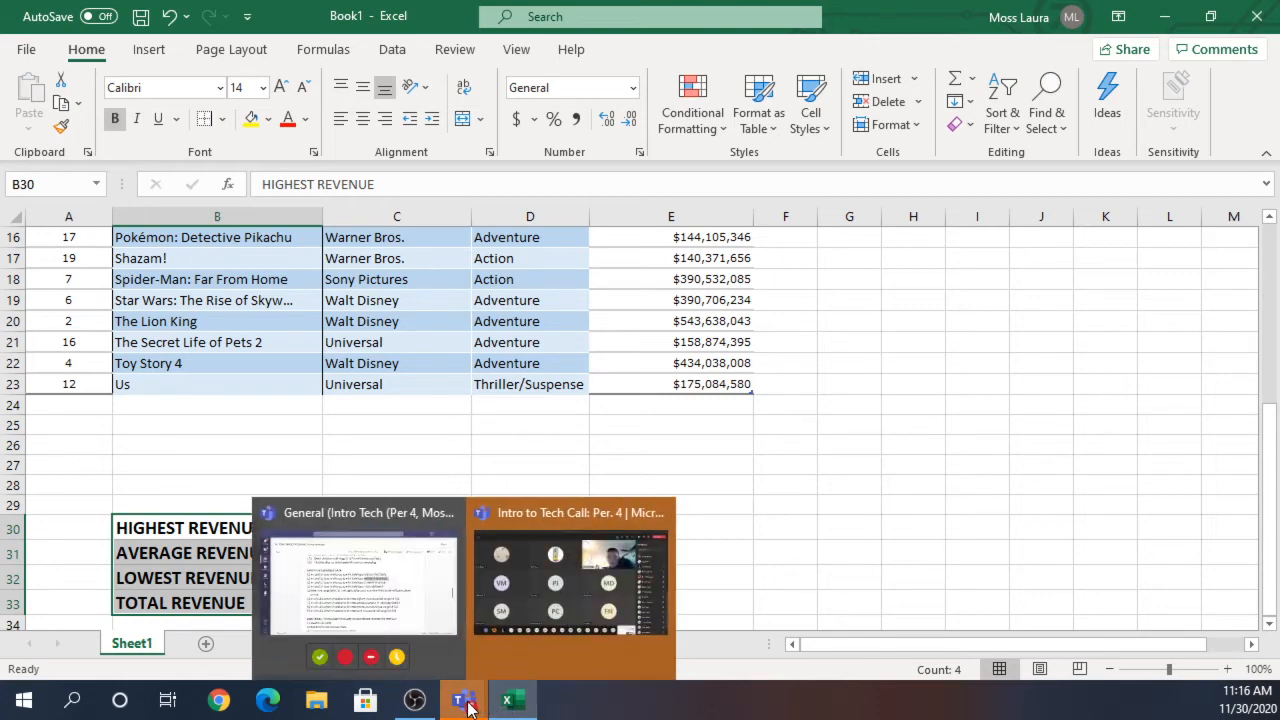
pyautogui.click(391, 581)
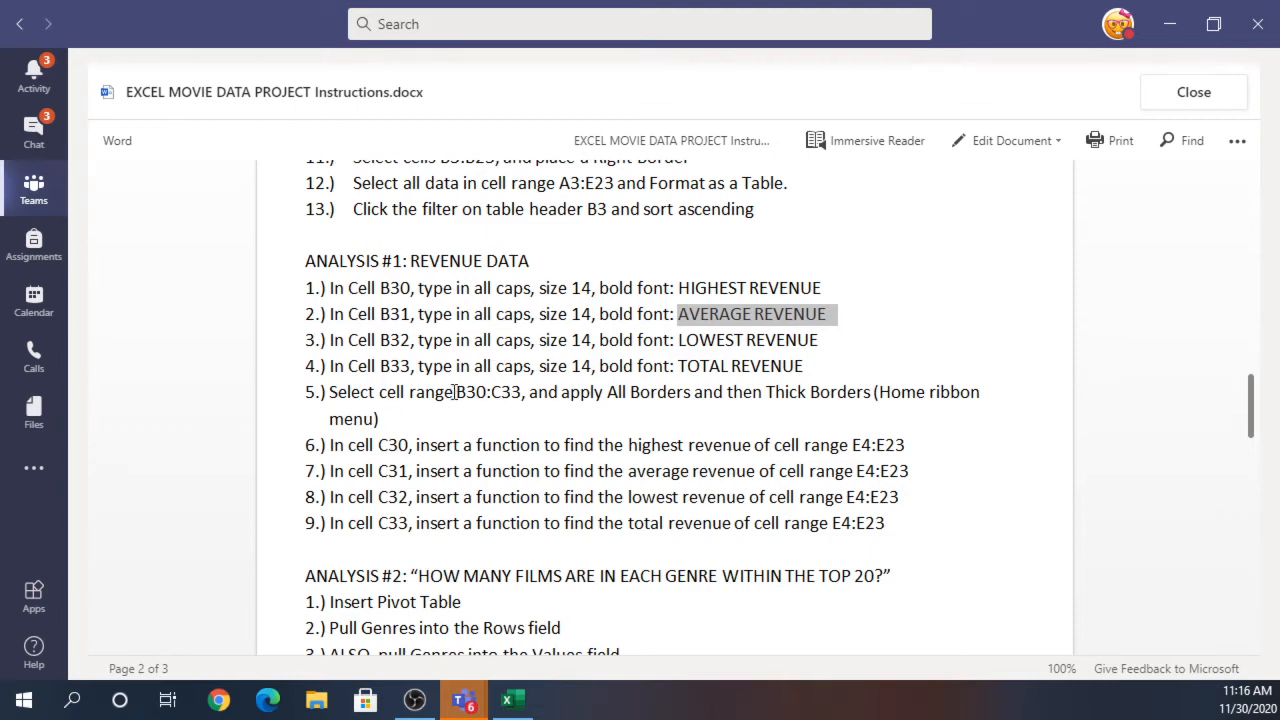
pyautogui.moveTo(445, 393); pyautogui.dragTo(529, 388)
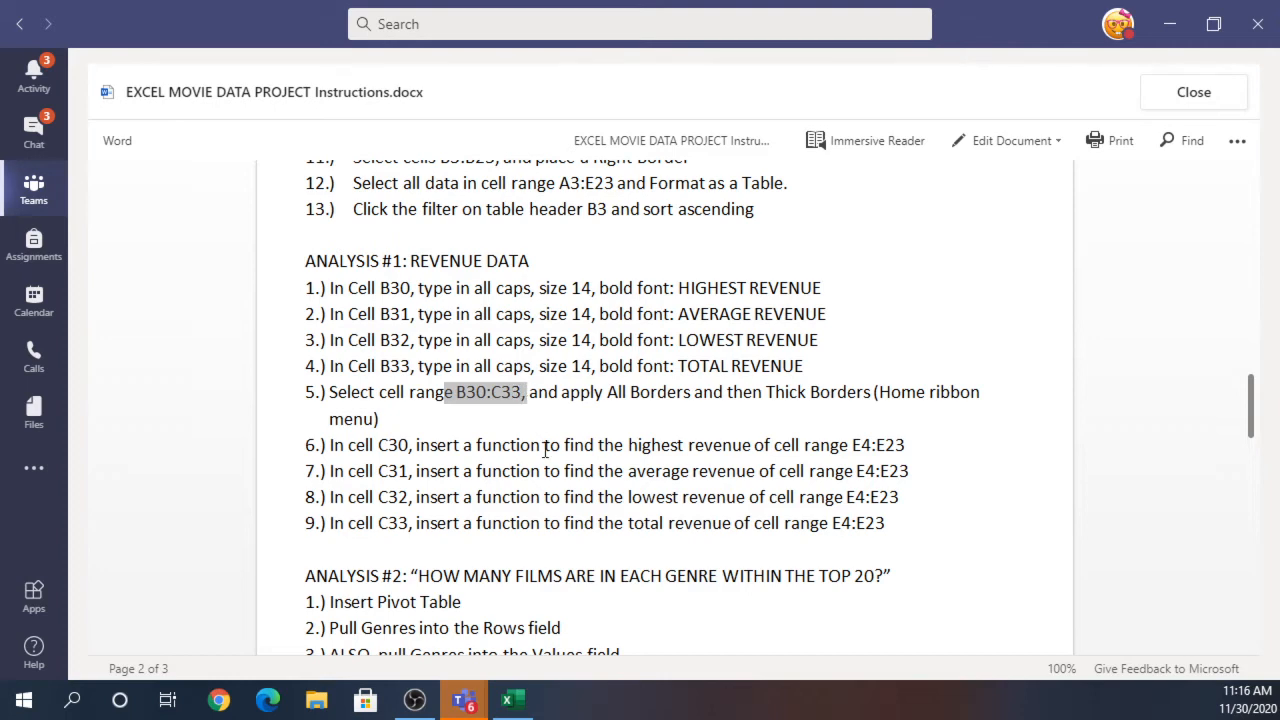
# Return to Excel and apply All Borders and Thick Outside Borders to cells B30:C33.
pyautogui.click(507, 700)
pyautogui.click(166, 529)
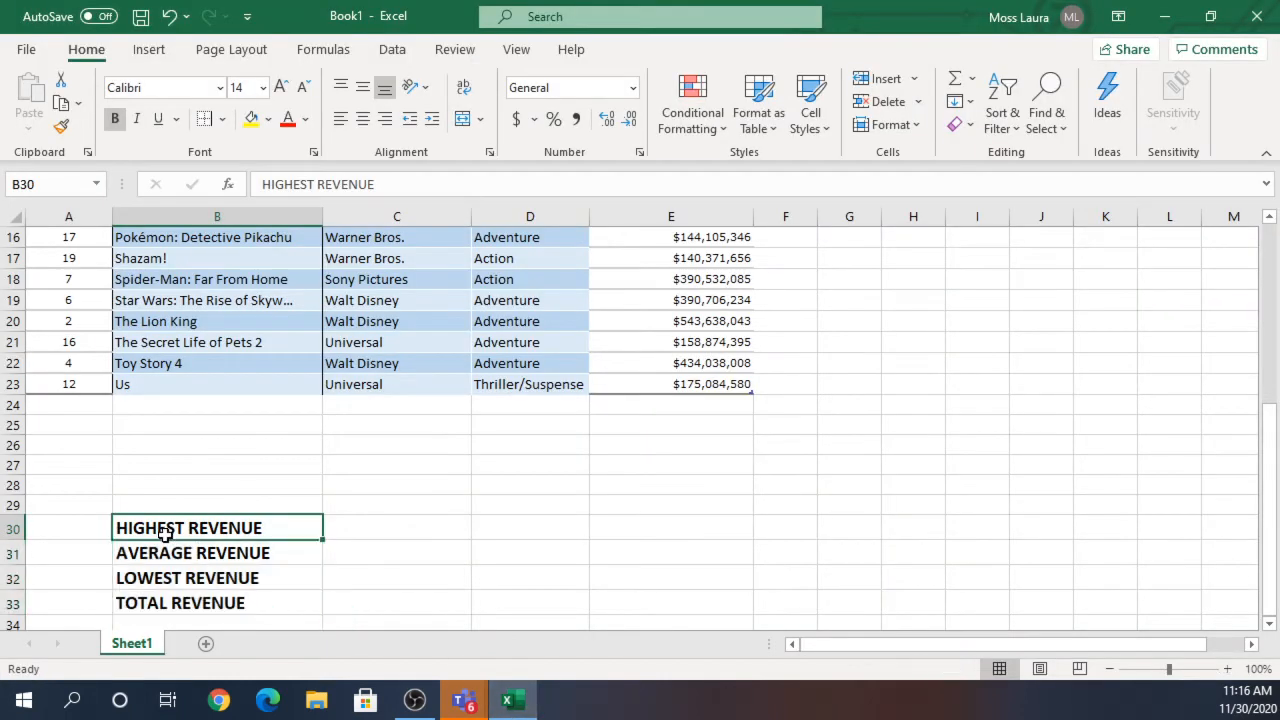
pyautogui.keyDown('shift'); pyautogui.click(357, 606); pyautogui.keyUp('shift')
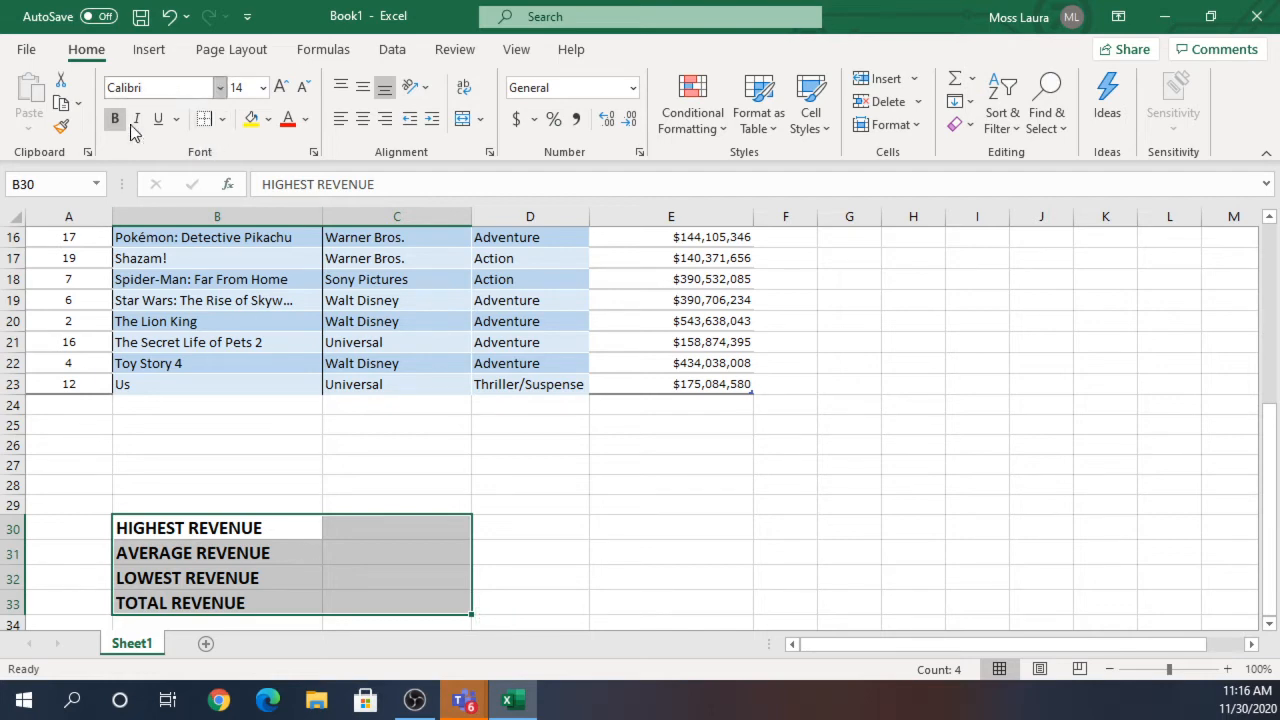
pyautogui.click(222, 119)
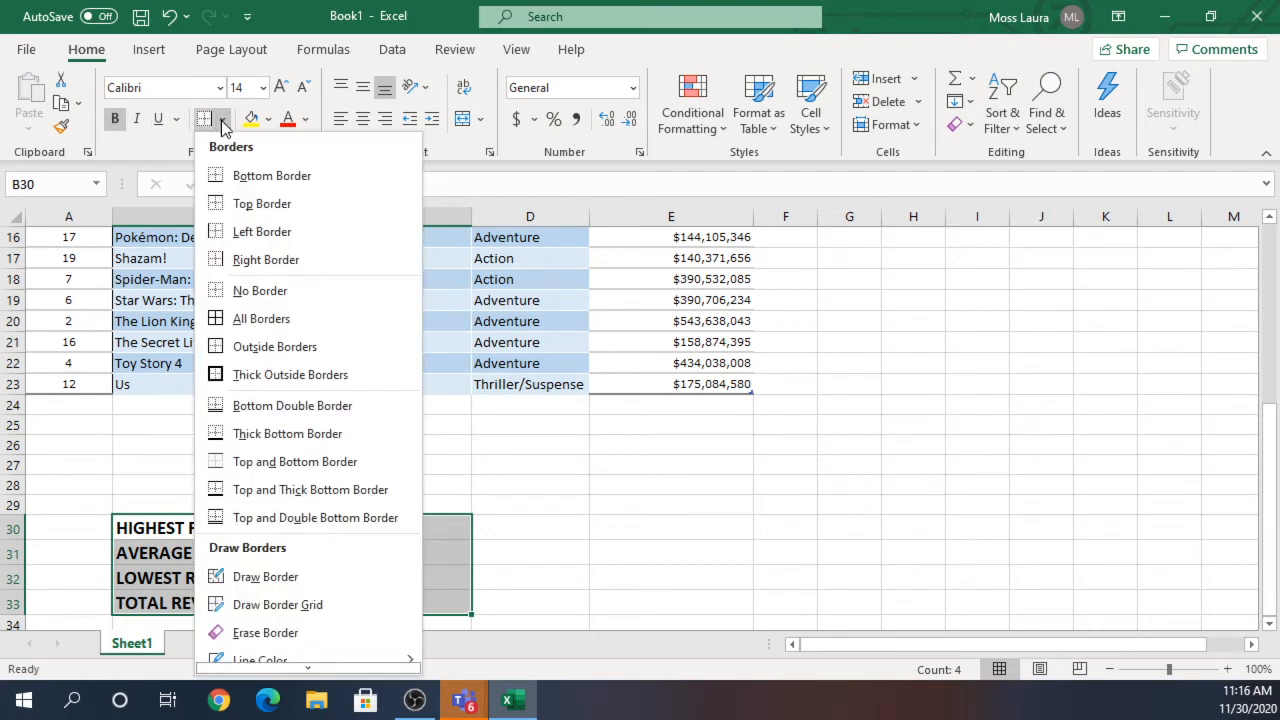
pyautogui.click(271, 320)
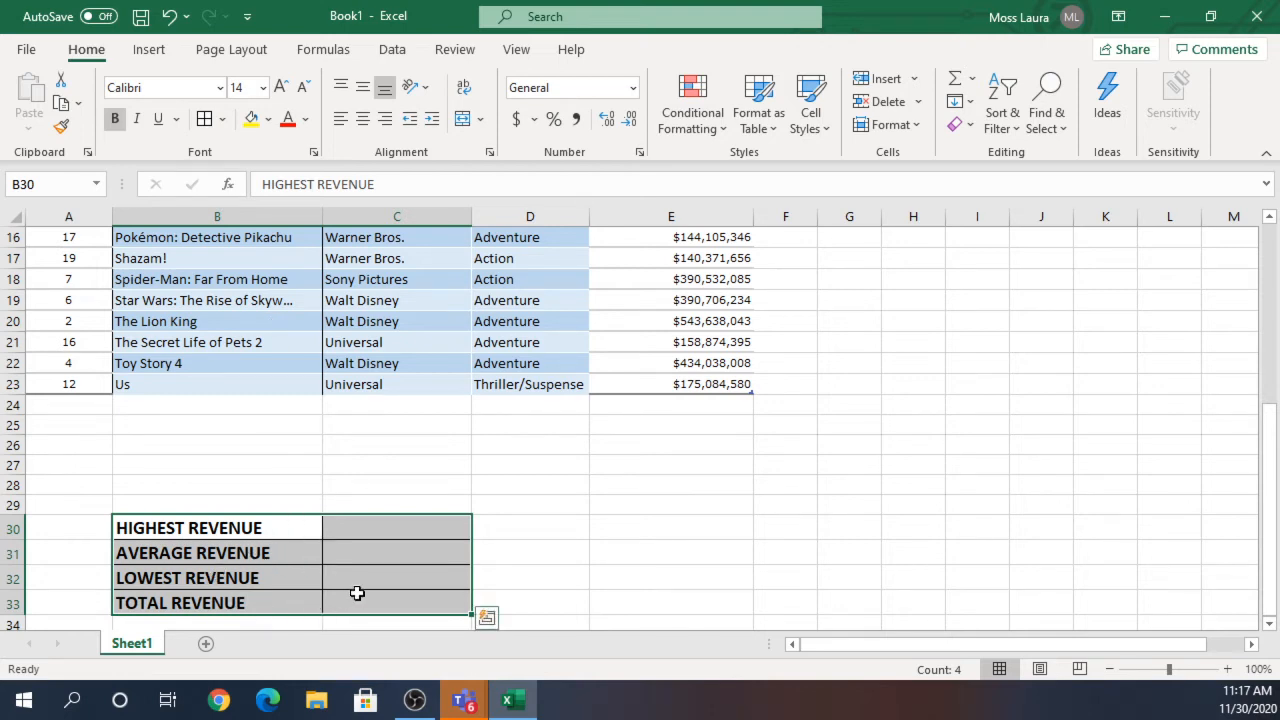
pyautogui.click(221, 121)
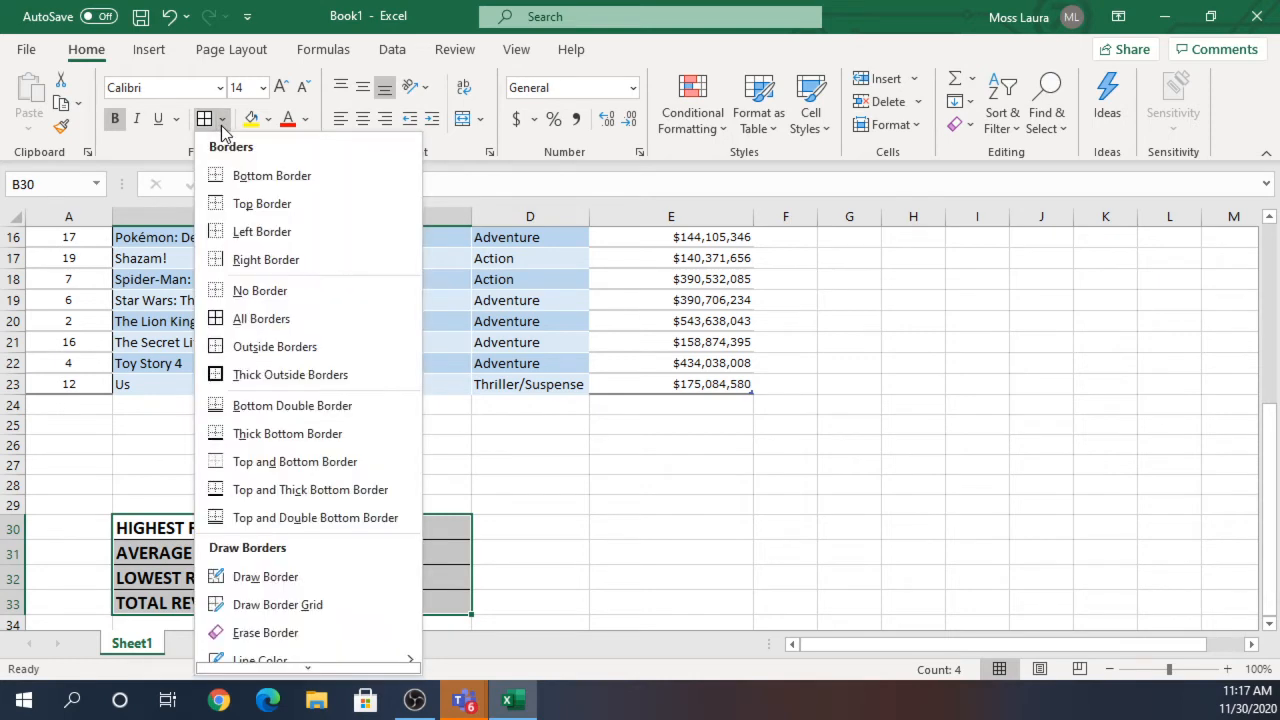
pyautogui.click(250, 384)
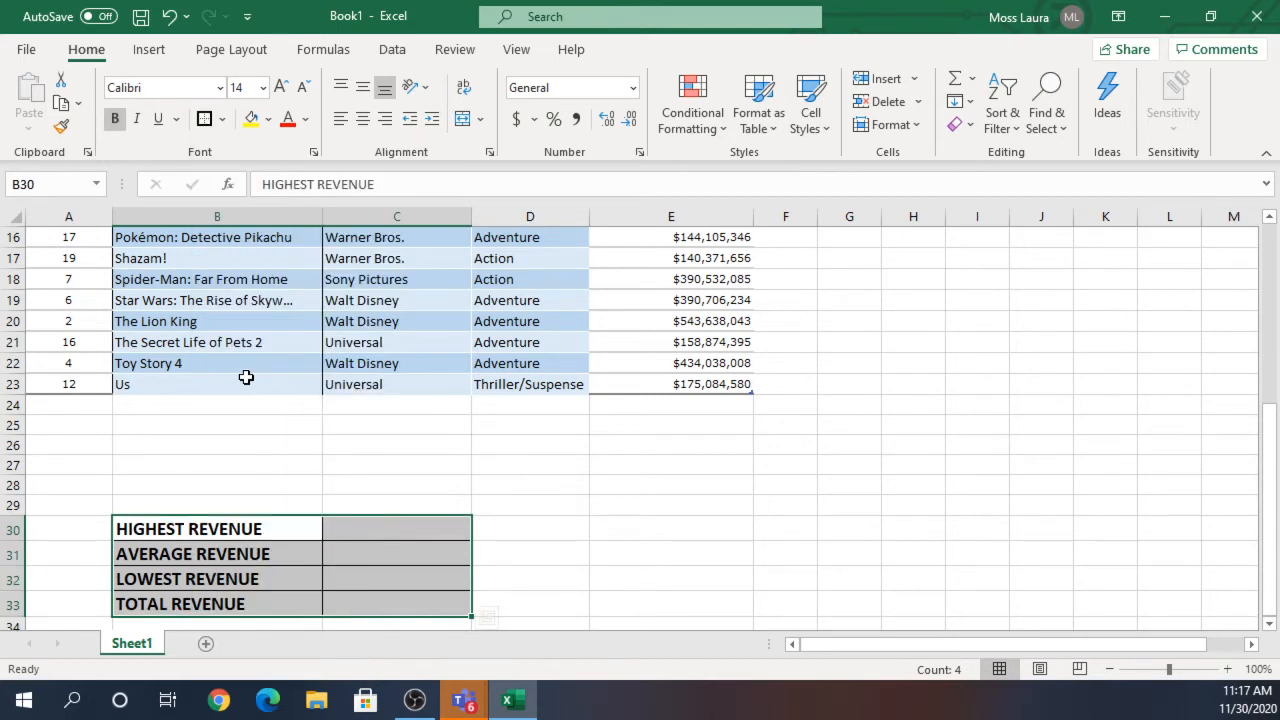
pyautogui.click(378, 464)
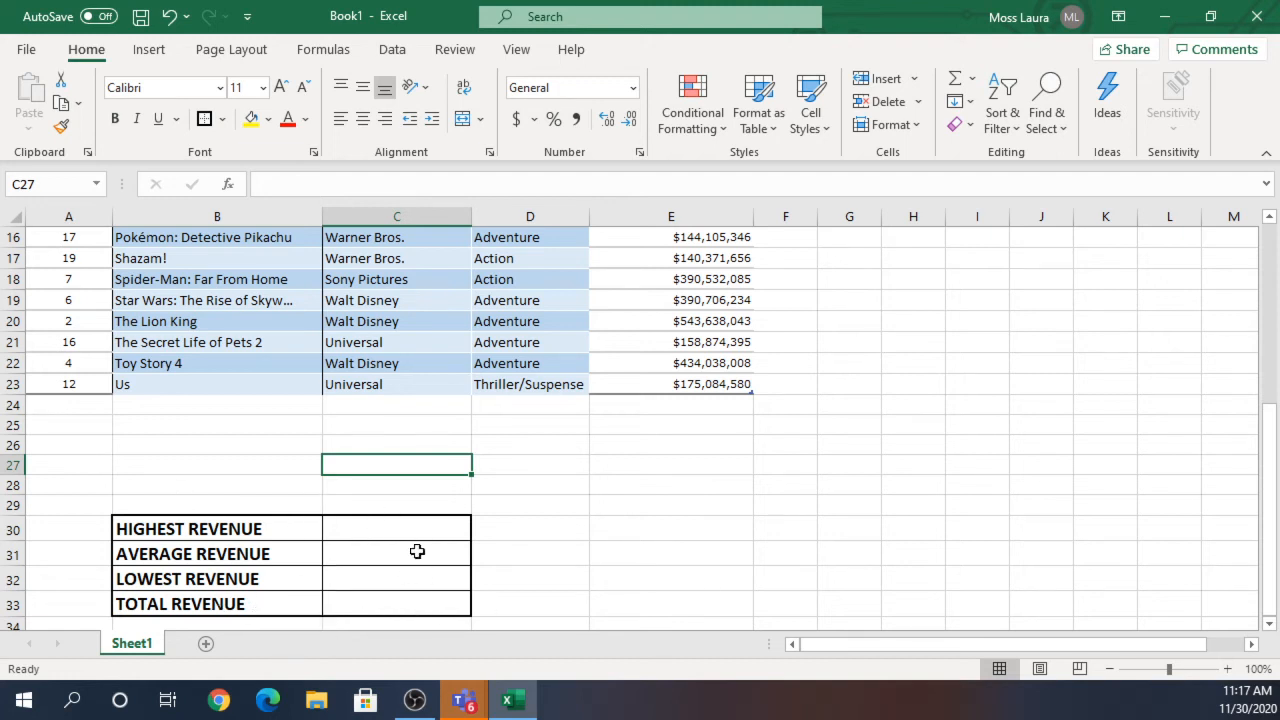
# Insert the MAX function in cell C30 beside the HIGHEST REVENUE label.
pyautogui.click(382, 531)
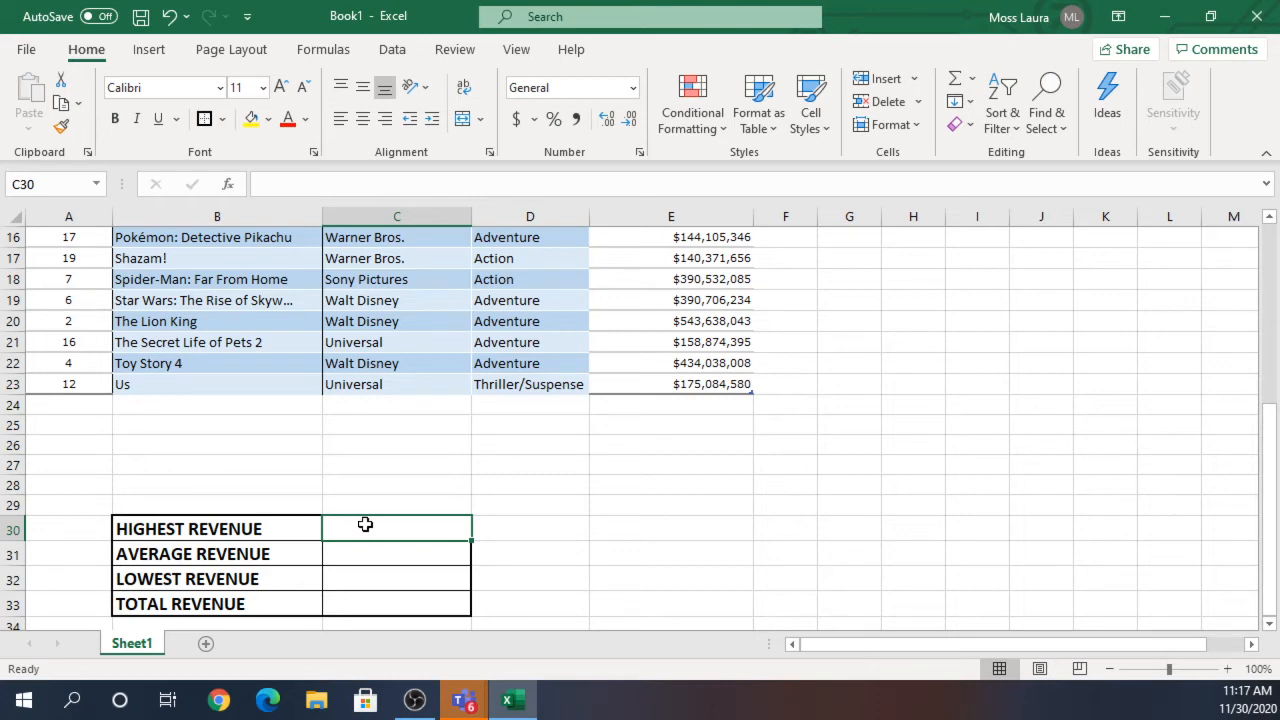
pyautogui.write('=')
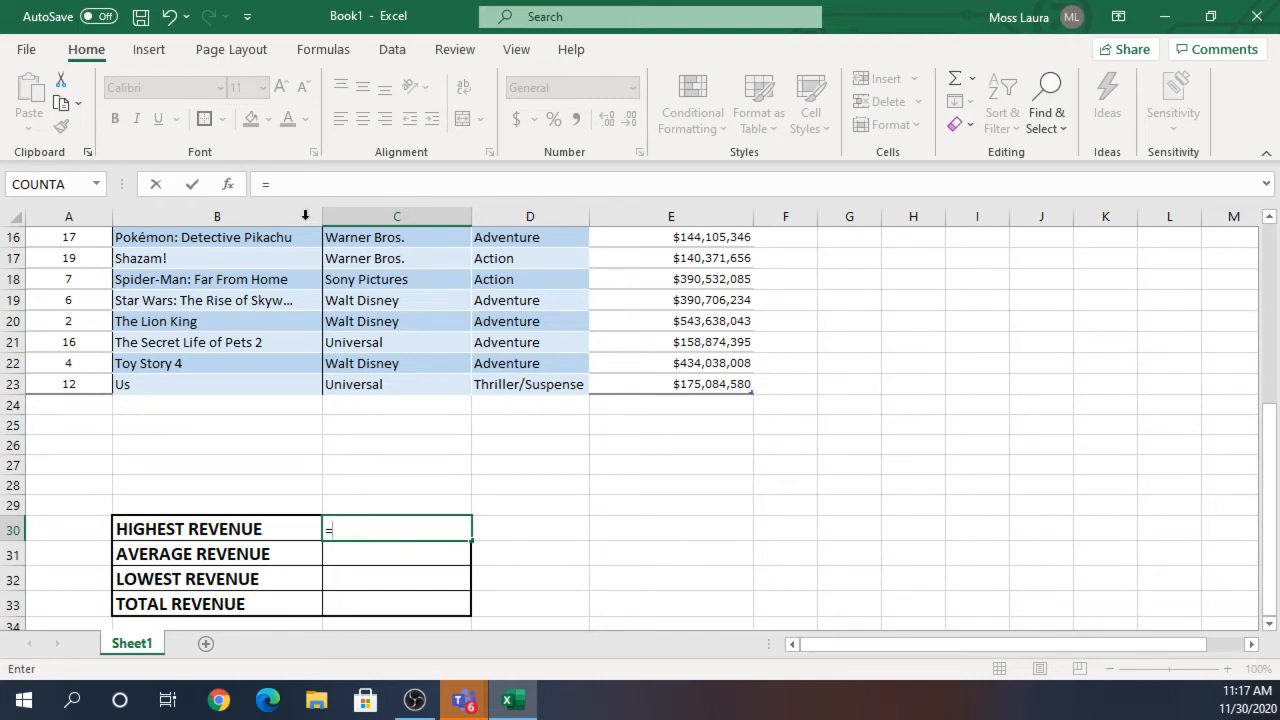
pyautogui.click(329, 53)
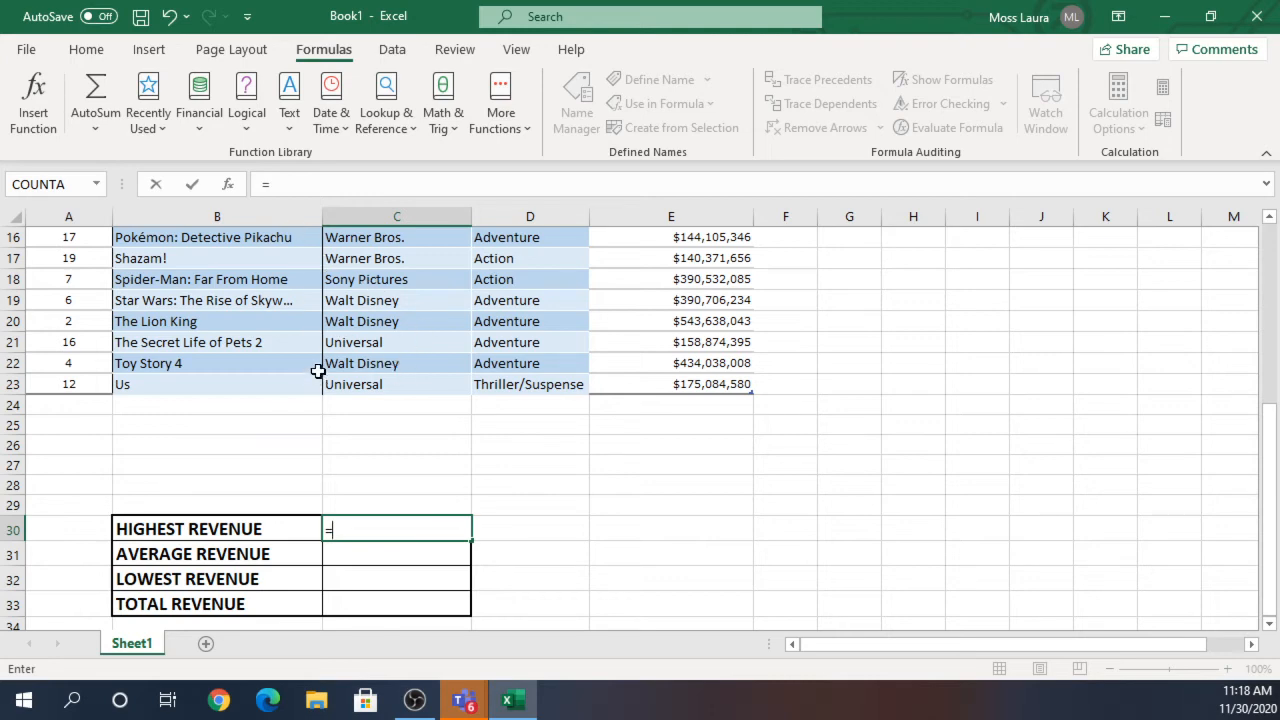
pyautogui.click(92, 125)
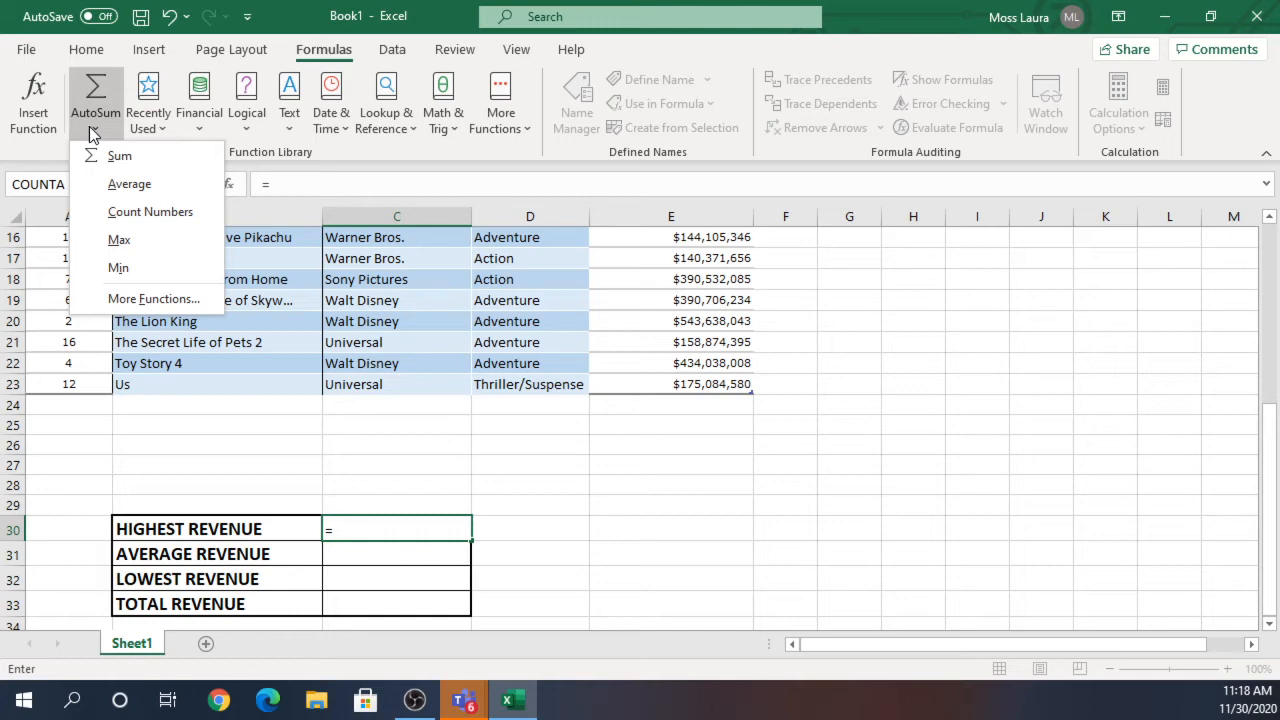
pyautogui.click(119, 250)
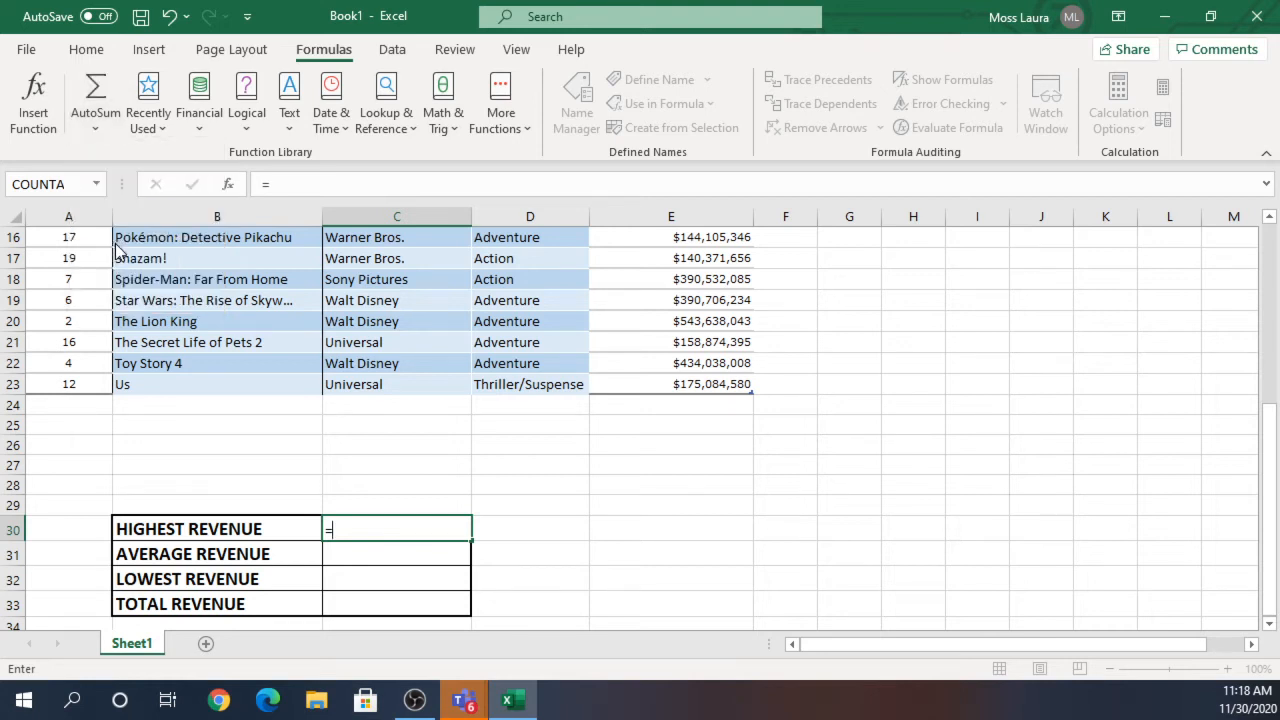
pyautogui.click(92, 125)
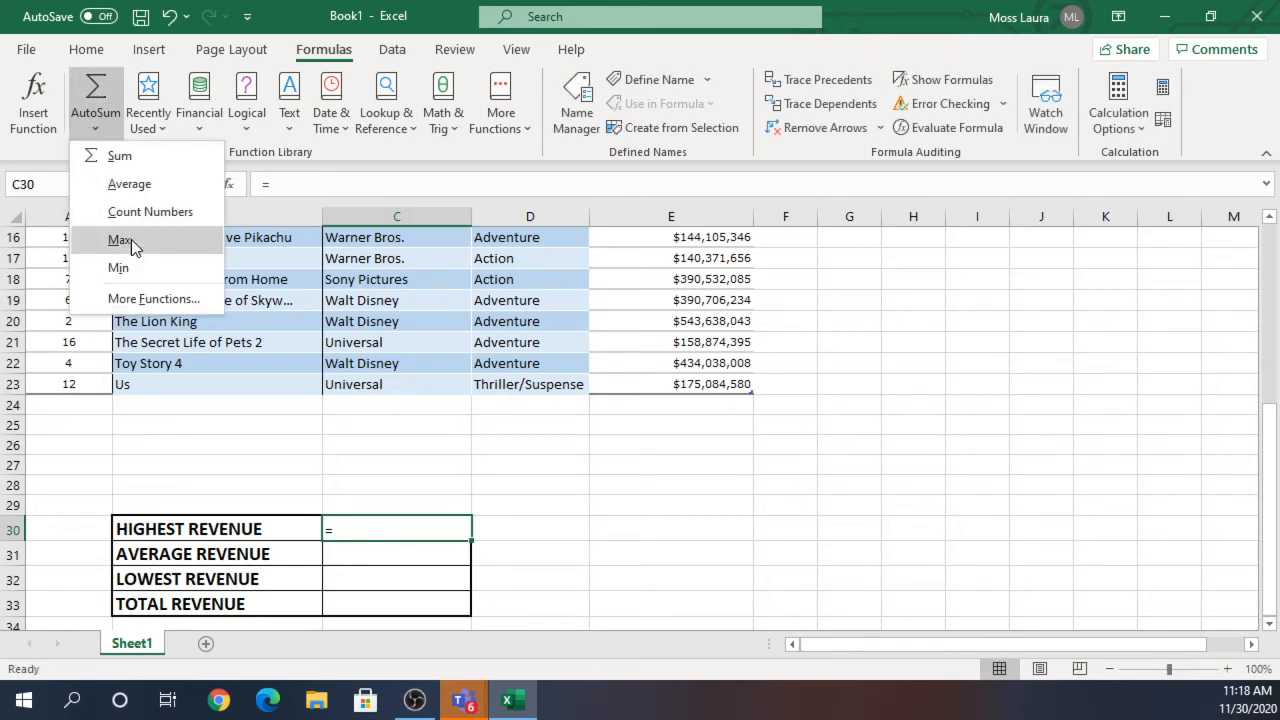
pyautogui.click(131, 240)
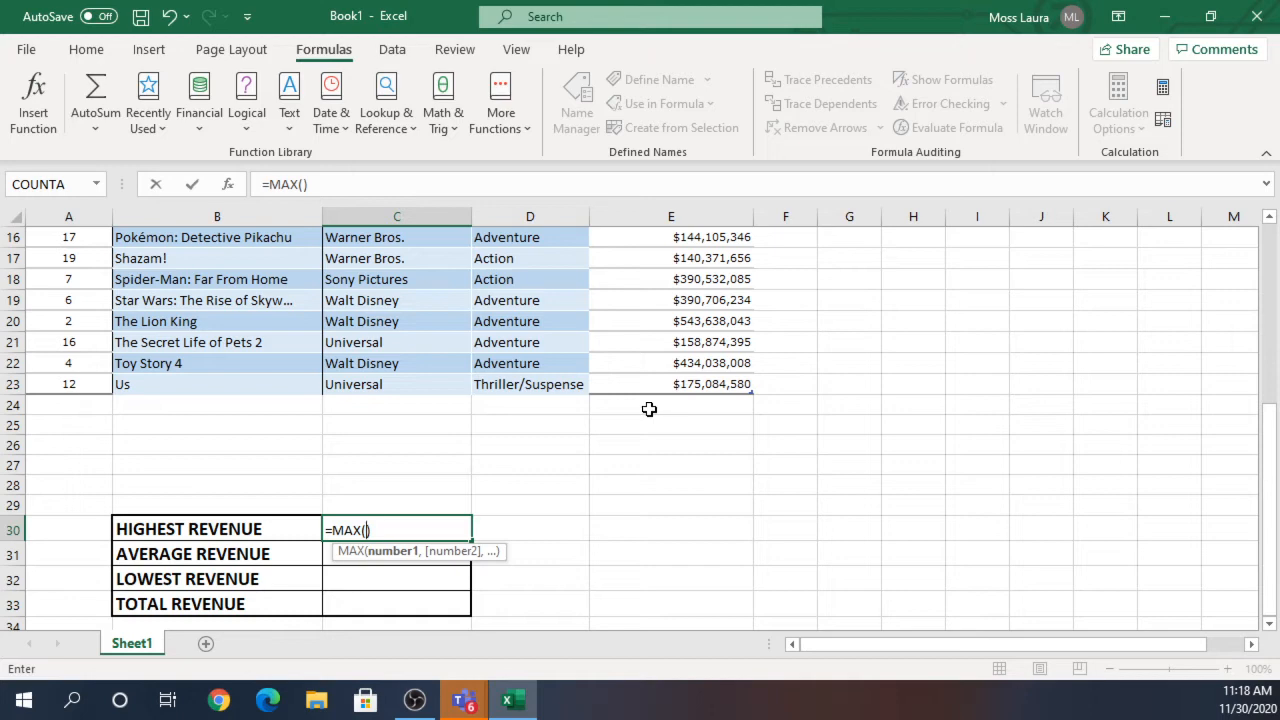
# Set the MAX function's range in C30 to E4:E23 and commit the formula.
pyautogui.scroll(1, 685, 471)
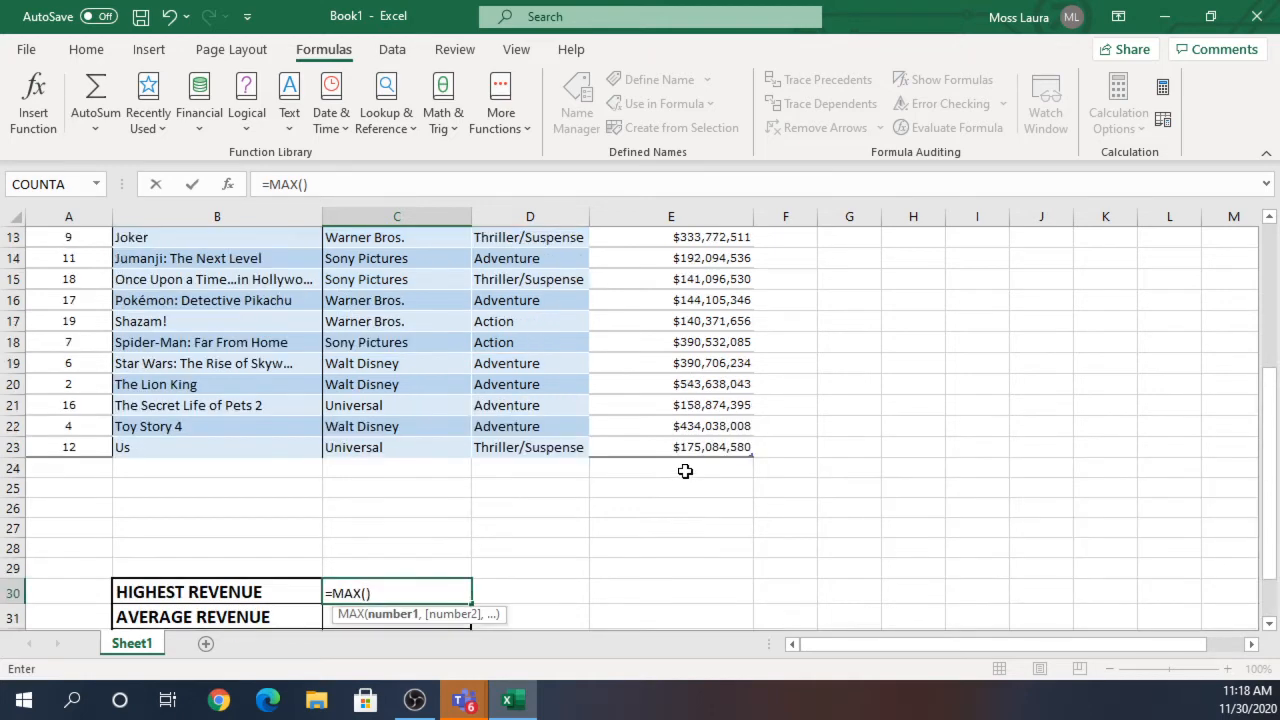
pyautogui.scroll(4, 685, 471)
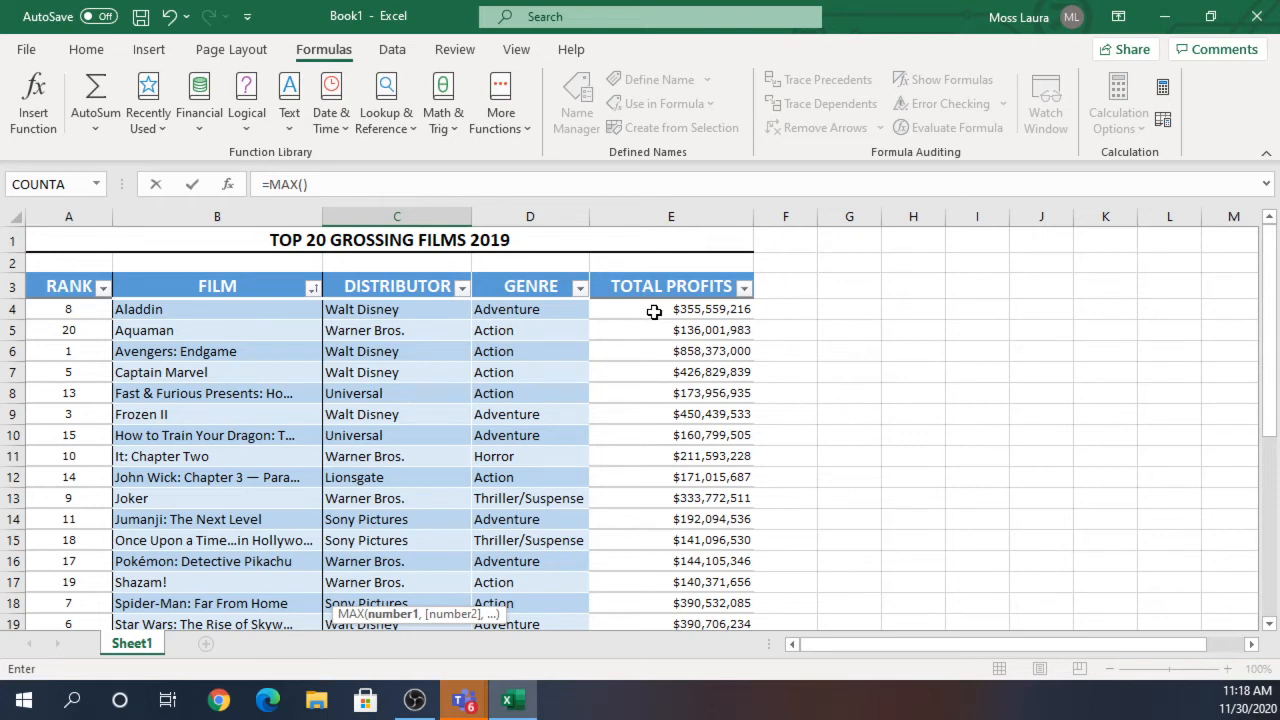
pyautogui.scroll(-4, 654, 312)
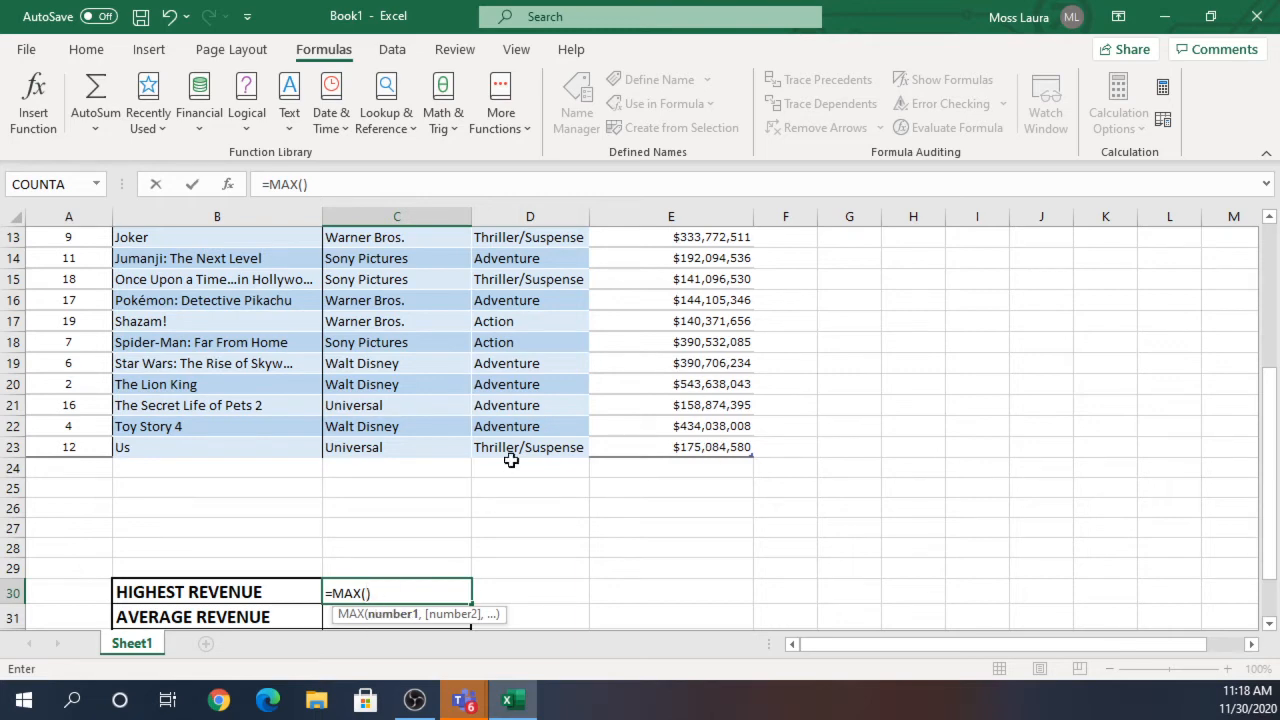
pyautogui.write('E')
pyautogui.press('BackSpace')
pyautogui.write('E')
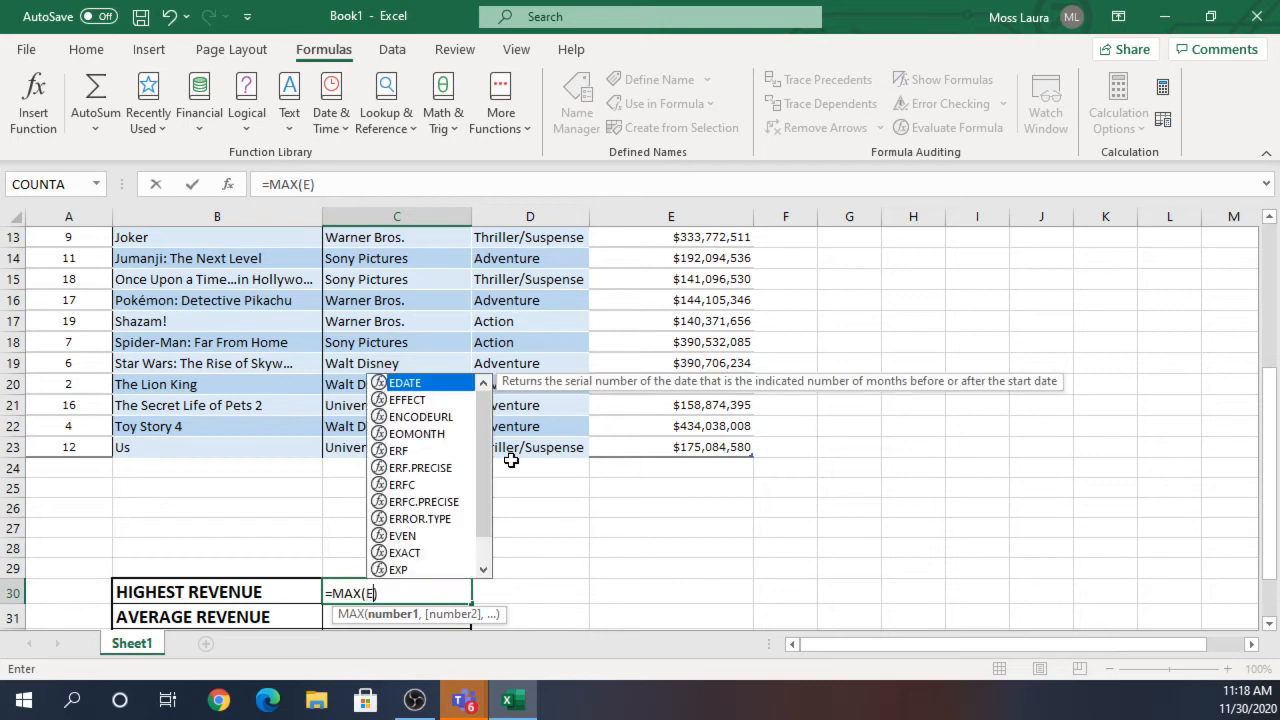
pyautogui.write('4')
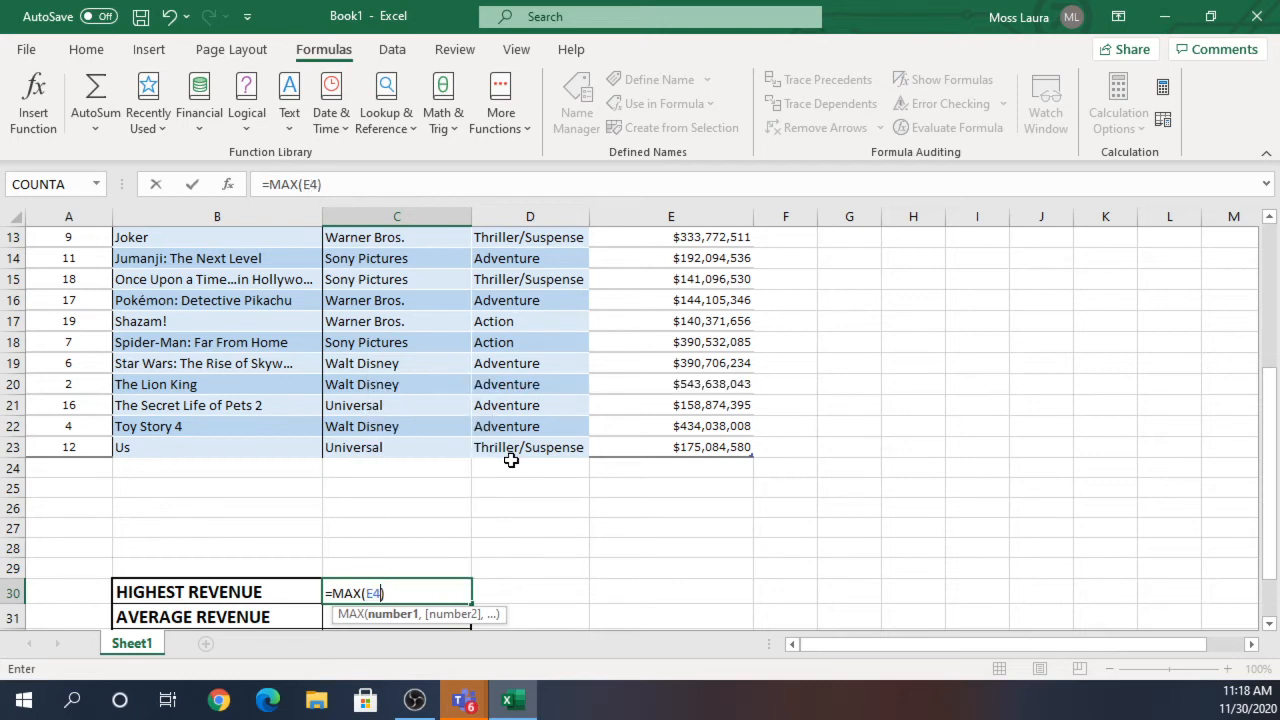
pyautogui.write(':E23')
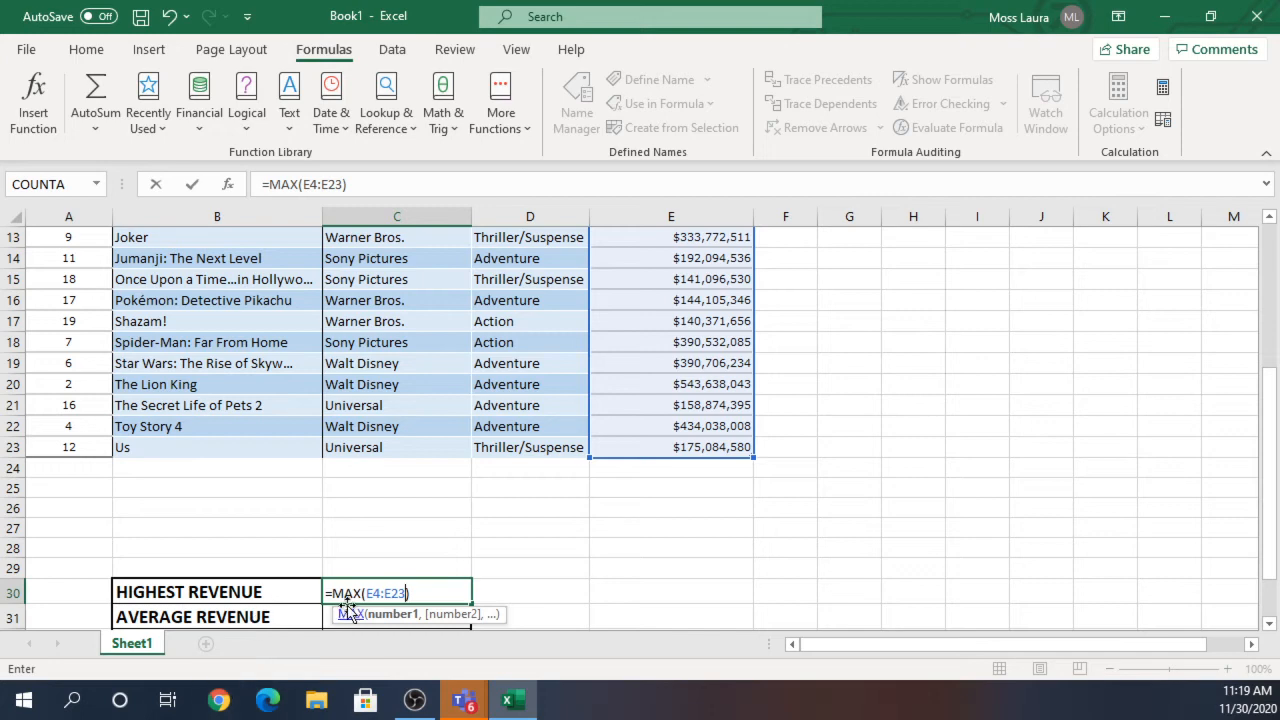
pyautogui.scroll(-1, 557, 546)
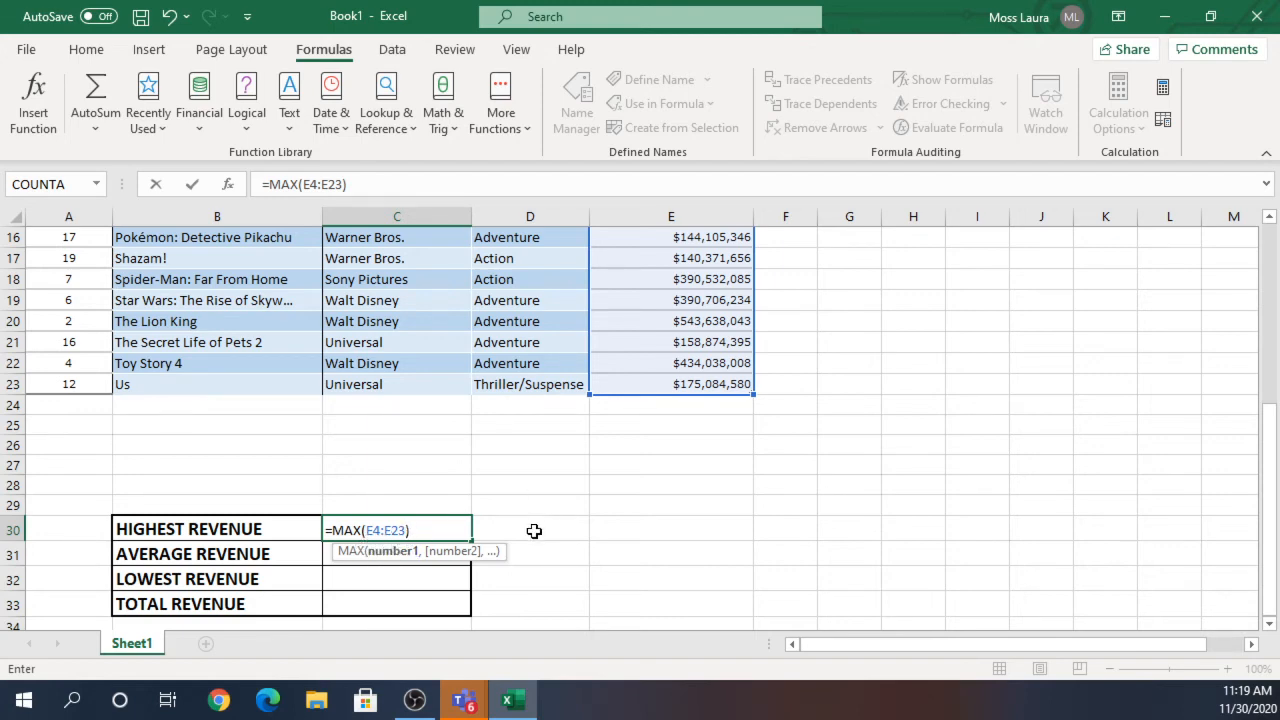
pyautogui.click(440, 581)
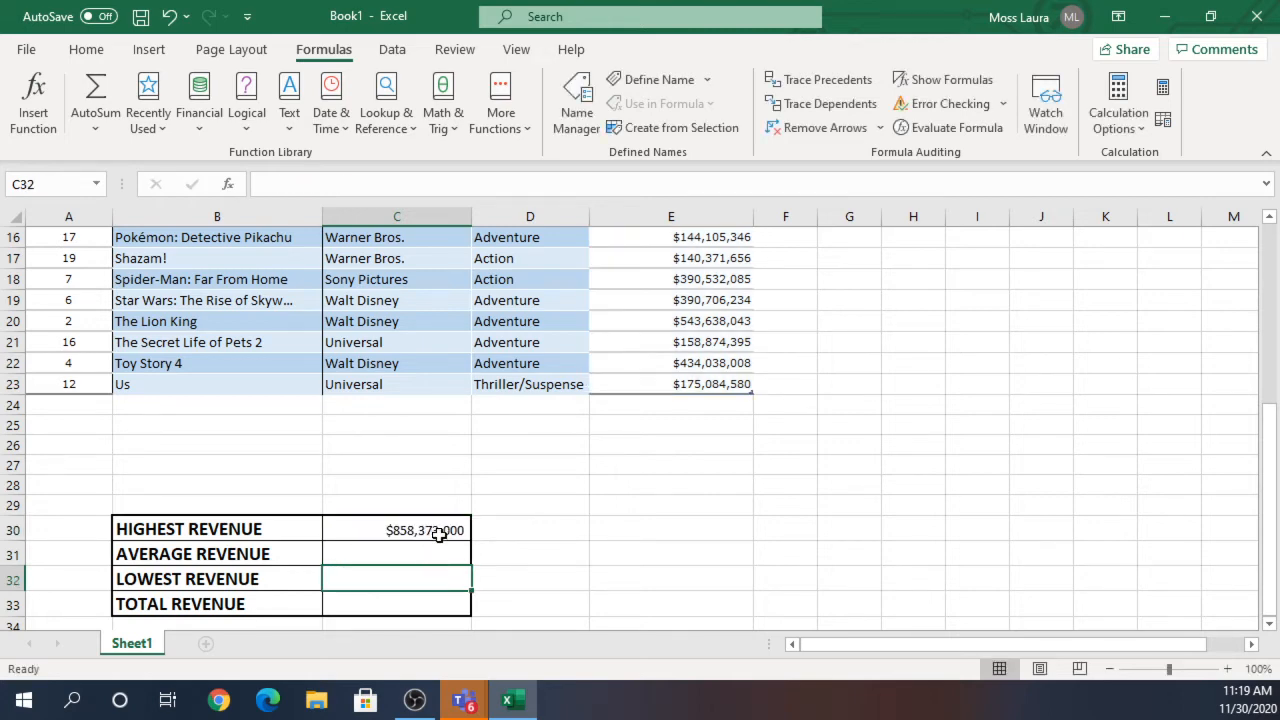
# Insert the AVERAGE function in cell C31 beside the AVERAGE REVENUE label.
pyautogui.click(389, 551)
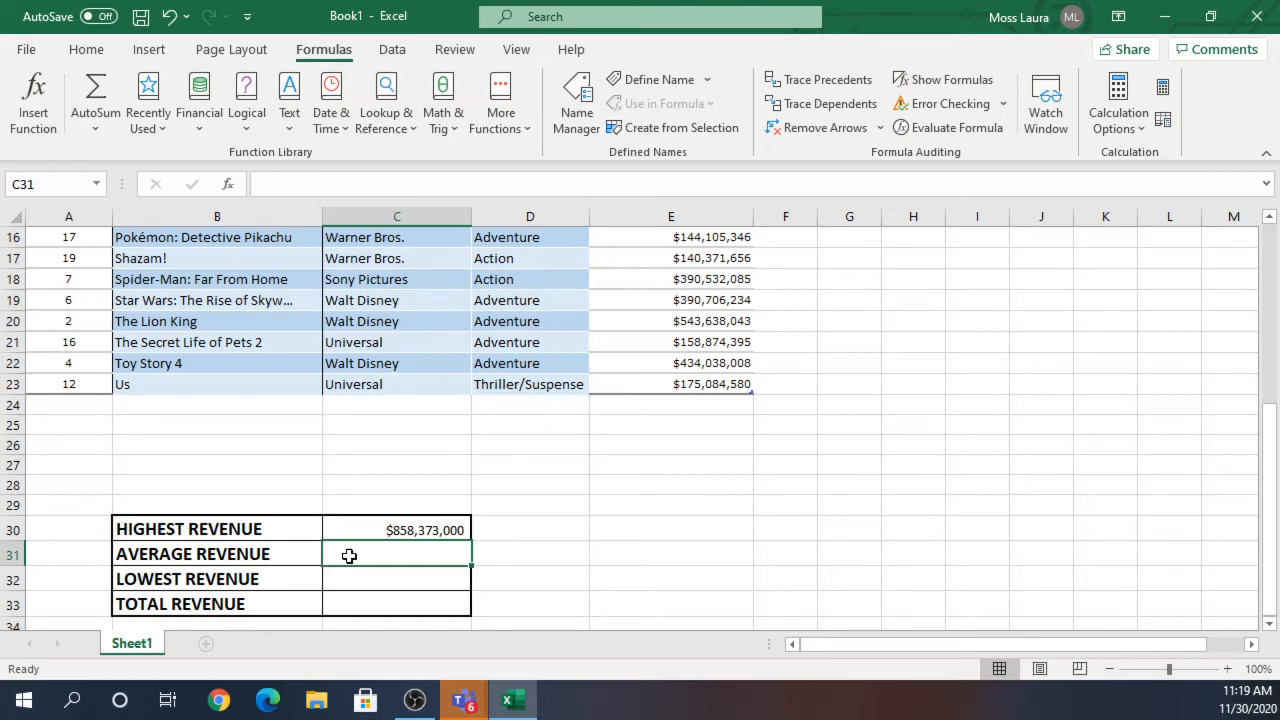
pyautogui.write('=')
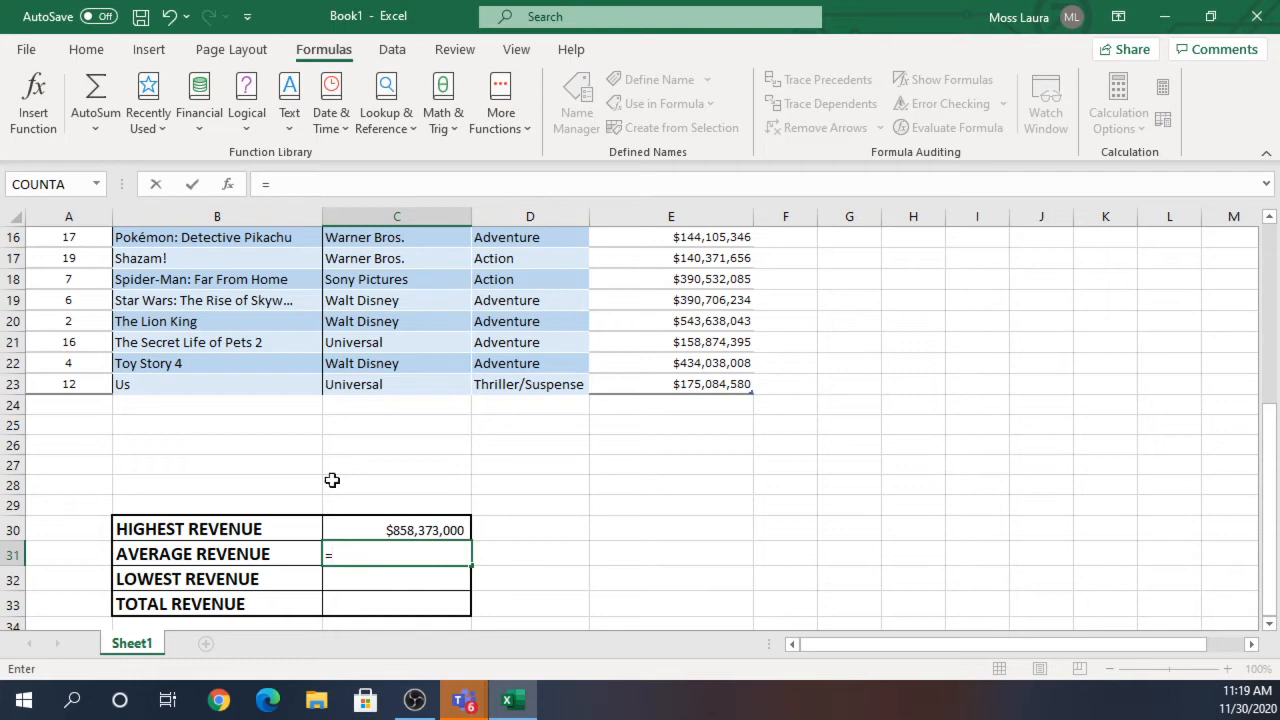
pyautogui.click(101, 121)
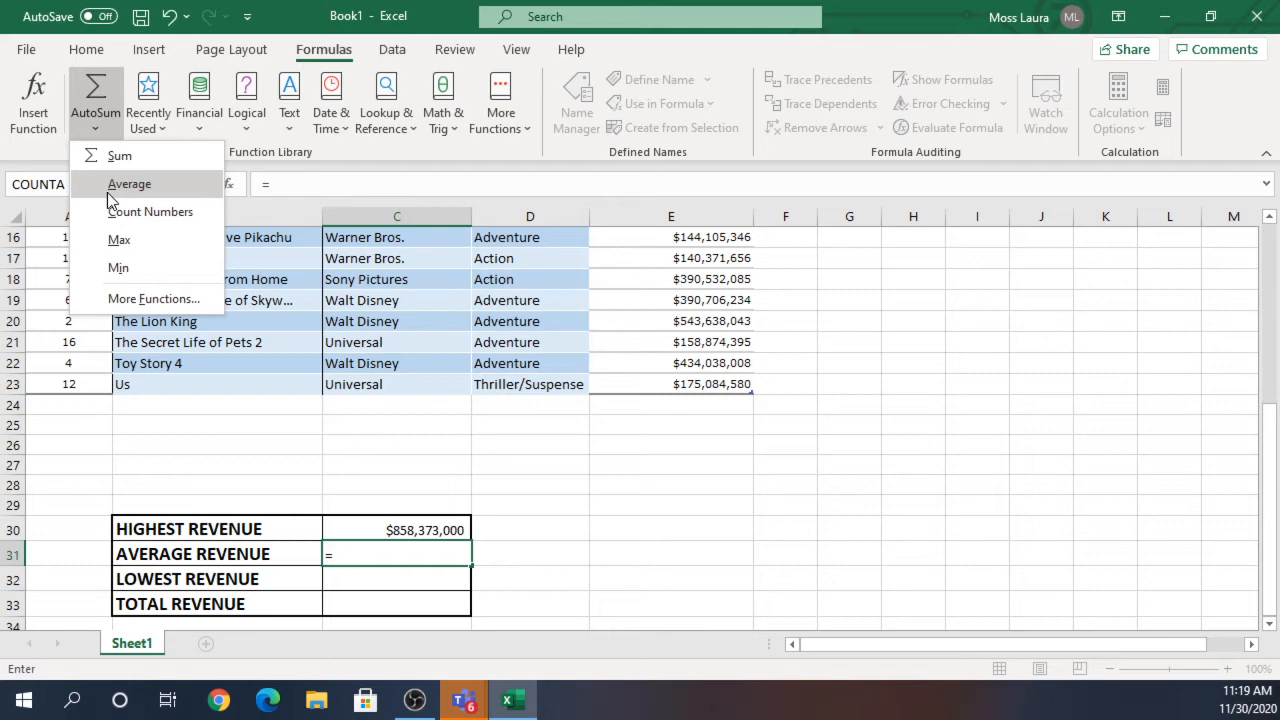
pyautogui.click(104, 132)
pyautogui.click(104, 132)
pyautogui.click(112, 210)
pyautogui.click(103, 131)
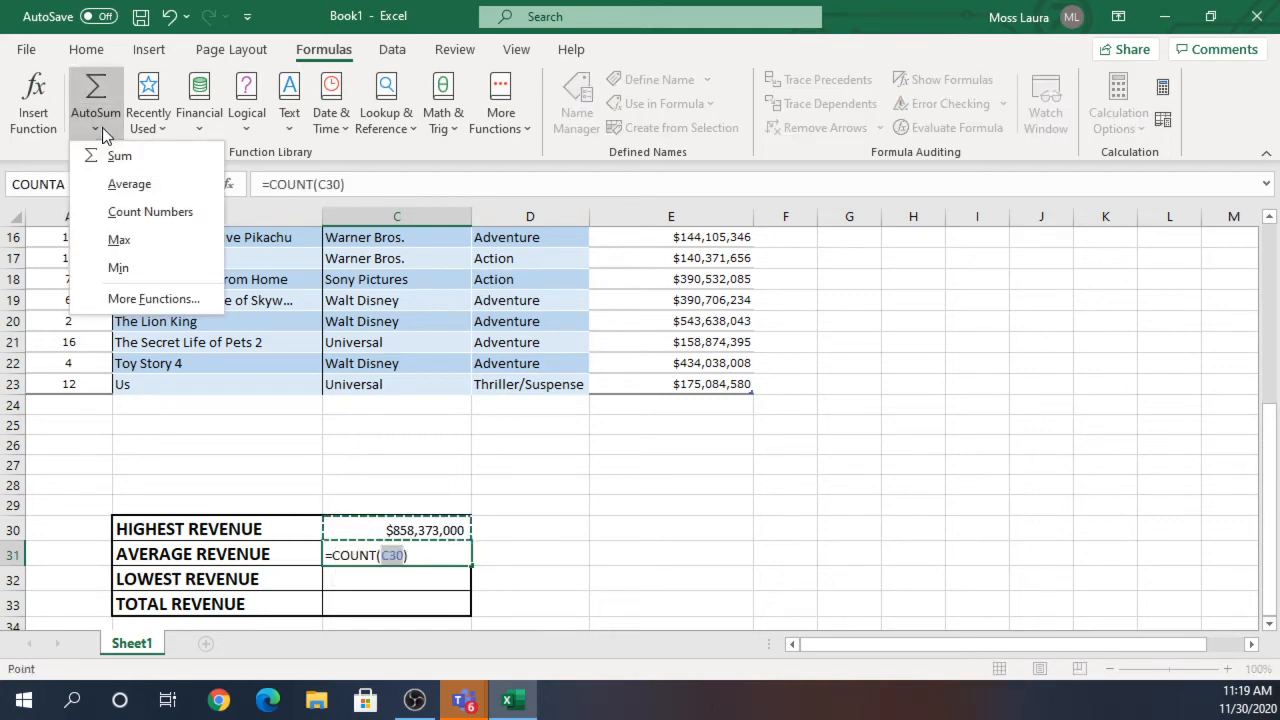
pyautogui.click(111, 189)
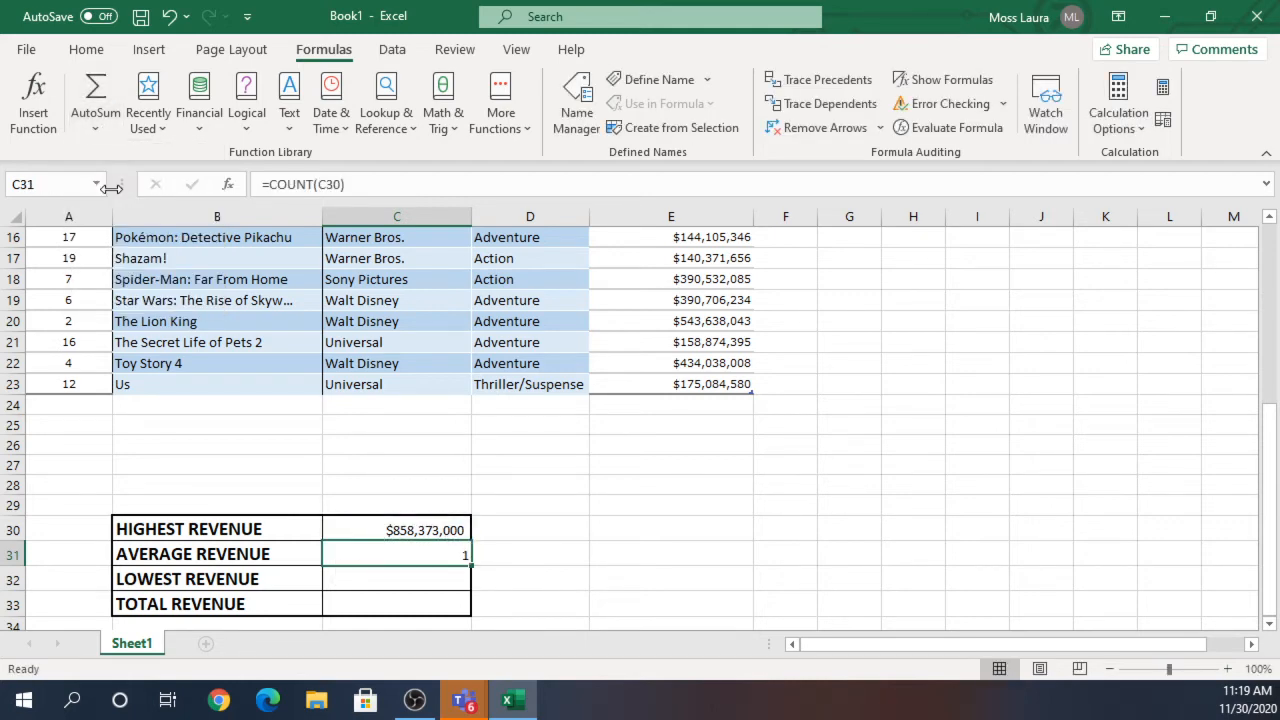
pyautogui.click(107, 132)
pyautogui.click(115, 185)
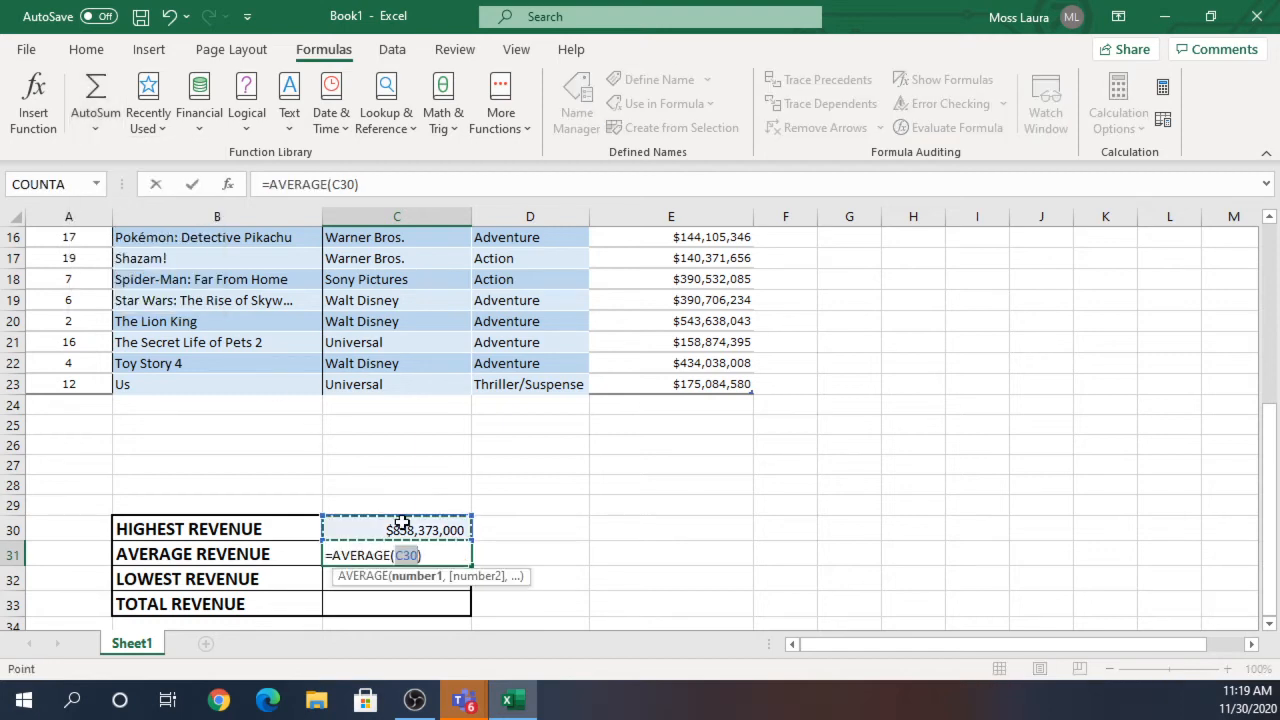
# Replace the AVERAGE function's suggested argument in C31 with the range E4:E23 and commit the formula.
pyautogui.click(418, 555)
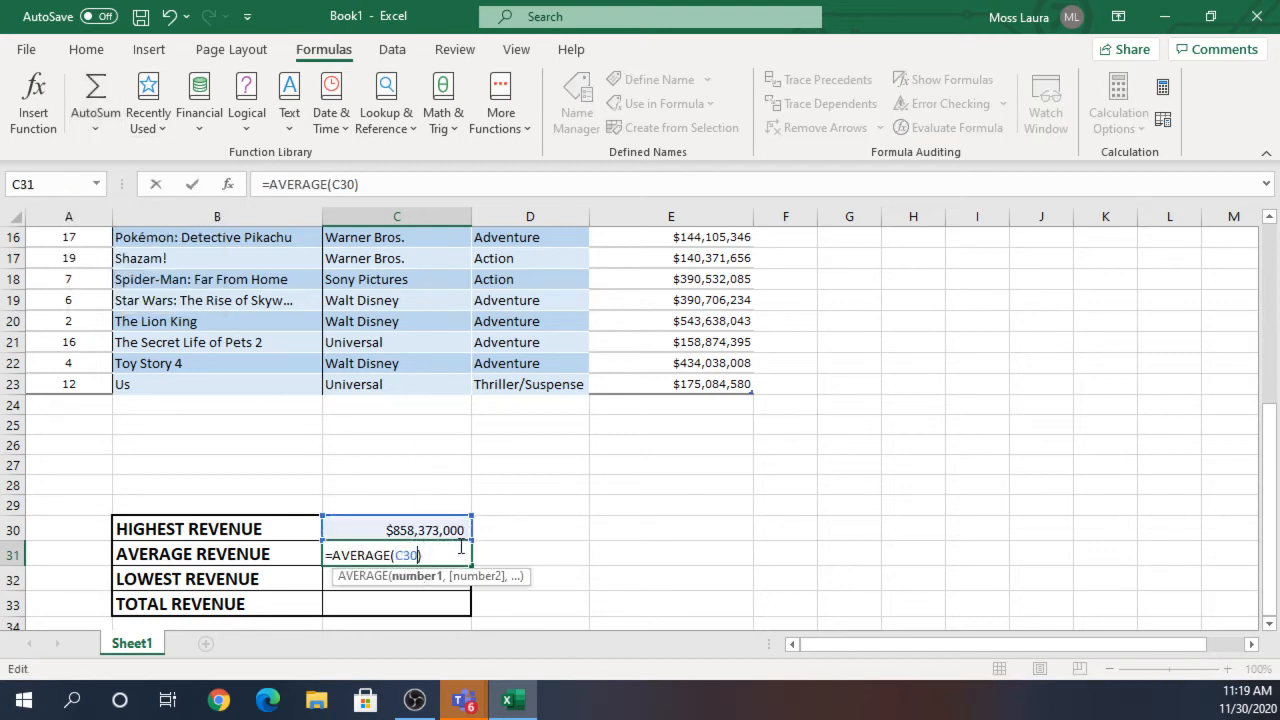
pyautogui.press('BackSpace')
pyautogui.press('BackSpace')
pyautogui.press('BackSpace')
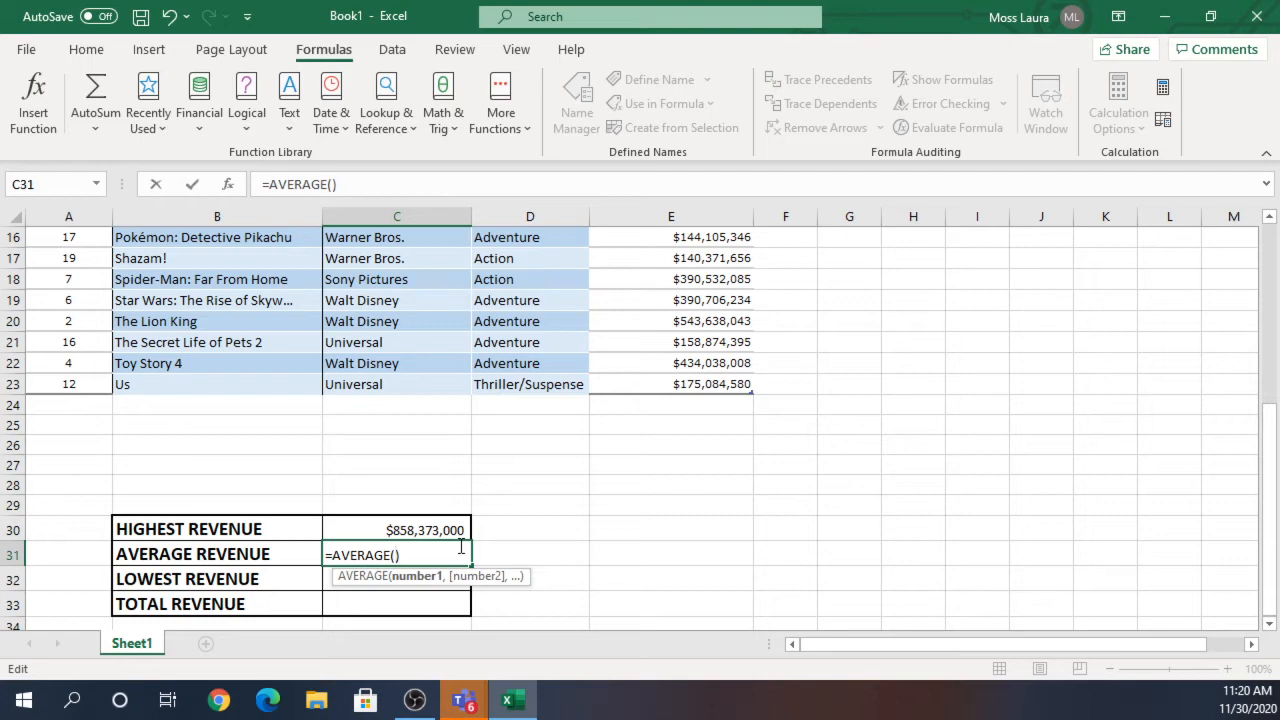
pyautogui.write('E')
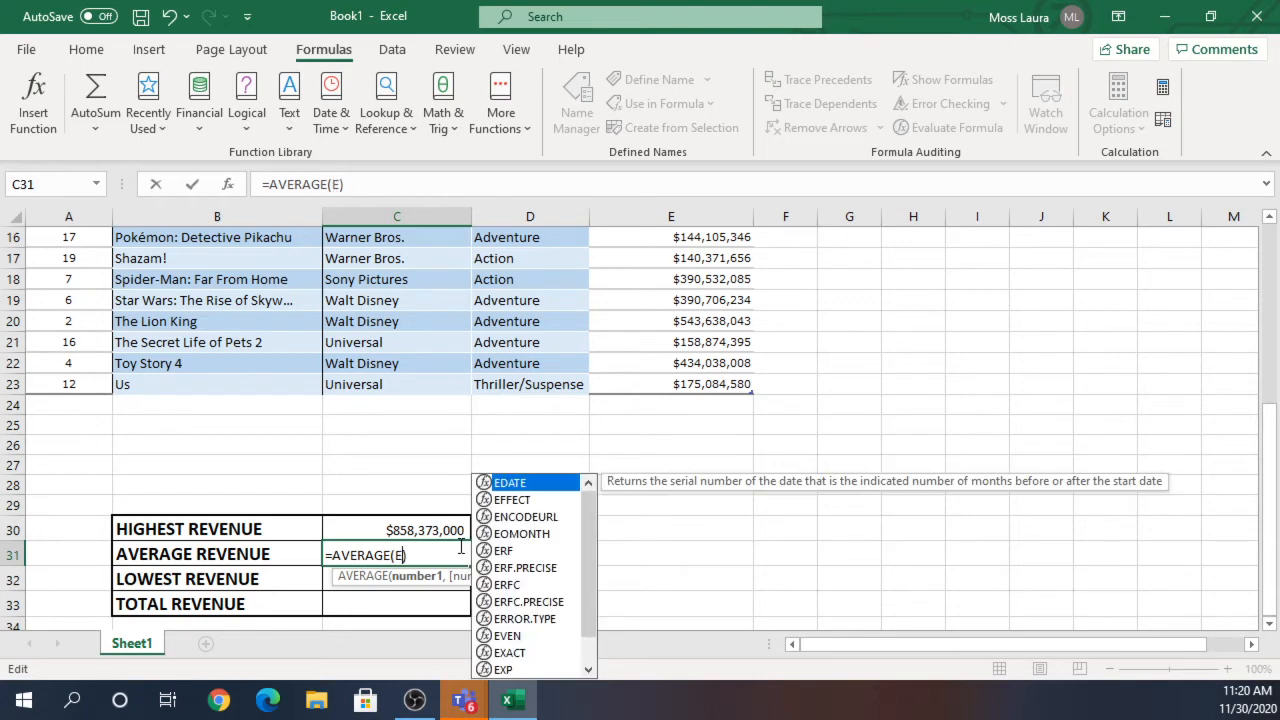
pyautogui.write('4:E23')
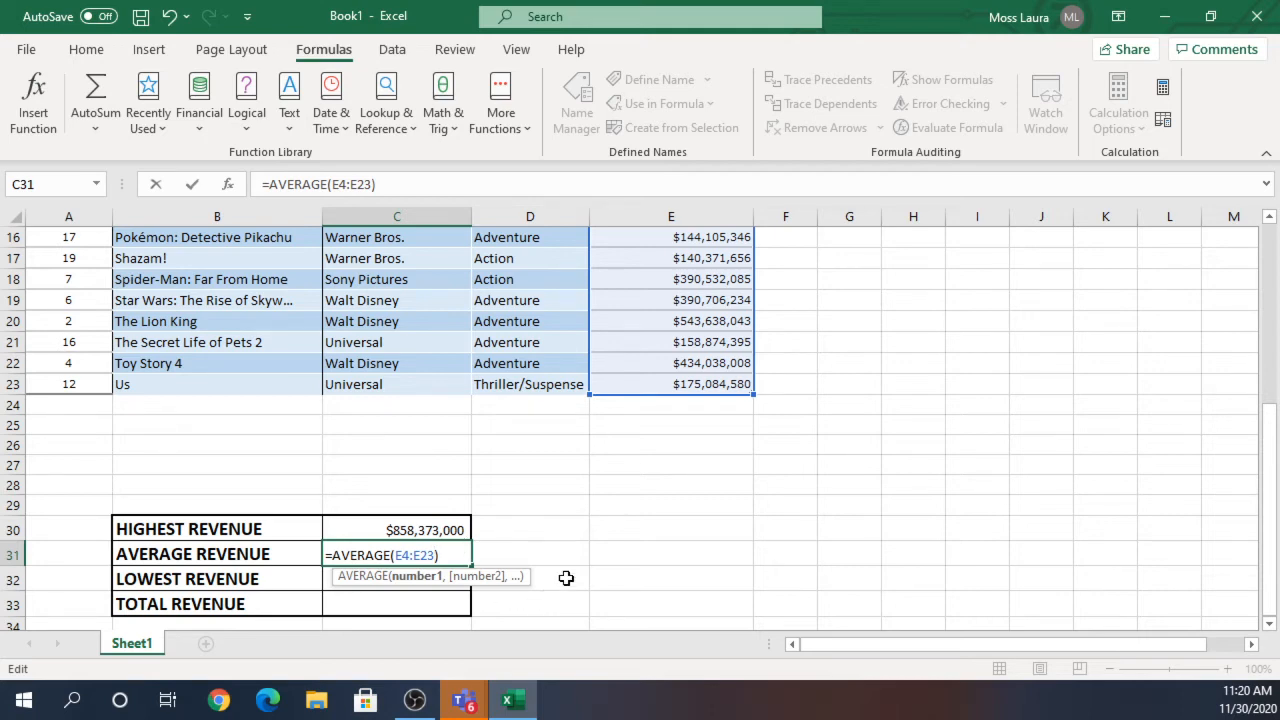
pyautogui.press('Return')
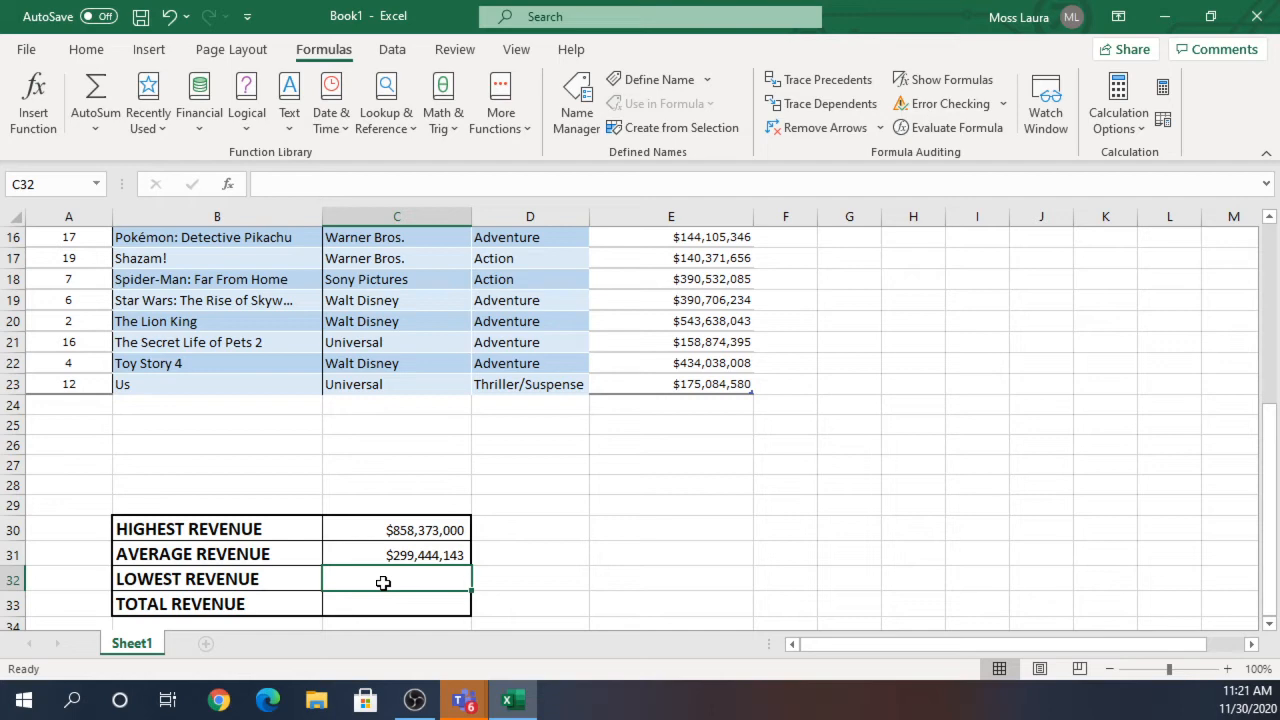
# Enter the formula =MIN(E4:E23) in cell C32 for the lowest revenue.
pyautogui.write('=')
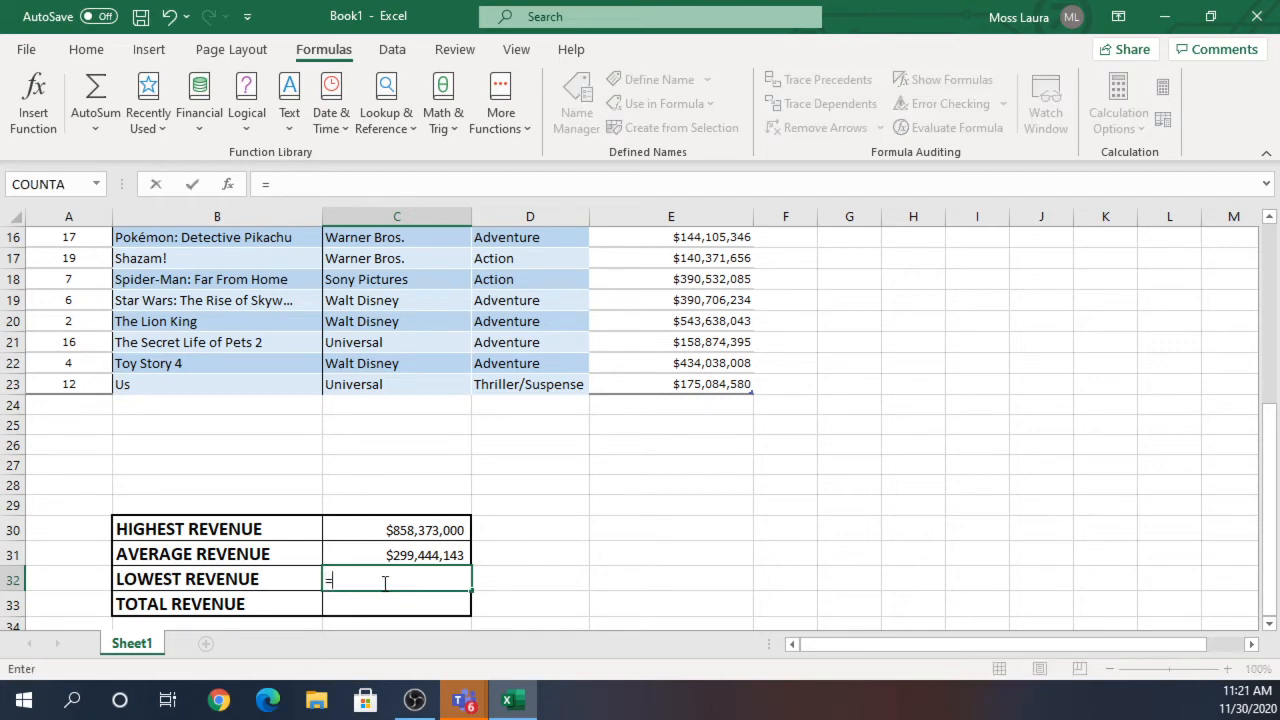
pyautogui.write('MIN(')
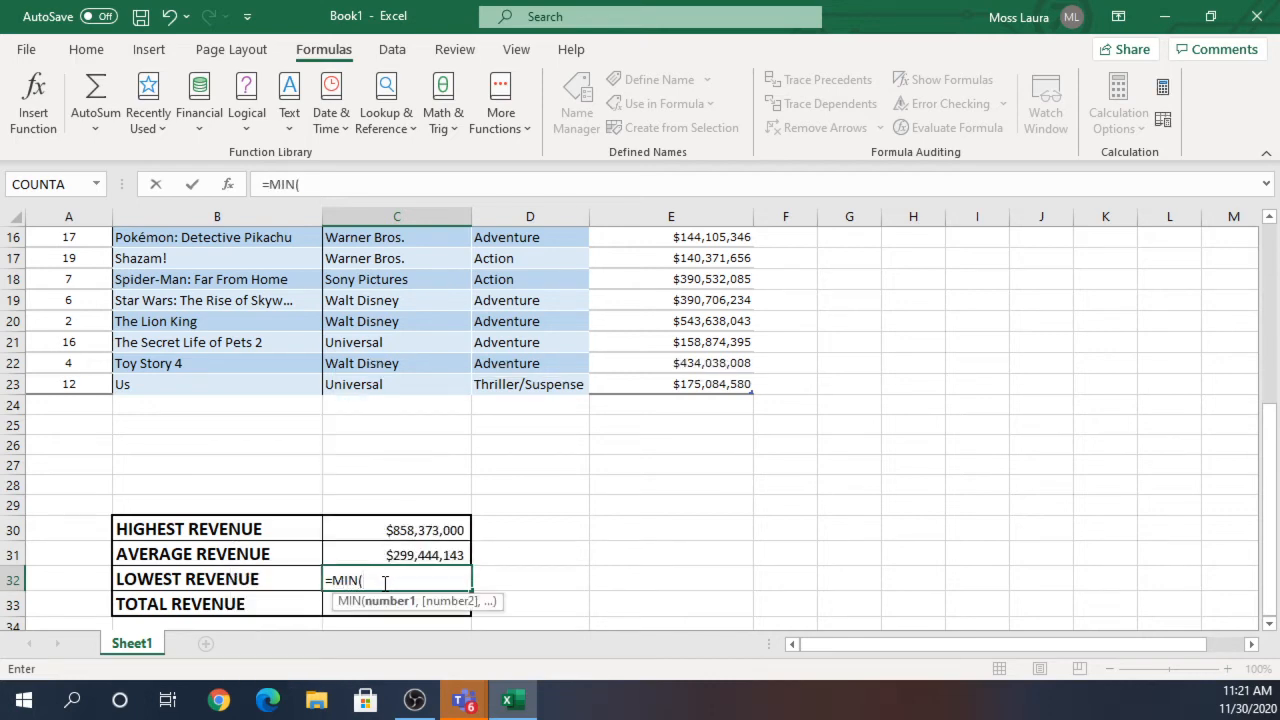
pyautogui.write('E4:E')
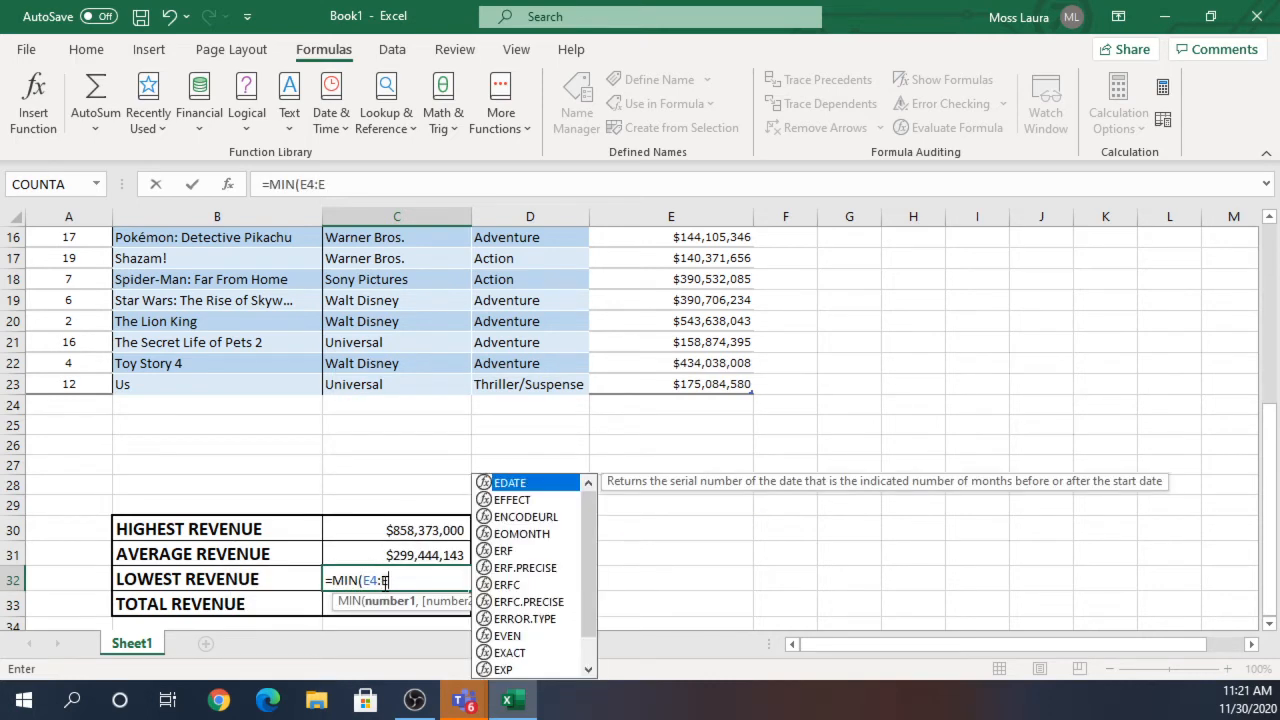
pyautogui.write('23)')
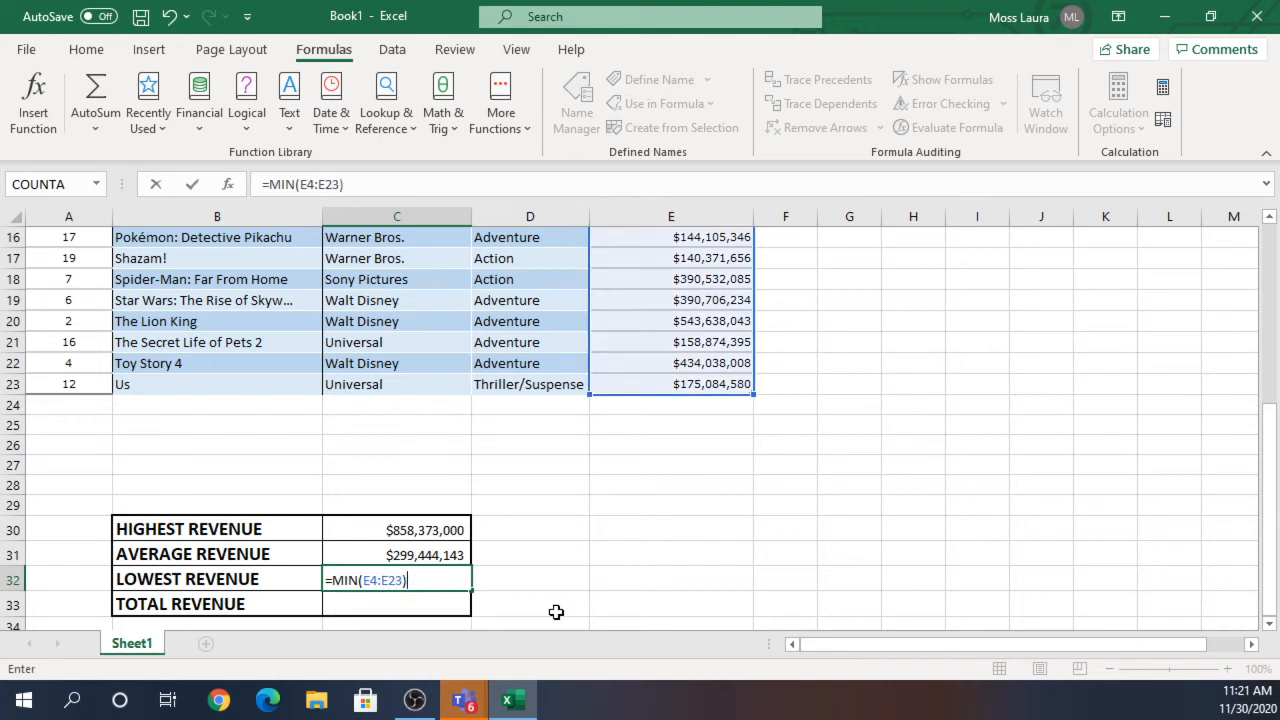
pyautogui.press('Return')
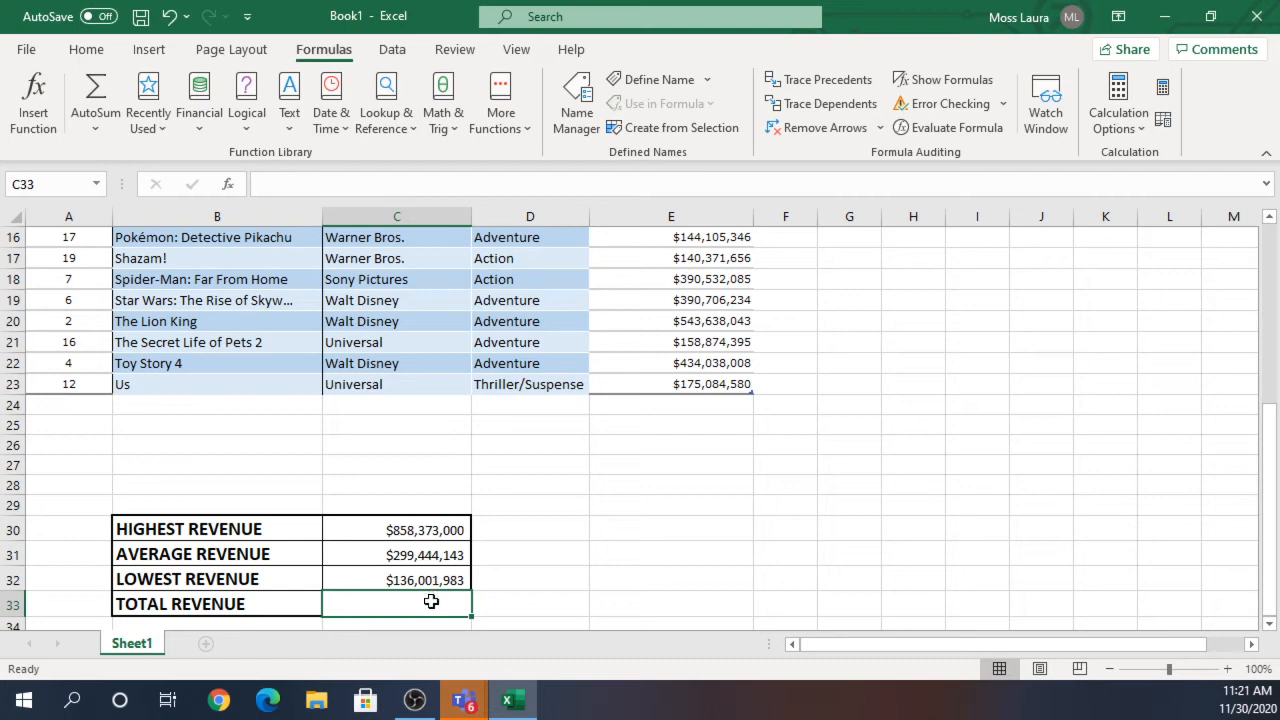
# Enter the formula =SUM(E4:E23) in cell C33 for the total revenue.
pyautogui.write('=')
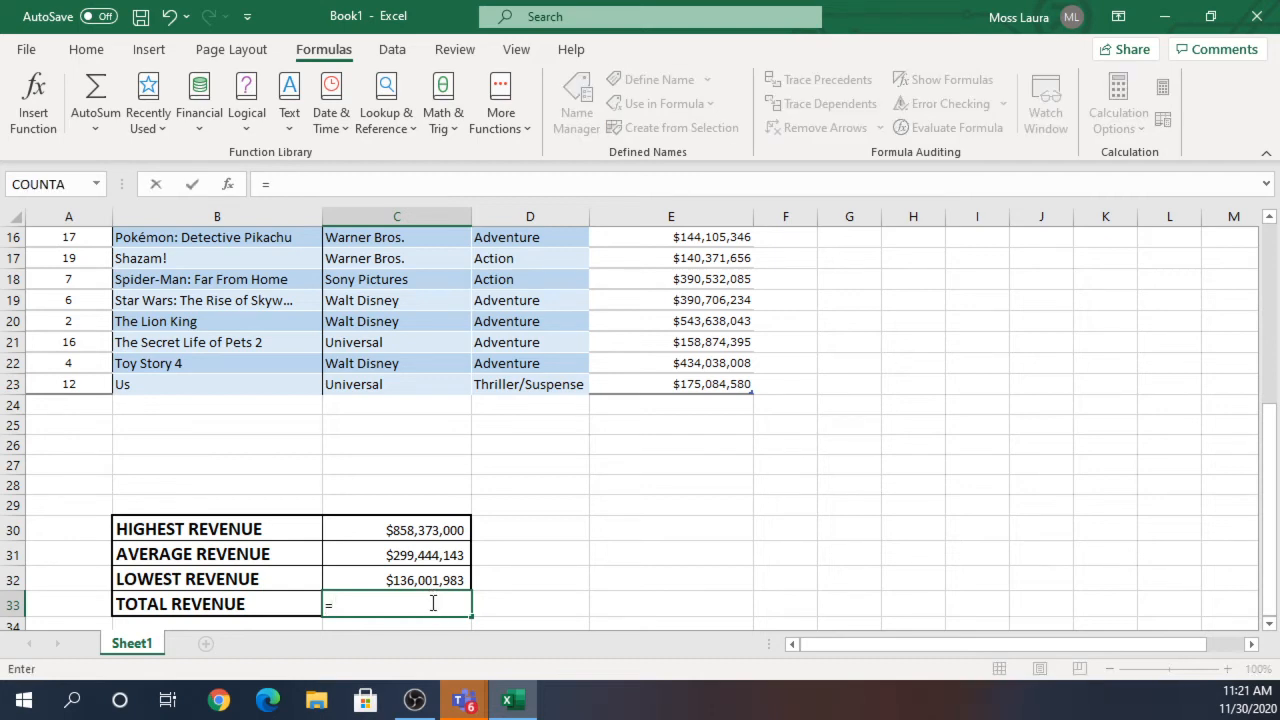
pyautogui.write('SUM')
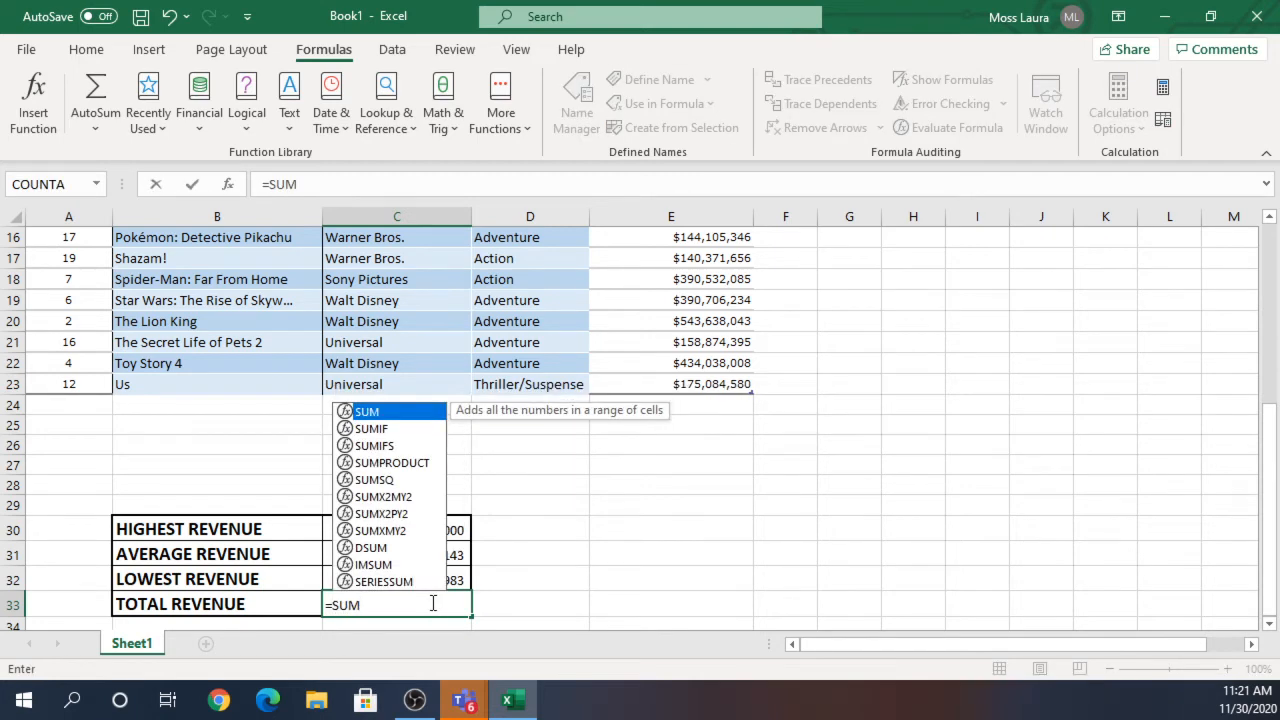
pyautogui.write('(E4:')
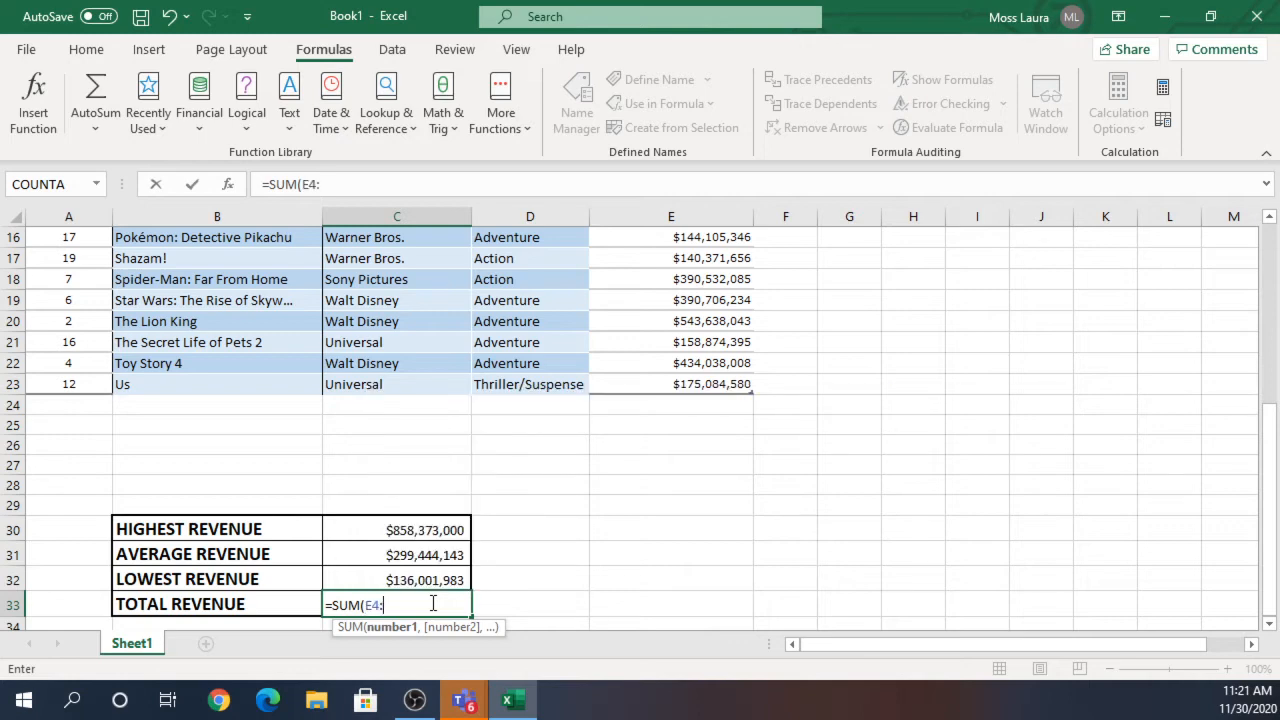
pyautogui.write('23')
pyautogui.press('BackSpace')
pyautogui.press('BackSpace')
pyautogui.write('e')
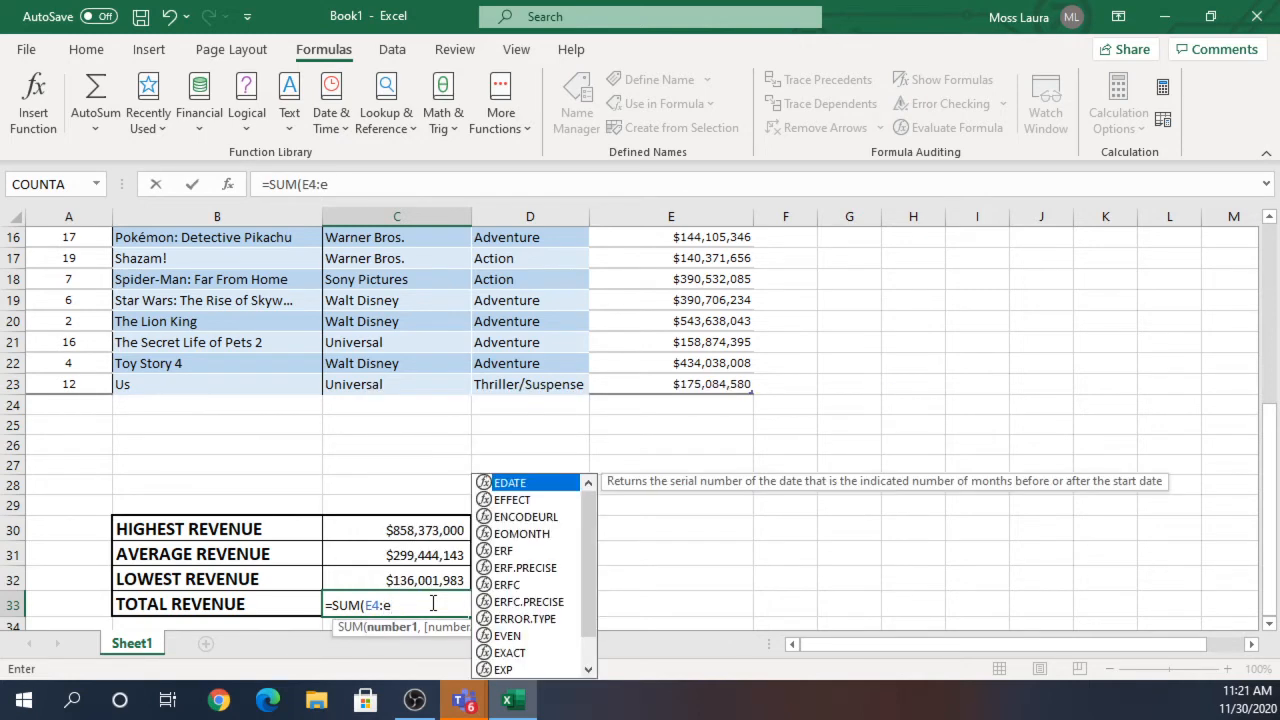
pyautogui.press('BackSpace')
pyautogui.write('E23')
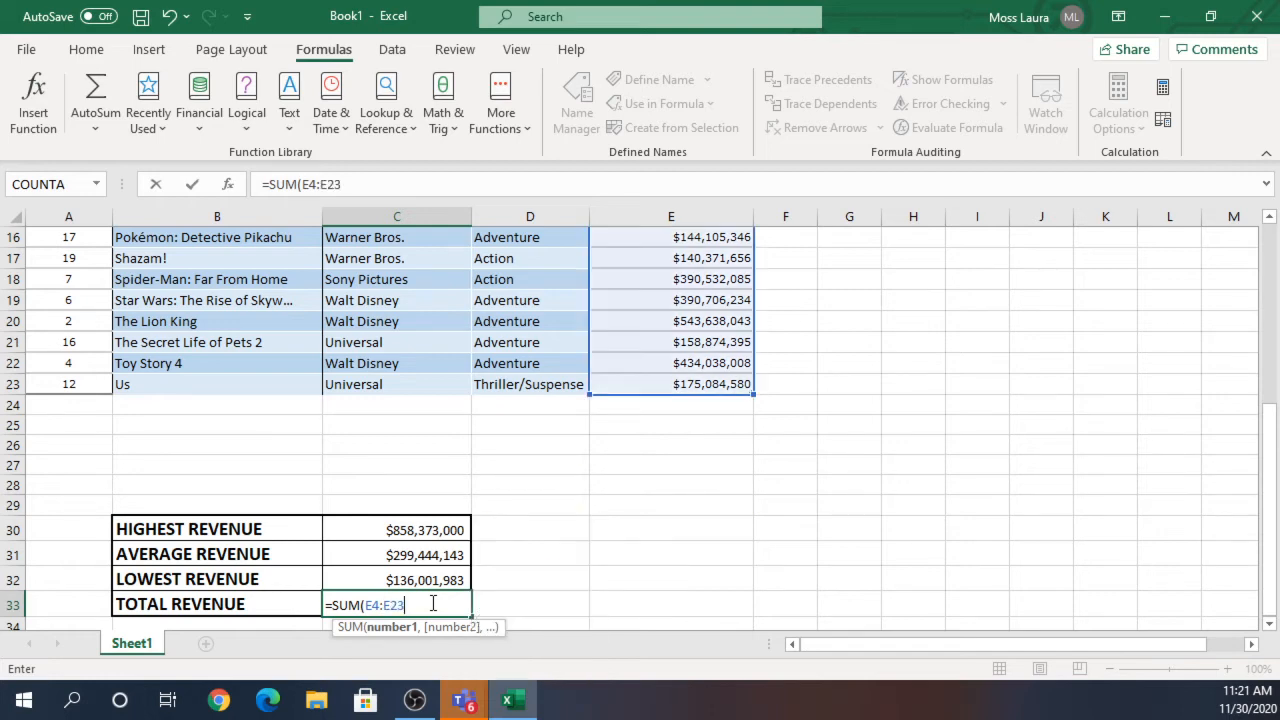
pyautogui.write(')')
pyautogui.press('Return')
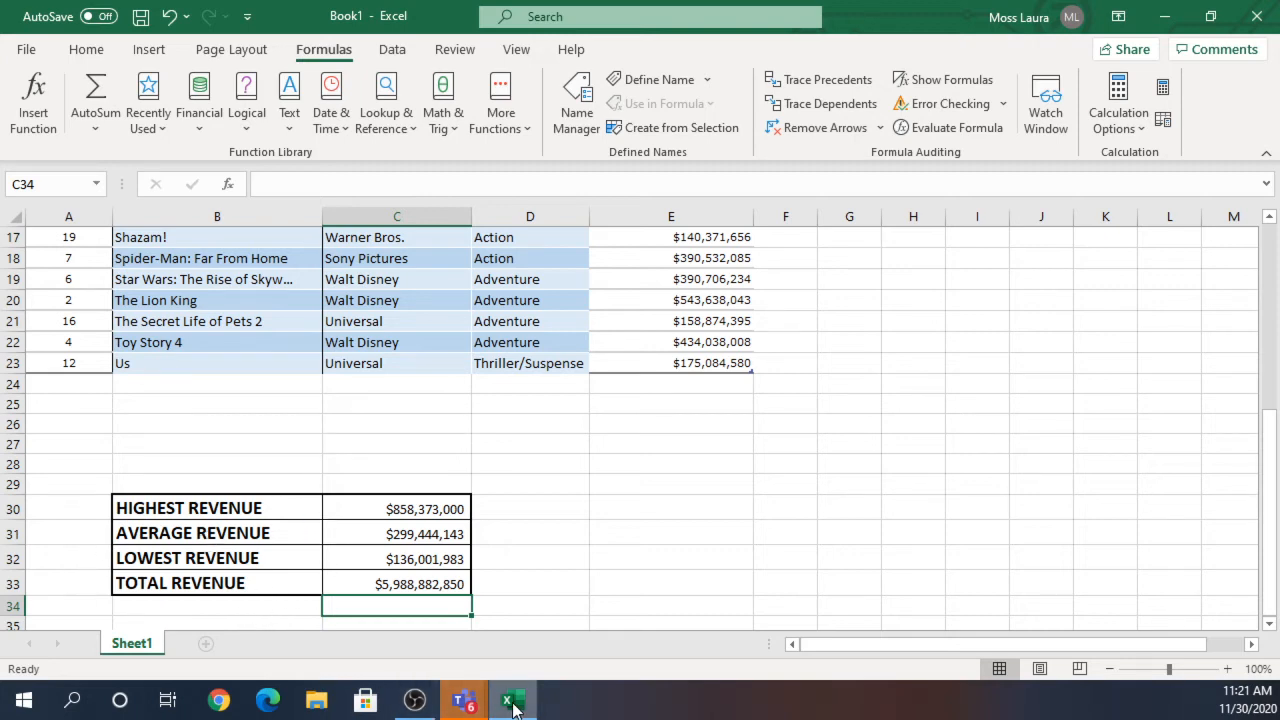
# Switch to the project instructions in Teams and read the Analysis #2 and Analysis #3 sections.
pyautogui.moveTo(513, 708)
pyautogui.moveTo(463, 702)
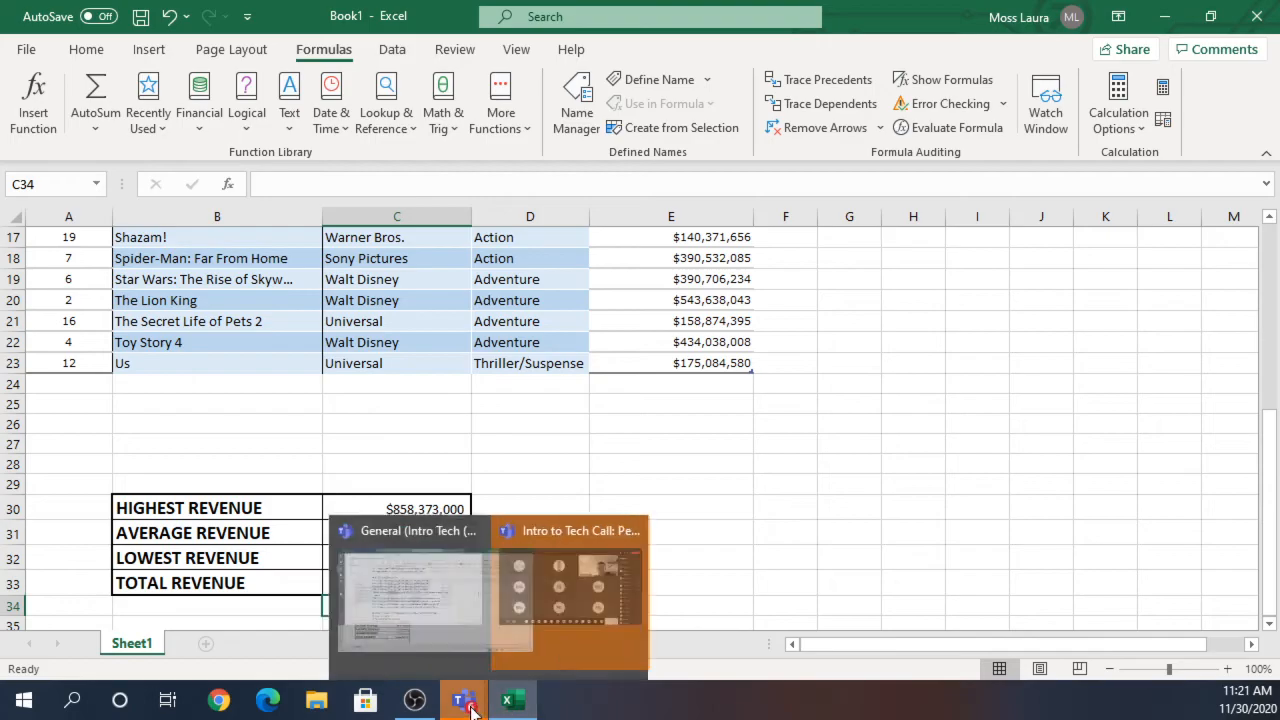
pyautogui.click(398, 622)
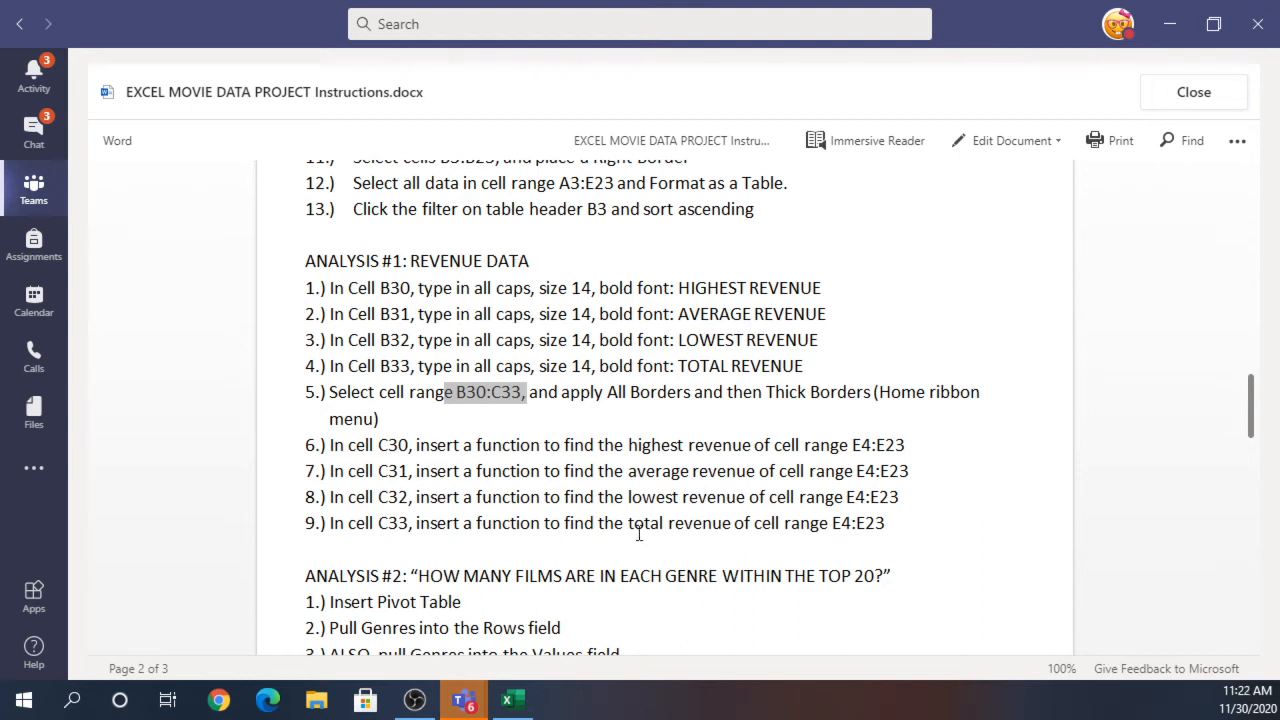
pyautogui.moveTo(512, 700)
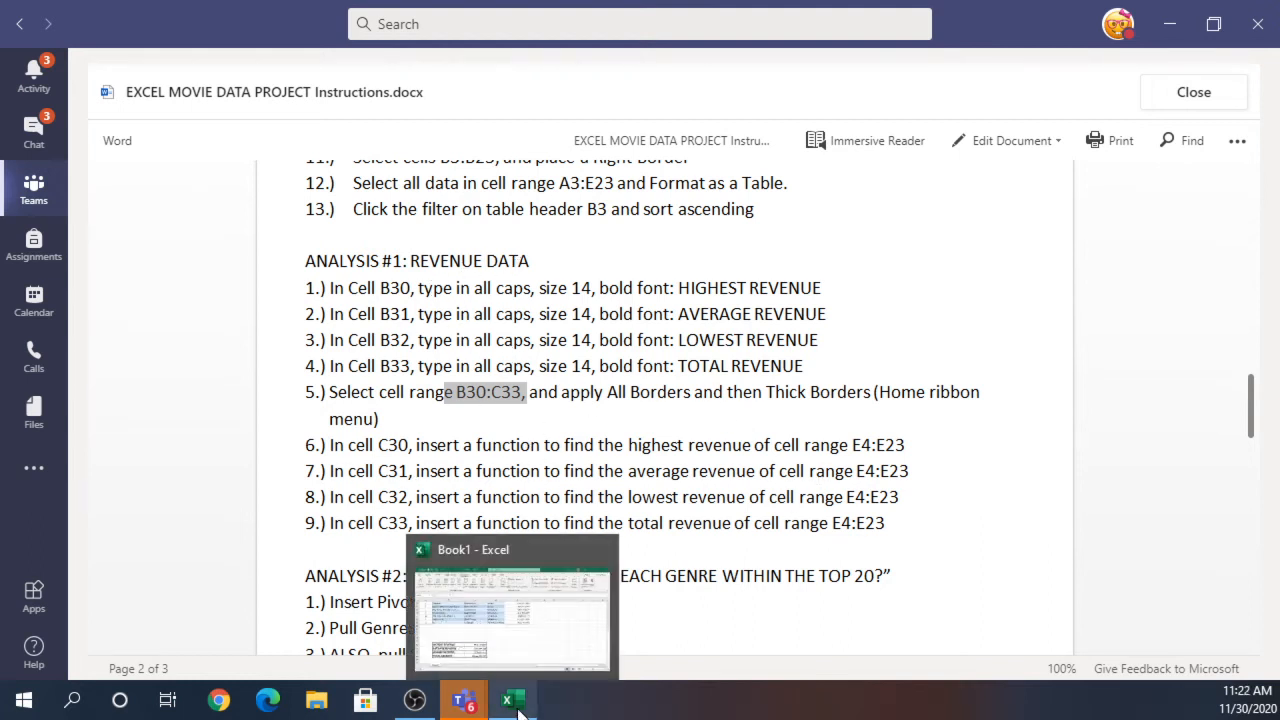
pyautogui.scroll(-5, 700, 552)
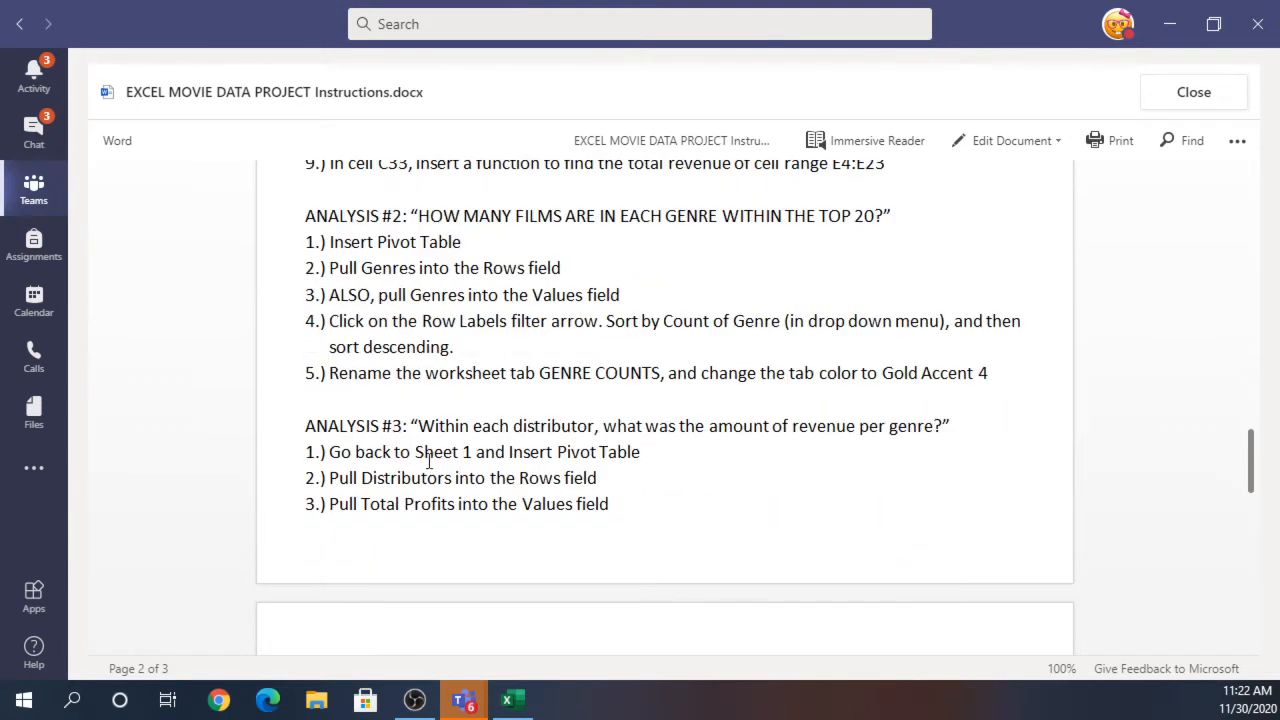
pyautogui.moveTo(473, 705)
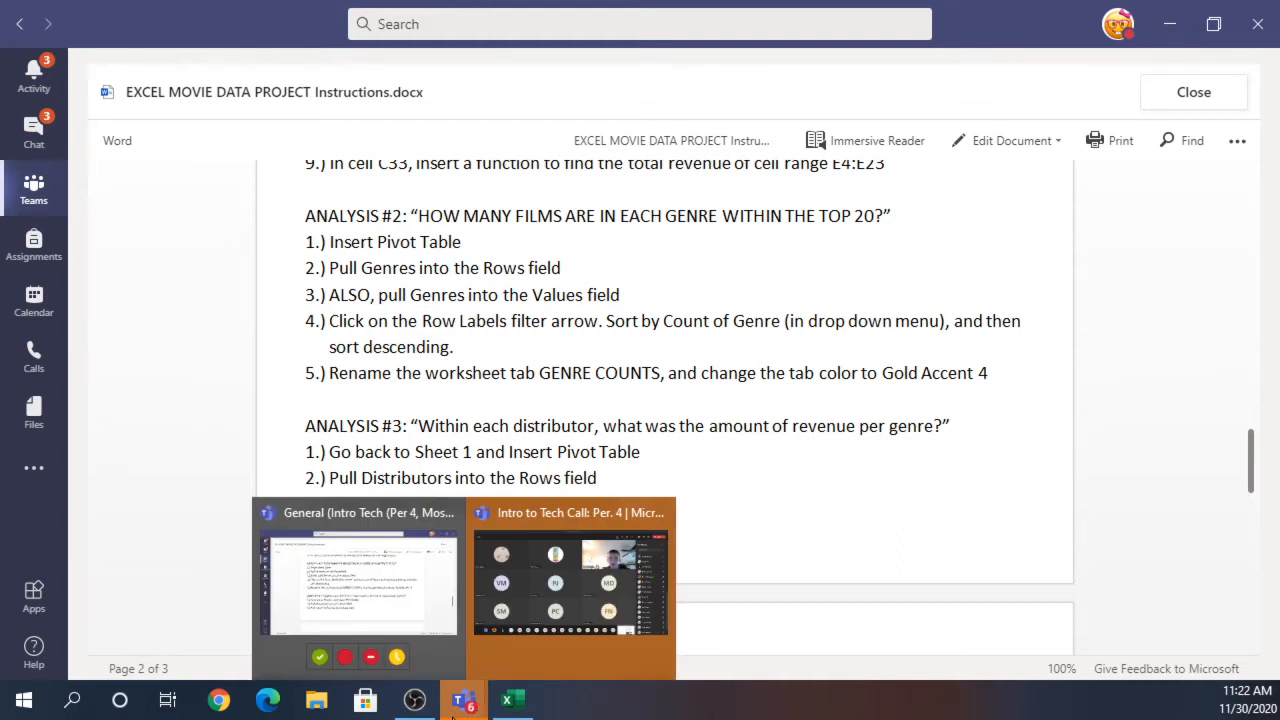
pyautogui.moveTo(428, 712)
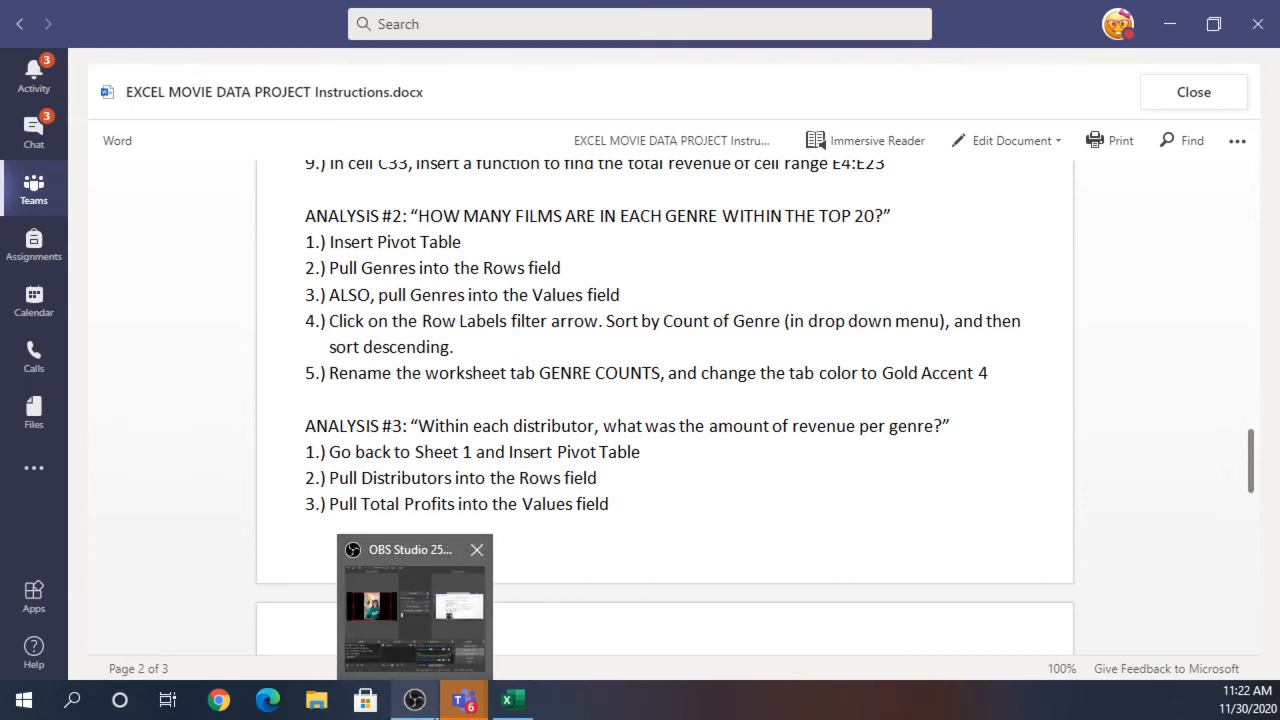
pyautogui.click(405, 612)
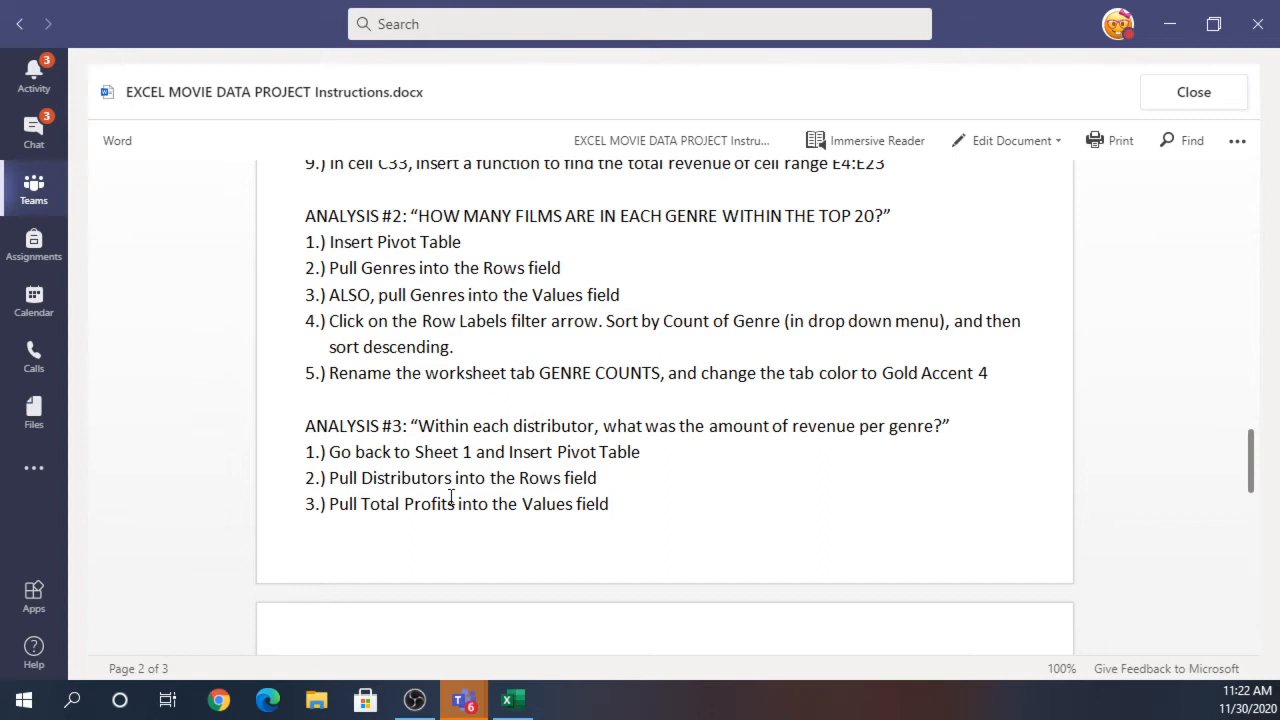
# Return to the Excel workbook and inspect the AVERAGE formula in cell C31, leaving it unedited.
pyautogui.click(512, 703)
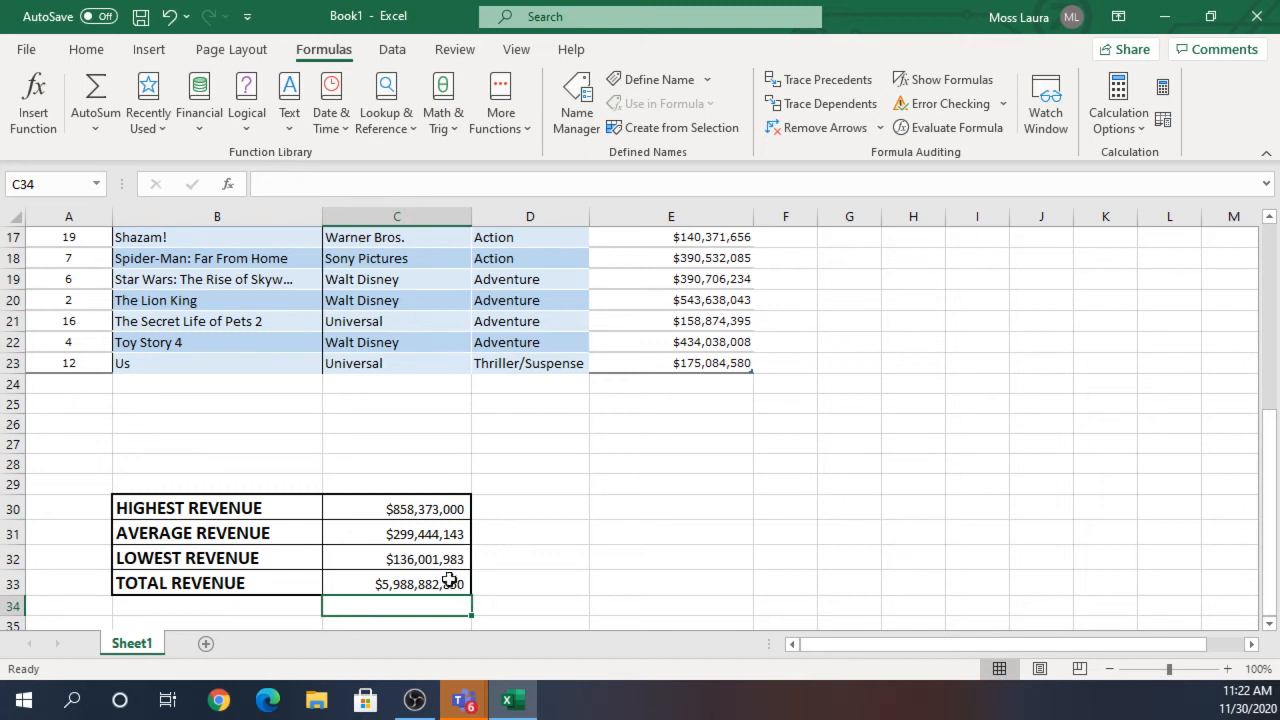
pyautogui.click(380, 534)
pyautogui.doubleClick(380, 534)
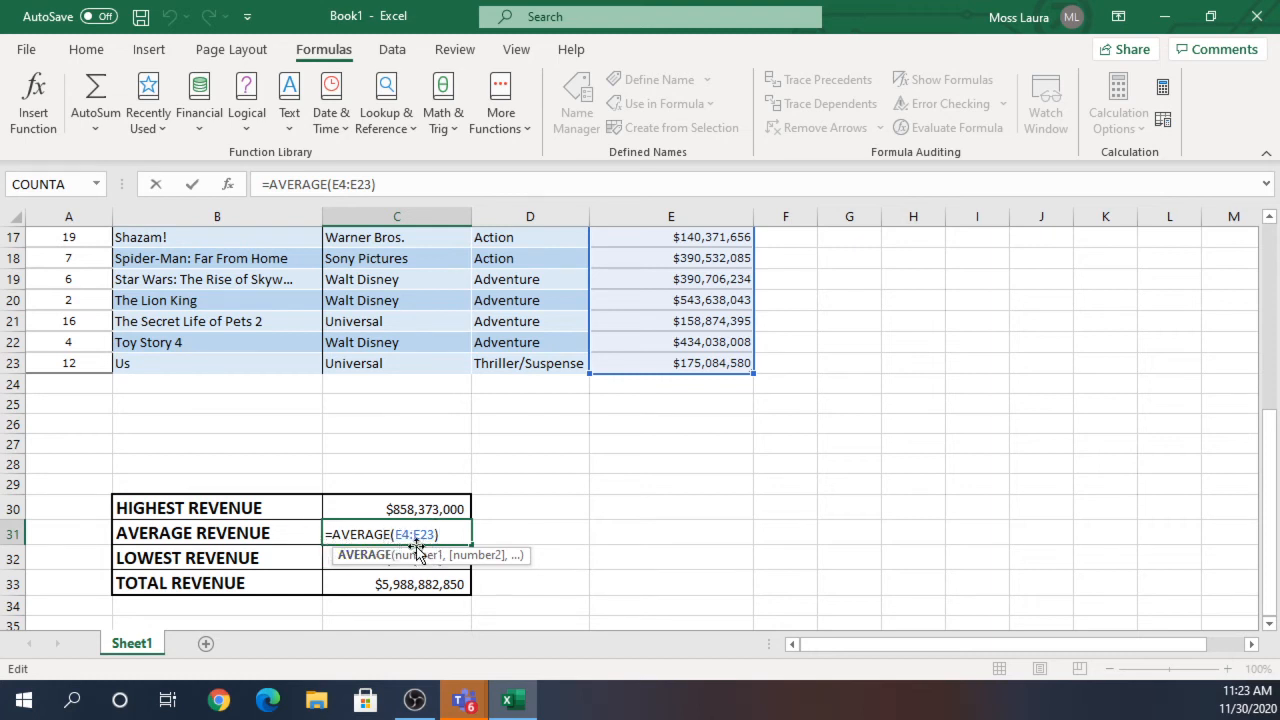
pyautogui.click(518, 532)
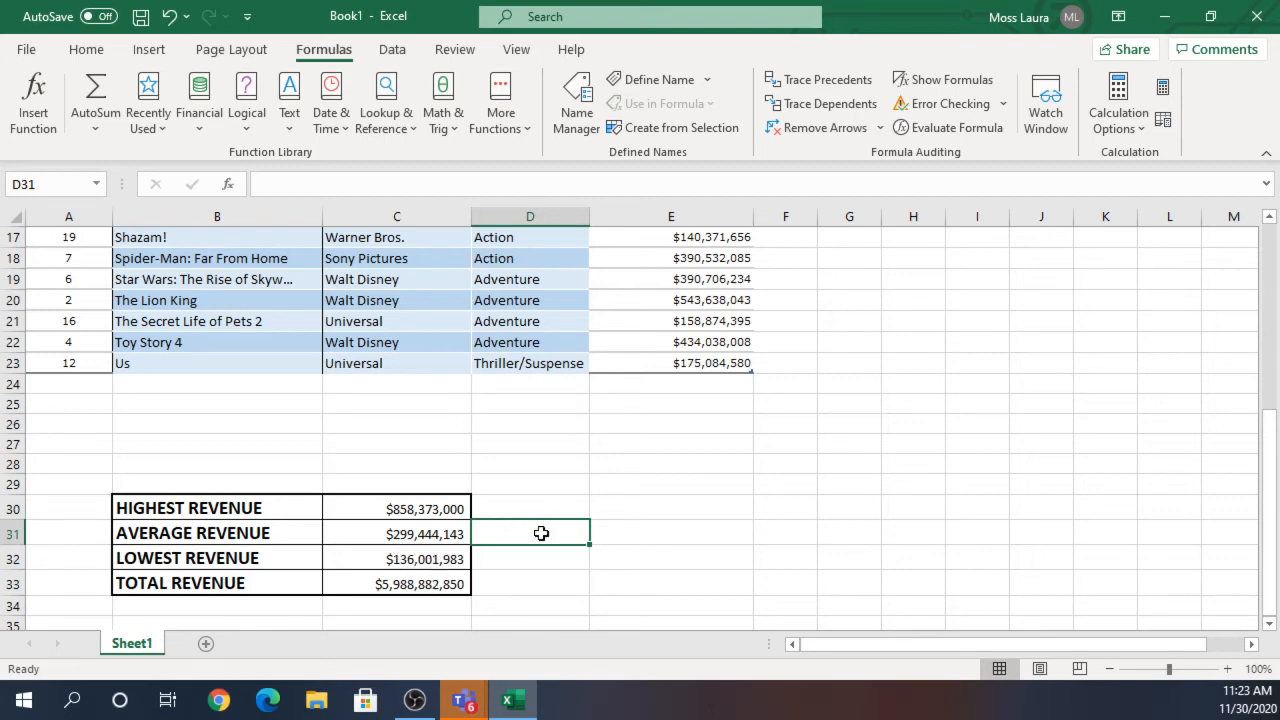
pyautogui.moveTo(512, 702)
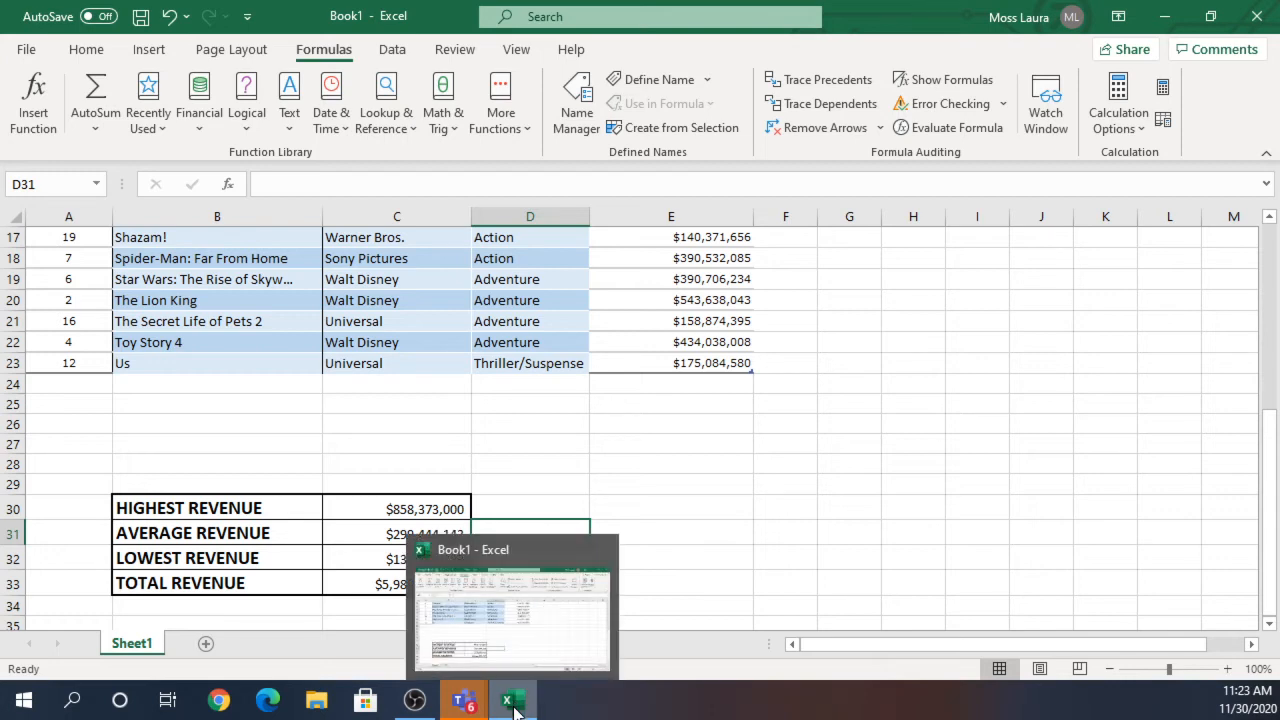
pyautogui.moveTo(464, 706)
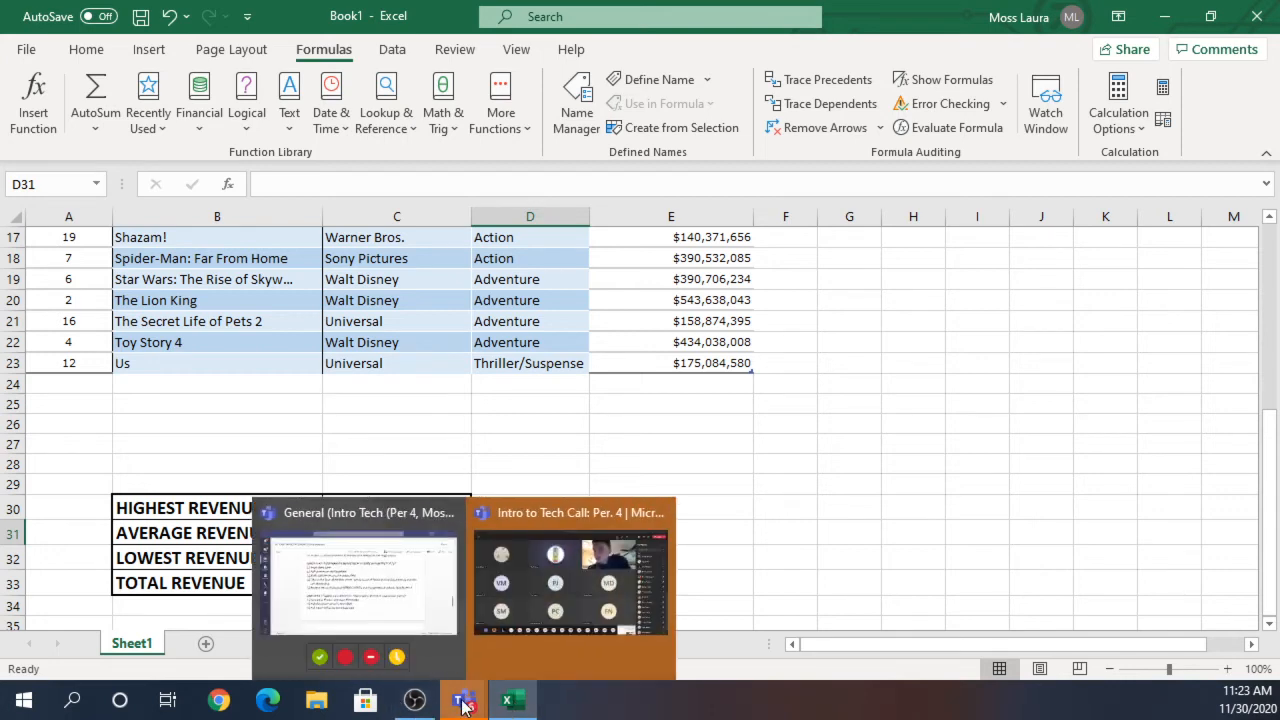
pyautogui.click(763, 482)
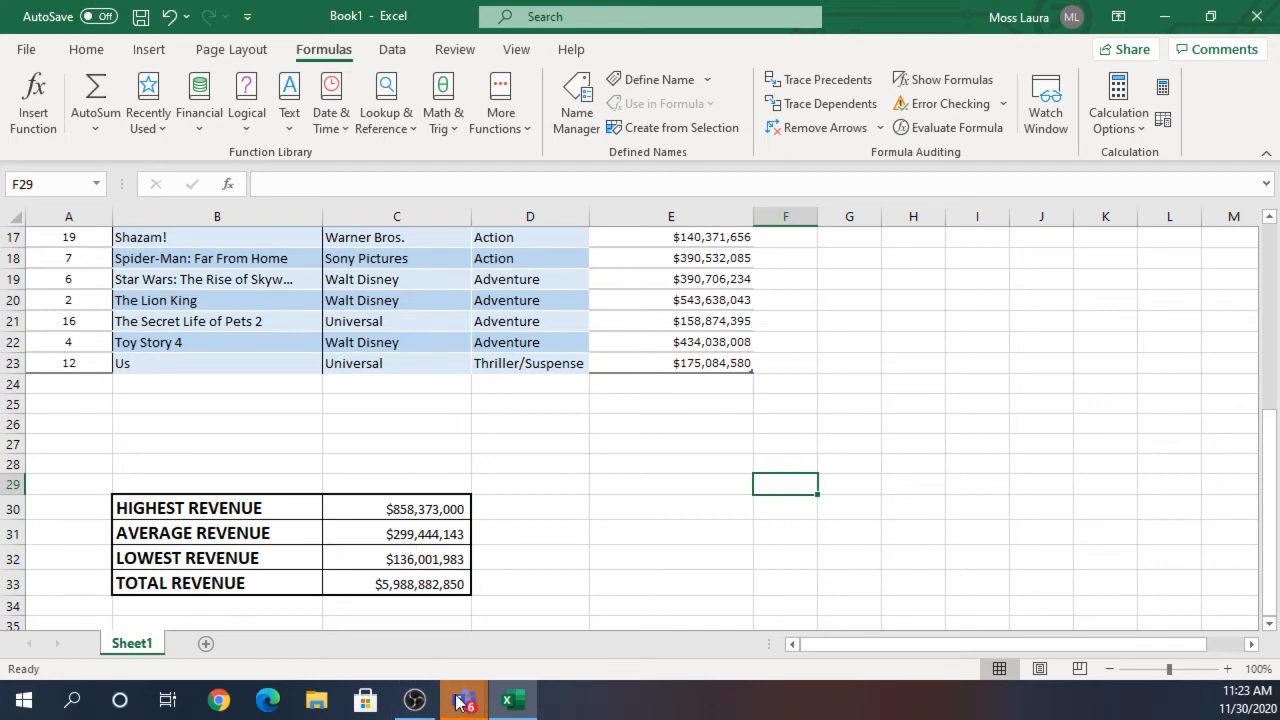
# Check Analysis #2 in the Teams instructions and insert a PivotTable from the film table Table1 on a new worksheet in Excel.
pyautogui.moveTo(462, 700)
pyautogui.click(432, 601)
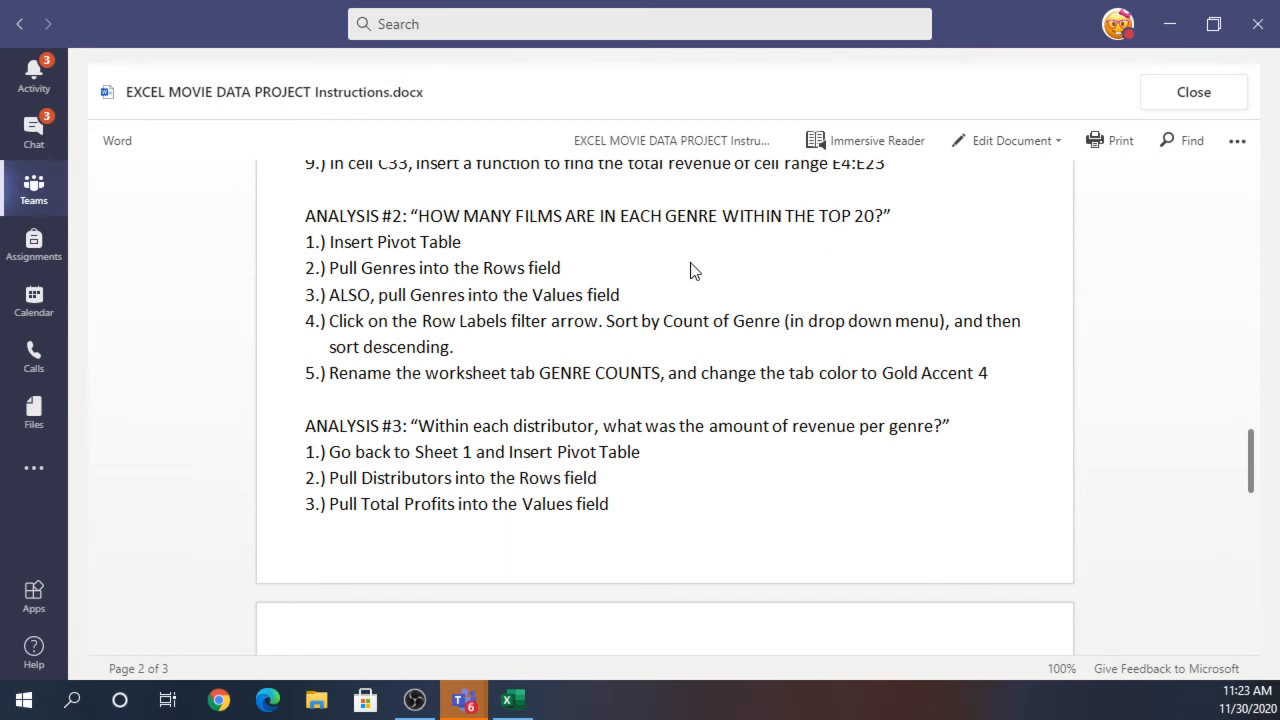
pyautogui.click(513, 693)
pyautogui.scroll(3, 510, 416)
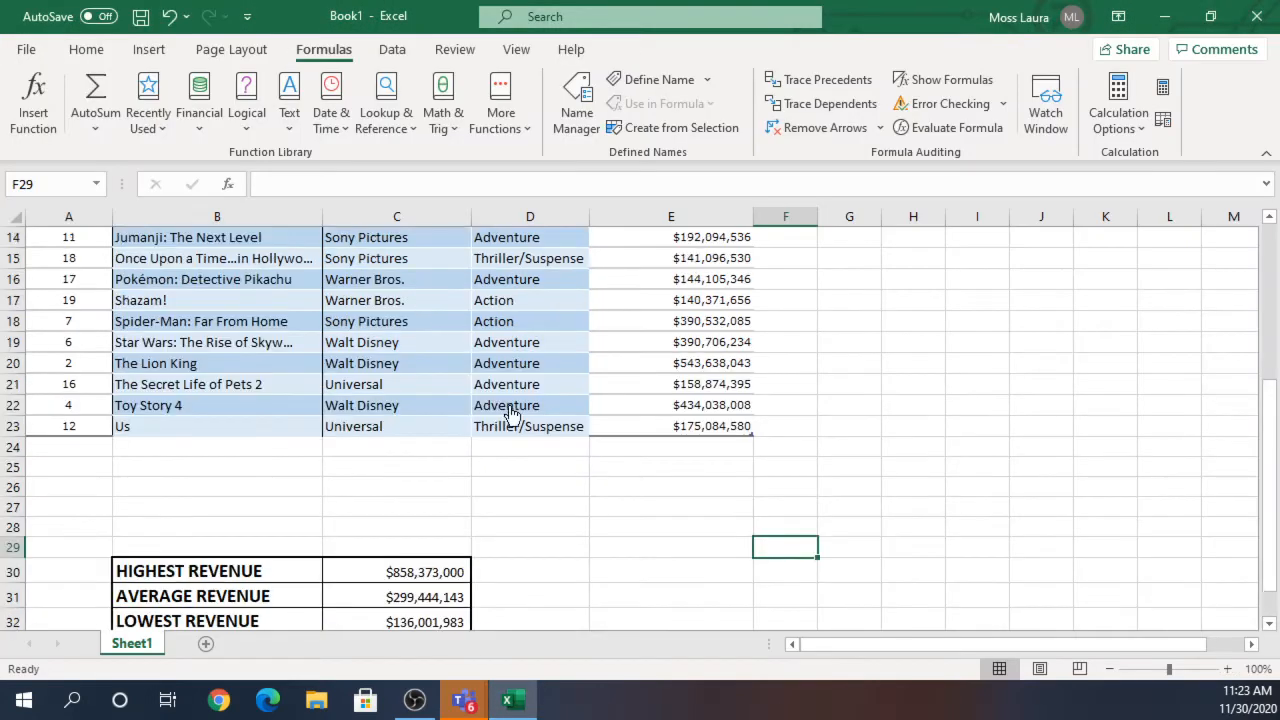
pyautogui.scroll(3, 513, 413)
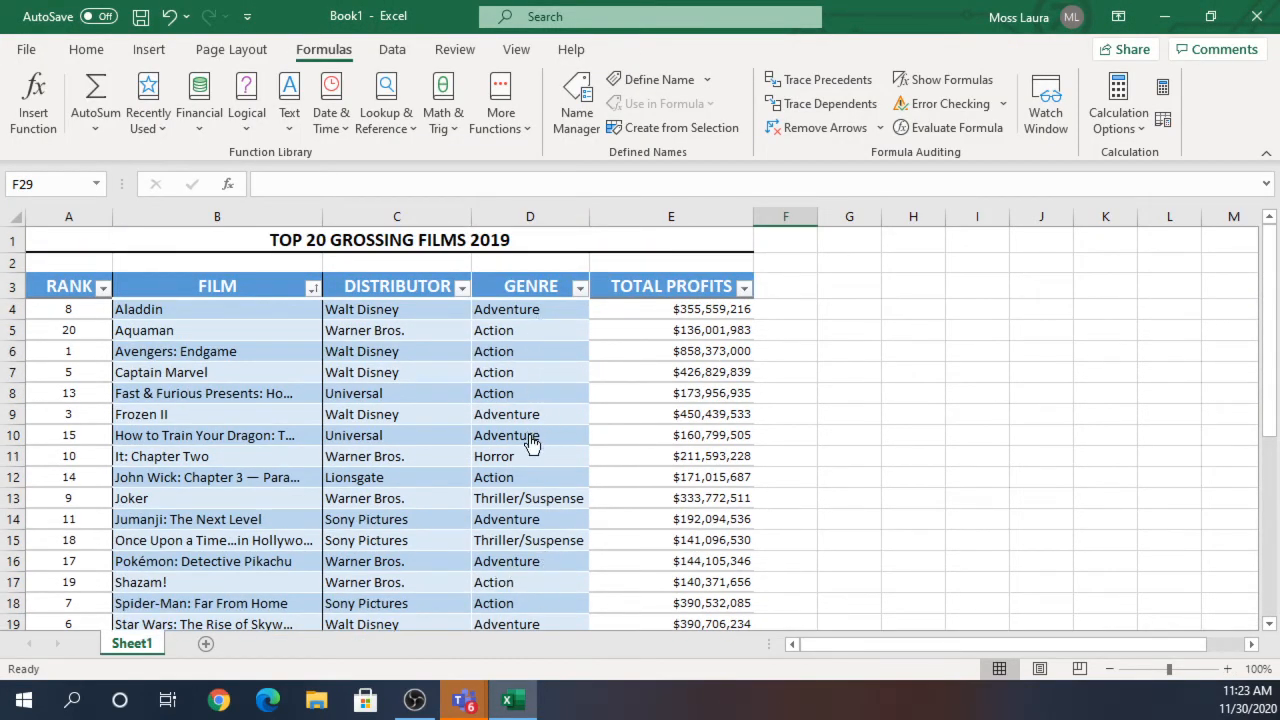
pyautogui.scroll(-2, 510, 515)
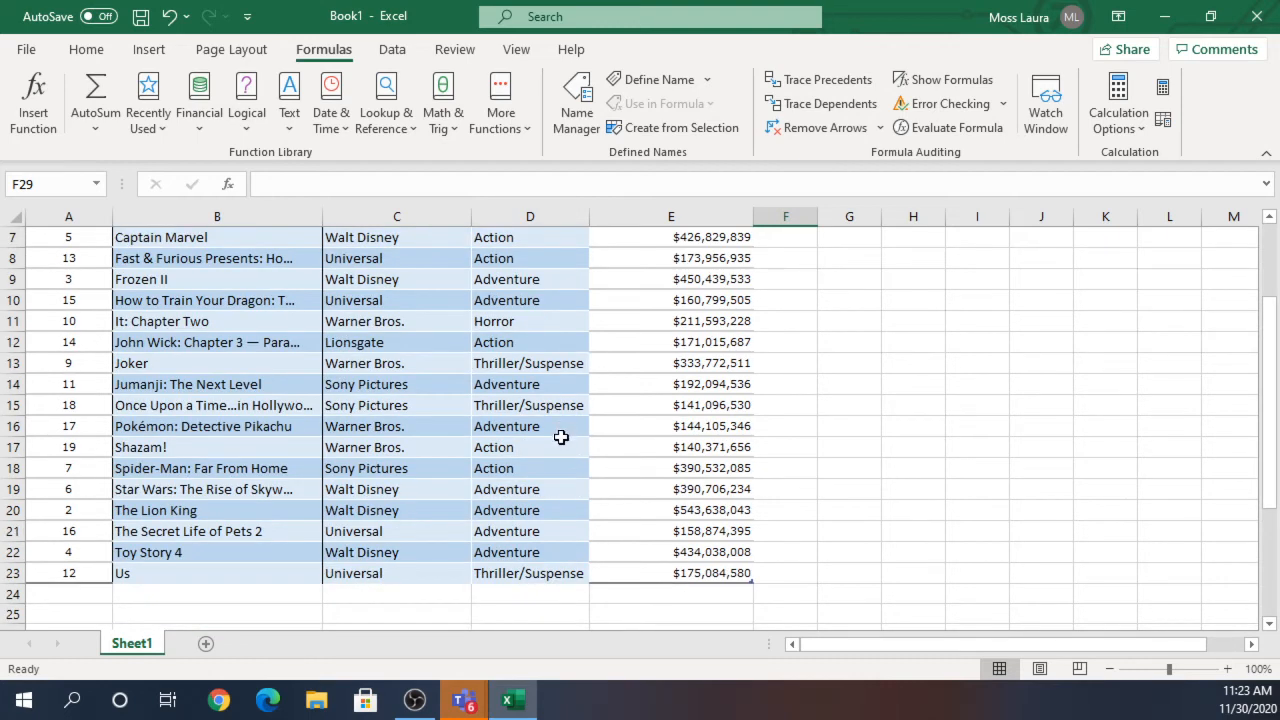
pyautogui.scroll(2, 560, 435)
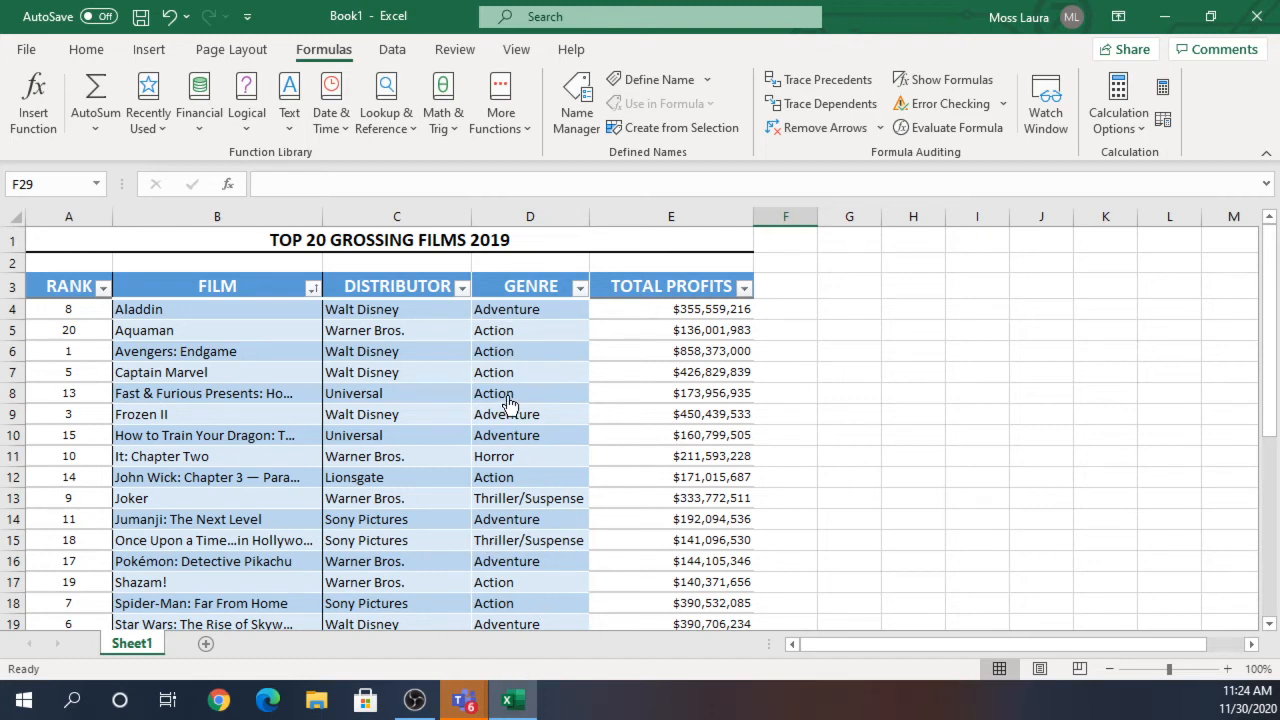
pyautogui.click(537, 349)
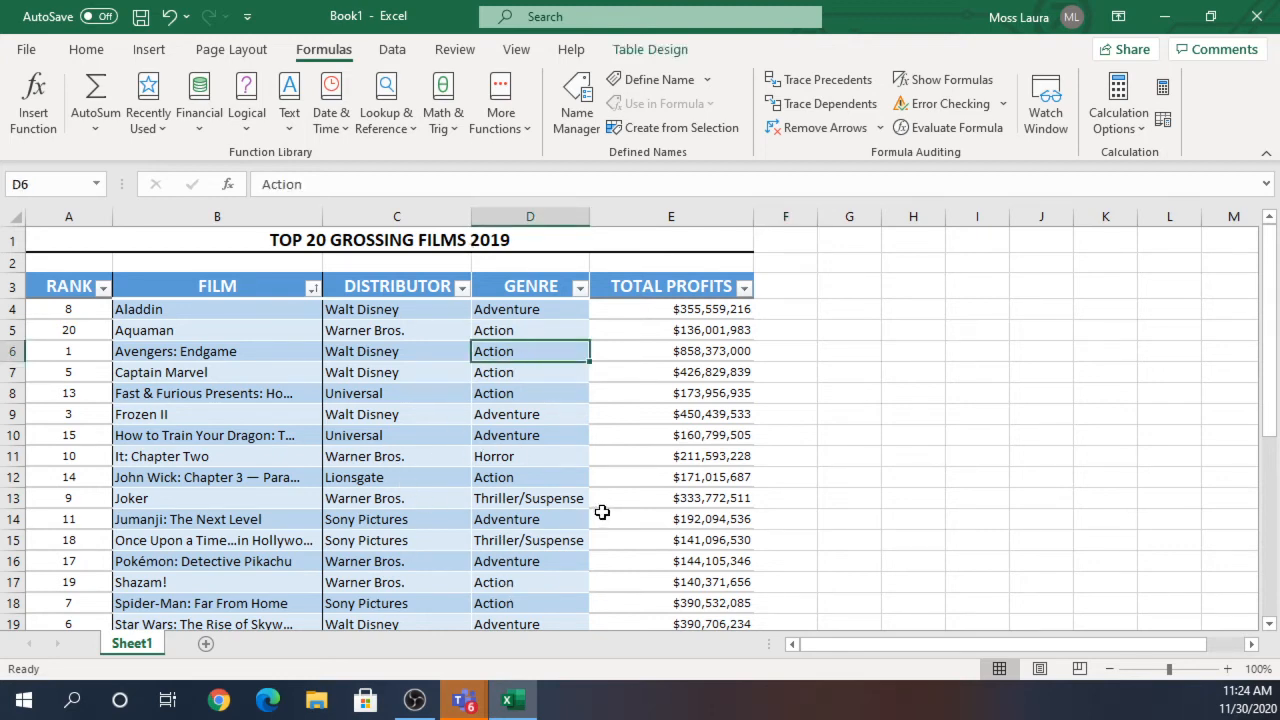
pyautogui.moveTo(493, 362)
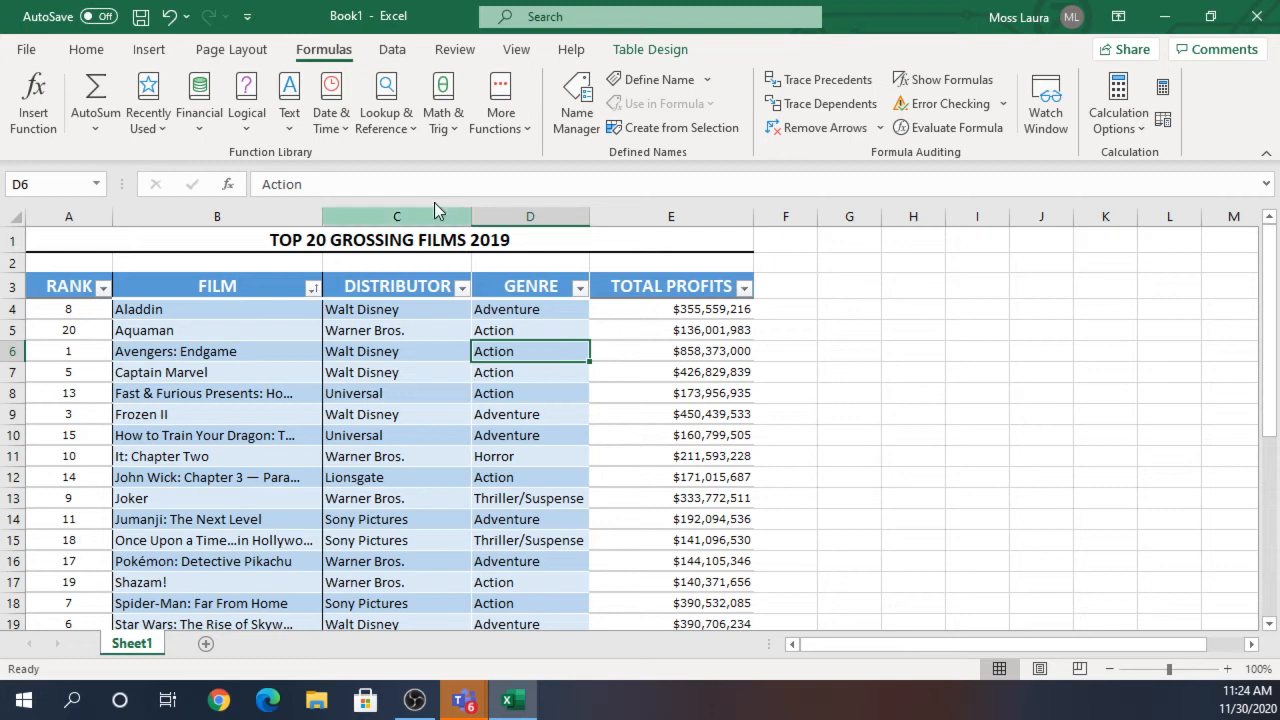
pyautogui.click(148, 50)
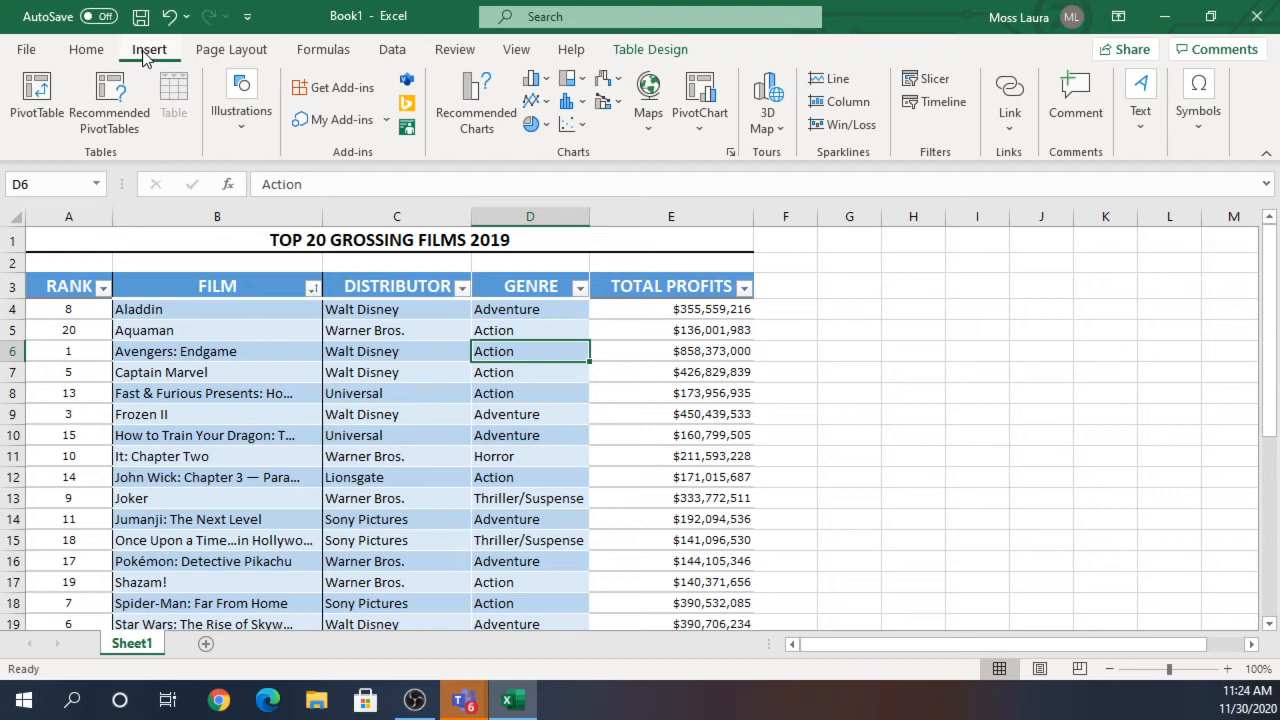
pyautogui.click(40, 93)
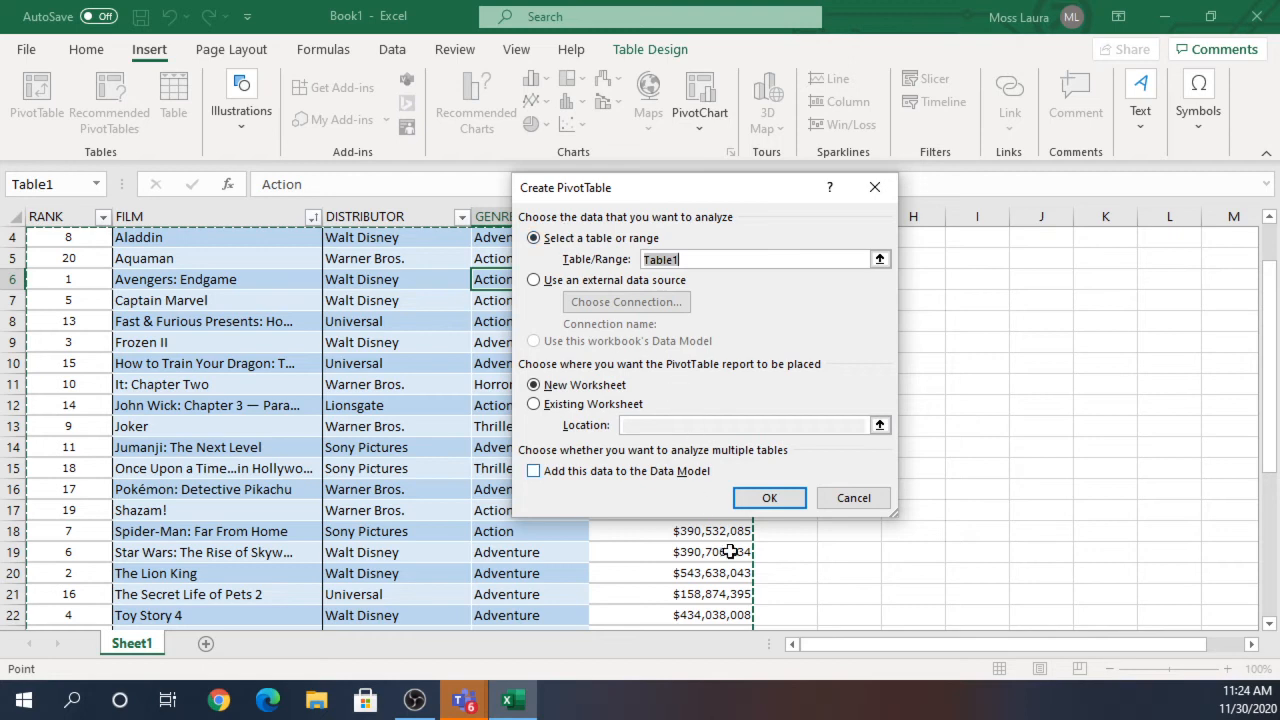
pyautogui.click(767, 504)
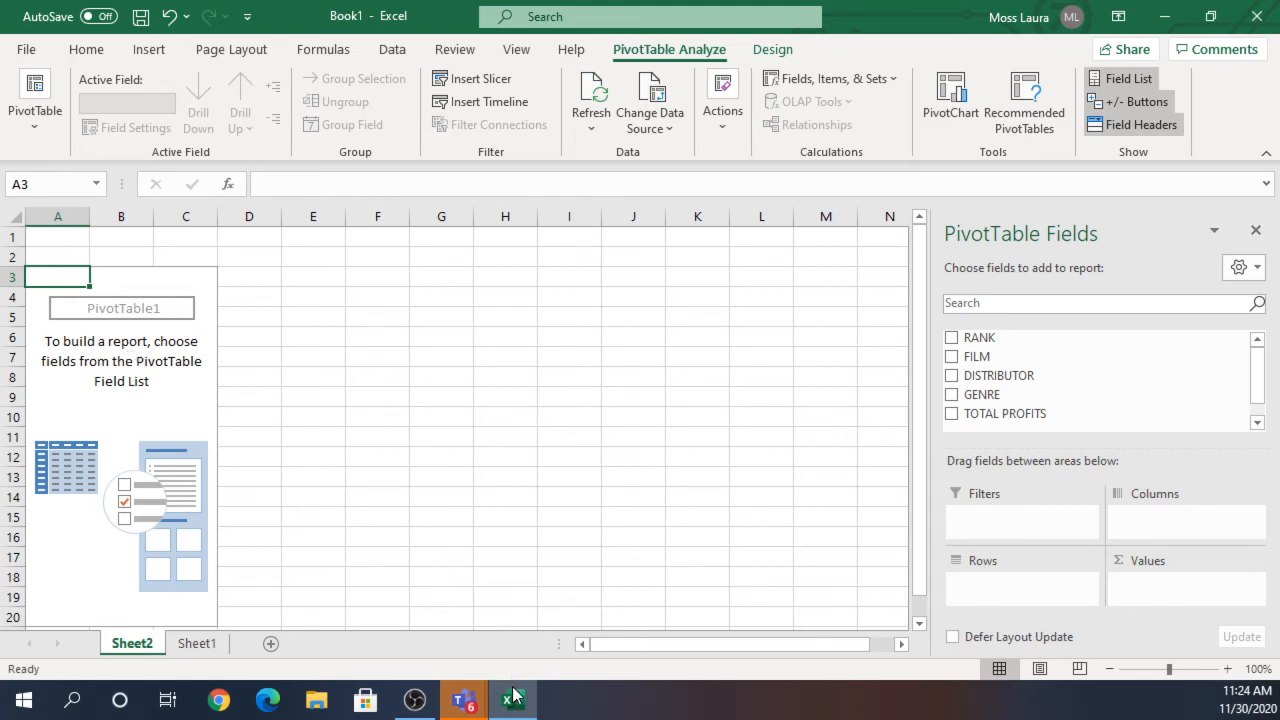
# Consult the Analysis #2 instructions in Teams and add the GENRE field to the PivotTable's Rows area in Excel.
pyautogui.moveTo(470, 708)
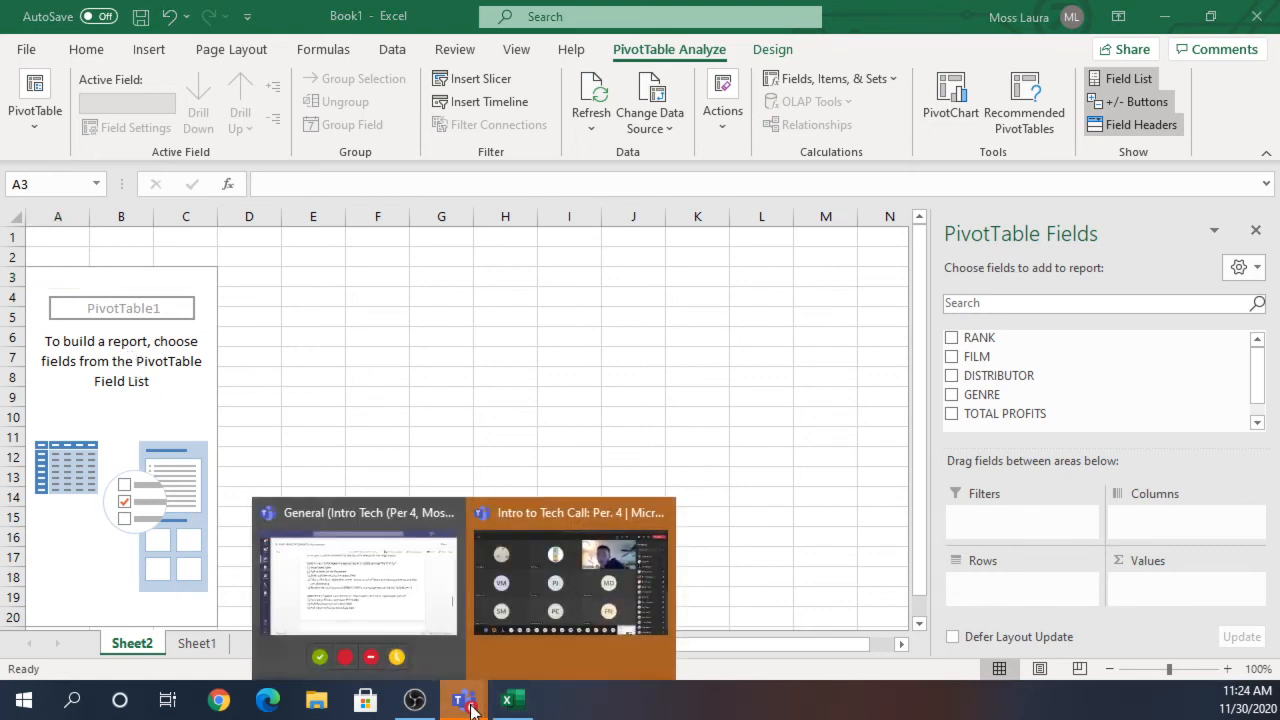
pyautogui.click(375, 608)
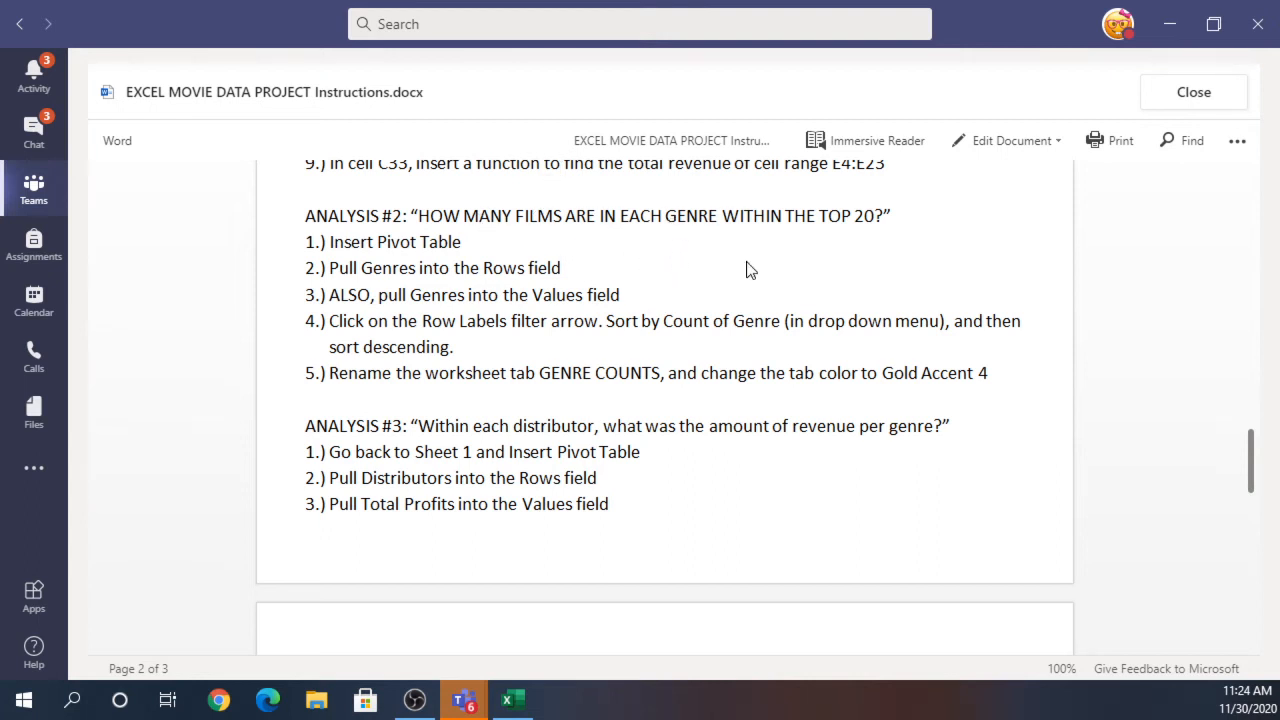
pyautogui.click(512, 700)
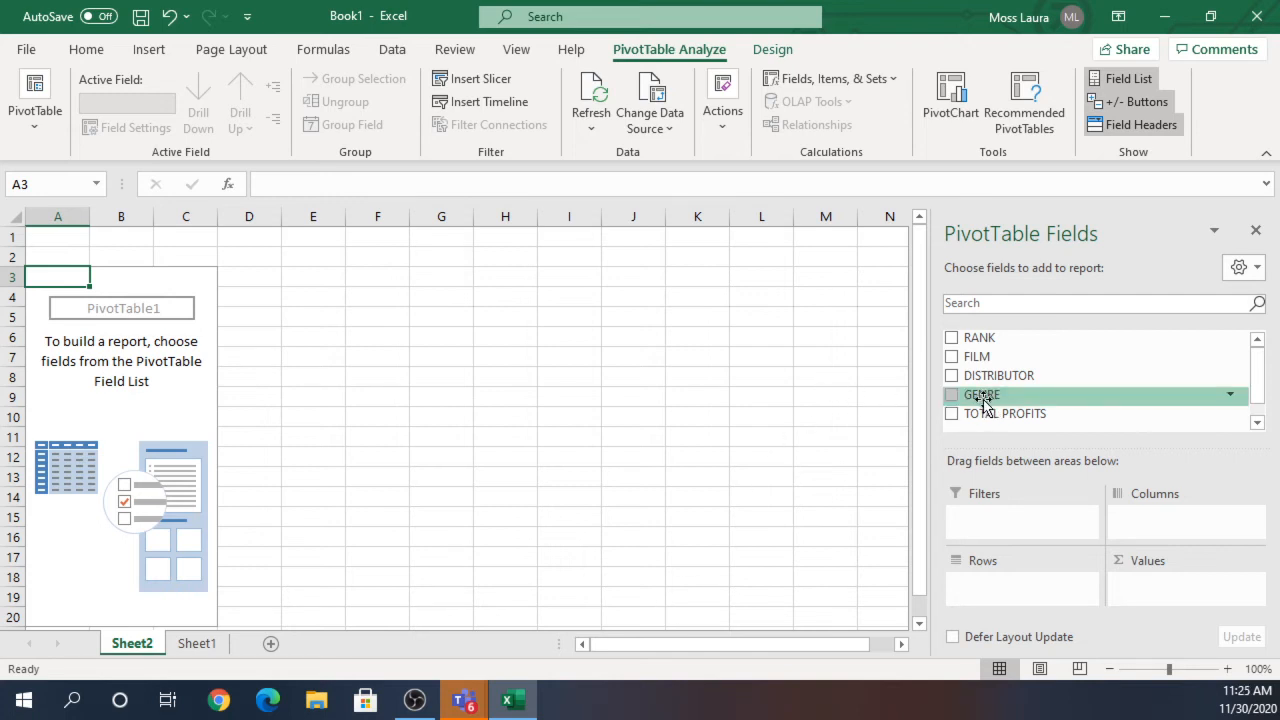
pyautogui.moveTo(985, 400); pyautogui.dragTo(990, 590)
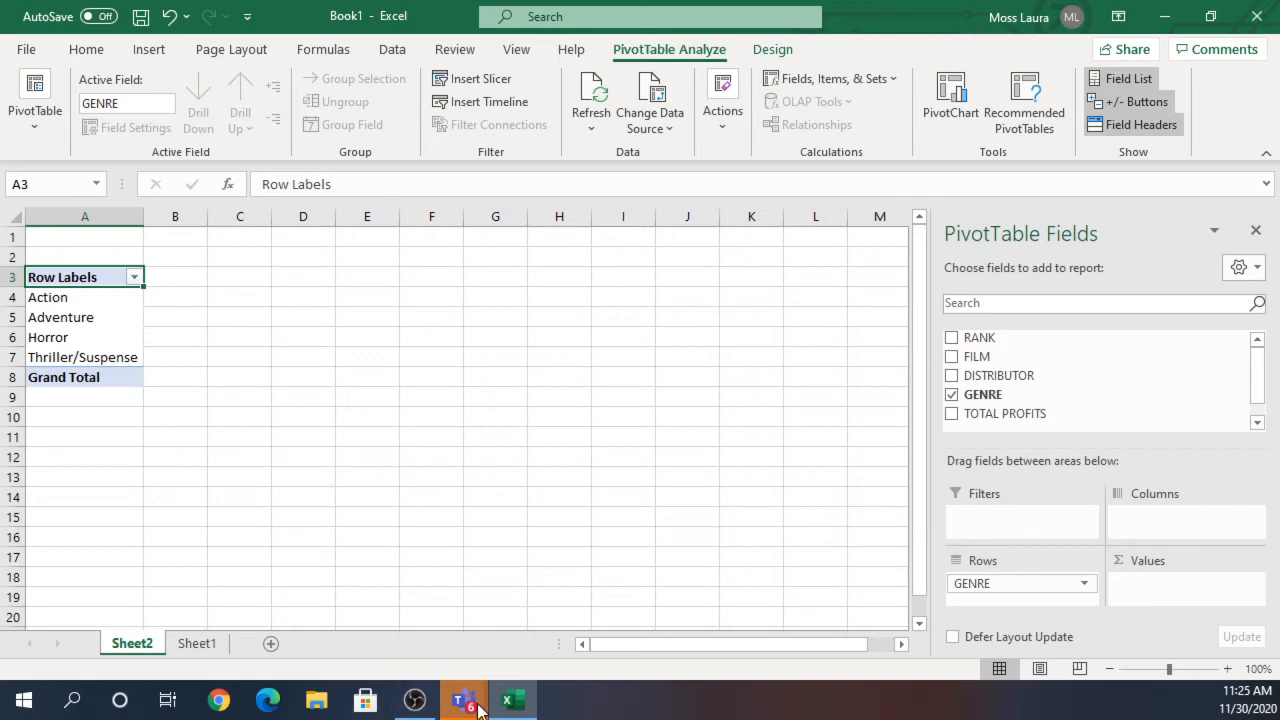
# Check the Analysis #2 instructions in Teams and add the GENRE field to the PivotTable's Values area in Excel.
pyautogui.moveTo(516, 705)
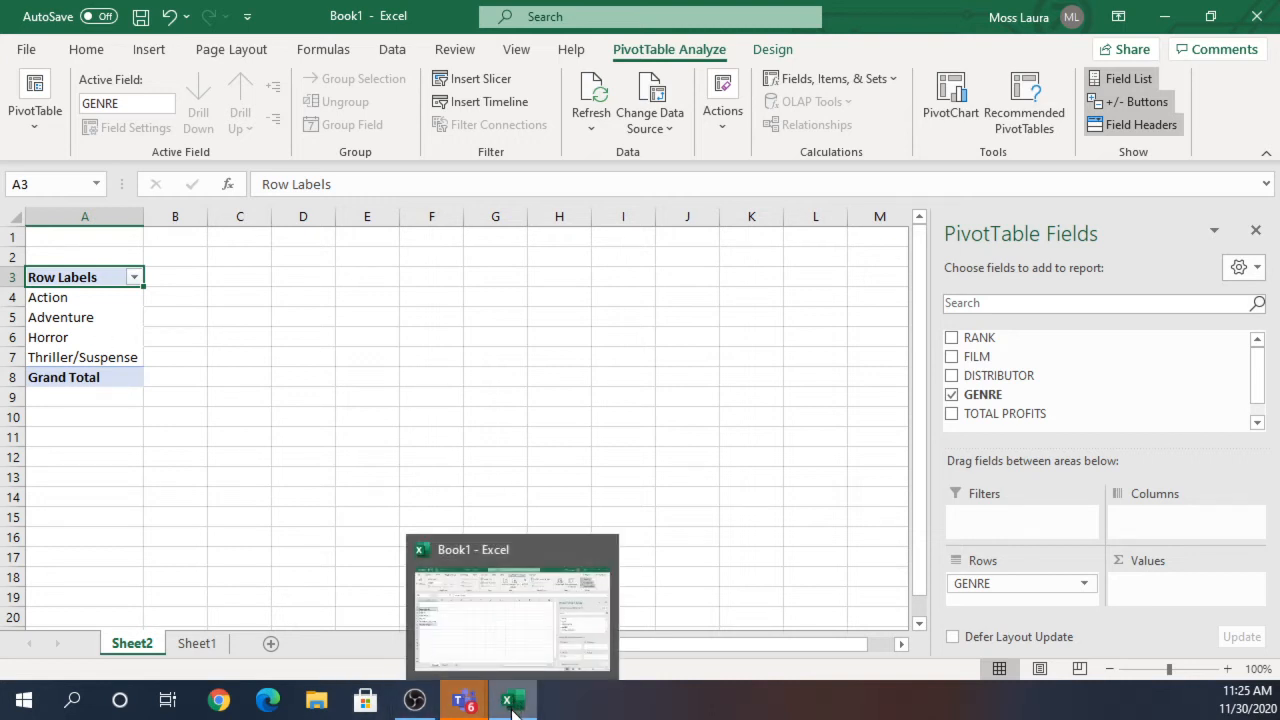
pyautogui.click(510, 705)
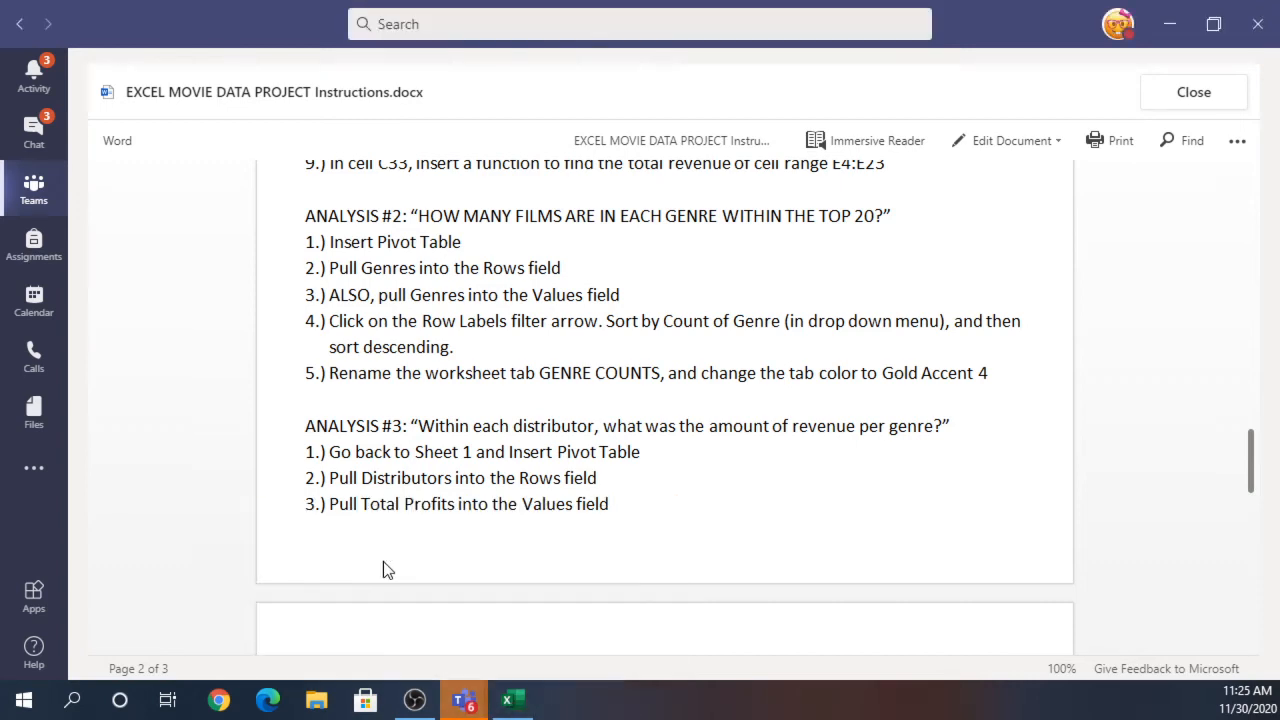
pyautogui.click(510, 700)
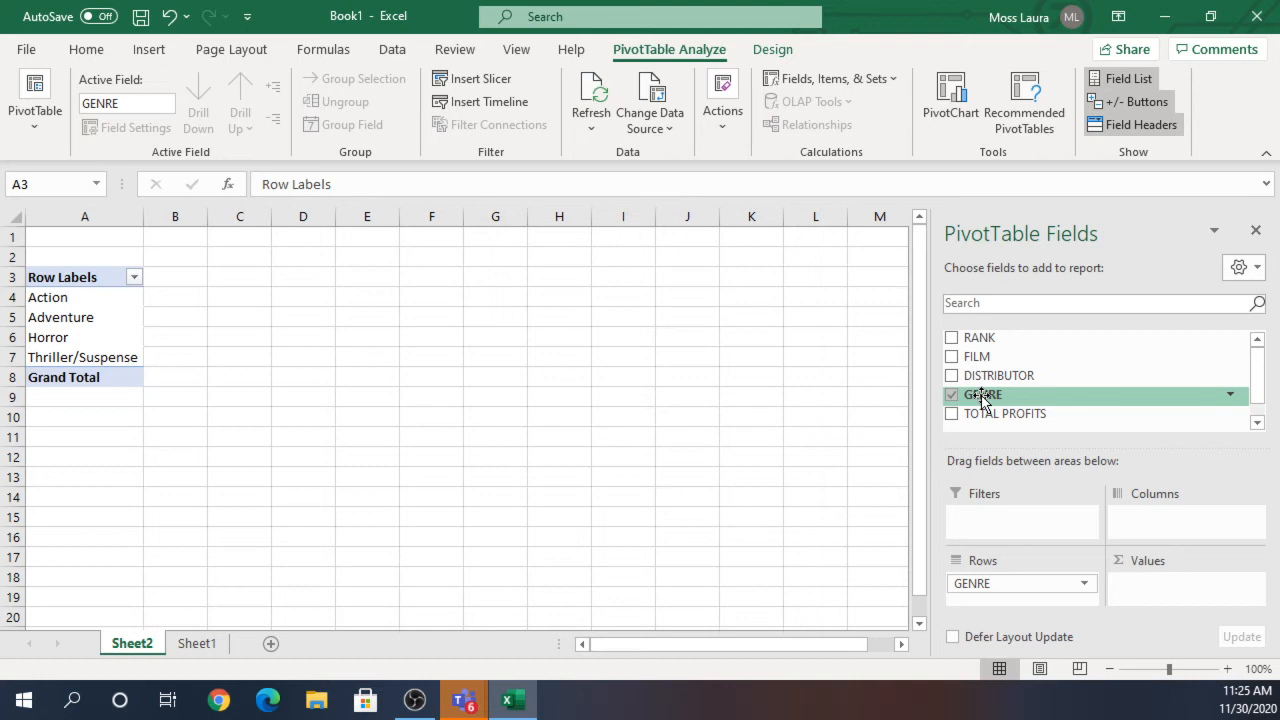
pyautogui.moveTo(981, 397); pyautogui.dragTo(1154, 591)
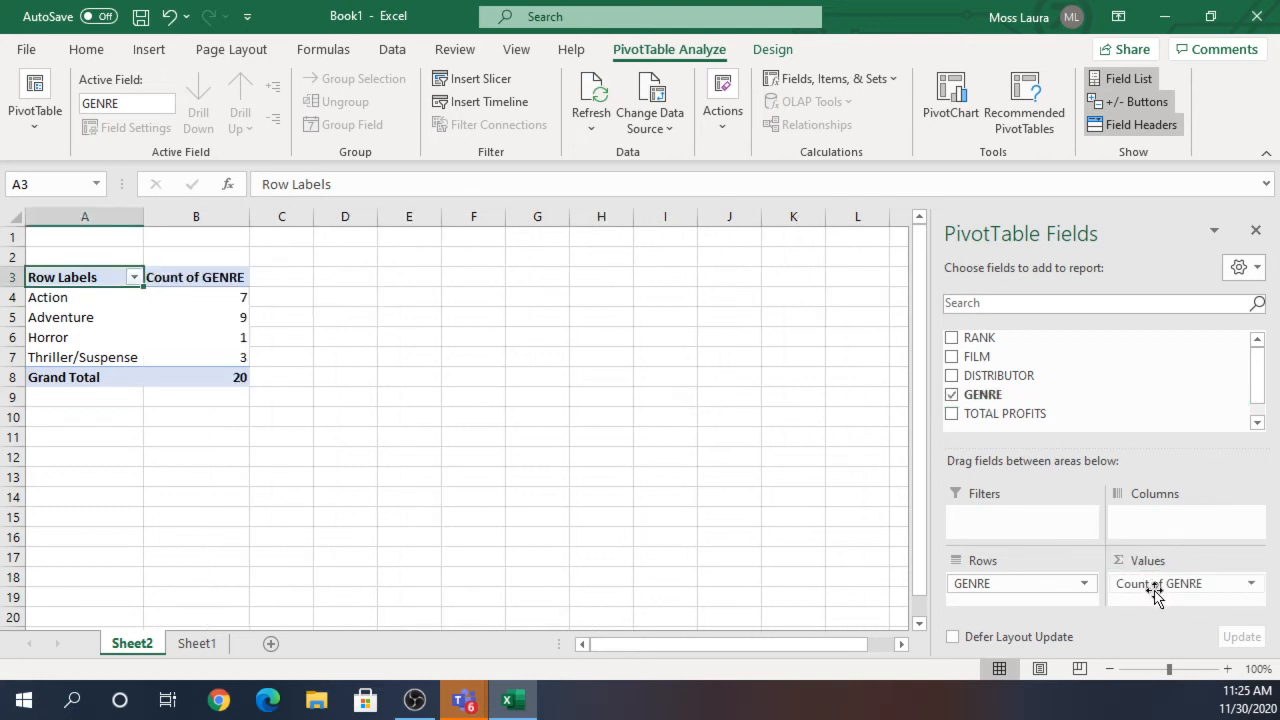
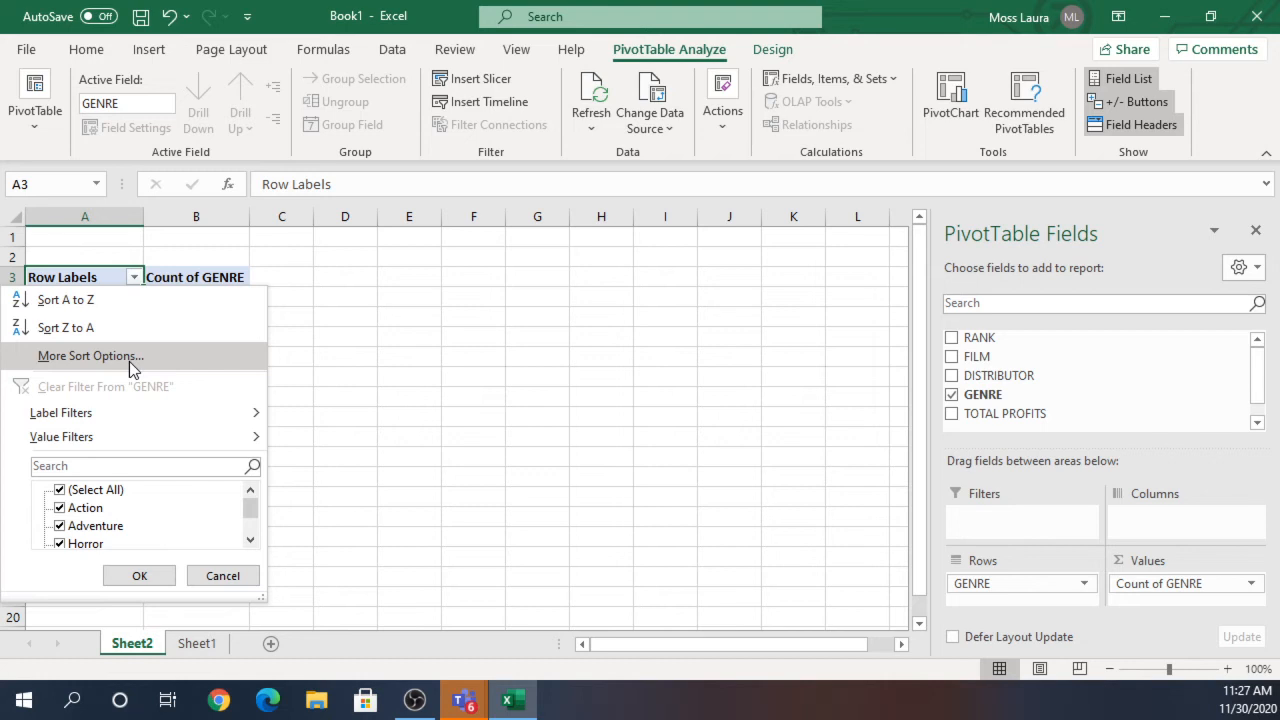
# Sort the PivotTable's genre rows in descending order by Count of GENRE.
pyautogui.click(90, 356)
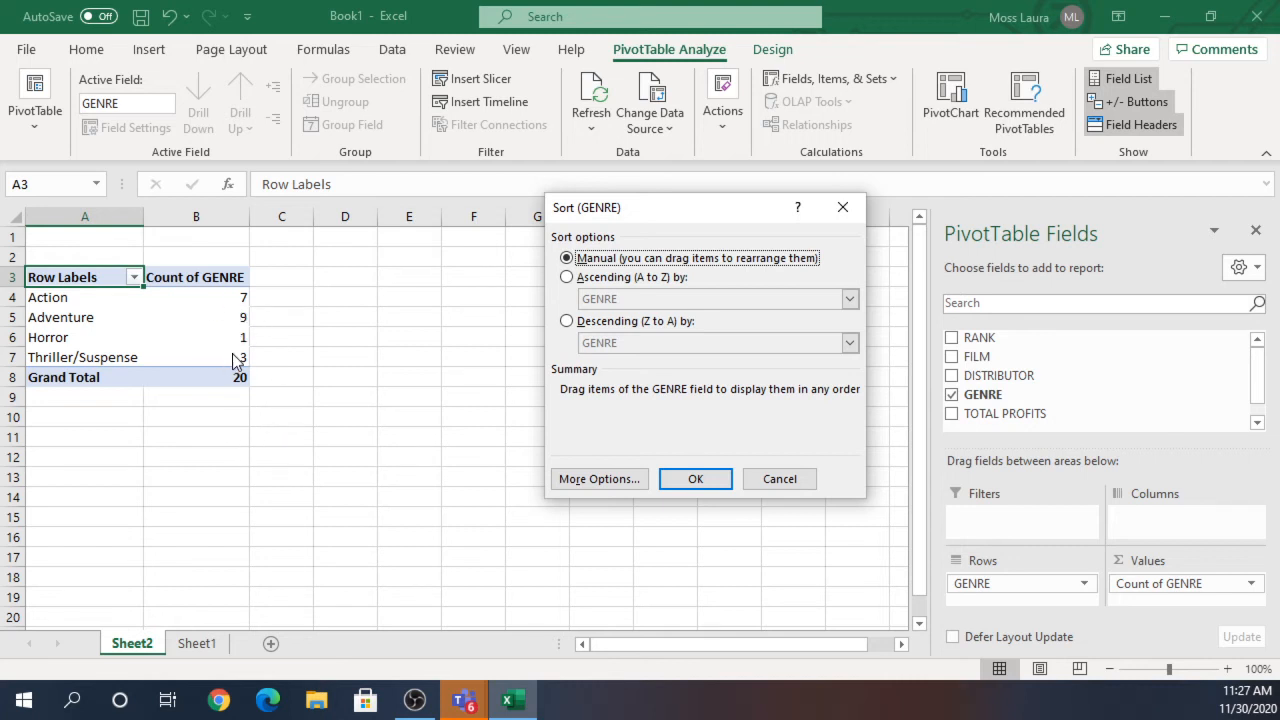
pyautogui.click(567, 321)
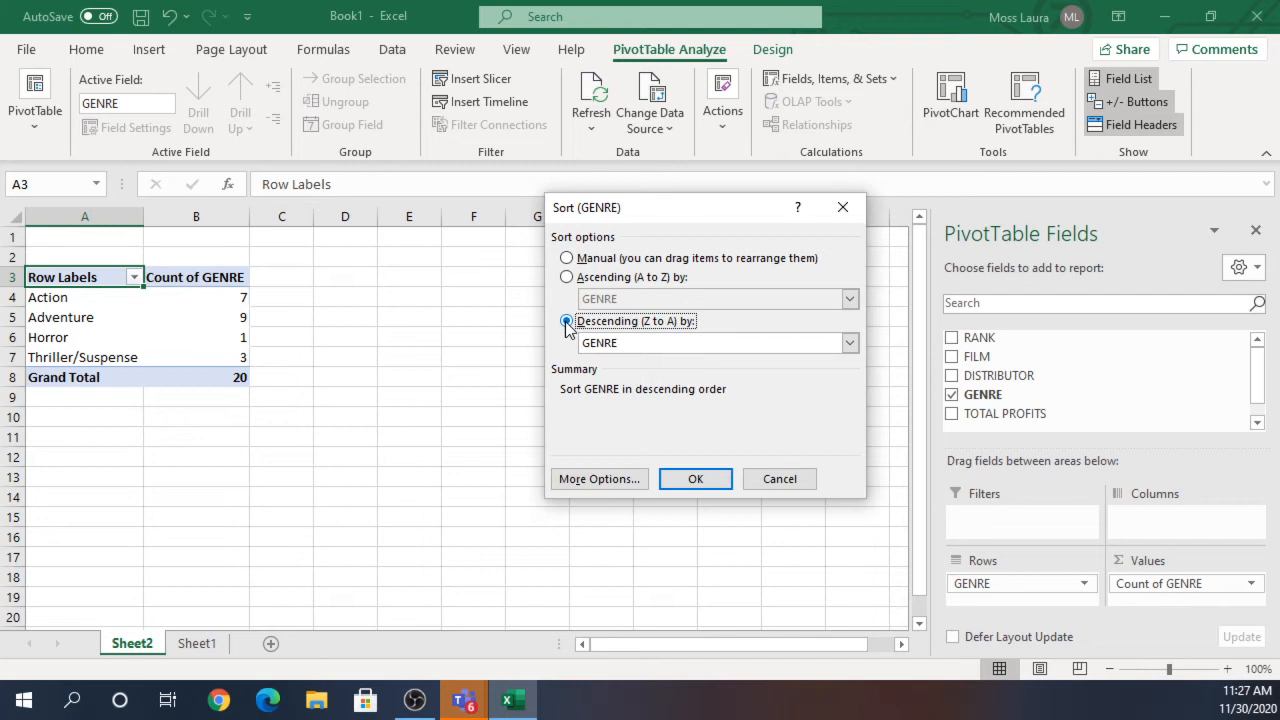
pyautogui.click(604, 345)
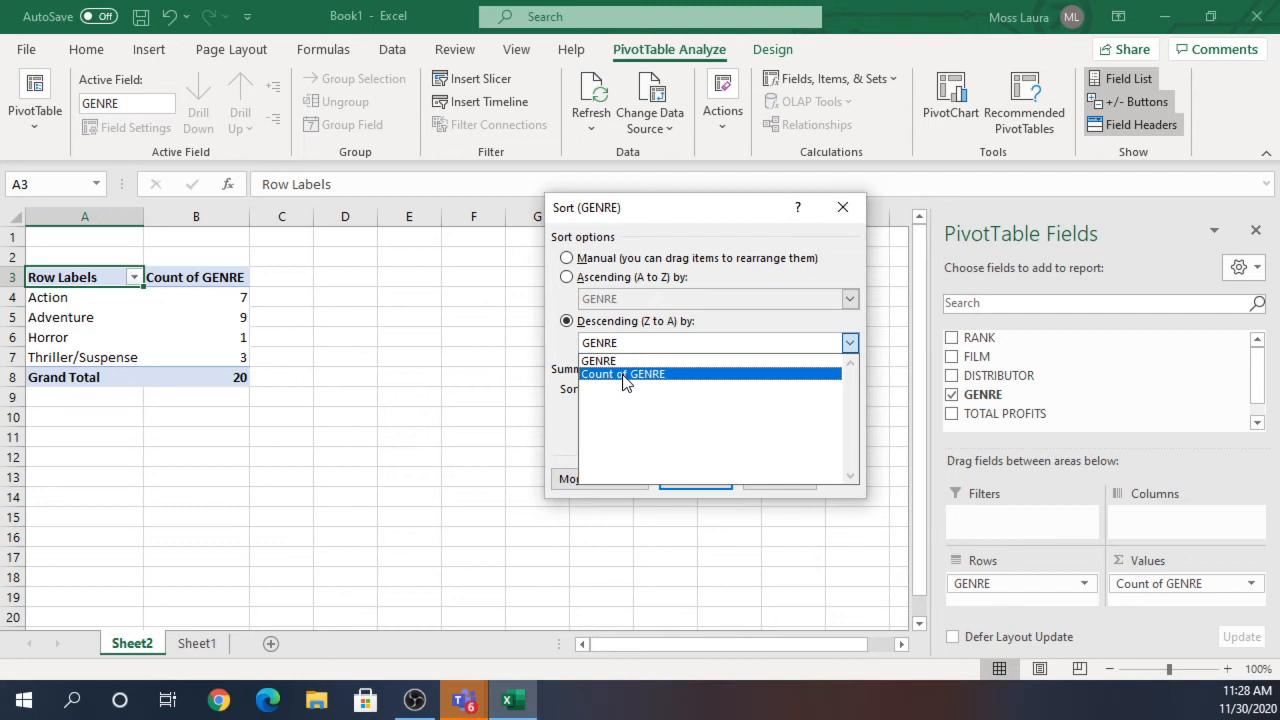
pyautogui.click(624, 375)
pyautogui.click(618, 345)
pyautogui.click(620, 374)
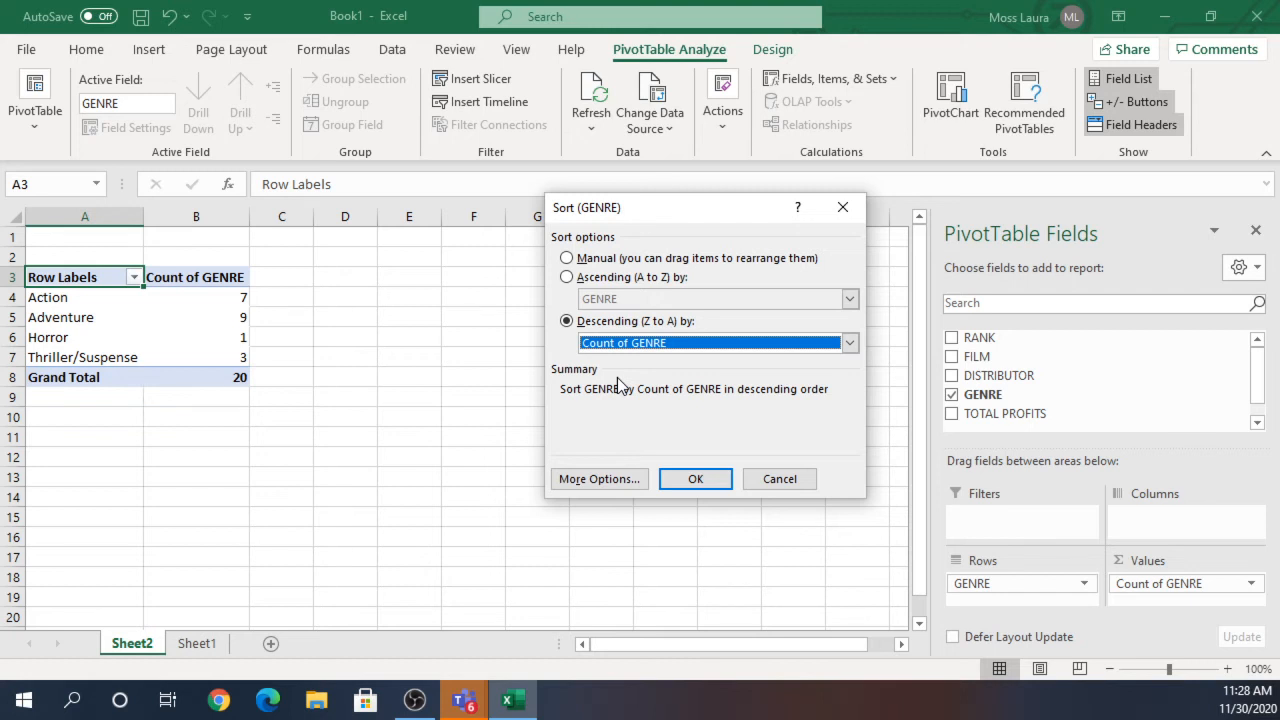
pyautogui.click(692, 479)
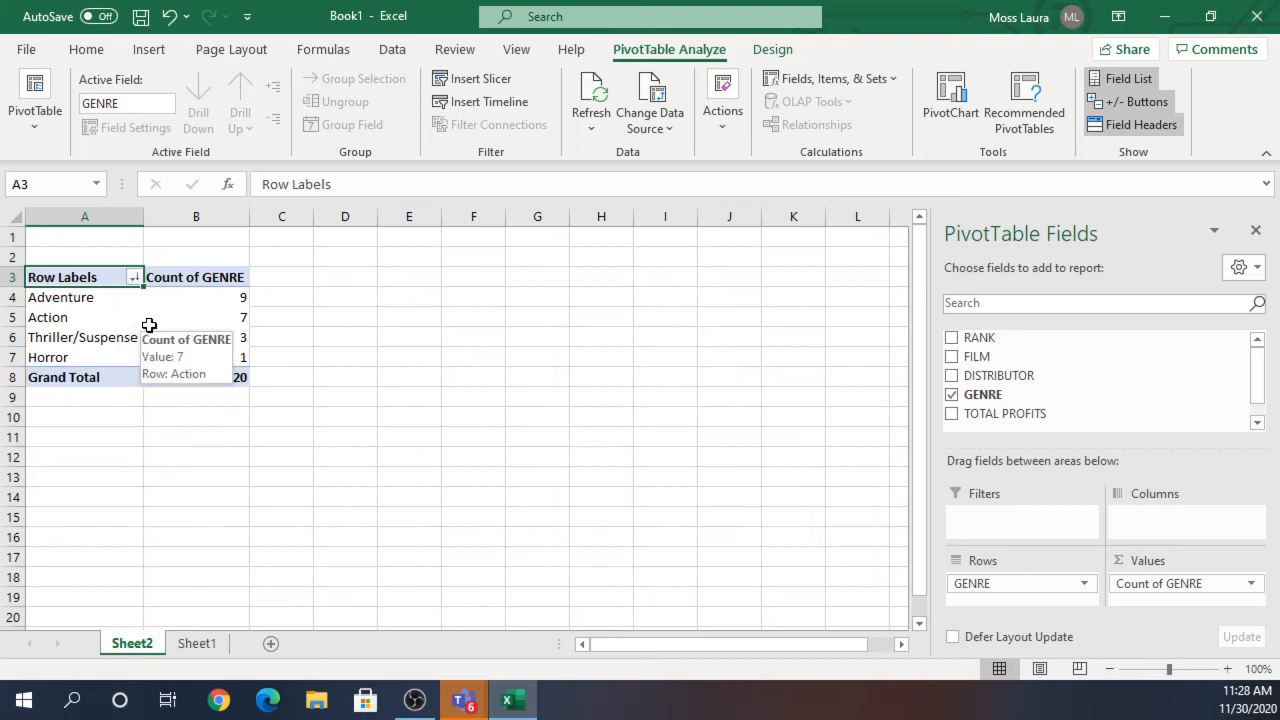
pyautogui.moveTo(179, 305)
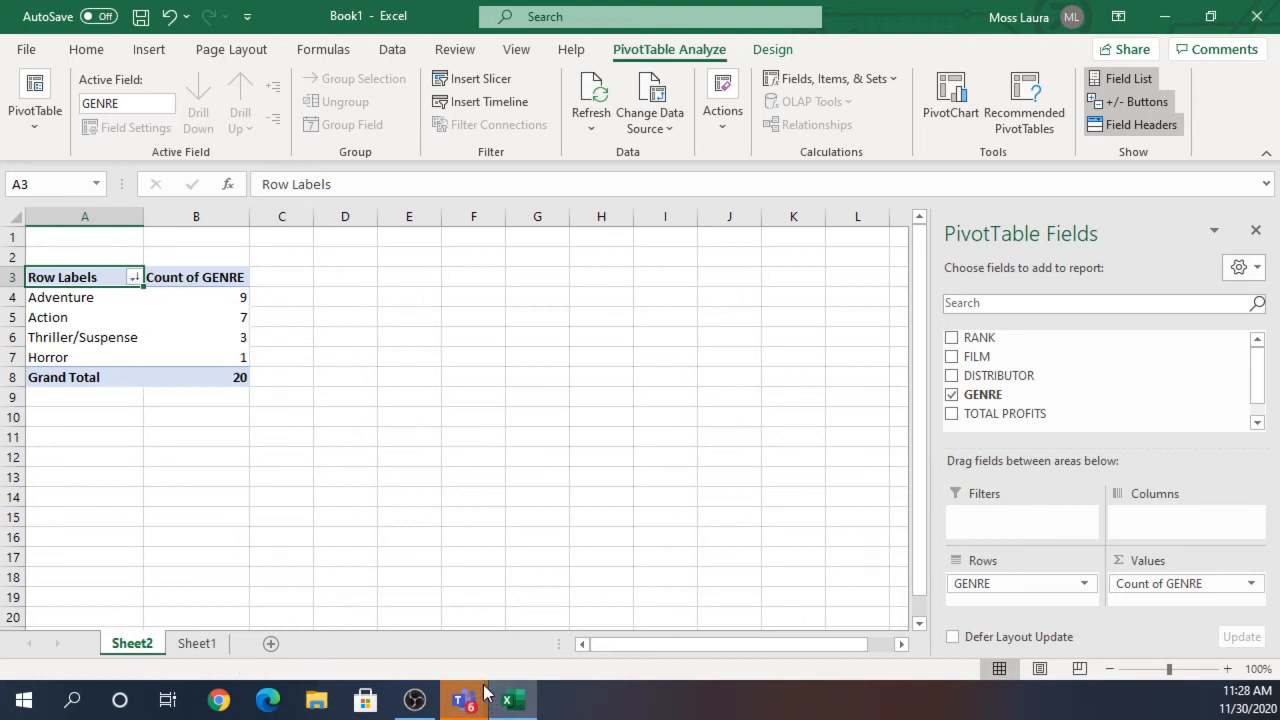
# Consult step 5 of Analysis #2 in Teams and rename the PivotTable's worksheet in Excel as GENRE COUNTS.
pyautogui.moveTo(480, 710)
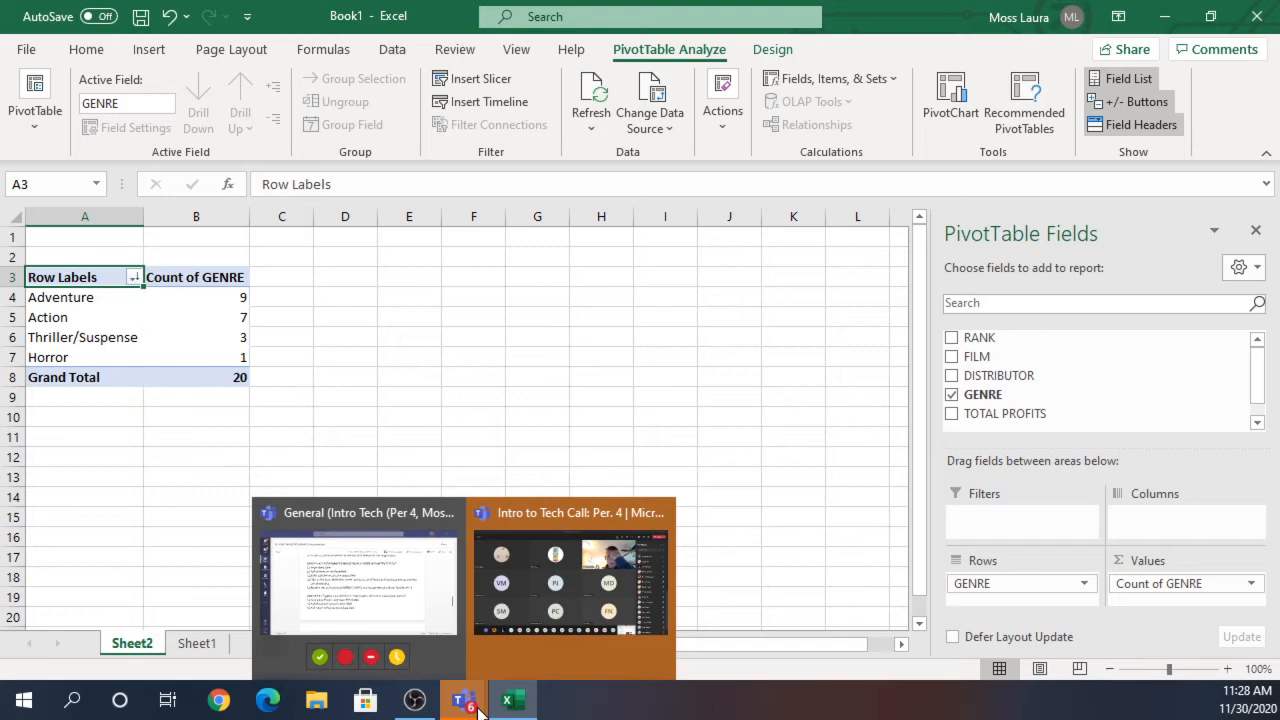
pyautogui.click(405, 560)
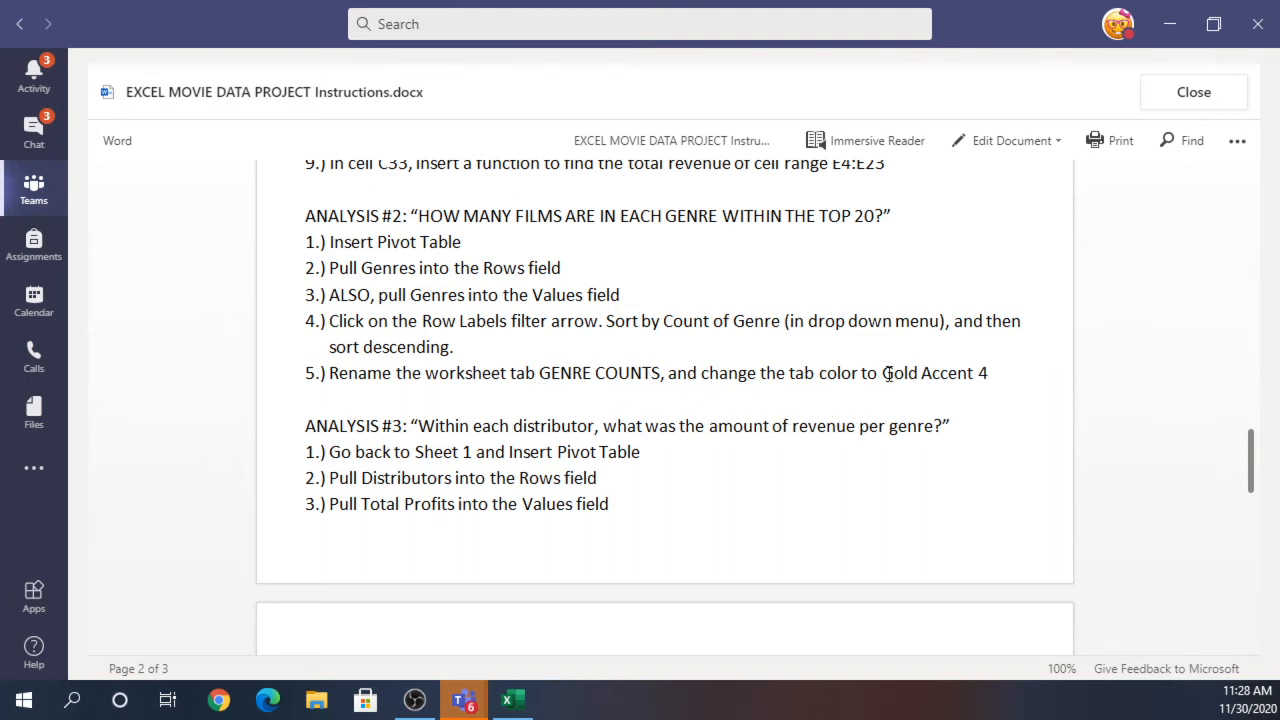
pyautogui.click(513, 700)
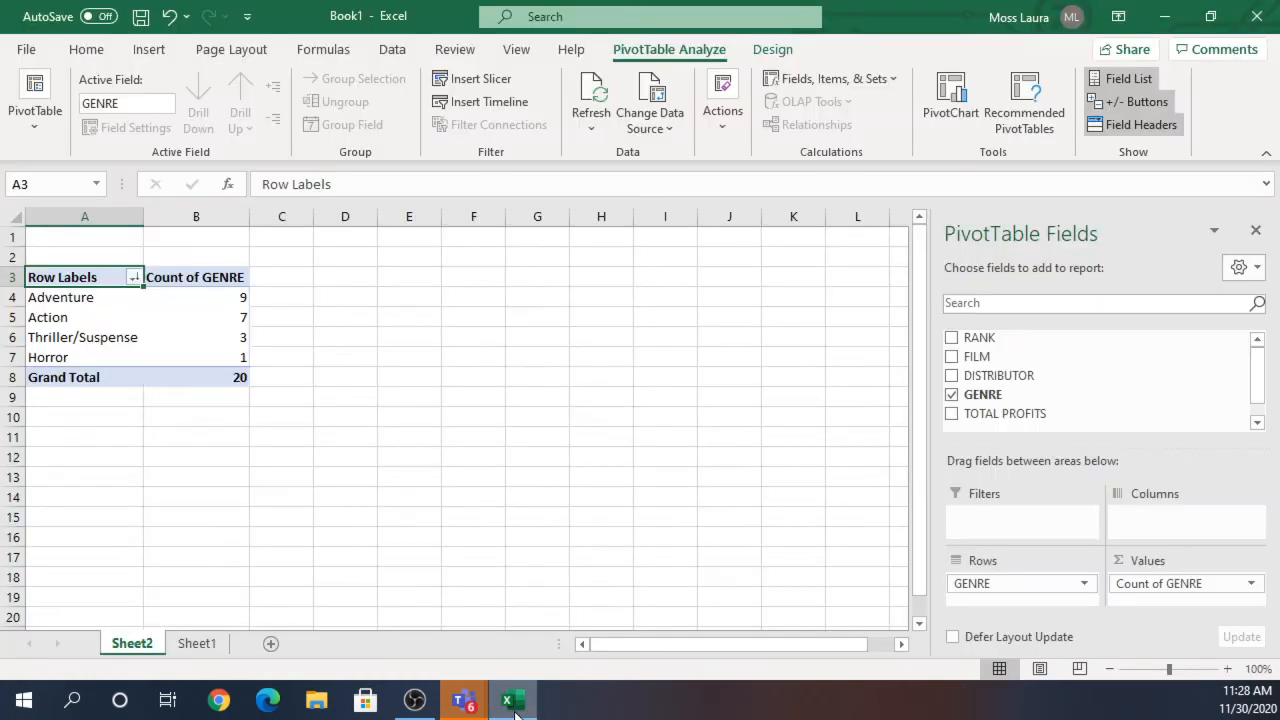
pyautogui.rightClick(130, 645)
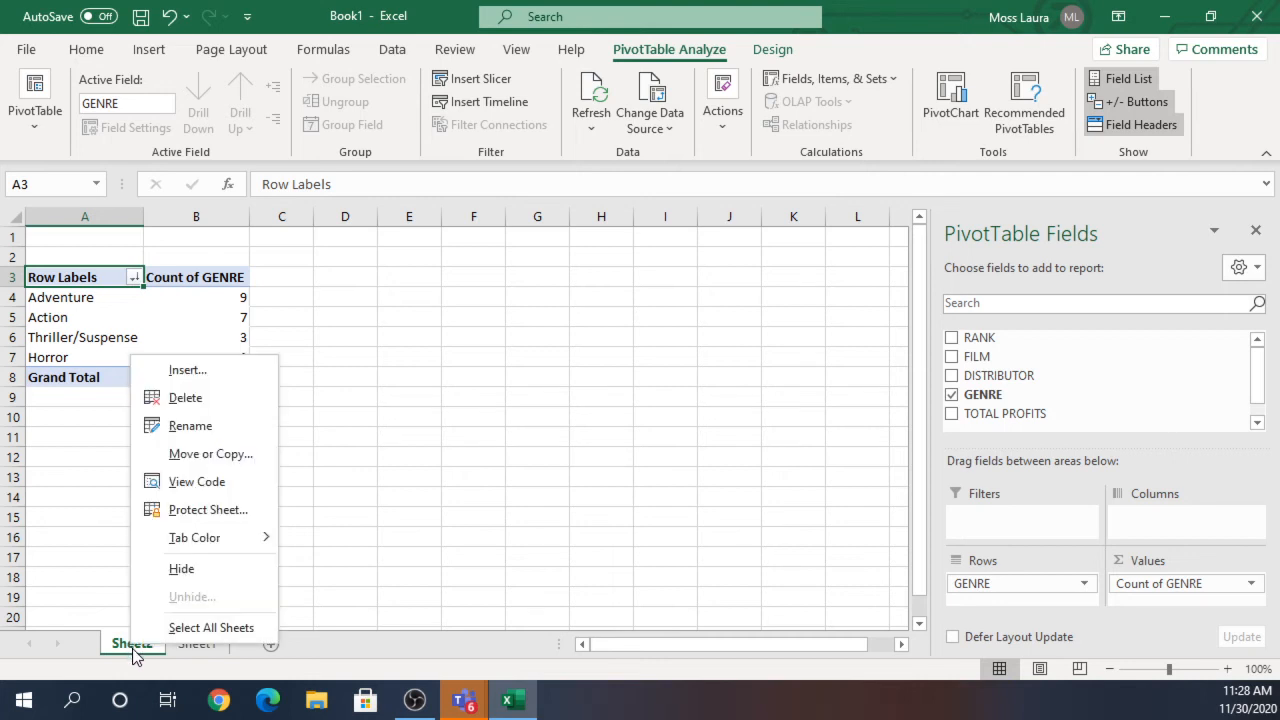
pyautogui.click(189, 426)
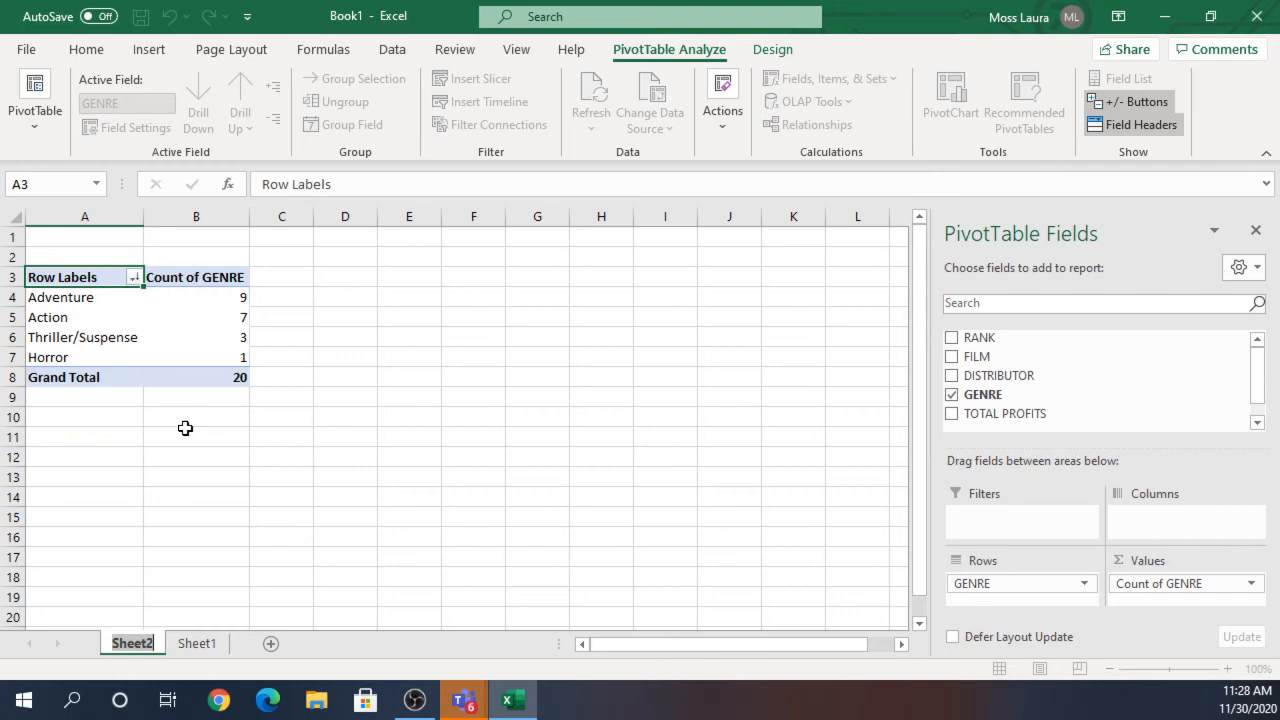
pyautogui.write('GEN')
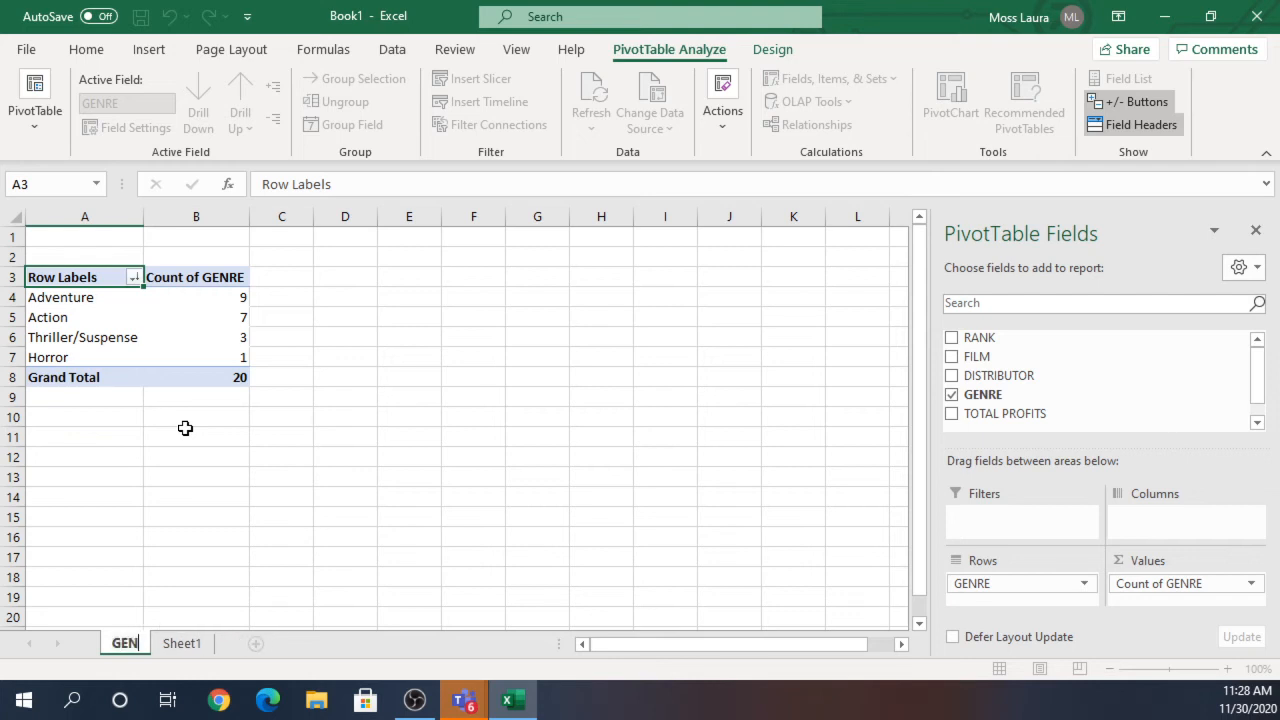
pyautogui.write('RE COUNTS')
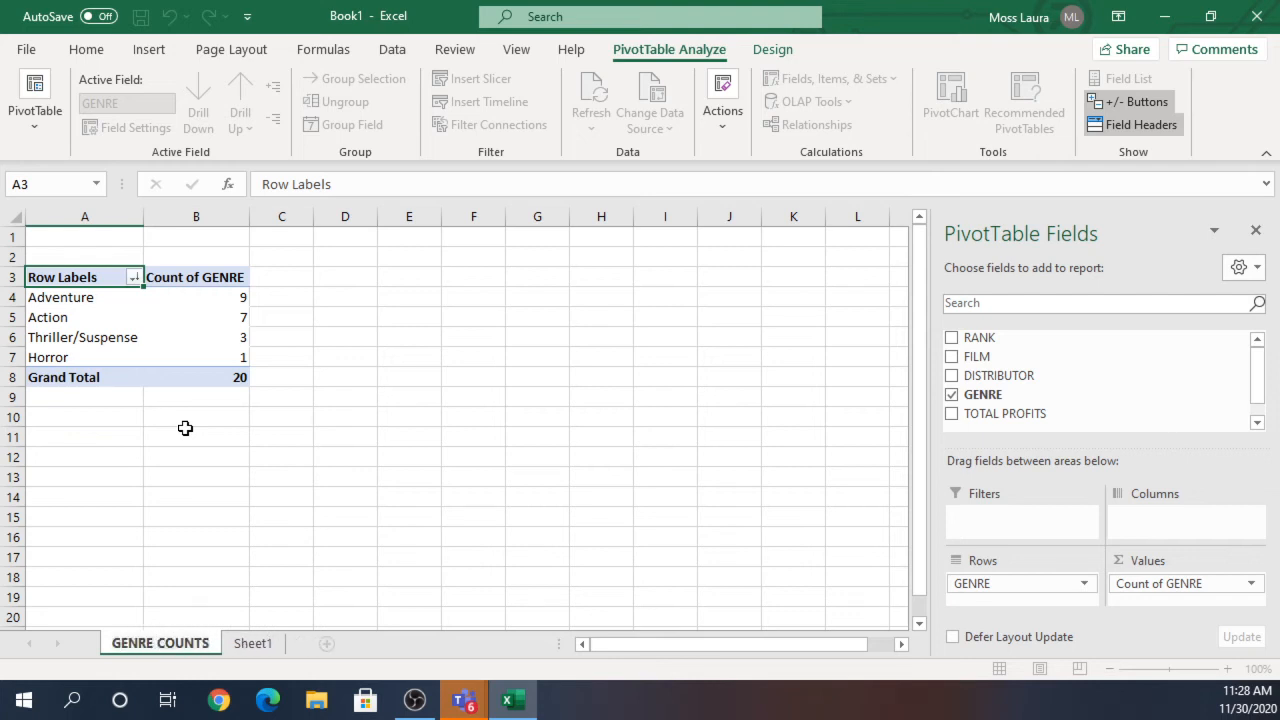
pyautogui.click(182, 512)
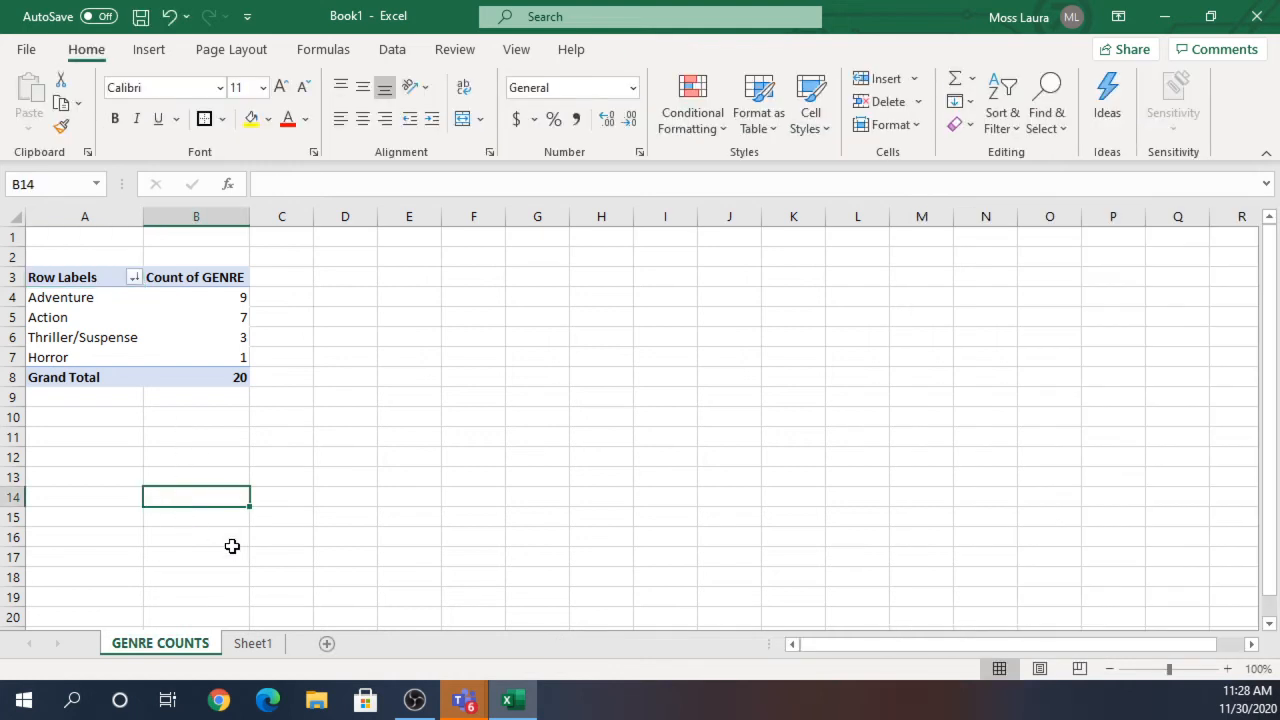
# Set the GENRE COUNTS worksheet's tab color to Gold, Accent 4.
pyautogui.rightClick(158, 652)
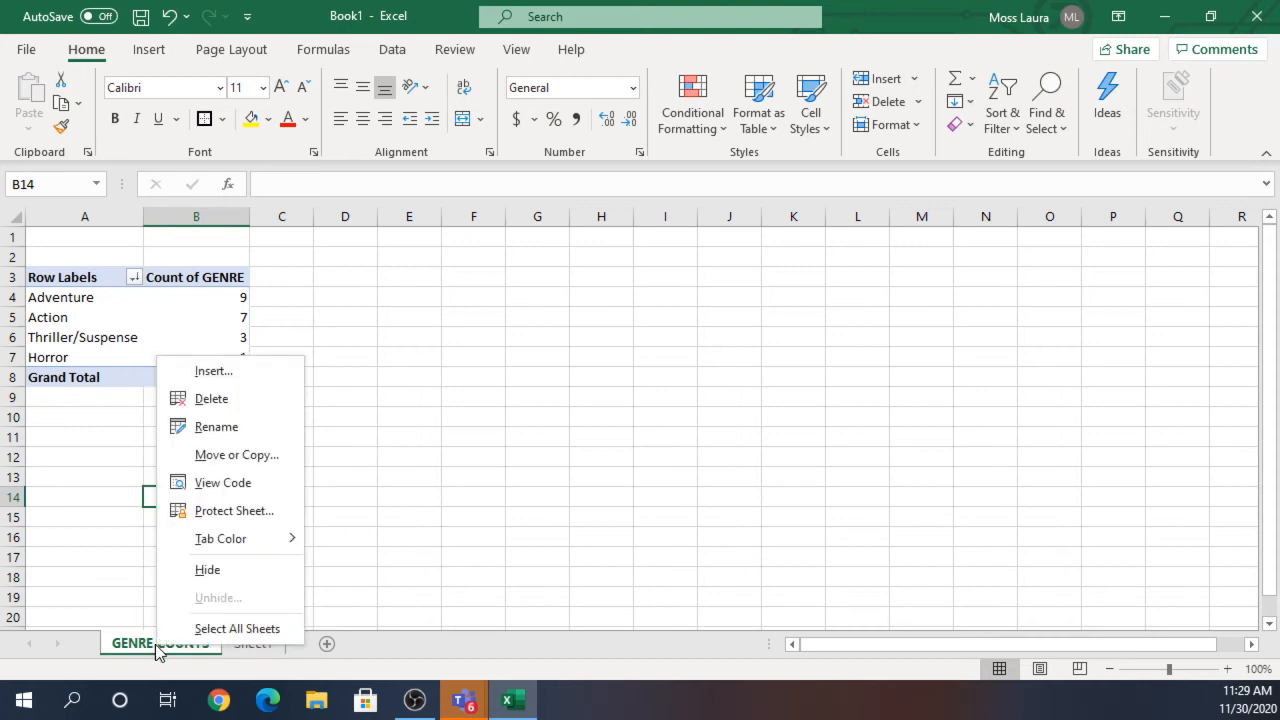
pyautogui.moveTo(207, 545)
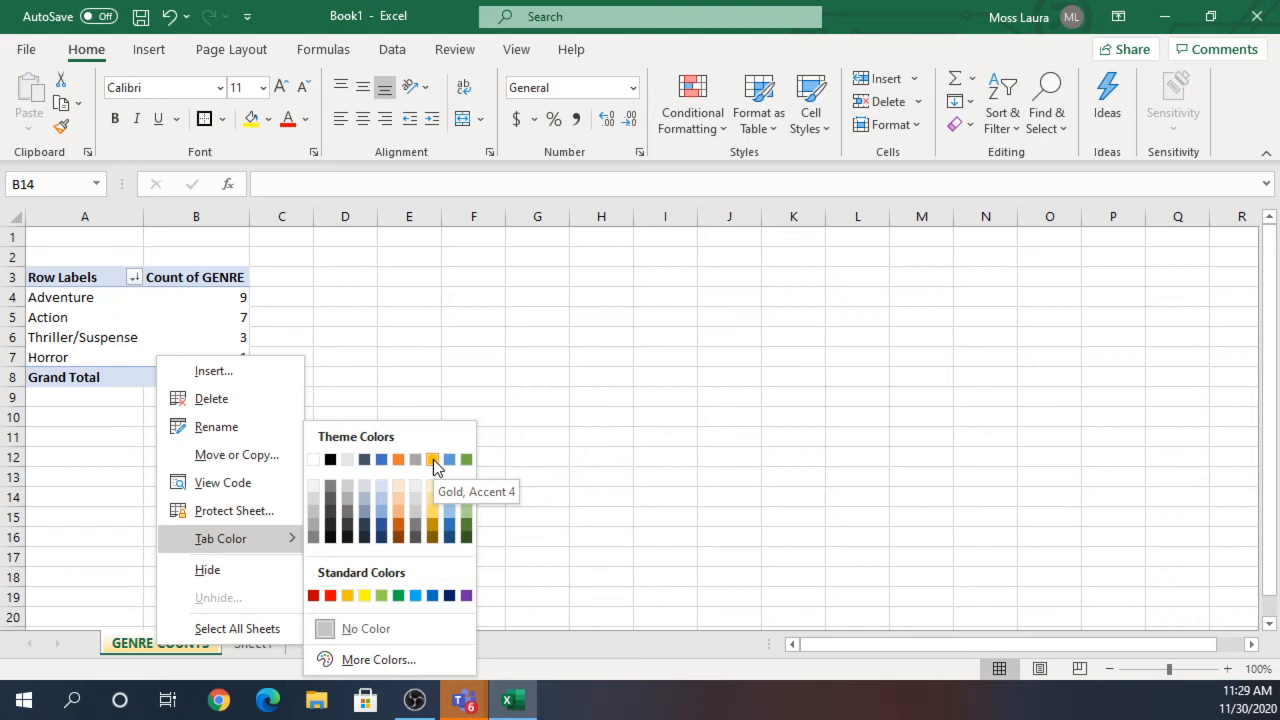
pyautogui.click(433, 459)
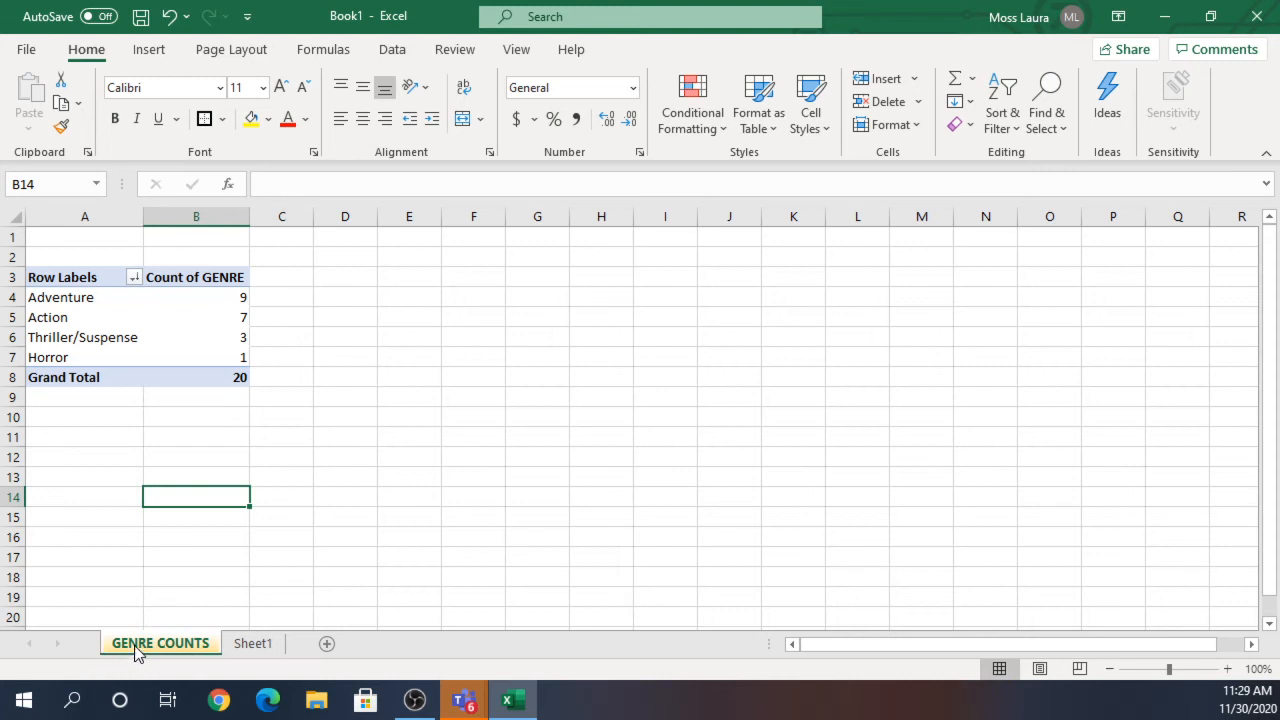
# Open Sheet1 and switch to the Teams instructions to read the Analysis #3 PivotTable and PivotChart steps.
pyautogui.click(258, 647)
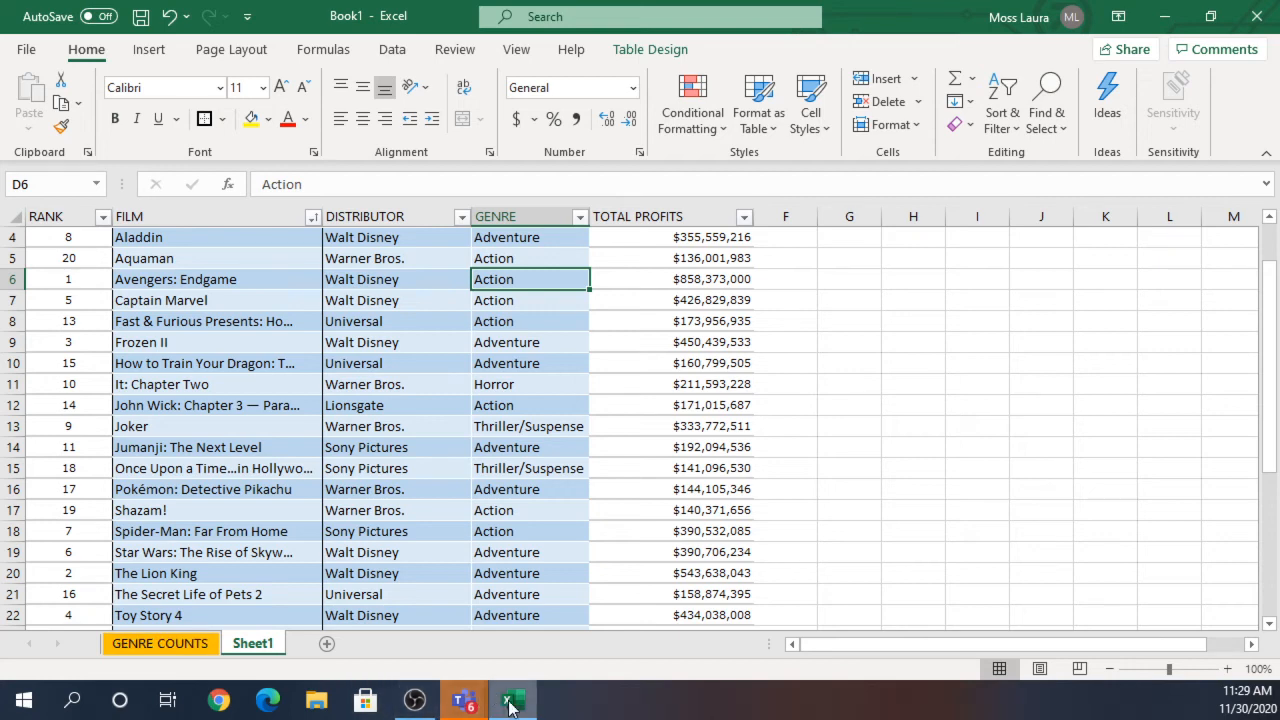
pyautogui.moveTo(514, 706)
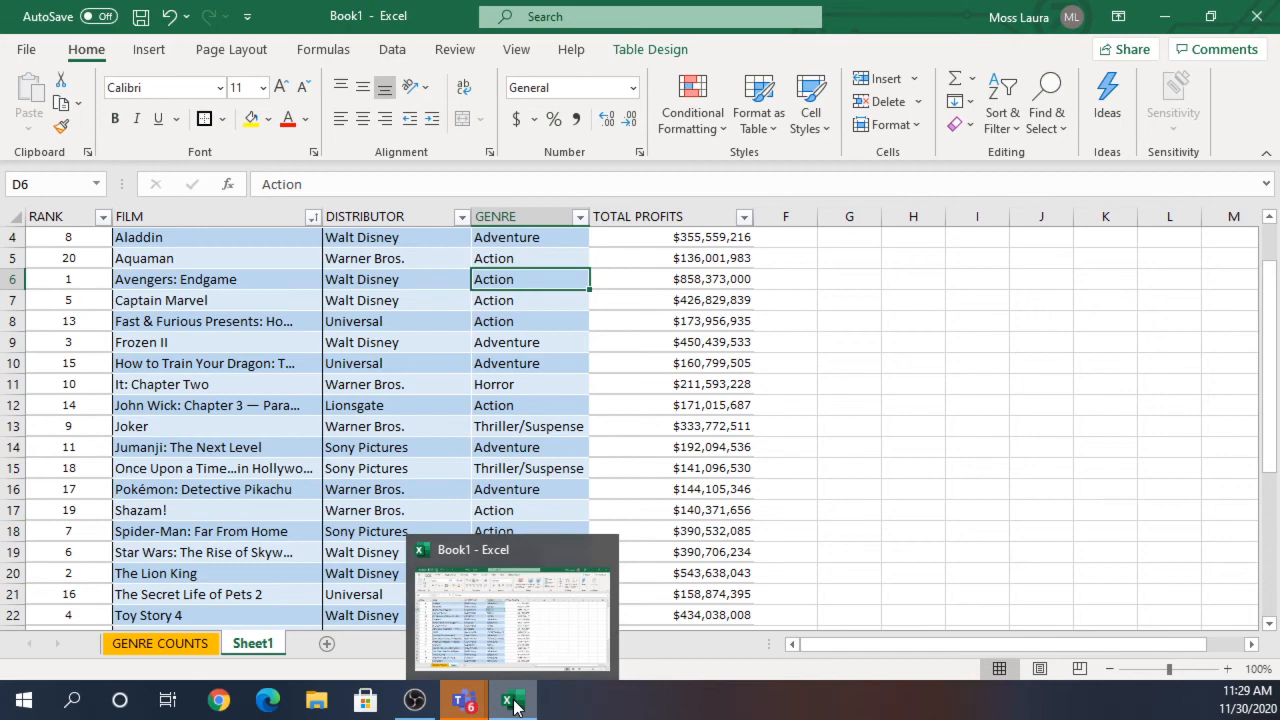
pyautogui.click(514, 706)
pyautogui.scroll(-3, 493, 345)
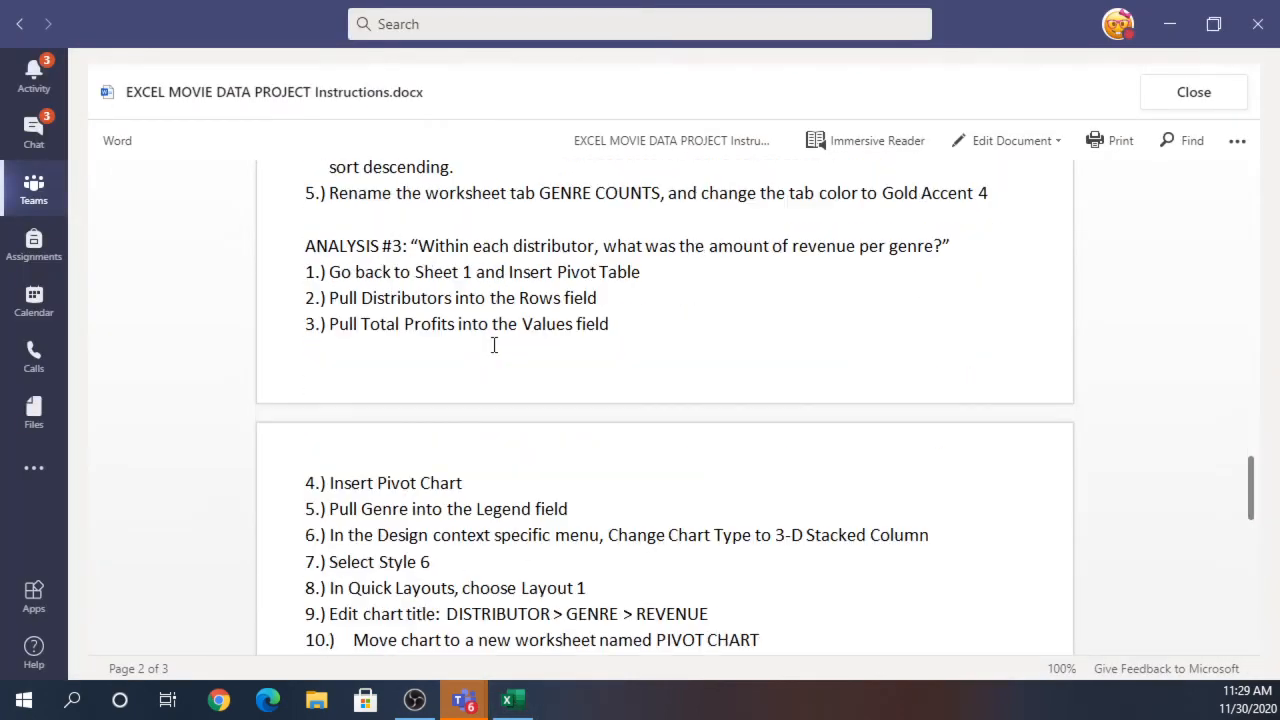
pyautogui.scroll(-2, 493, 345)
pyautogui.scroll(3, 491, 354)
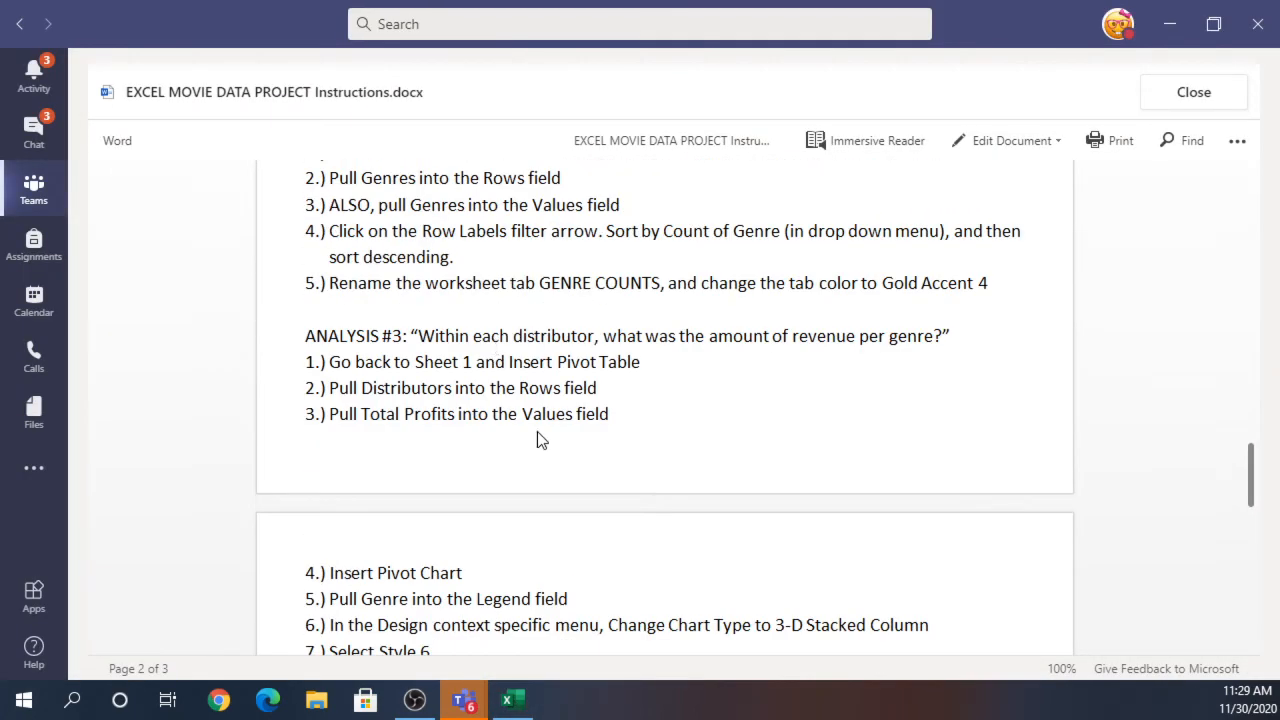
pyautogui.scroll(-2, 543, 425)
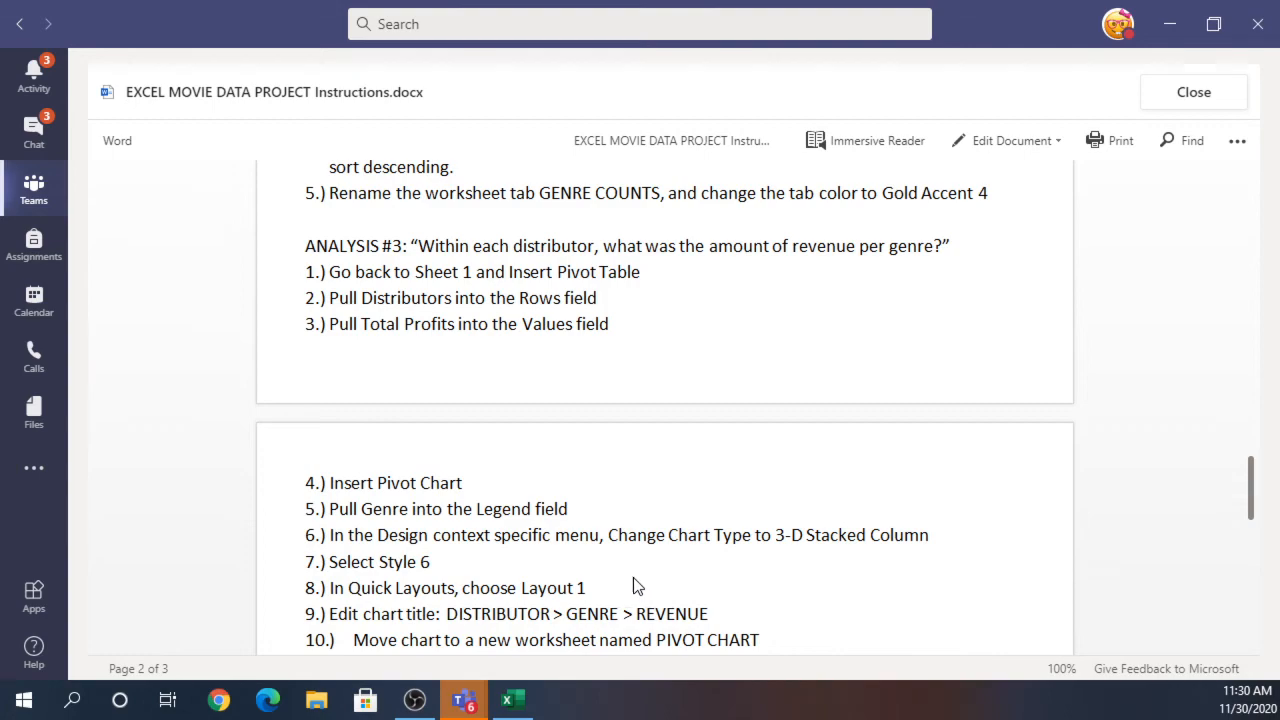
# Return to Sheet1 in Excel and insert a PivotTable from the film table Table1 on a new worksheet.
pyautogui.moveTo(508, 700)
pyautogui.click(464, 600)
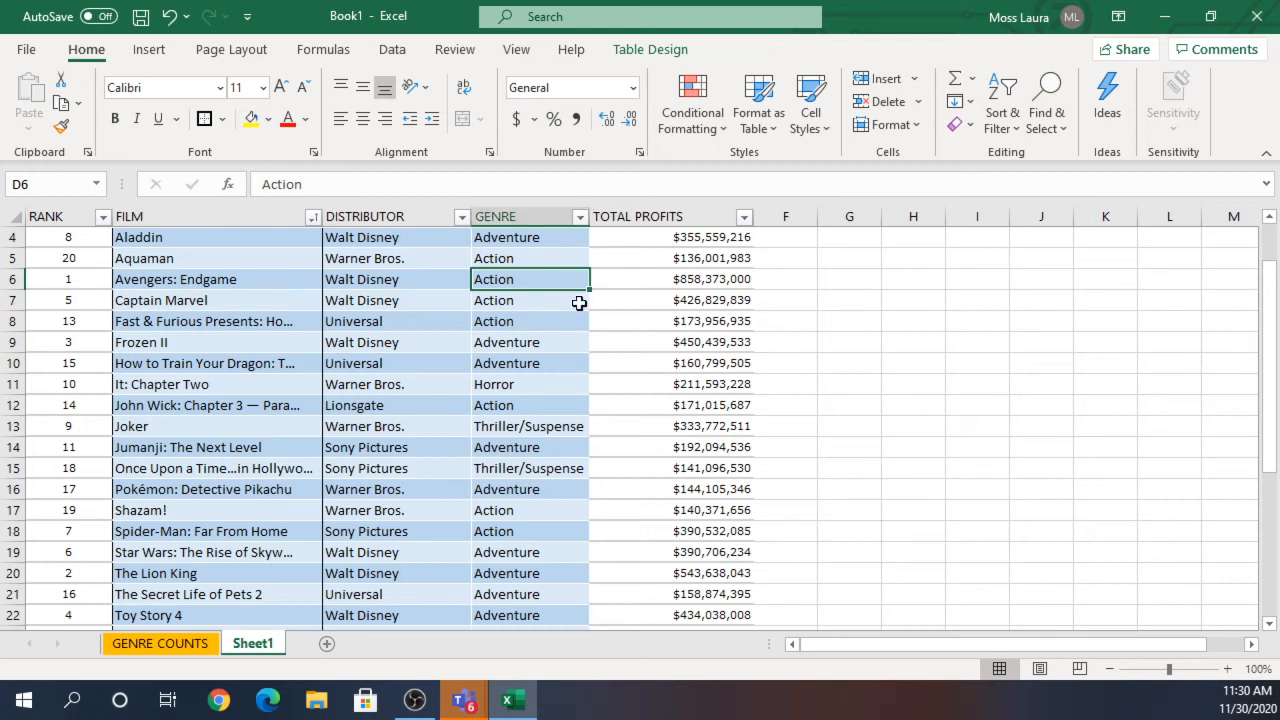
pyautogui.click(579, 301)
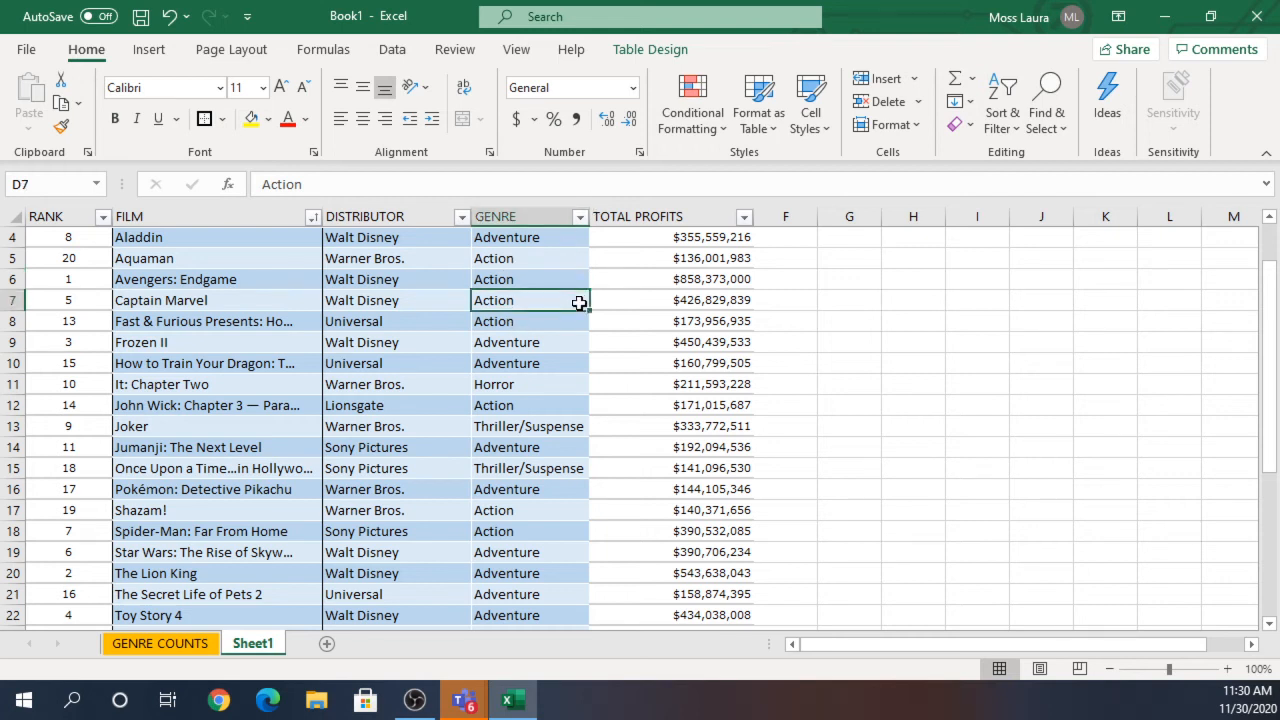
pyautogui.click(149, 52)
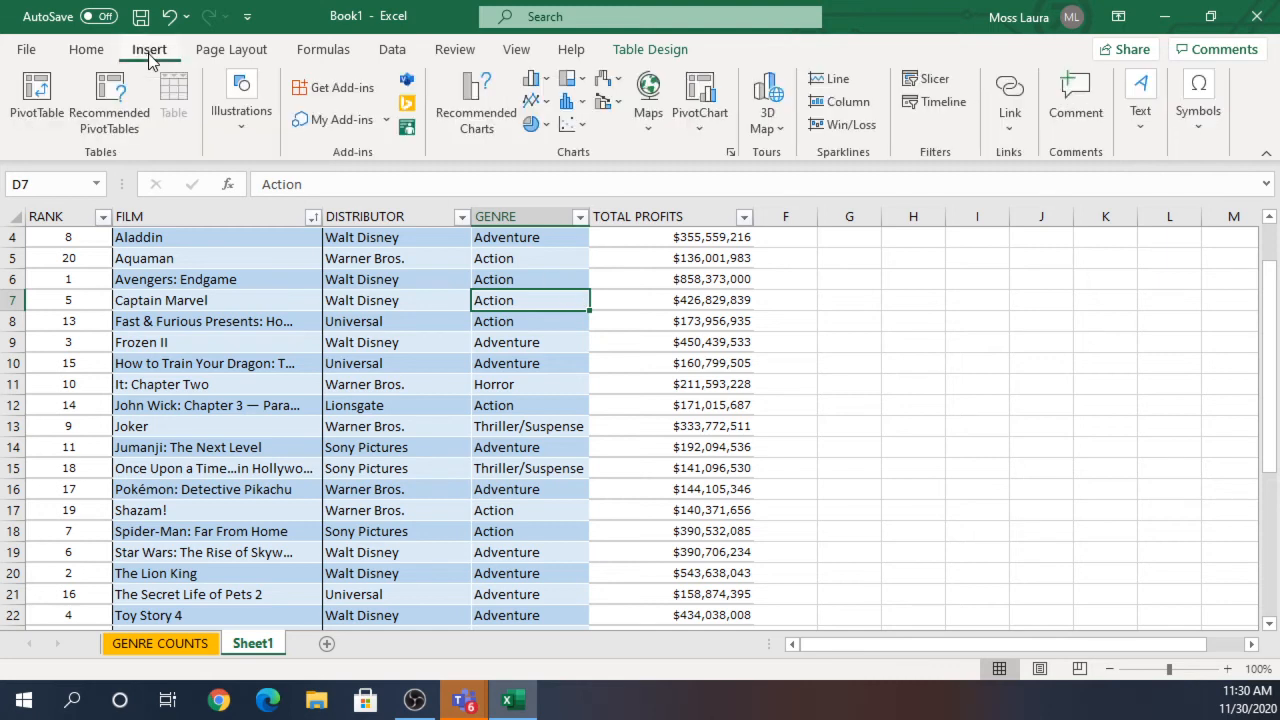
pyautogui.click(33, 103)
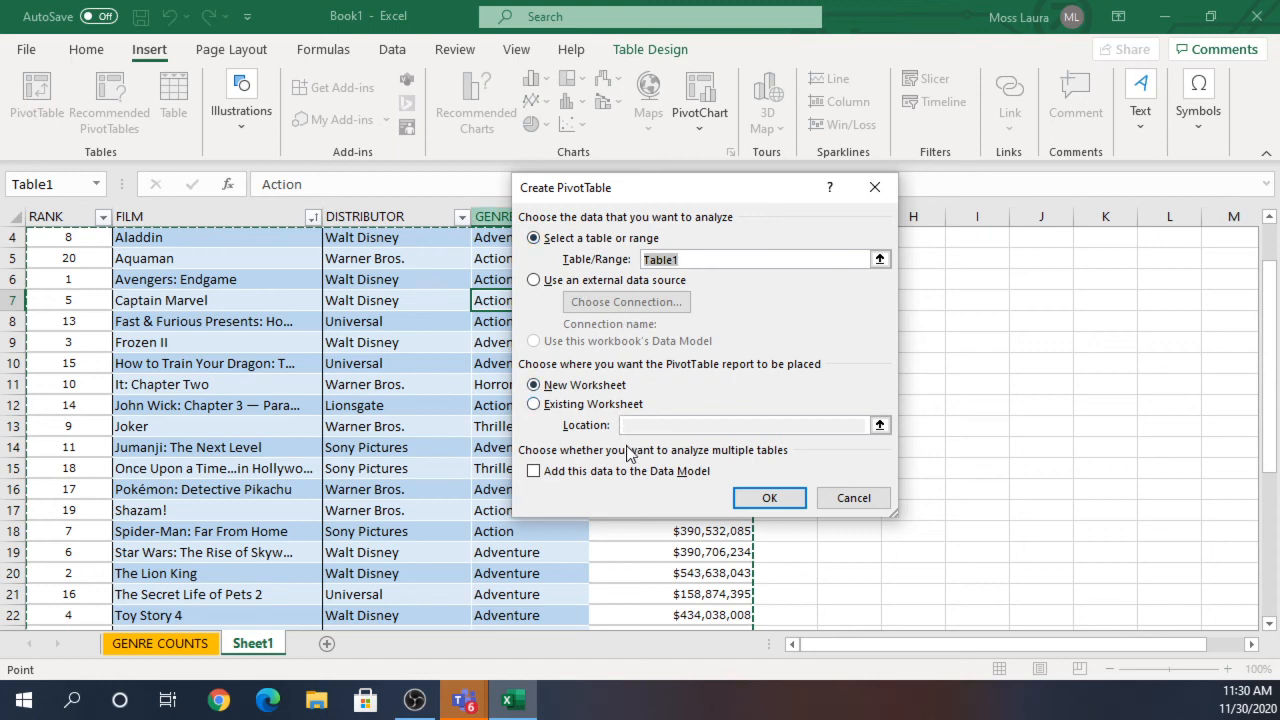
pyautogui.click(766, 497)
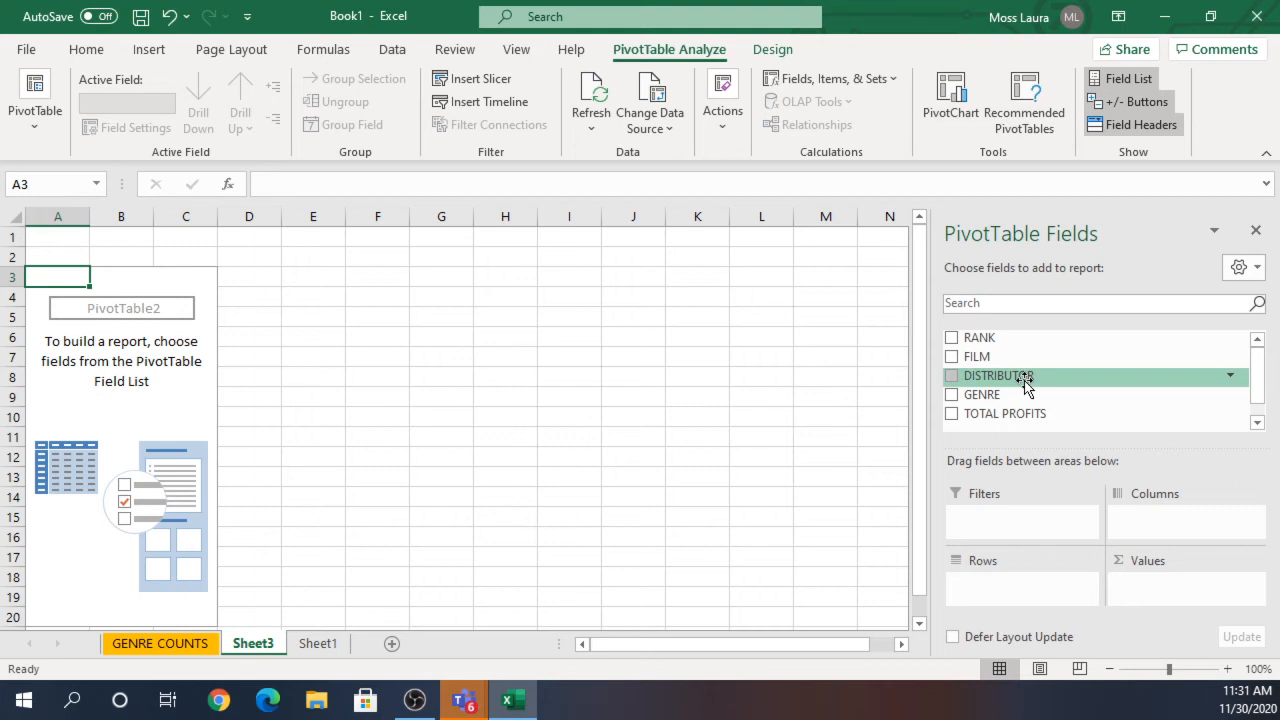
# Add the DISTRIBUTOR field to the new PivotTable's Rows area and TOTAL PROFITS to its Values area.
pyautogui.moveTo(1025, 385); pyautogui.dragTo(1008, 594)
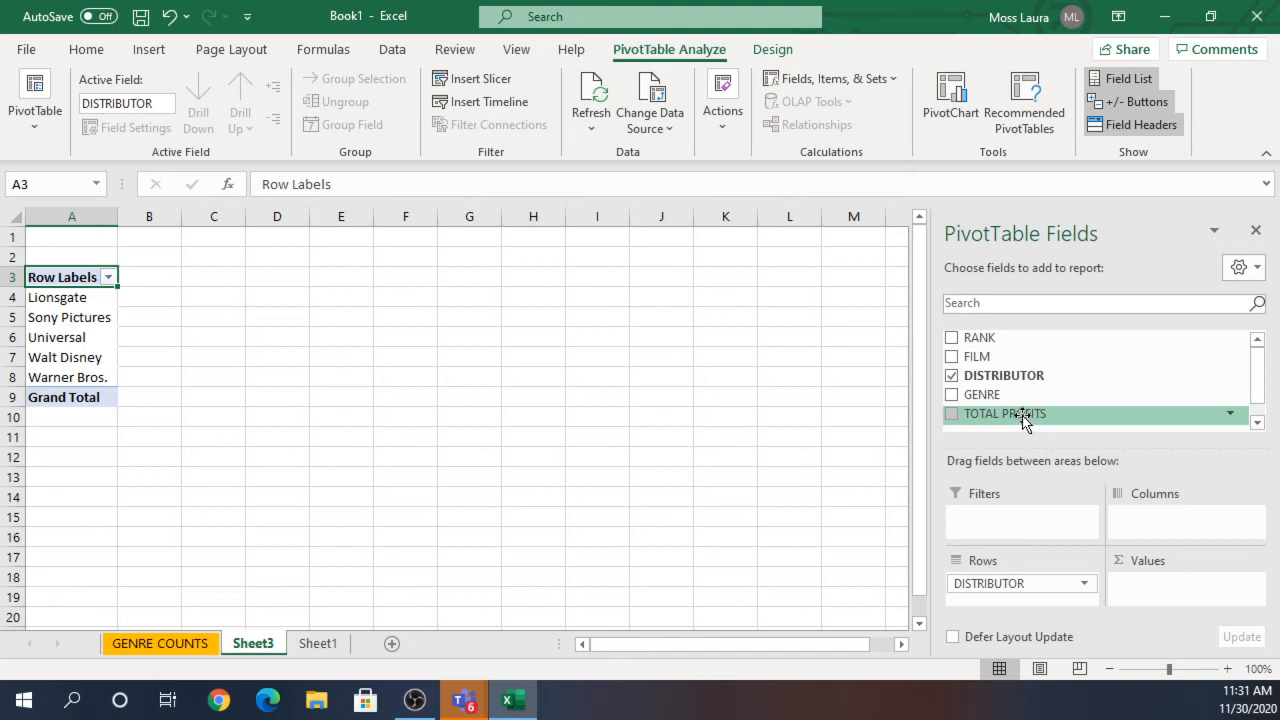
pyautogui.moveTo(1022, 420); pyautogui.dragTo(1175, 590)
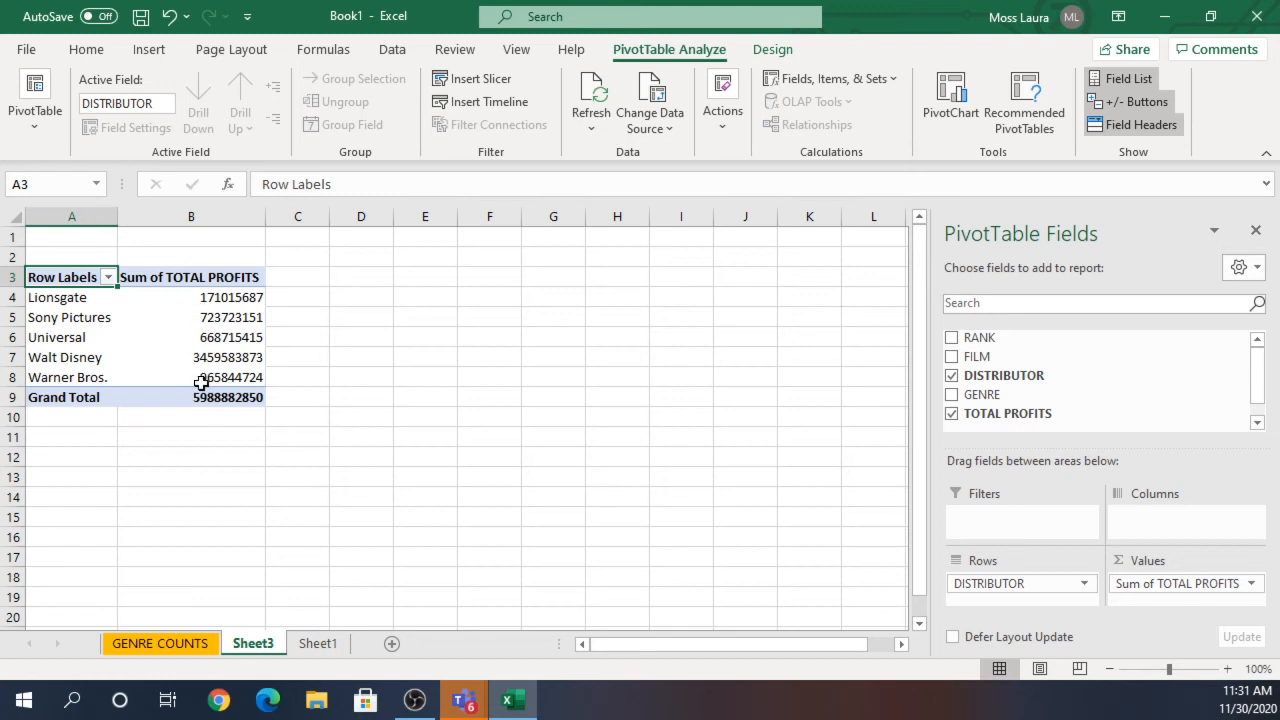
pyautogui.moveTo(198, 381)
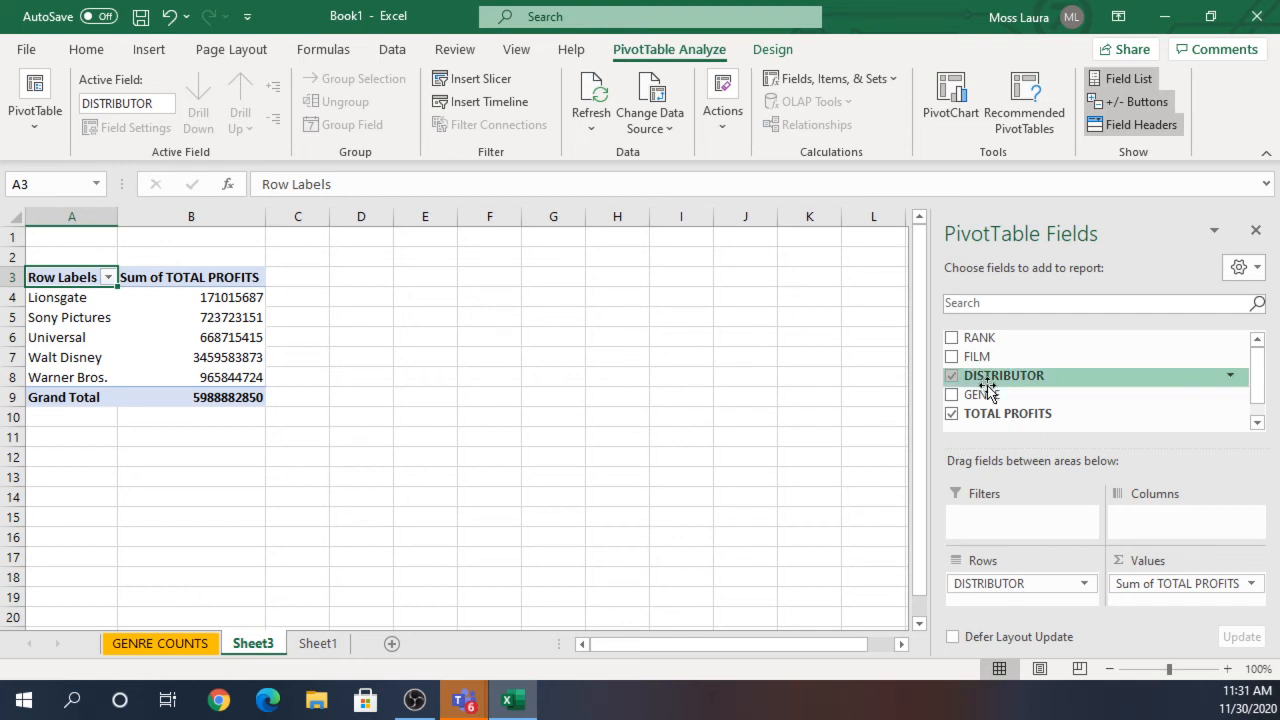
# Add the GENRE field to the PivotTable's Columns area and inspect the Walt Disney row's revenue per genre.
pyautogui.moveTo(984, 397); pyautogui.dragTo(1152, 528)
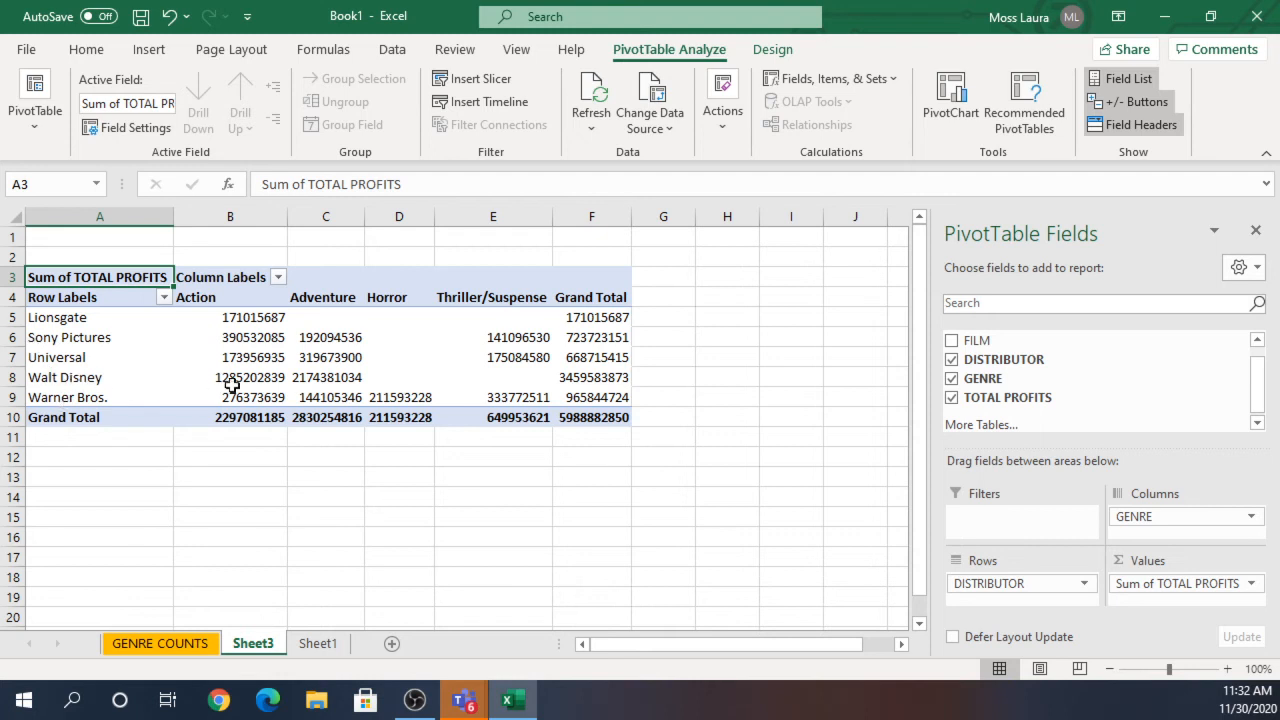
pyautogui.moveTo(320, 383)
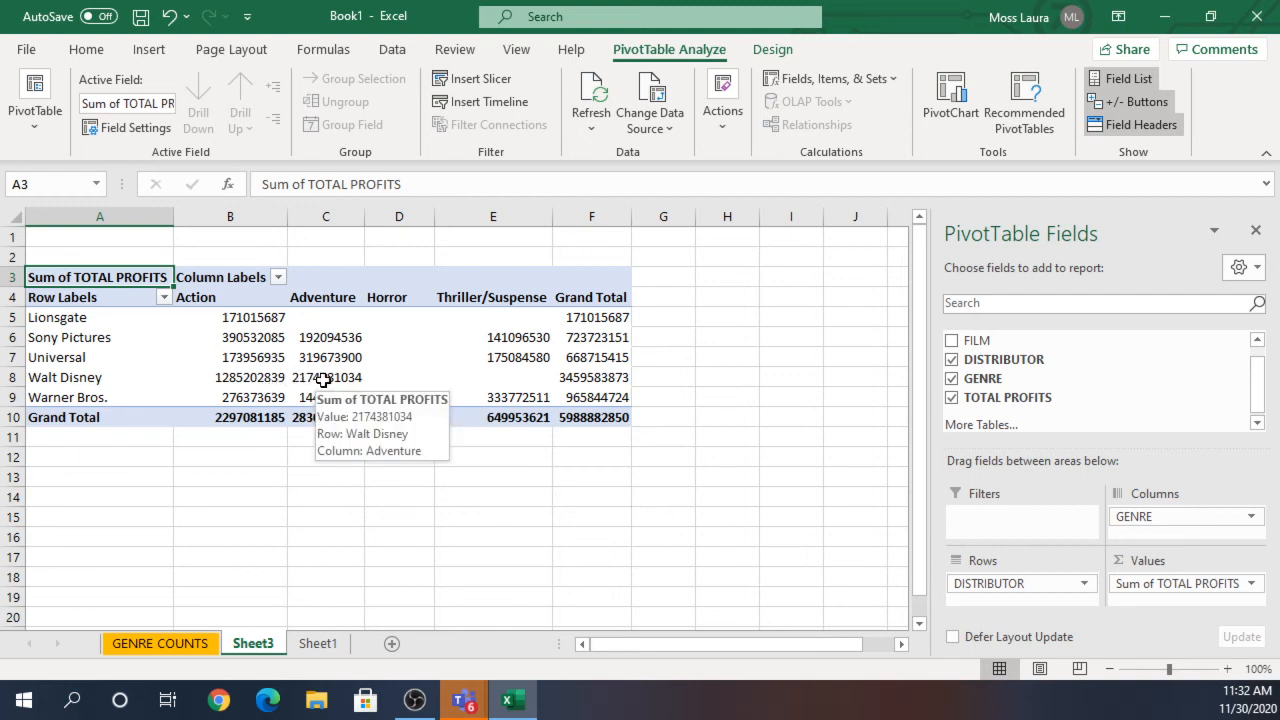
pyautogui.moveTo(566, 377)
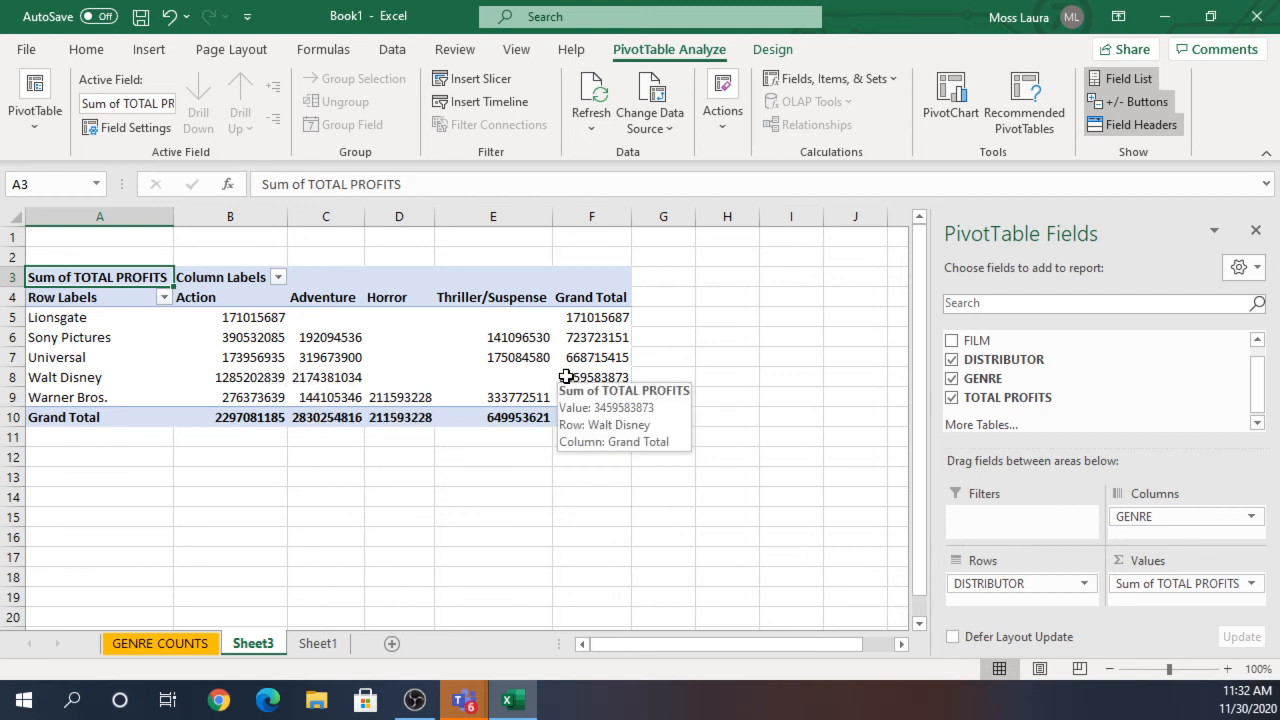
pyautogui.click(262, 382)
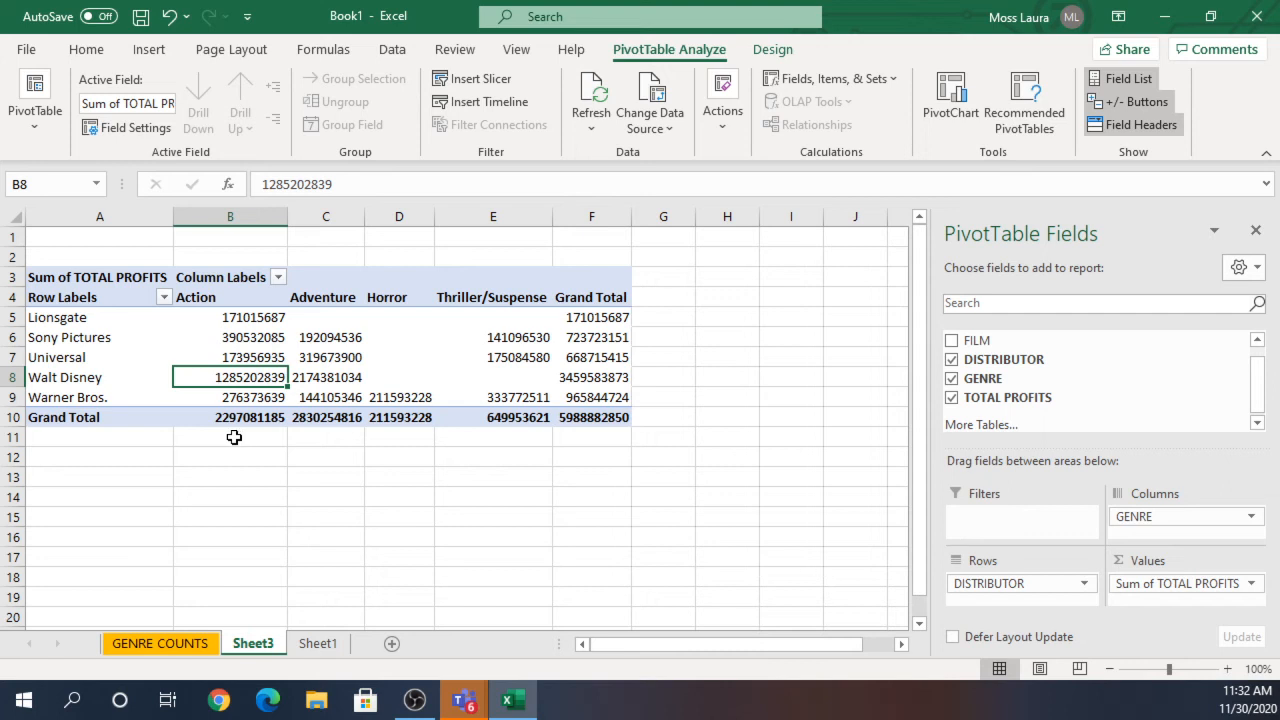
pyautogui.moveTo(255, 377)
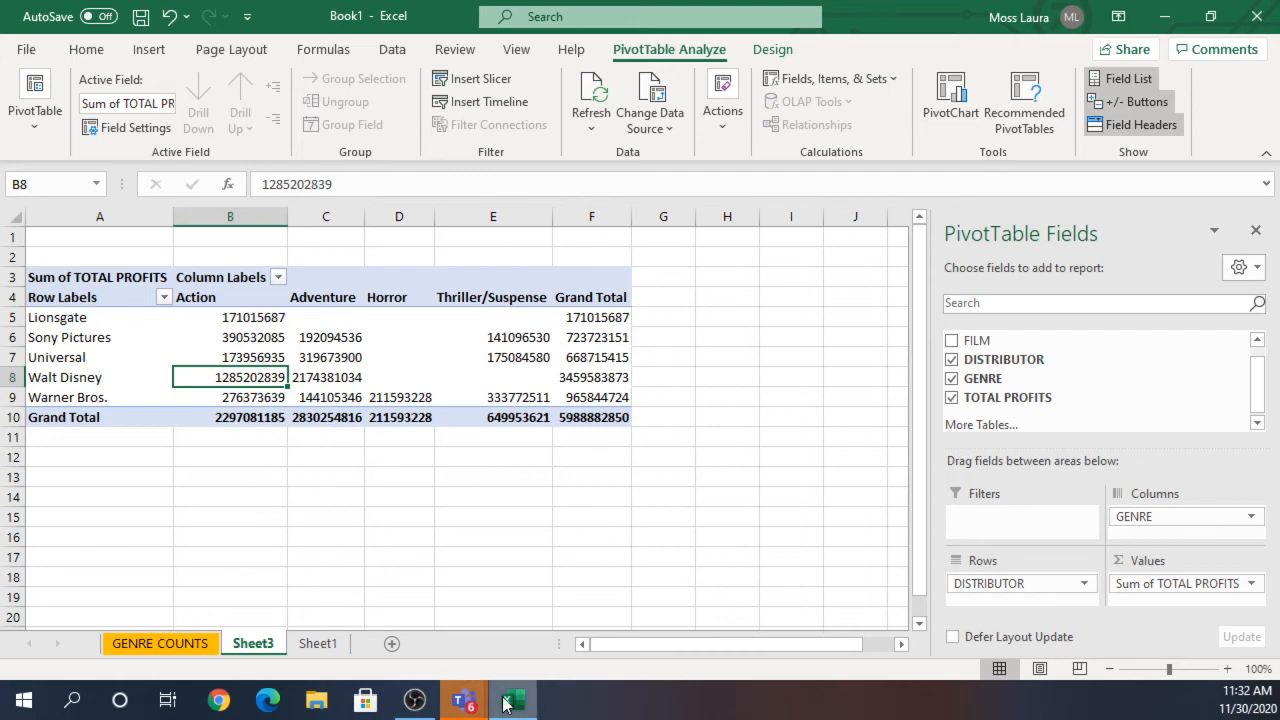
# Check the PivotChart instructions in Teams and, back in Excel, insert a 3-D Stacked Column PivotChart from the PivotTable.
pyautogui.moveTo(463, 700)
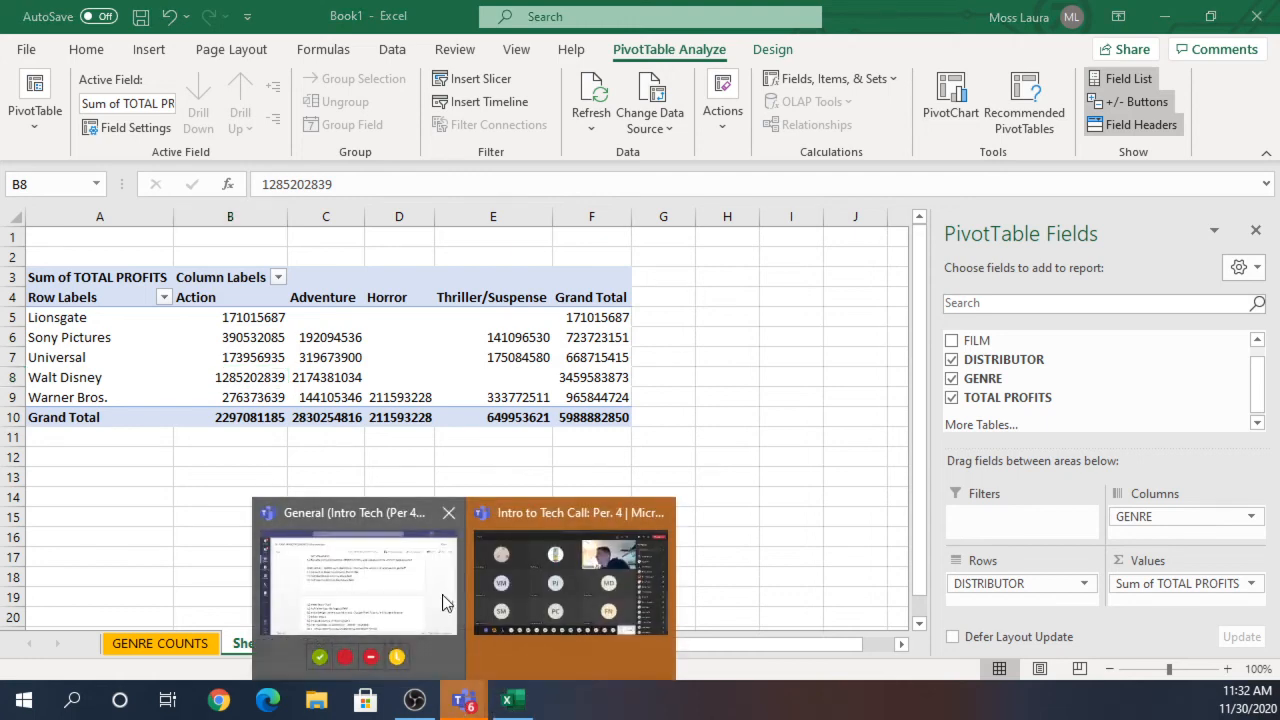
pyautogui.click(334, 586)
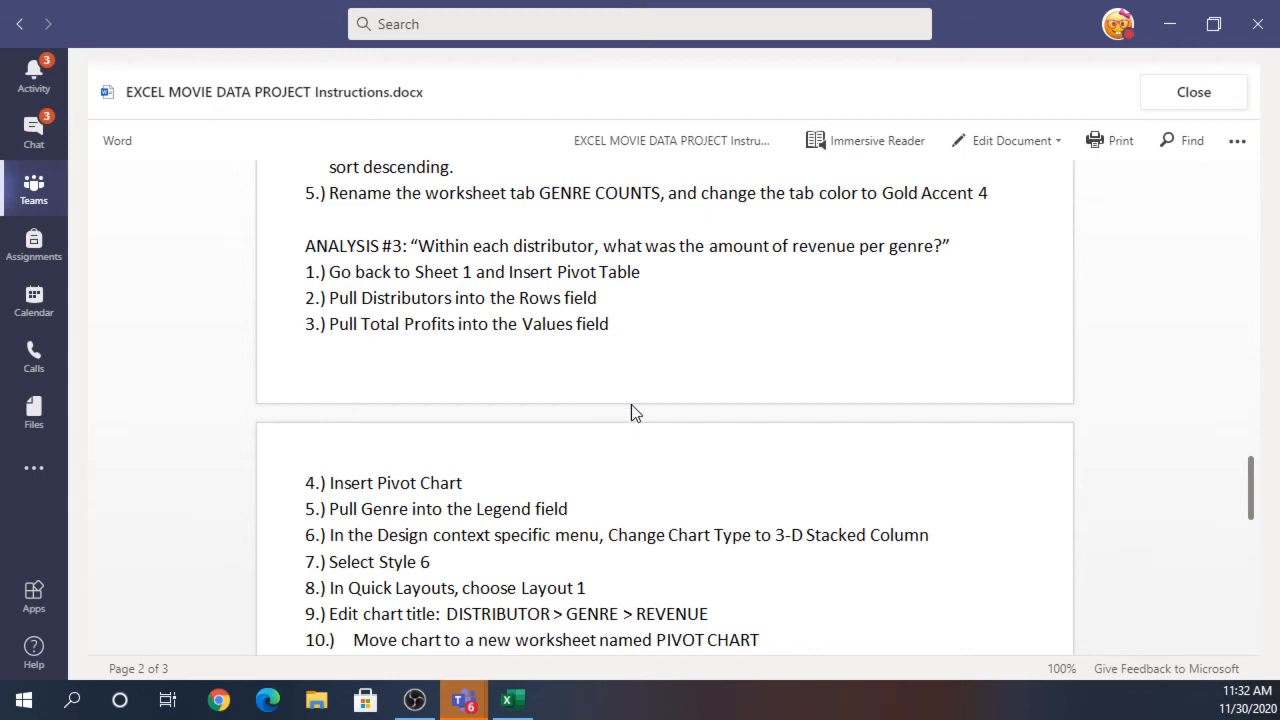
pyautogui.scroll(-2, 631, 406)
pyautogui.click(510, 703)
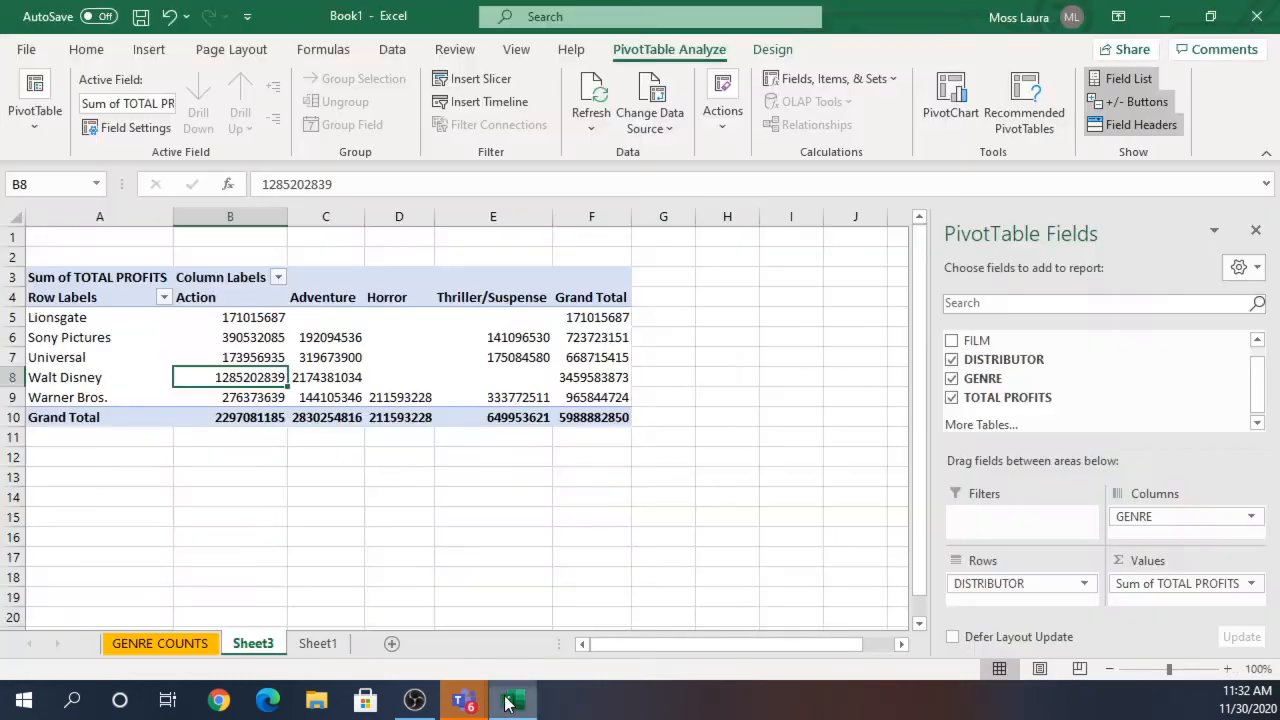
pyautogui.click(408, 377)
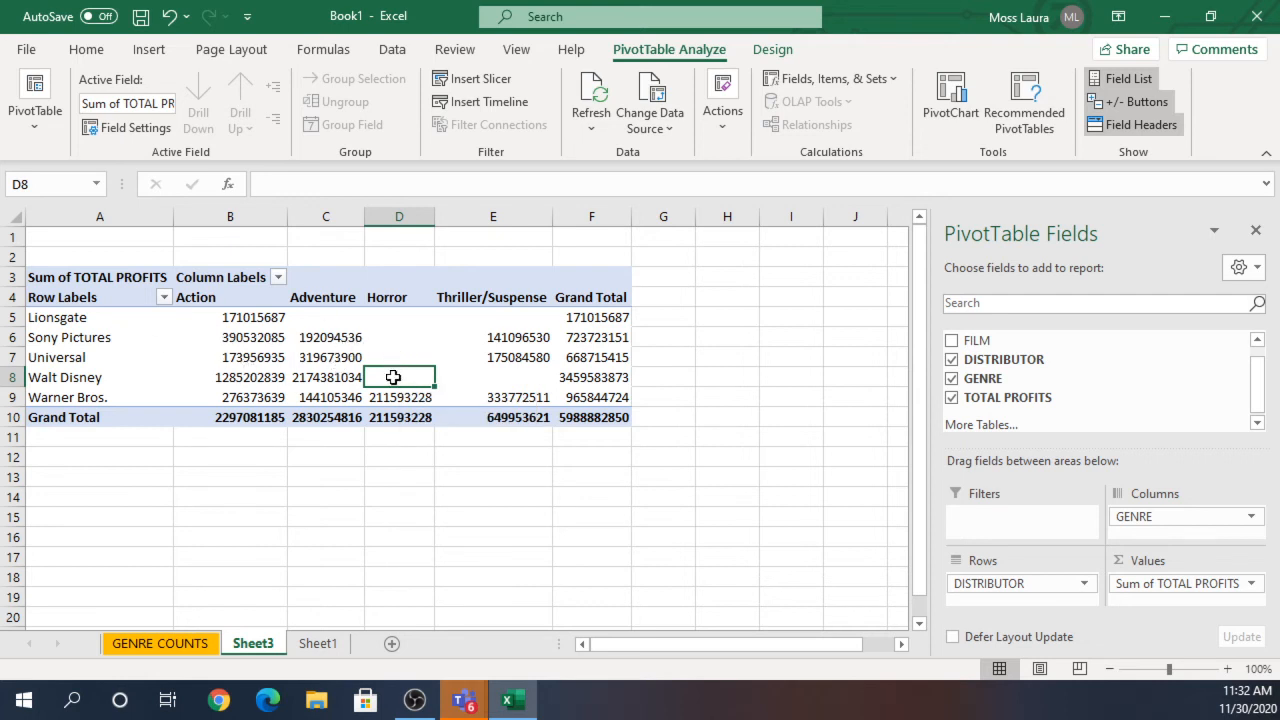
pyautogui.moveTo(395, 380)
pyautogui.click(160, 56)
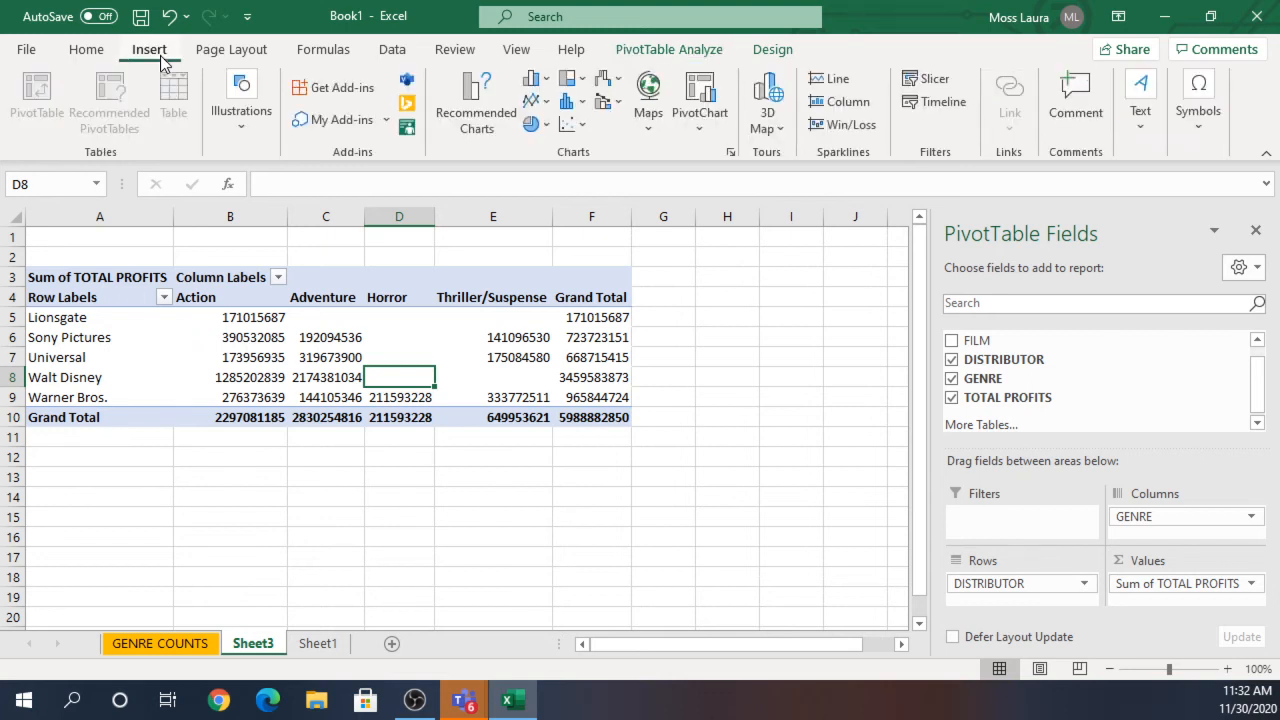
pyautogui.click(710, 97)
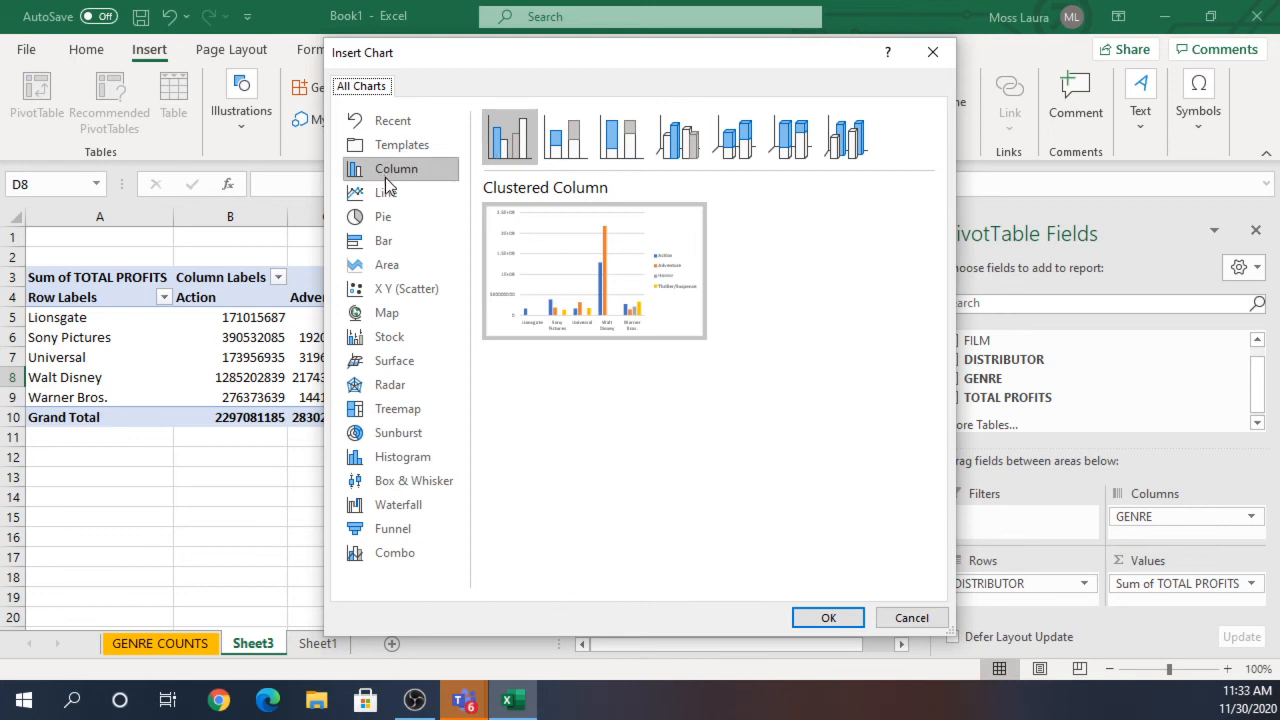
pyautogui.click(738, 149)
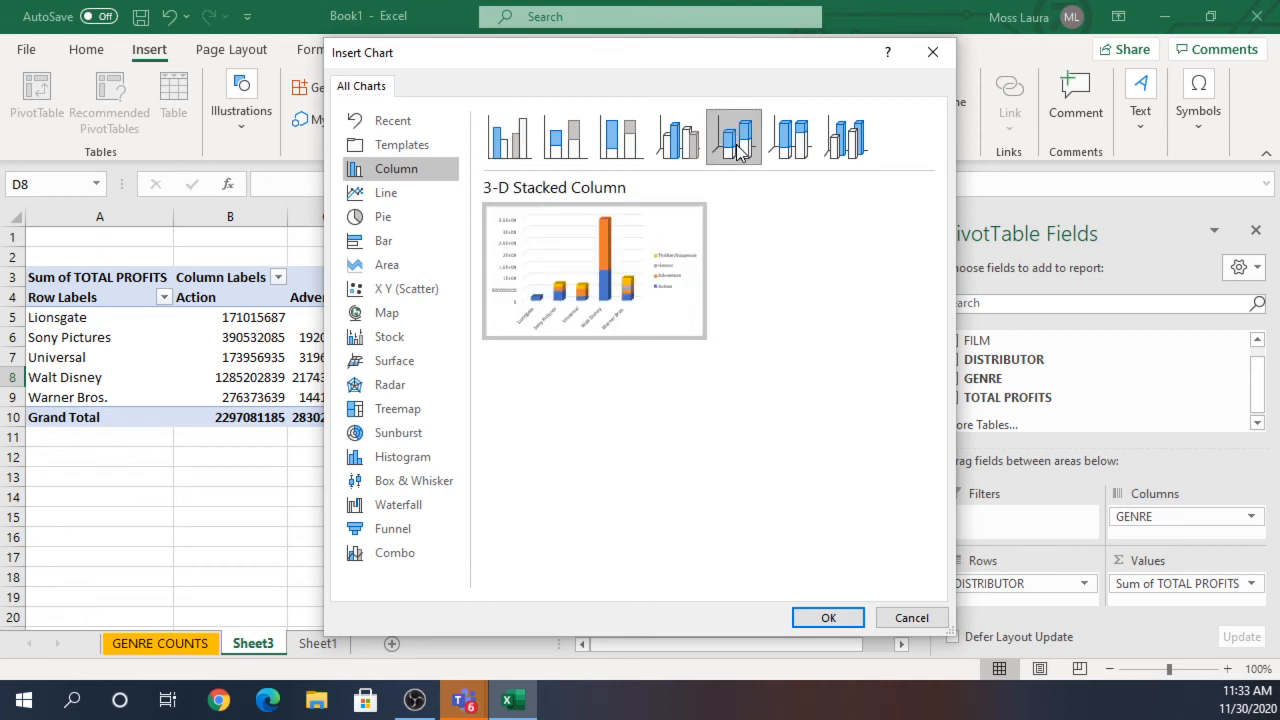
pyautogui.click(829, 618)
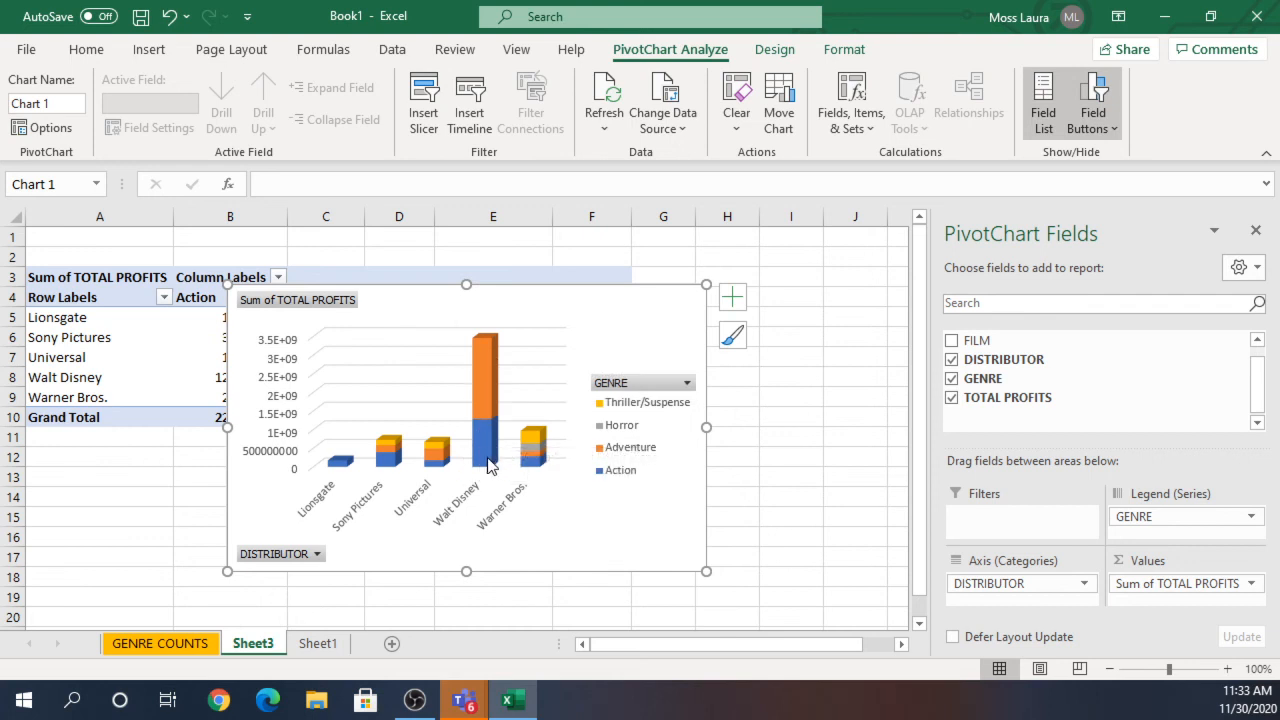
pyautogui.moveTo(488, 463)
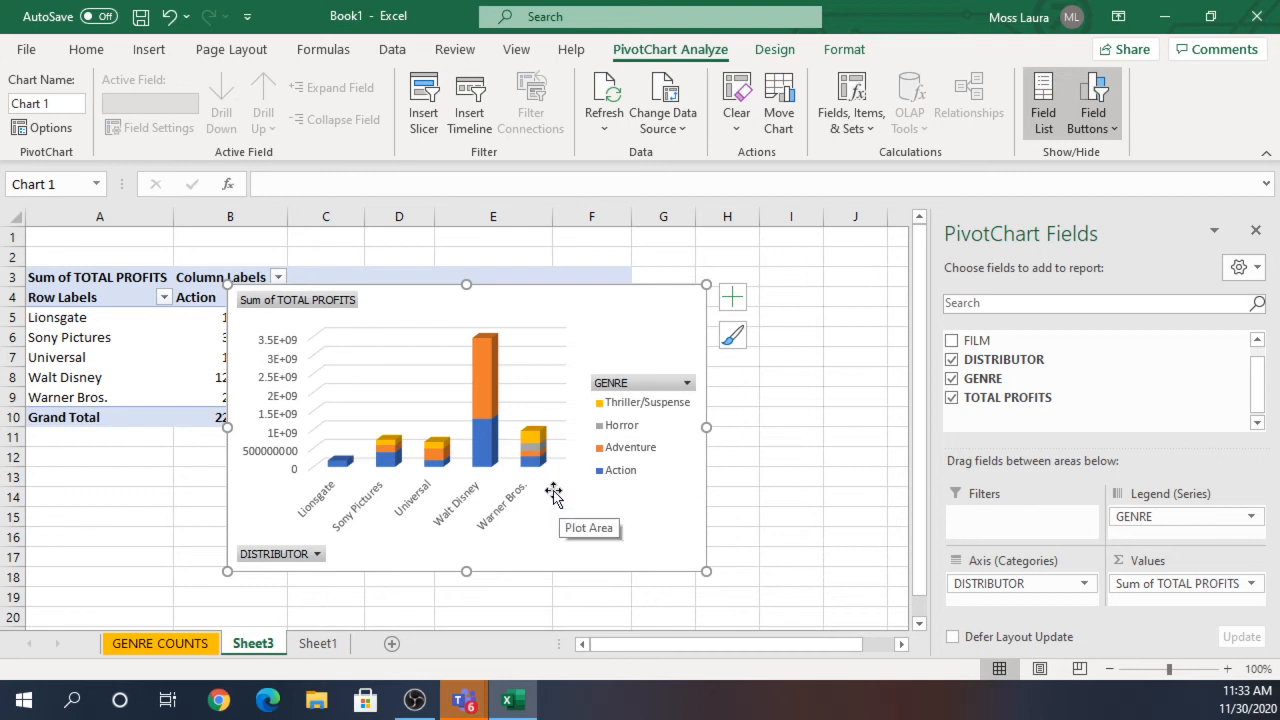
pyautogui.moveTo(339, 470)
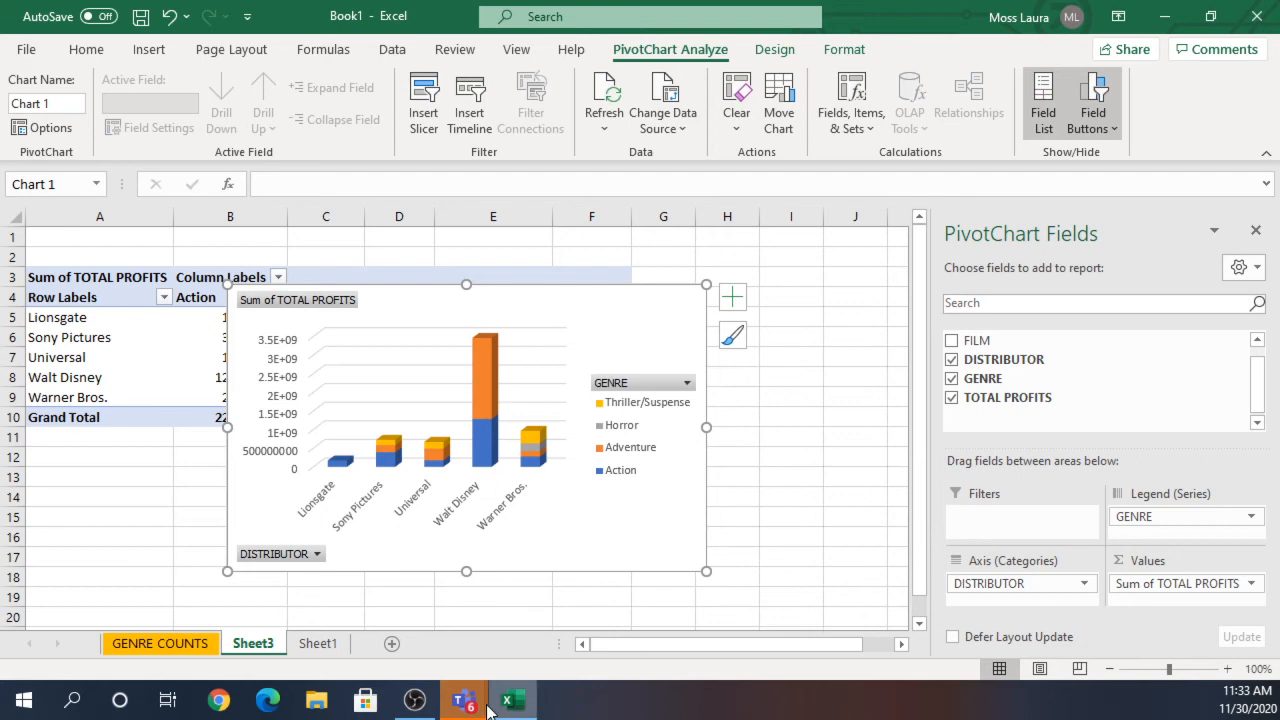
# Consult the Teams instructions, return to Excel, and apply chart Style 6 and Quick Layout's Layout 1 to the PivotChart.
pyautogui.moveTo(463, 700)
pyautogui.click(410, 620)
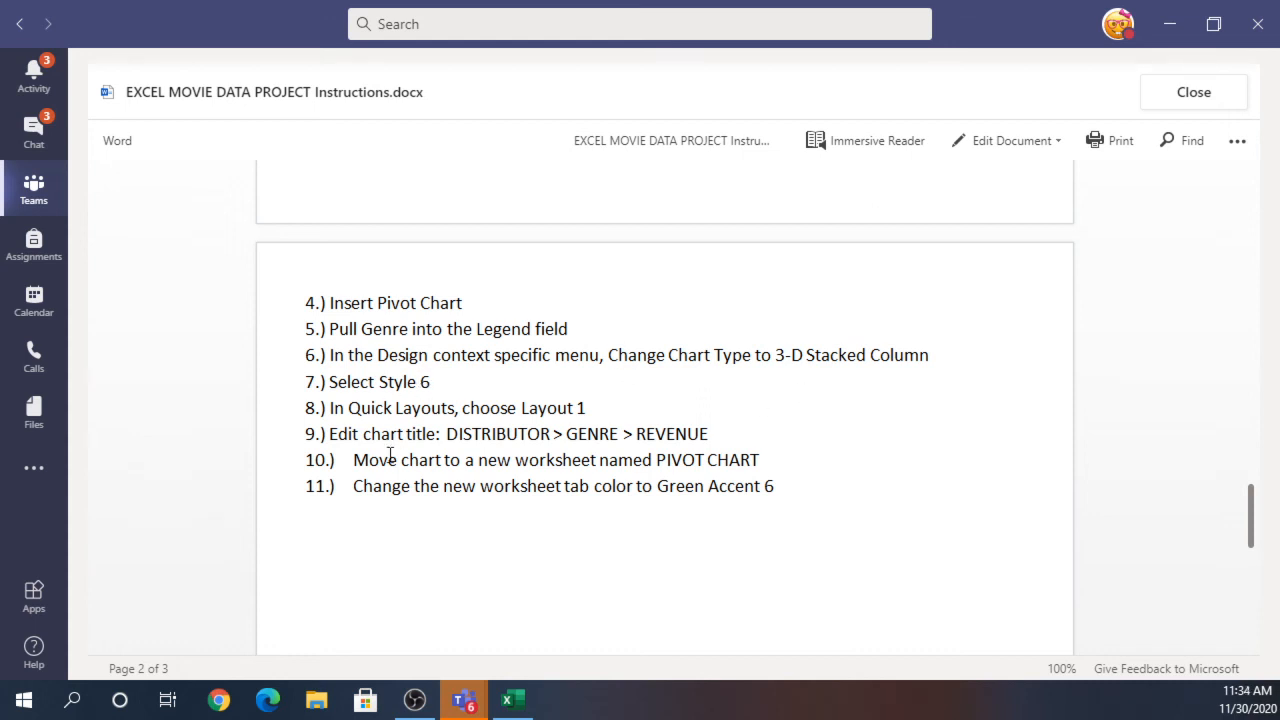
pyautogui.click(507, 700)
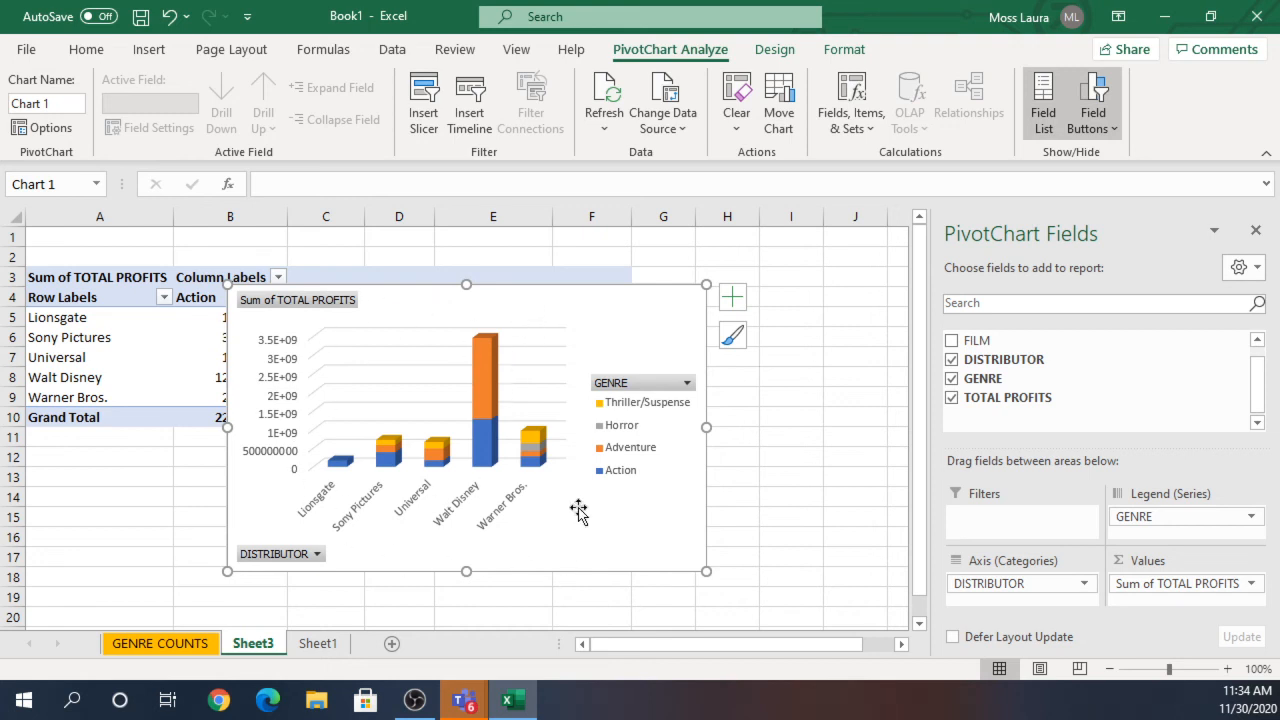
pyautogui.click(775, 50)
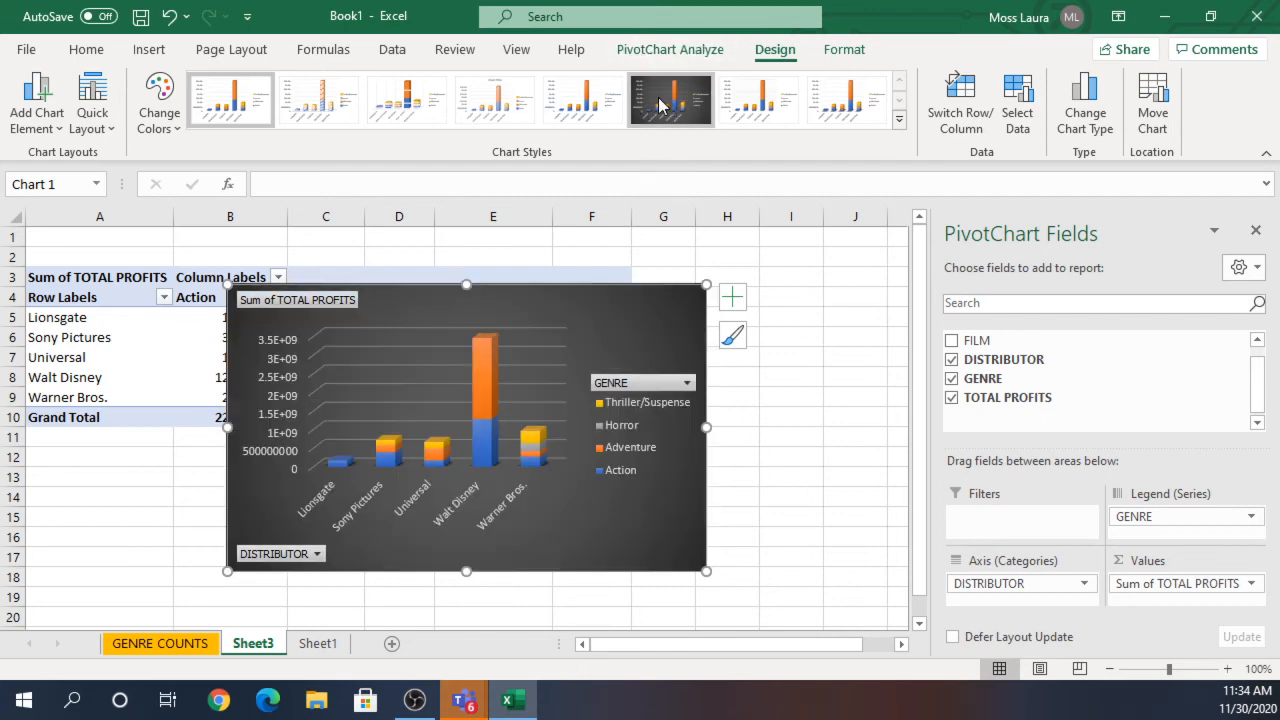
pyautogui.click(659, 106)
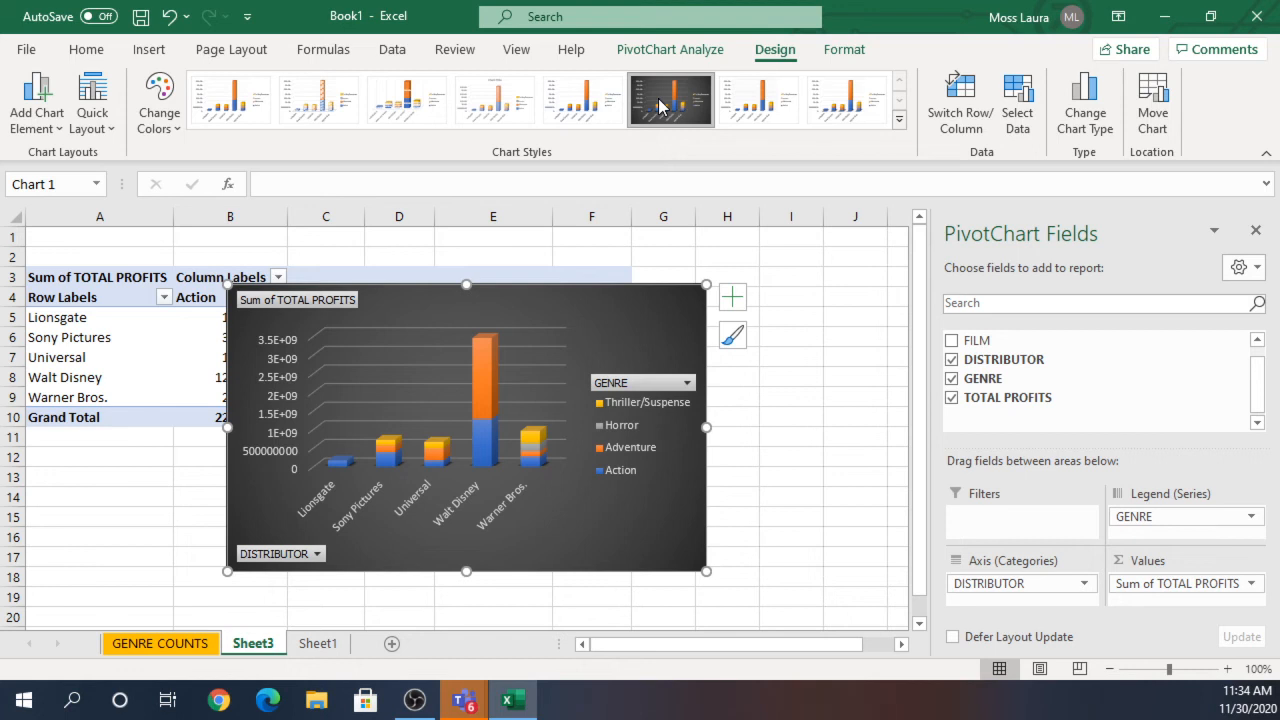
pyautogui.click(92, 120)
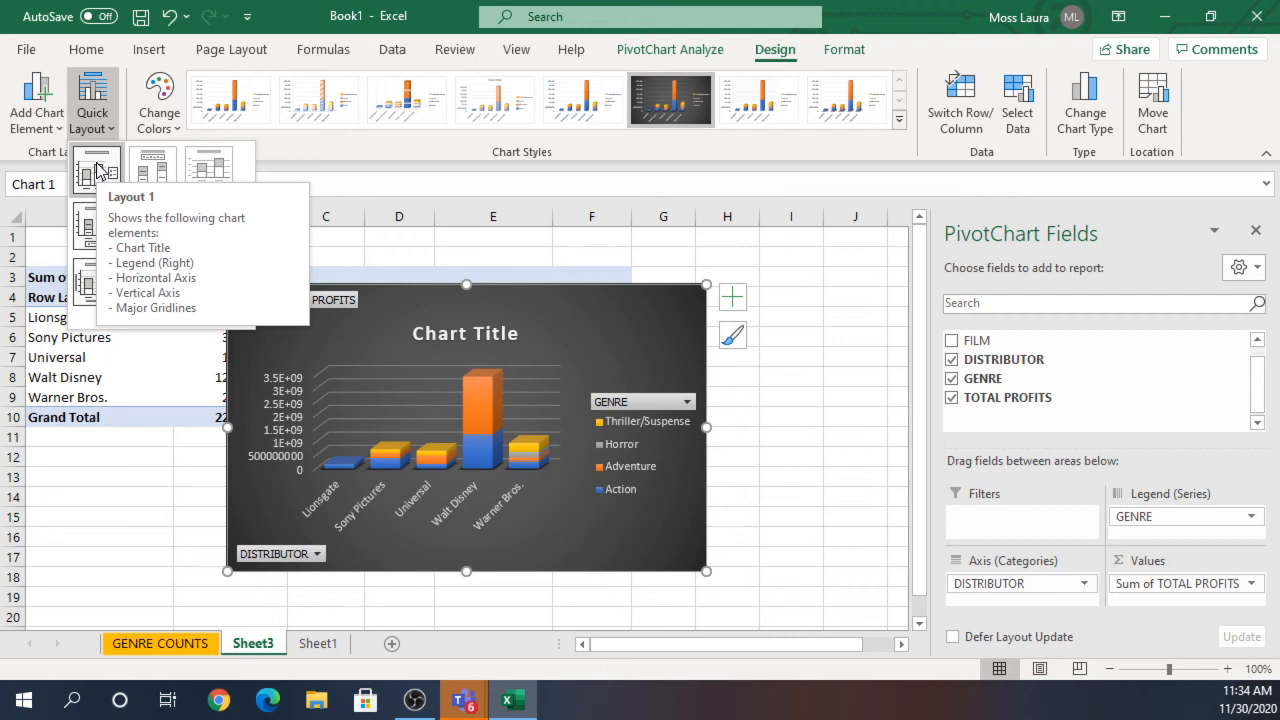
pyautogui.click(97, 172)
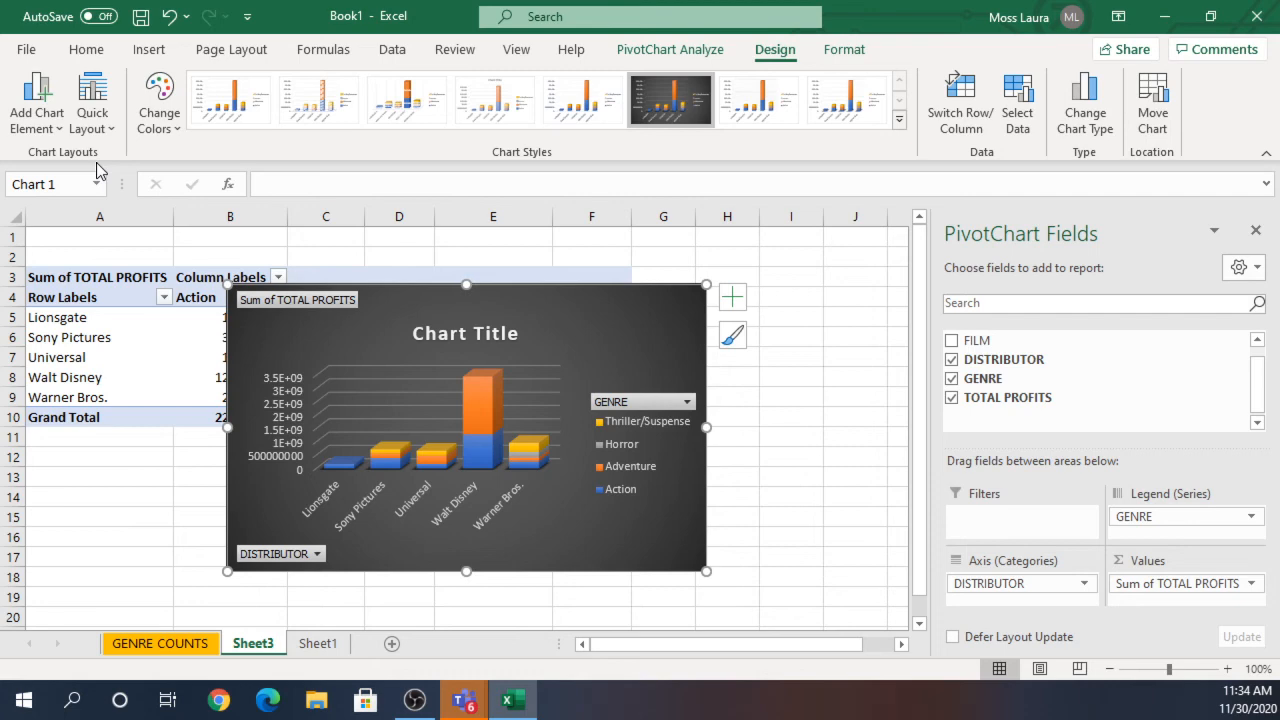
# Copy "DISTRIBUTOR > GENRE > REVENUE" from the Teams instructions and paste it as the PivotChart's title in Excel.
pyautogui.moveTo(462, 700)
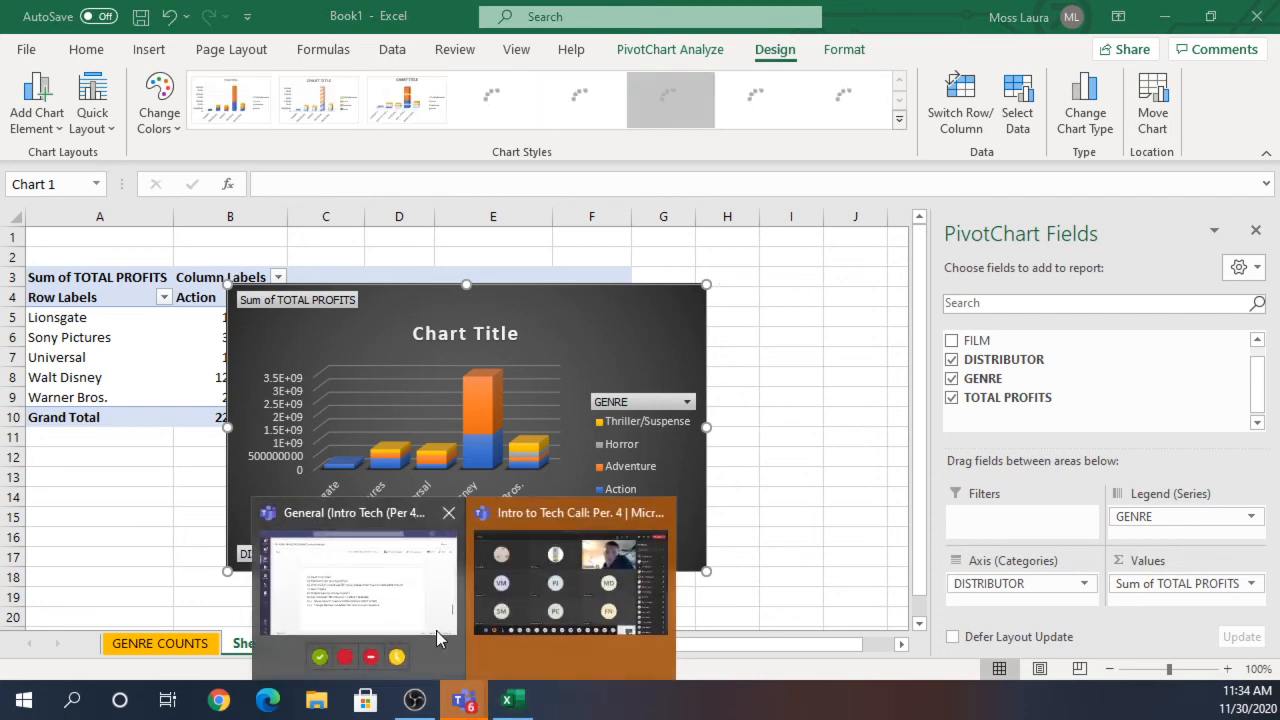
pyautogui.click(436, 630)
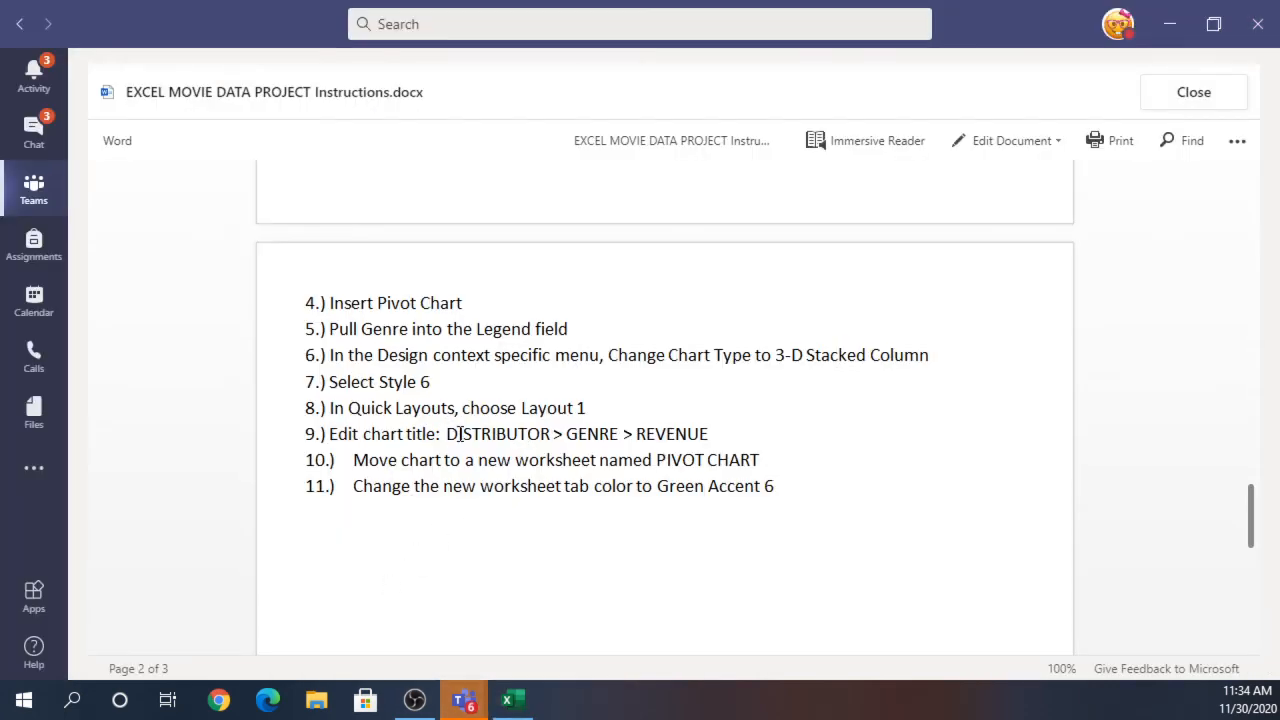
pyautogui.moveTo(447, 434); pyautogui.dragTo(717, 430)
pyautogui.hotkey('ctrl', 'c')
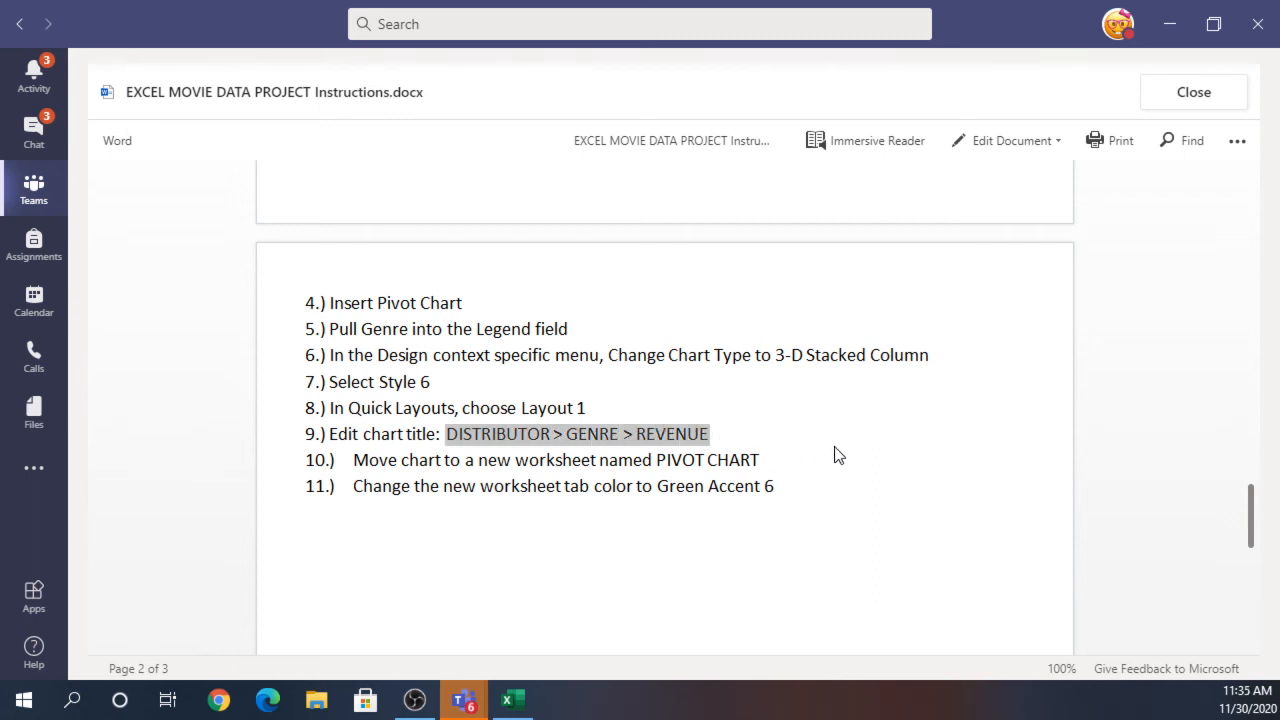
pyautogui.click(507, 703)
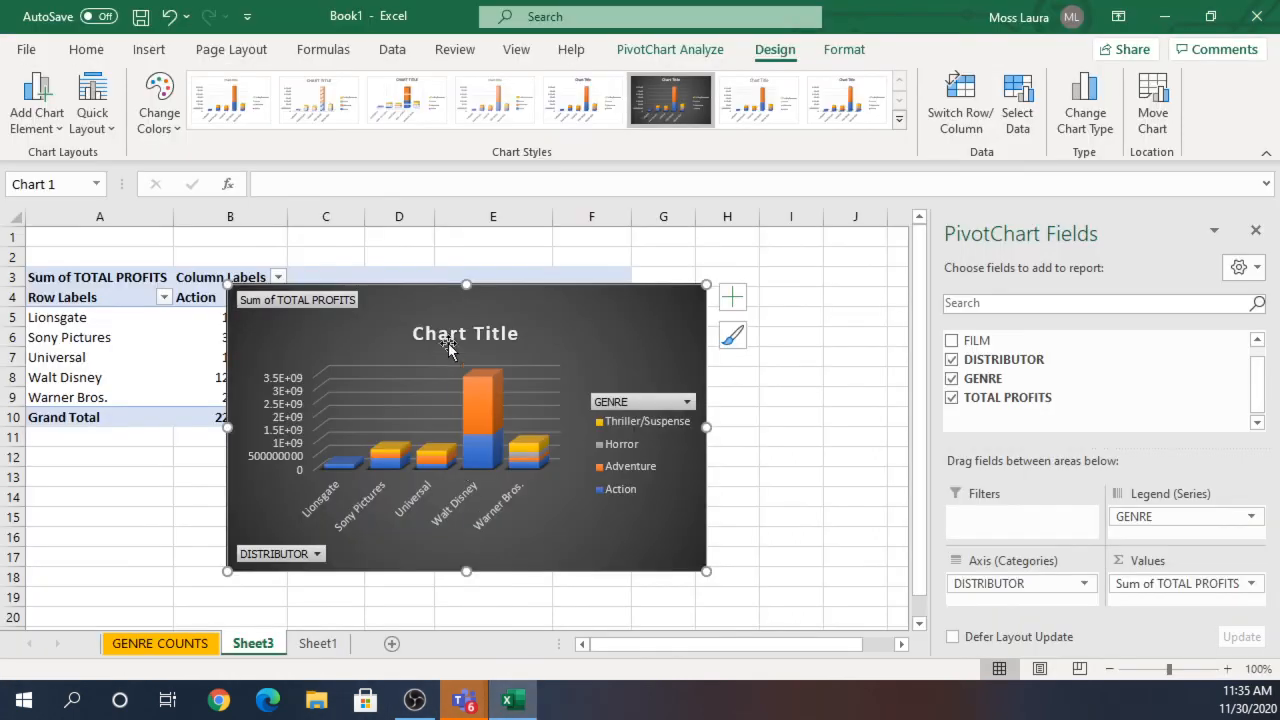
pyautogui.click(456, 332)
pyautogui.doubleClick(457, 334)
pyautogui.click(457, 334)
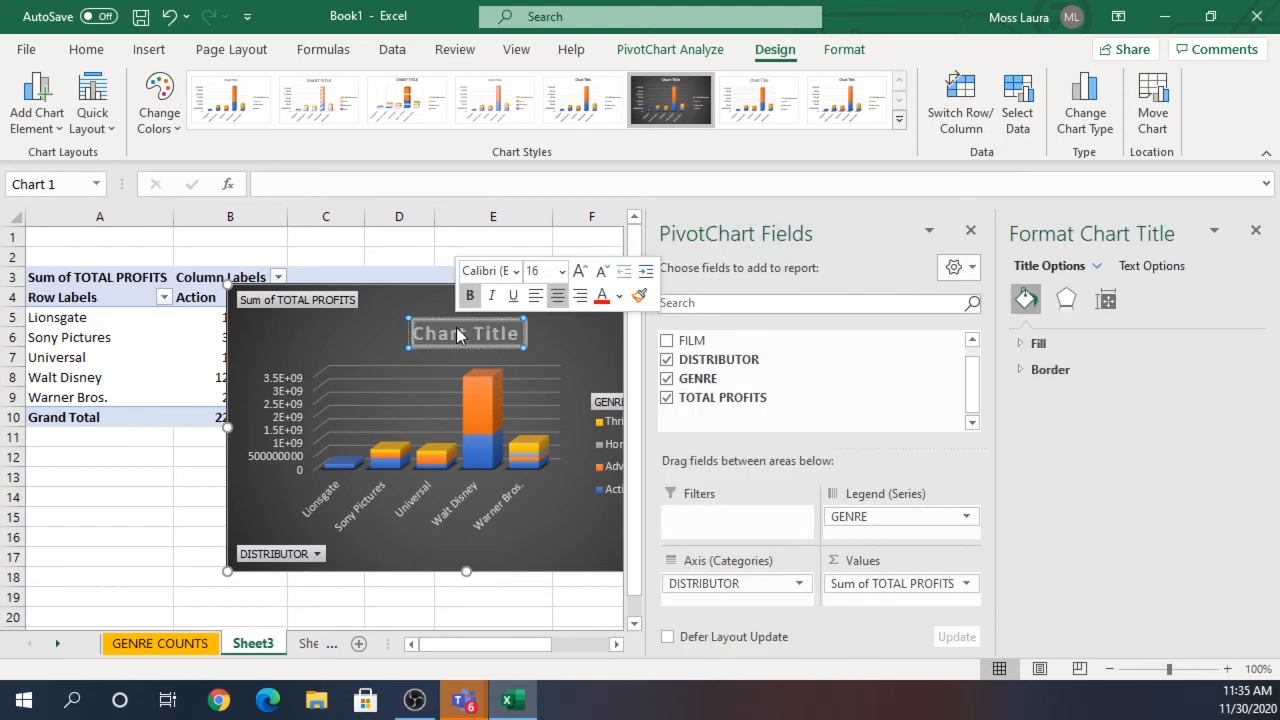
pyautogui.hotkey('ctrl', 'v')
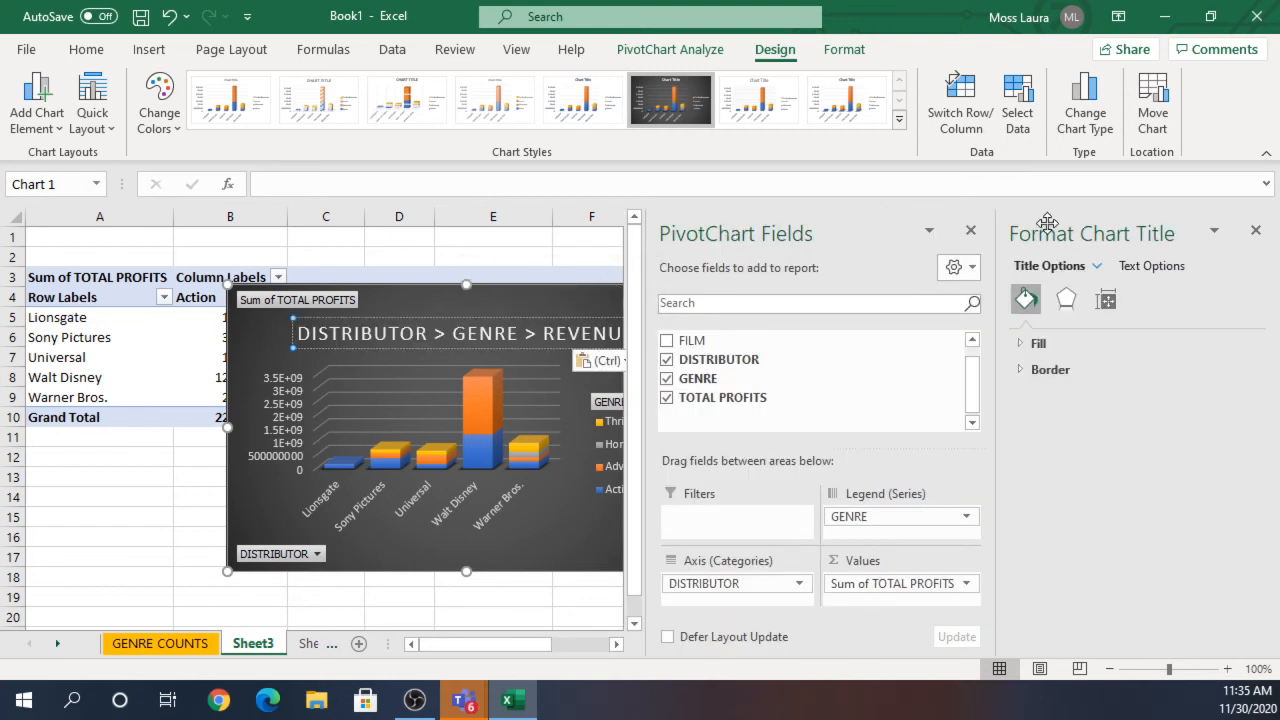
pyautogui.click(1256, 231)
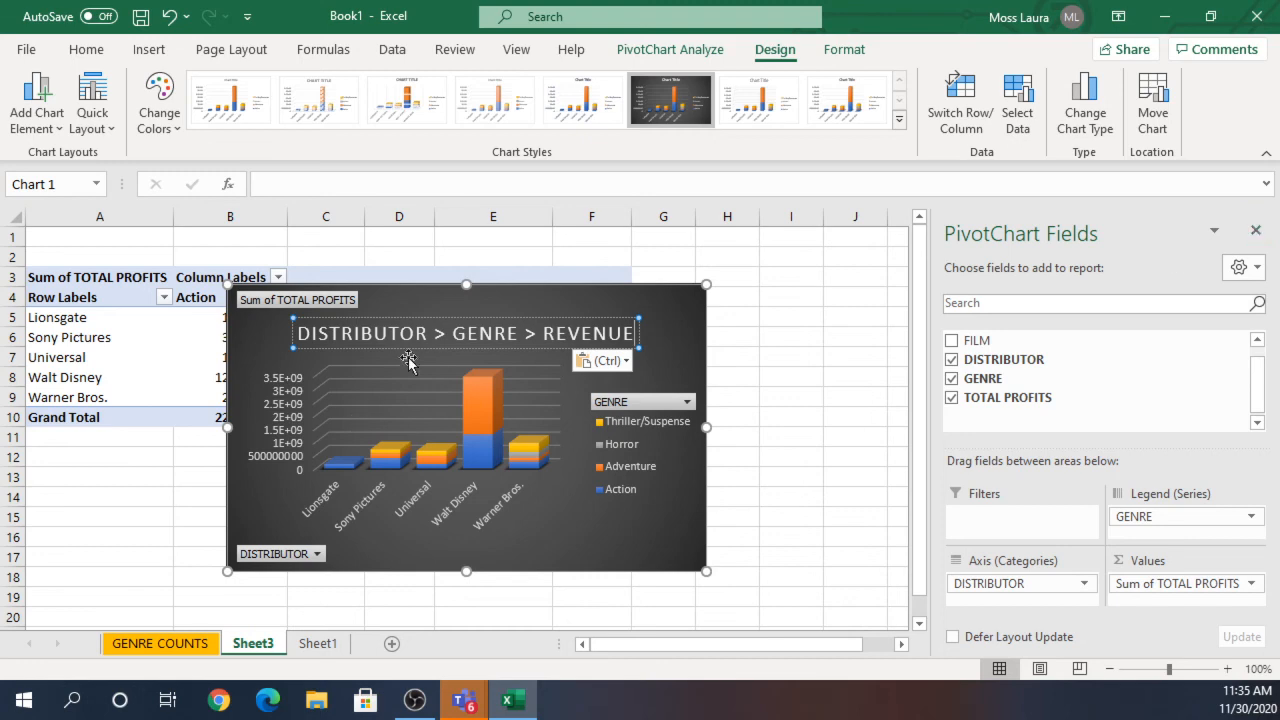
pyautogui.click(803, 334)
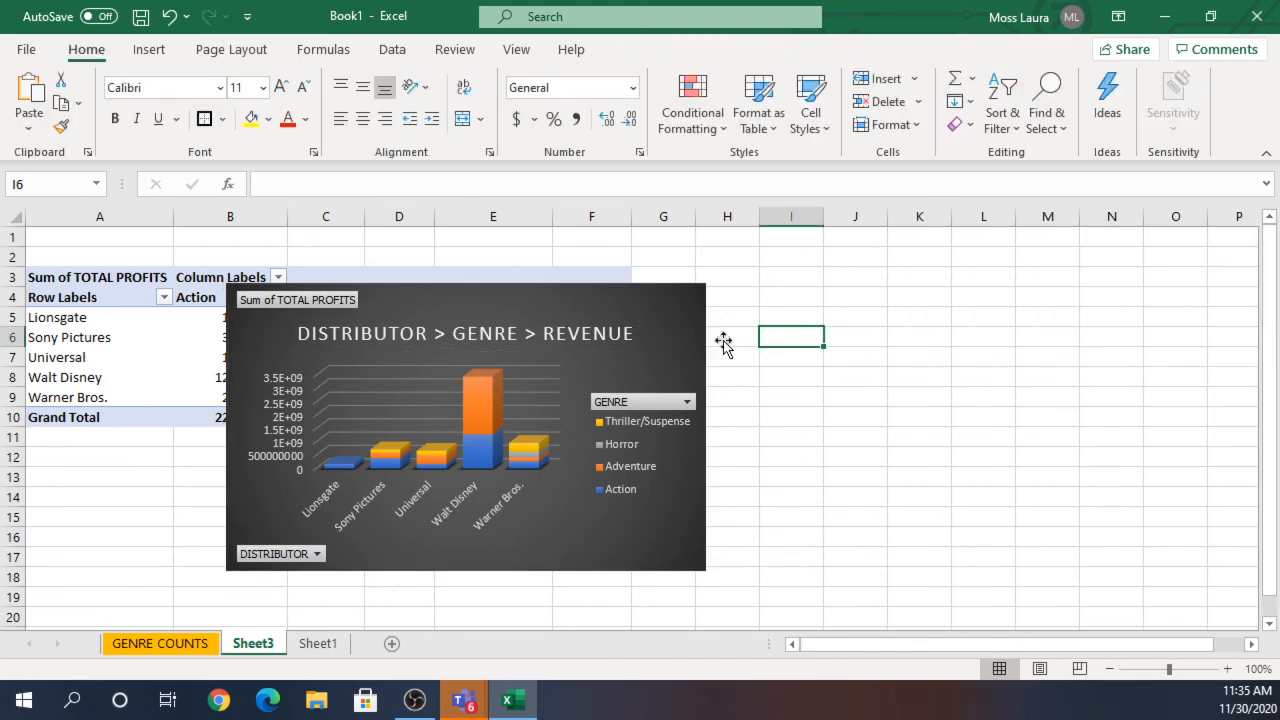
# Select the PivotChart, consult step 10 of the Teams instructions about moving the chart, and return to Excel.
pyautogui.click(664, 296)
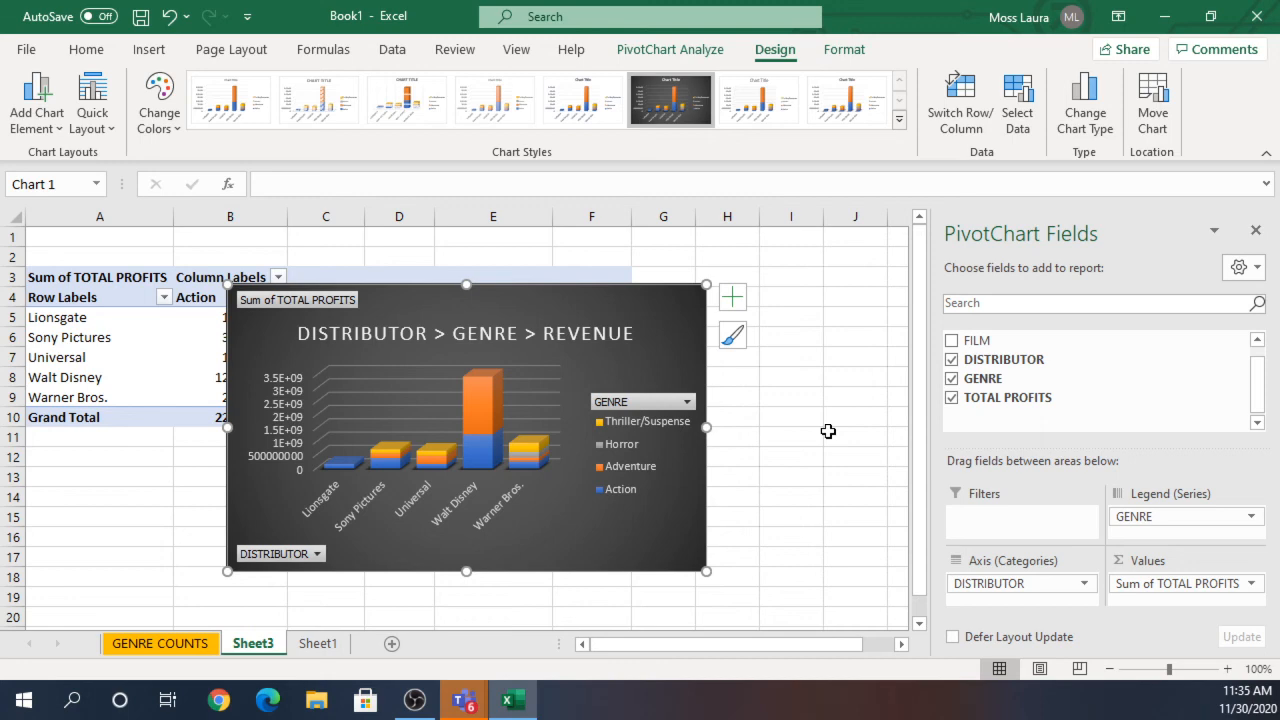
pyautogui.moveTo(463, 683)
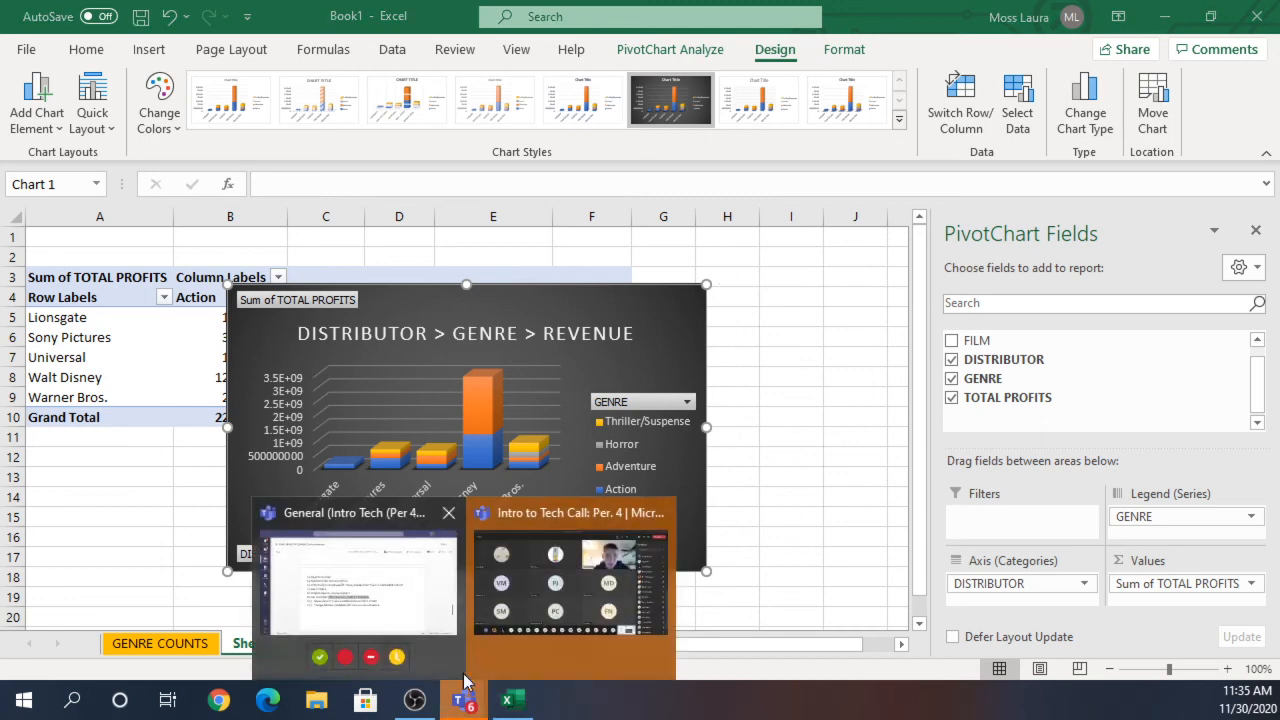
pyautogui.click(416, 598)
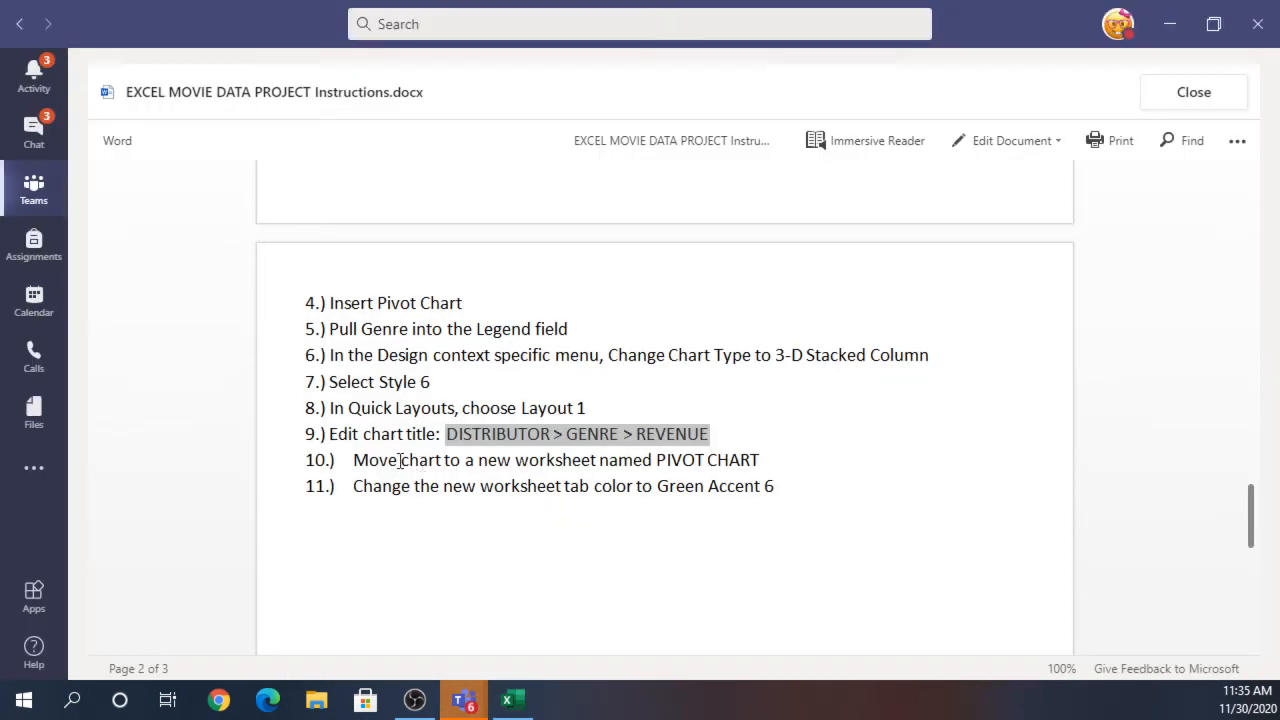
pyautogui.moveTo(350, 460); pyautogui.dragTo(775, 447)
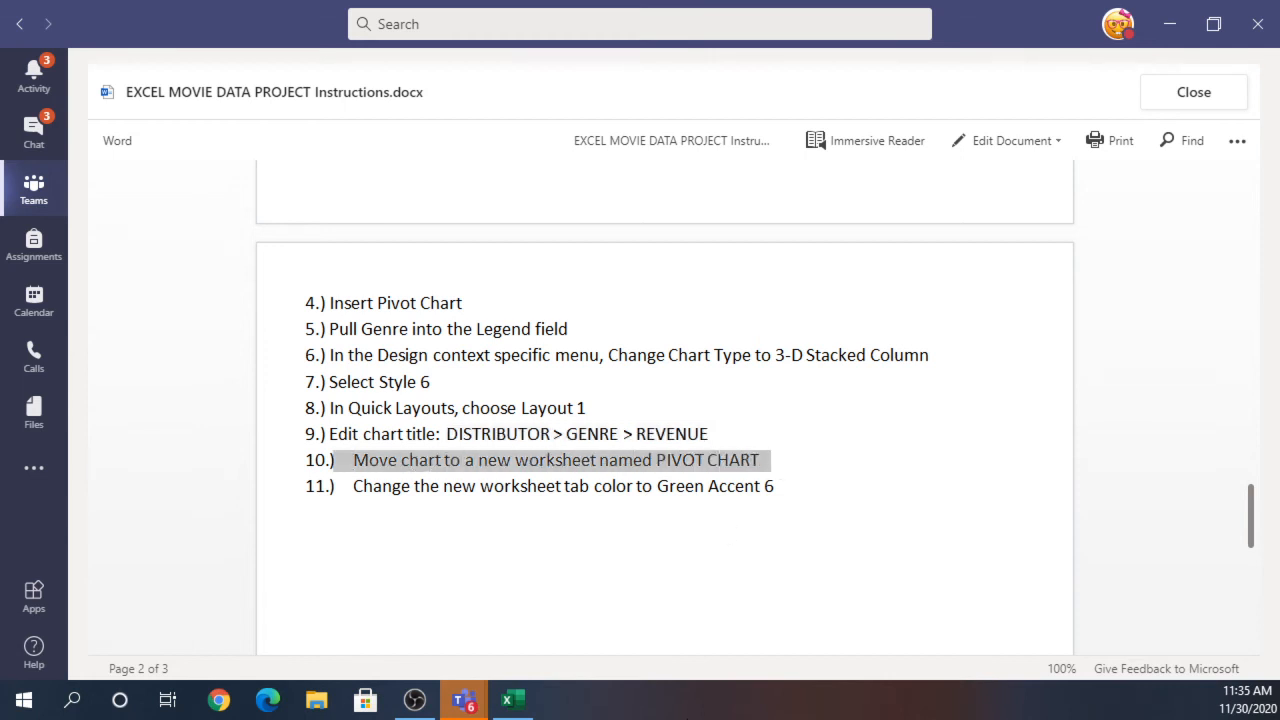
pyautogui.click(508, 702)
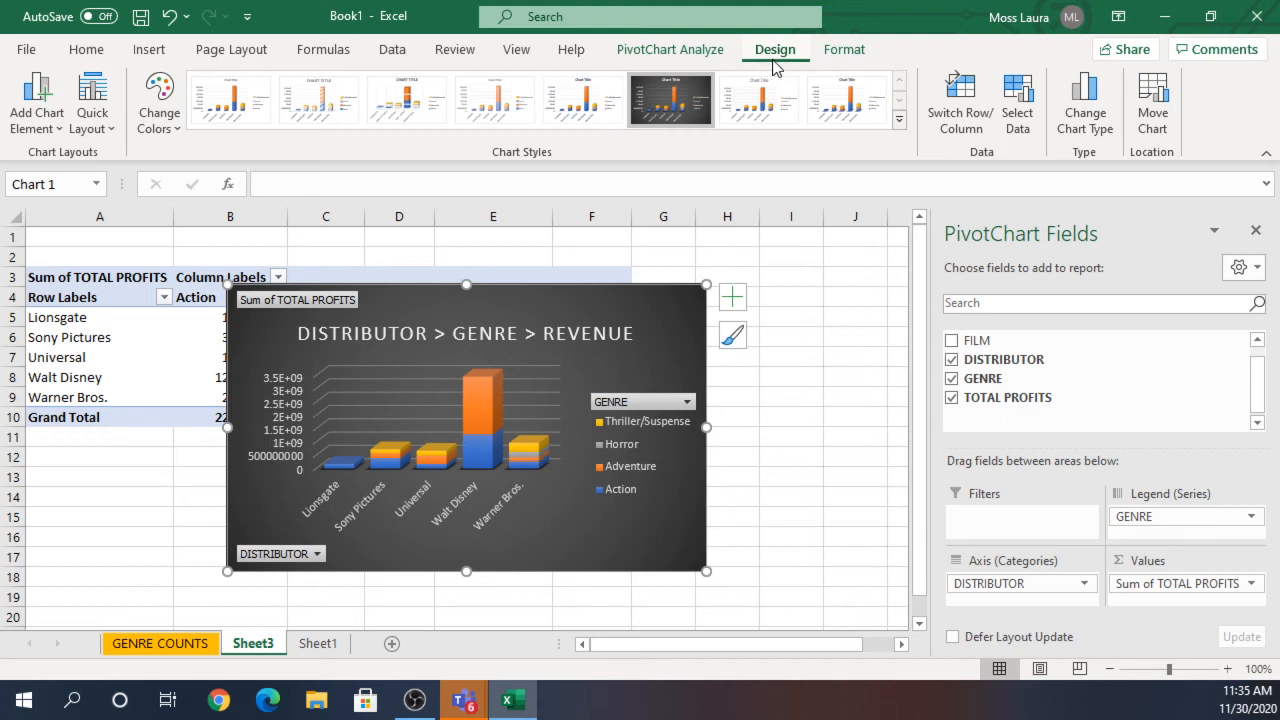
# Move the PivotChart to a new sheet named PIVOT CHART, checking the sheet name in the Teams instructions.
pyautogui.click(1156, 119)
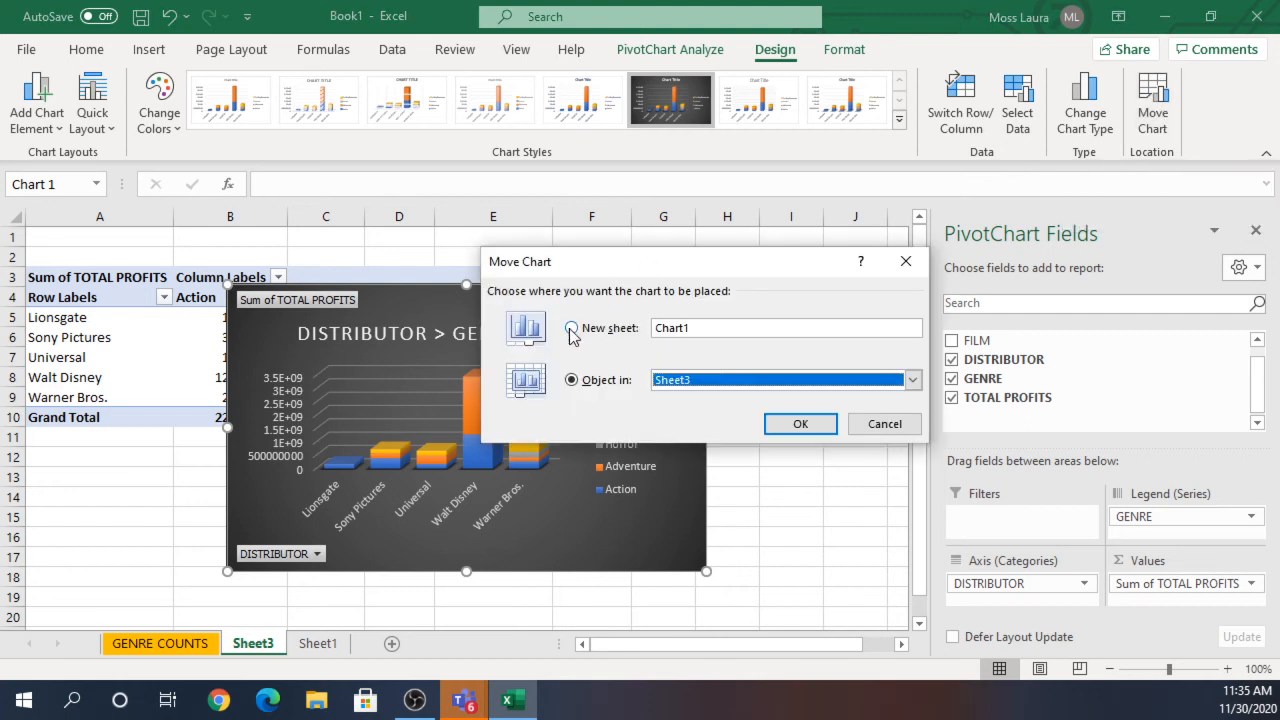
pyautogui.click(572, 332)
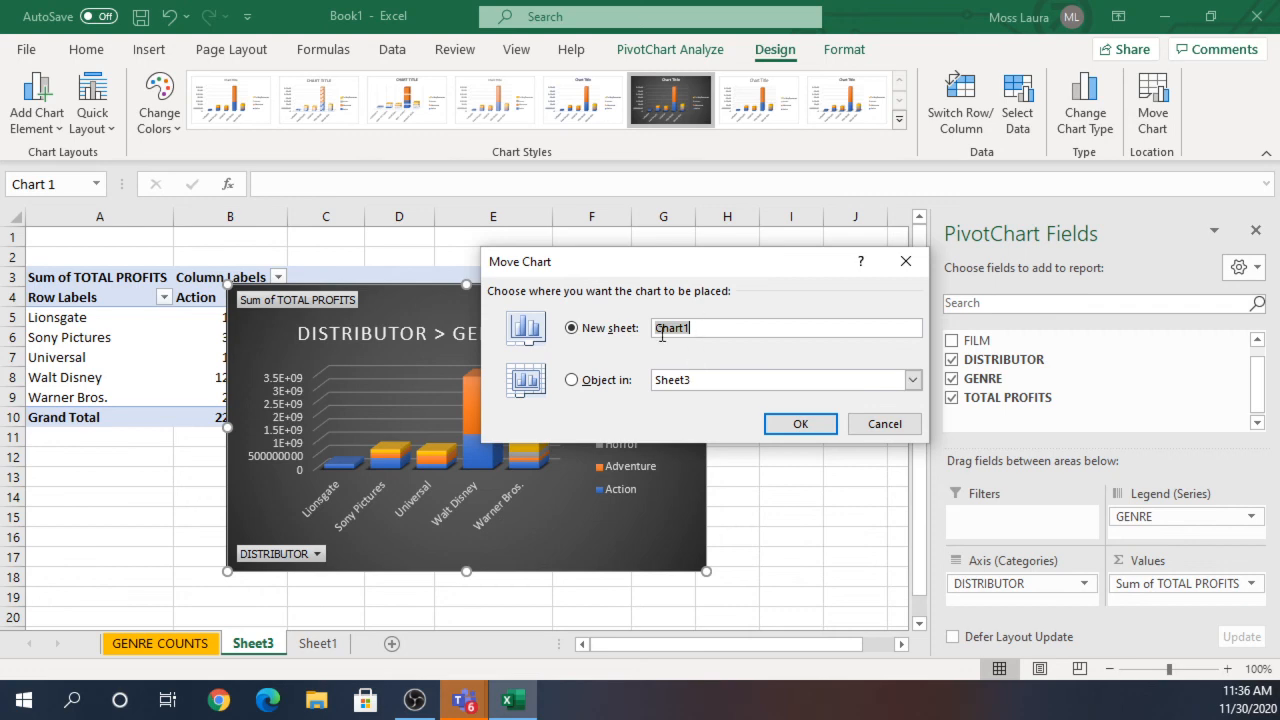
pyautogui.moveTo(470, 710)
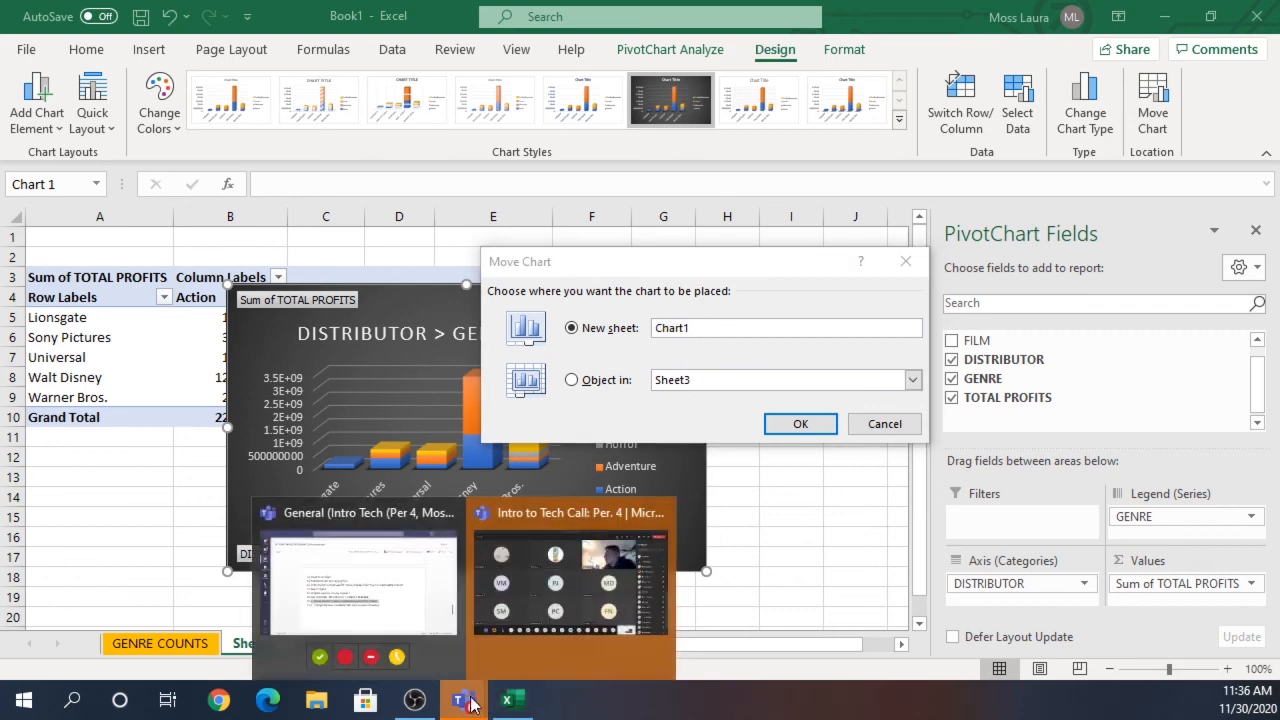
pyautogui.click(409, 611)
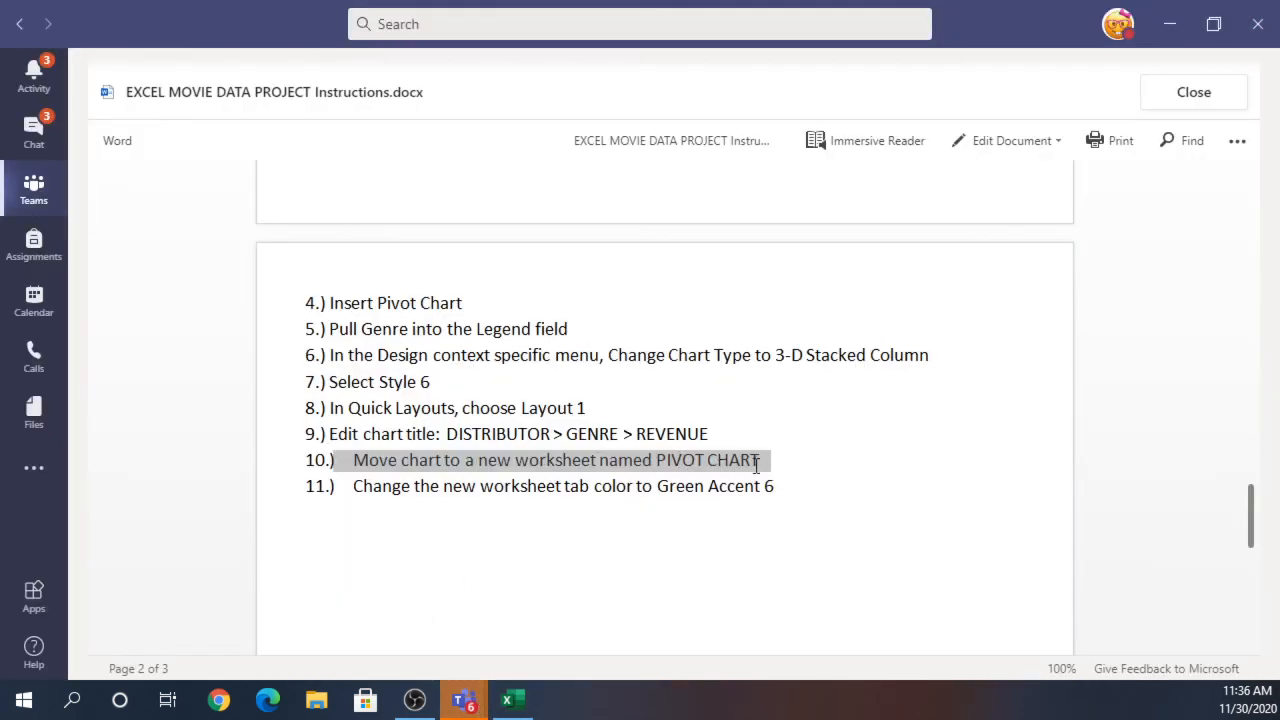
pyautogui.click(510, 700)
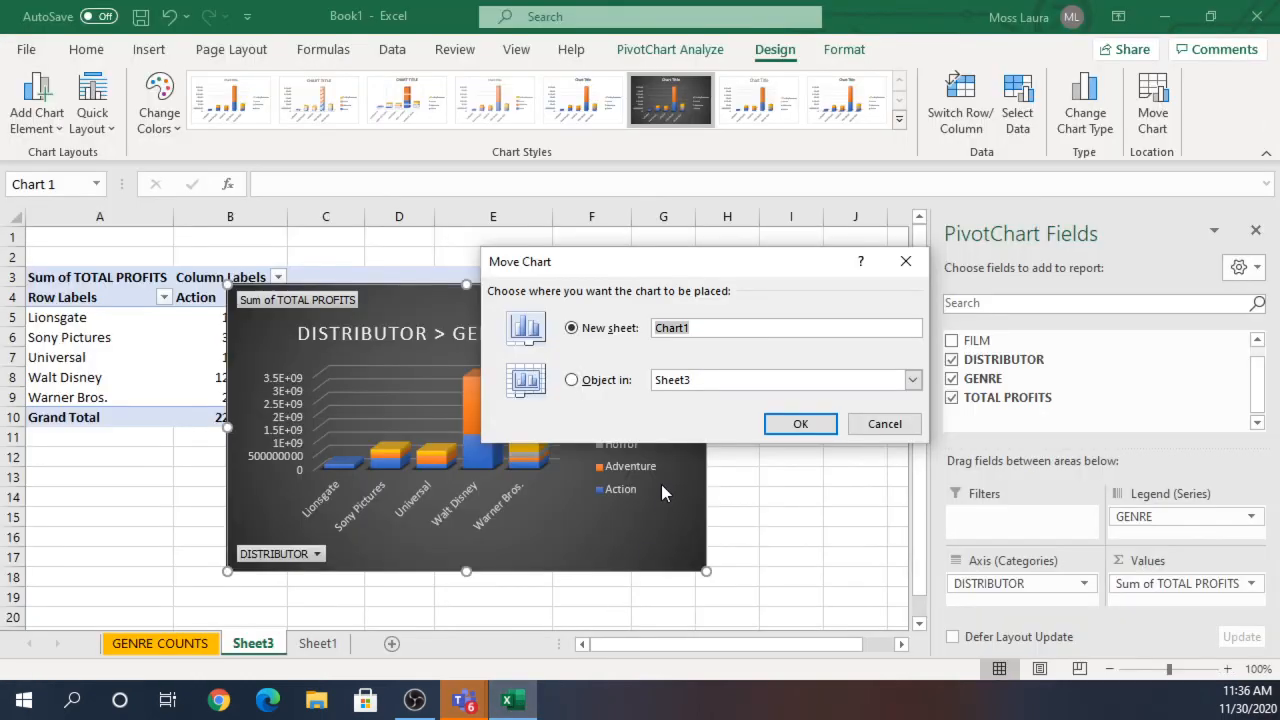
pyautogui.write('PIVOT CHART')
pyautogui.click(801, 425)
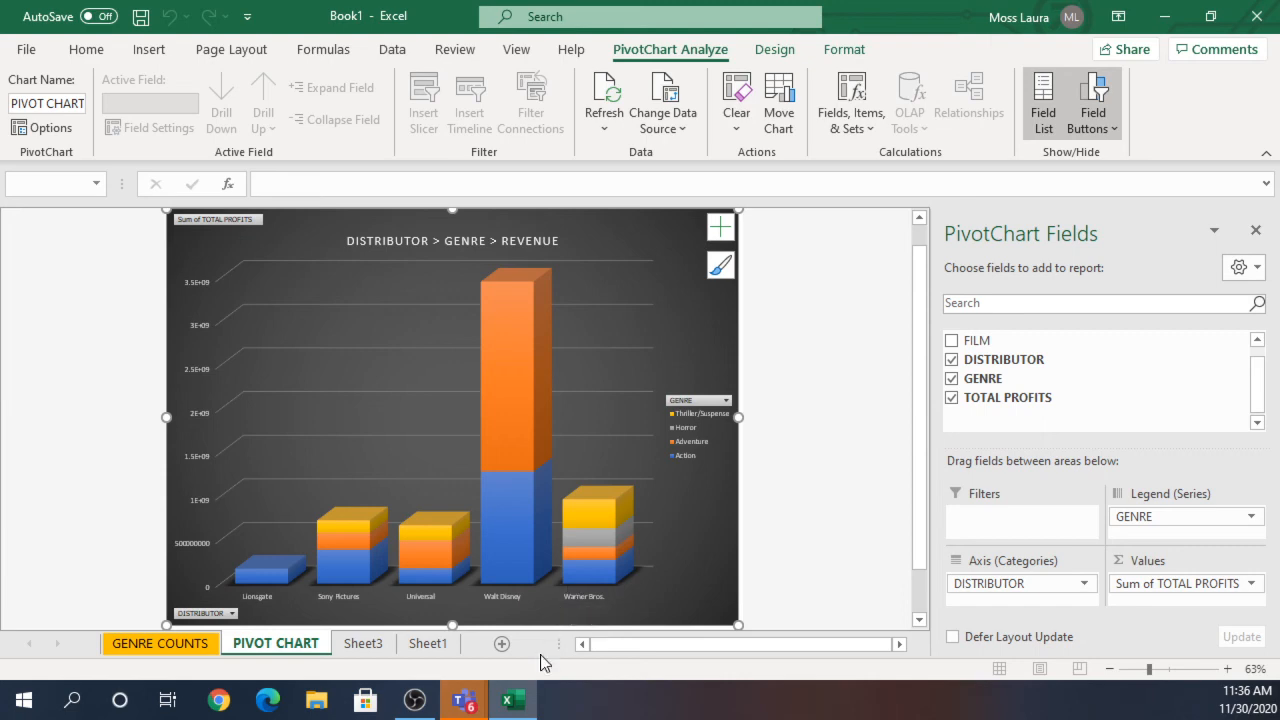
# Check the tab color instruction in Teams and, back in Excel, set the PIVOT CHART sheet's tab color to Green, Accent 6.
pyautogui.rightClick(462, 706)
pyautogui.click(462, 706)
pyautogui.click(387, 566)
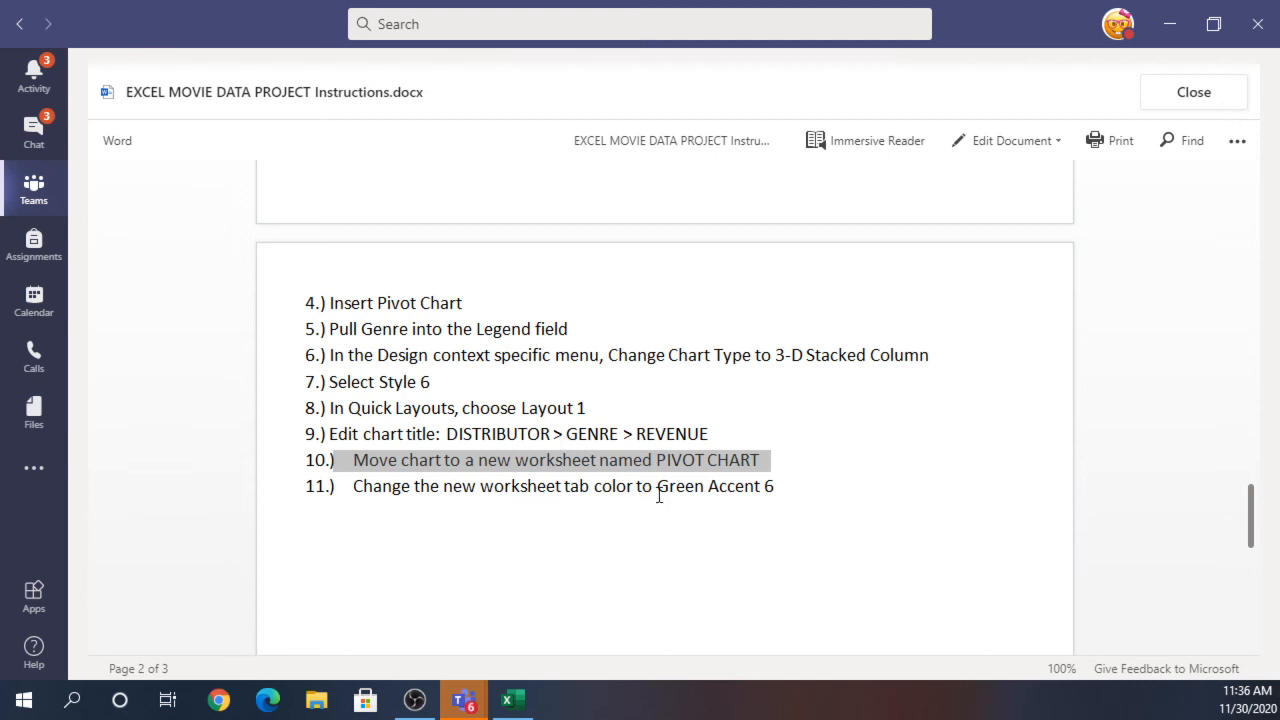
pyautogui.moveTo(657, 488); pyautogui.dragTo(817, 506)
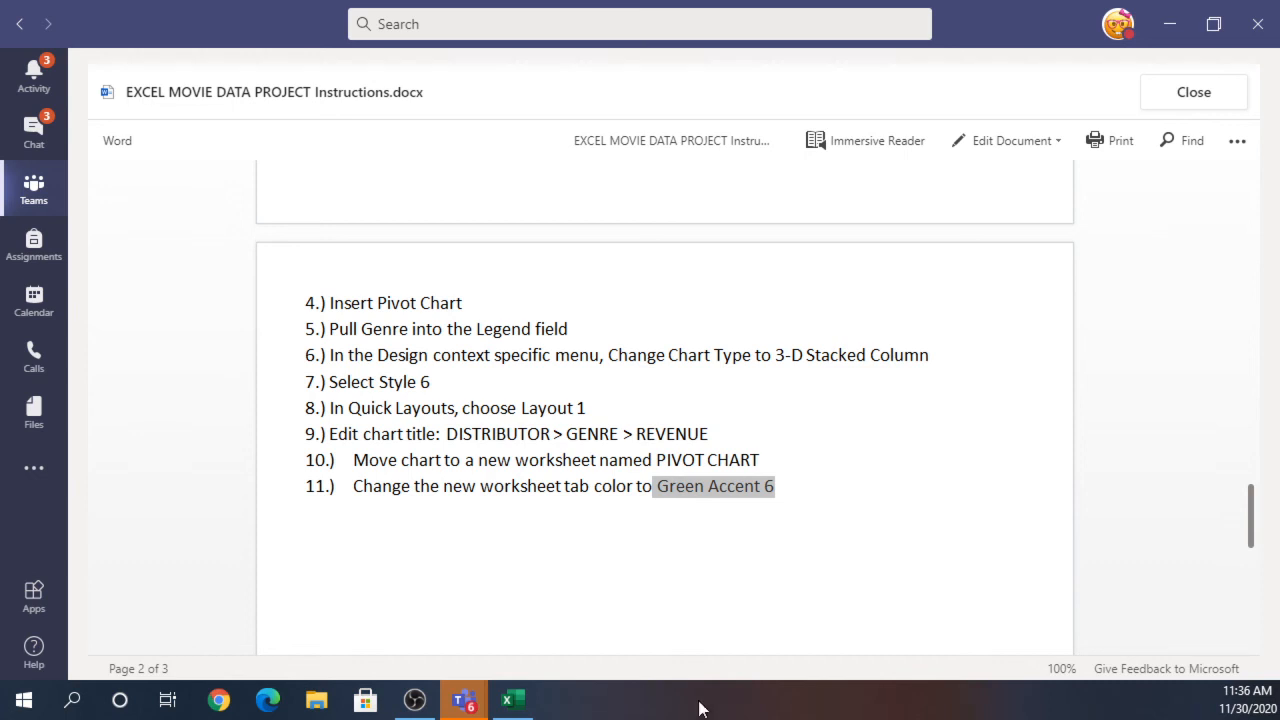
pyautogui.click(510, 700)
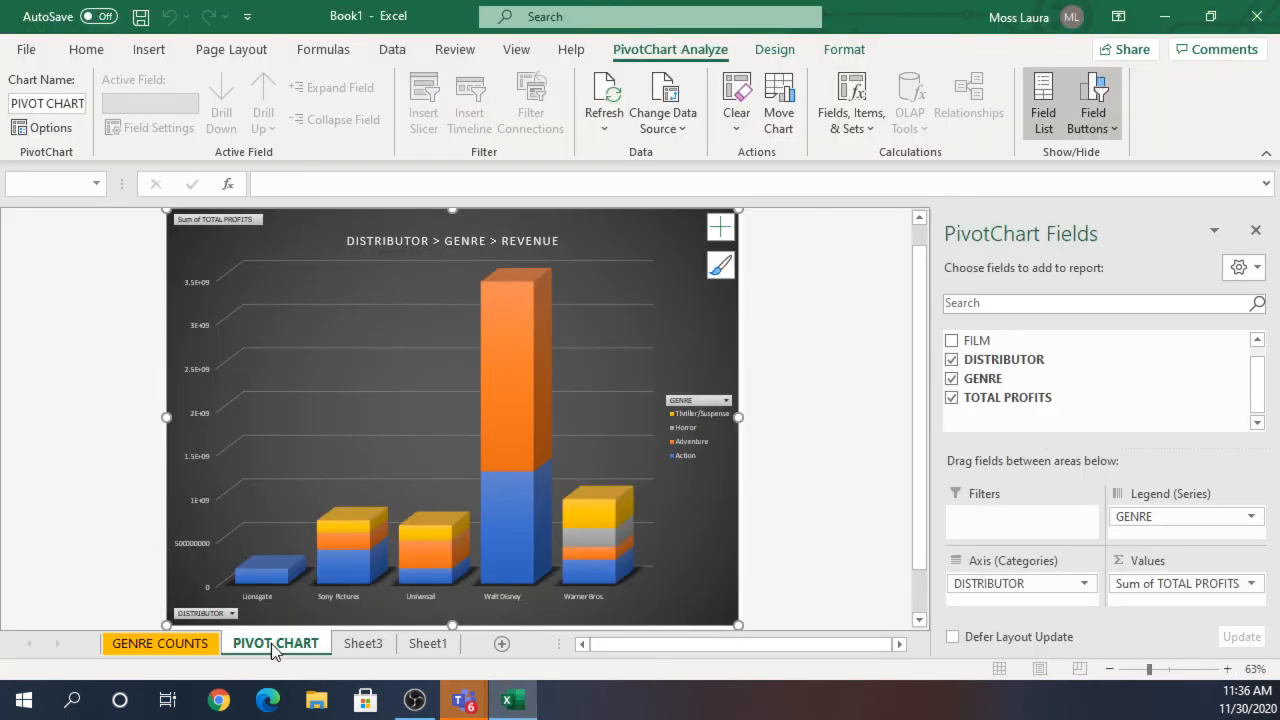
pyautogui.rightClick(271, 643)
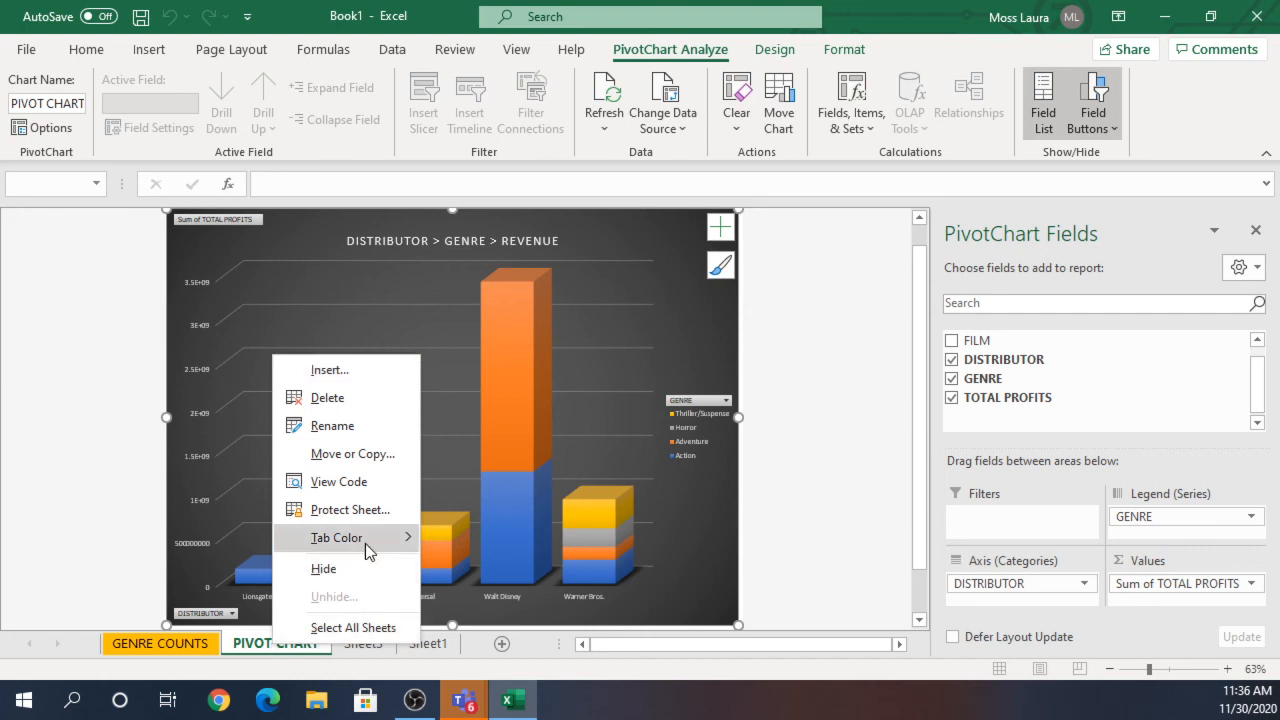
pyautogui.moveTo(365, 543)
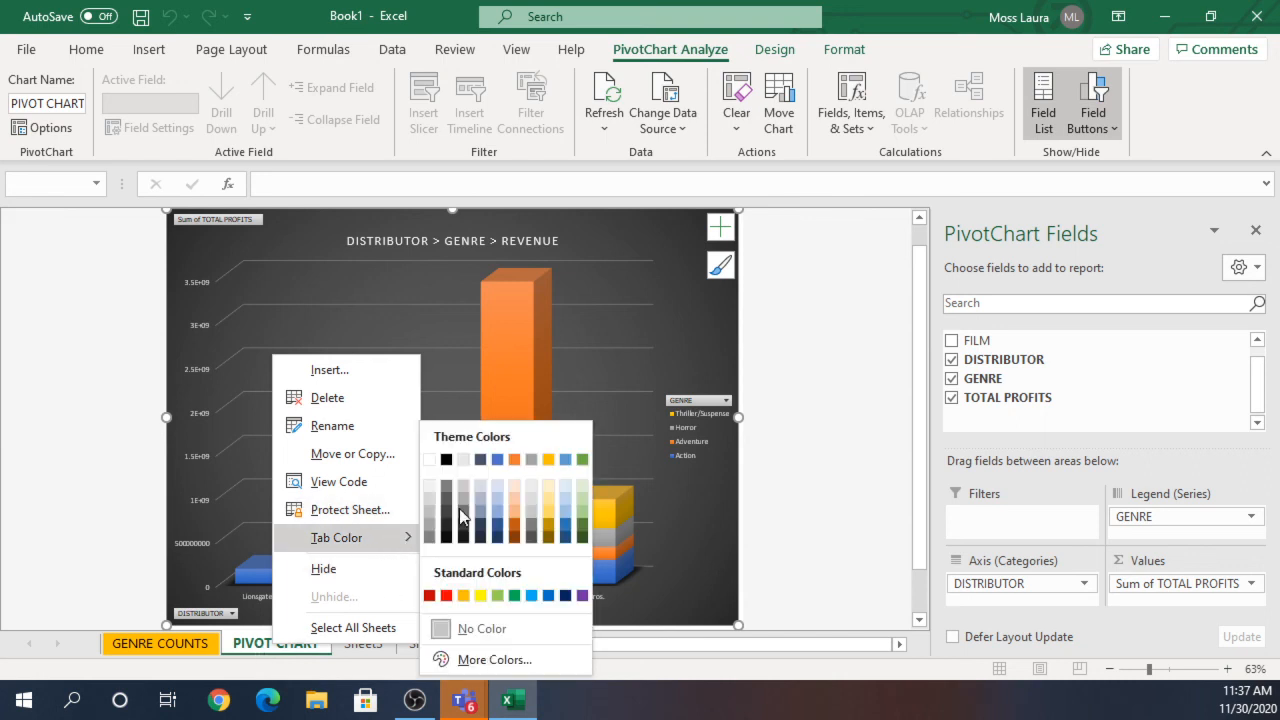
pyautogui.click(585, 460)
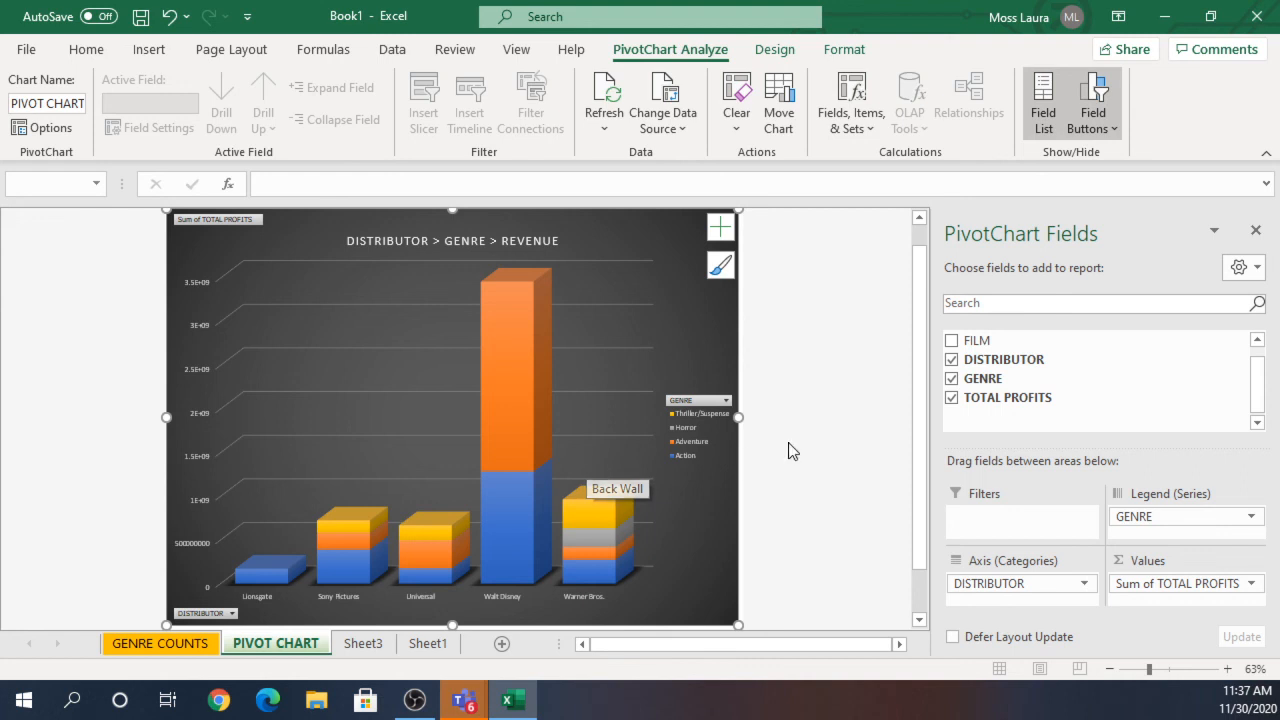
# Review the PivotTable on Sheet3 and the top 20 films table on Sheet1.
pyautogui.click(377, 646)
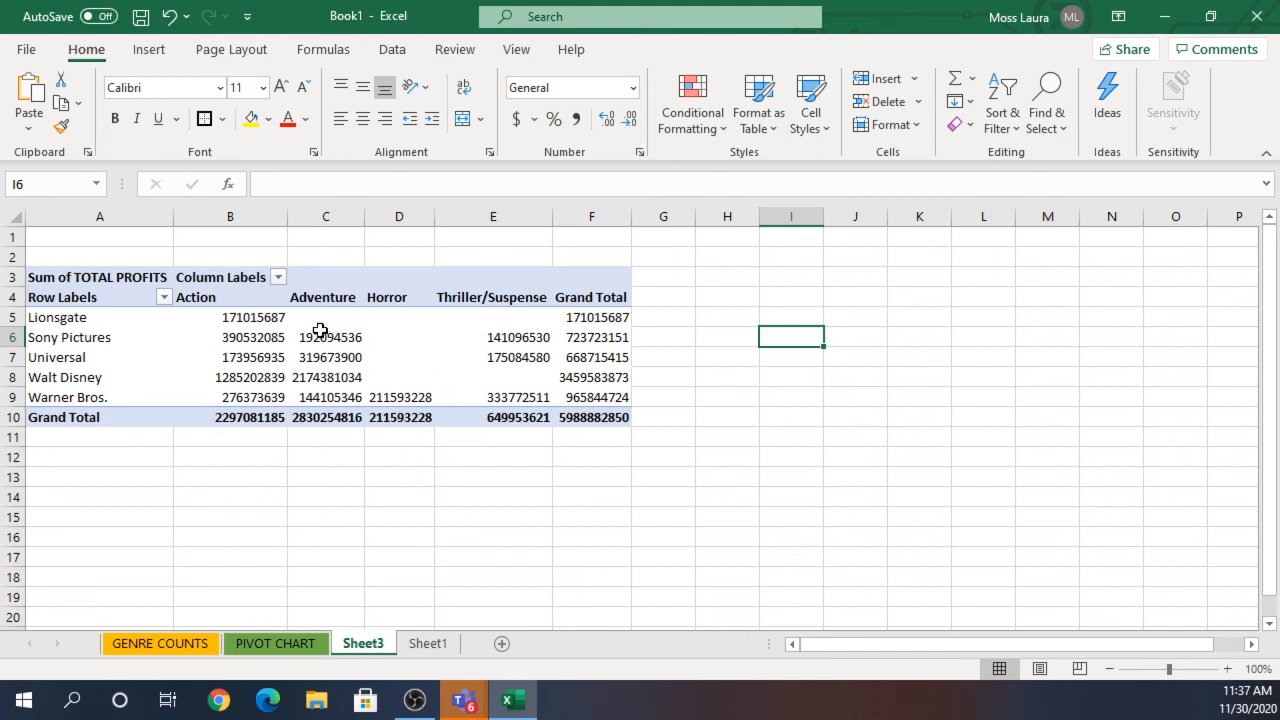
pyautogui.click(447, 648)
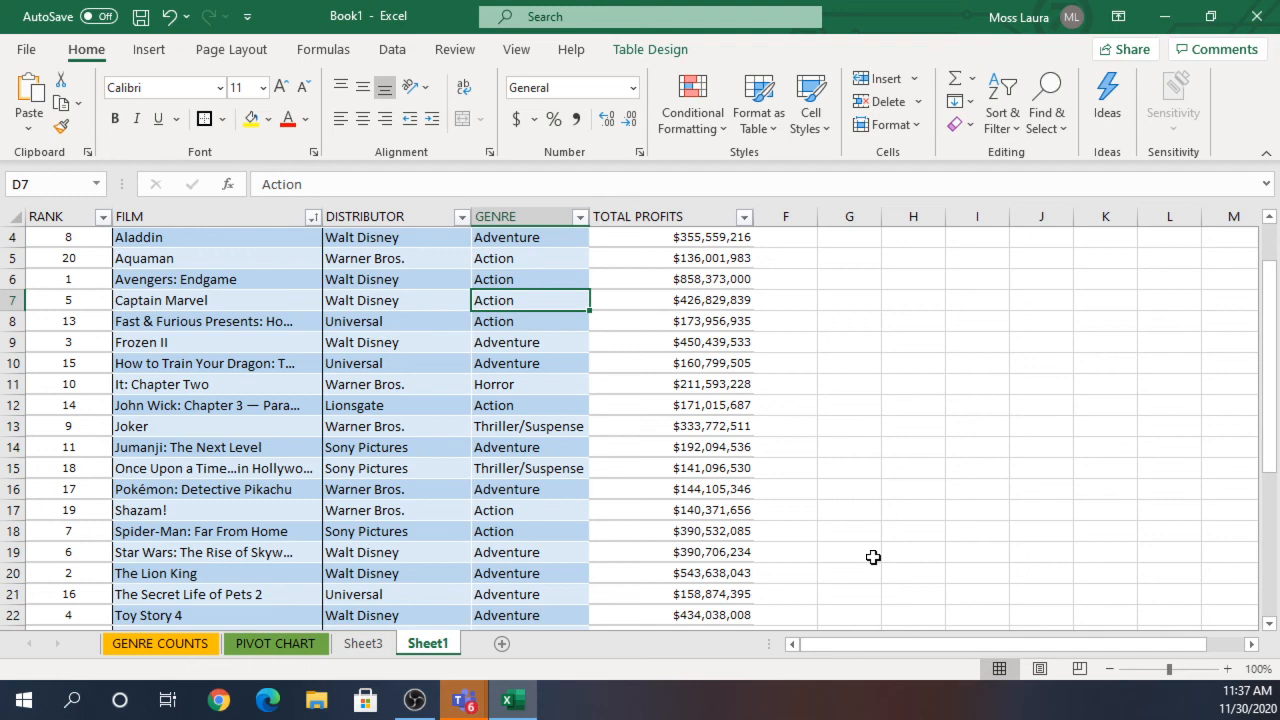
pyautogui.scroll(-2, 873, 557)
pyautogui.scroll(3, 873, 557)
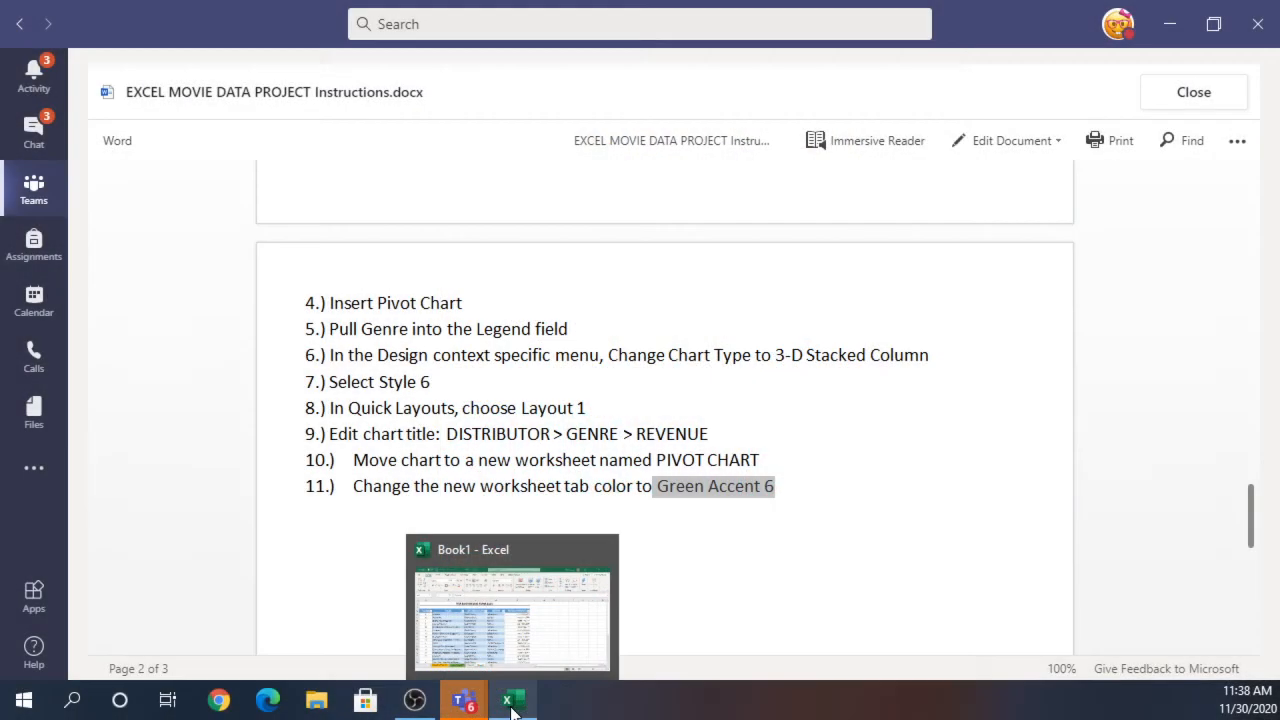
pyautogui.click(510, 703)
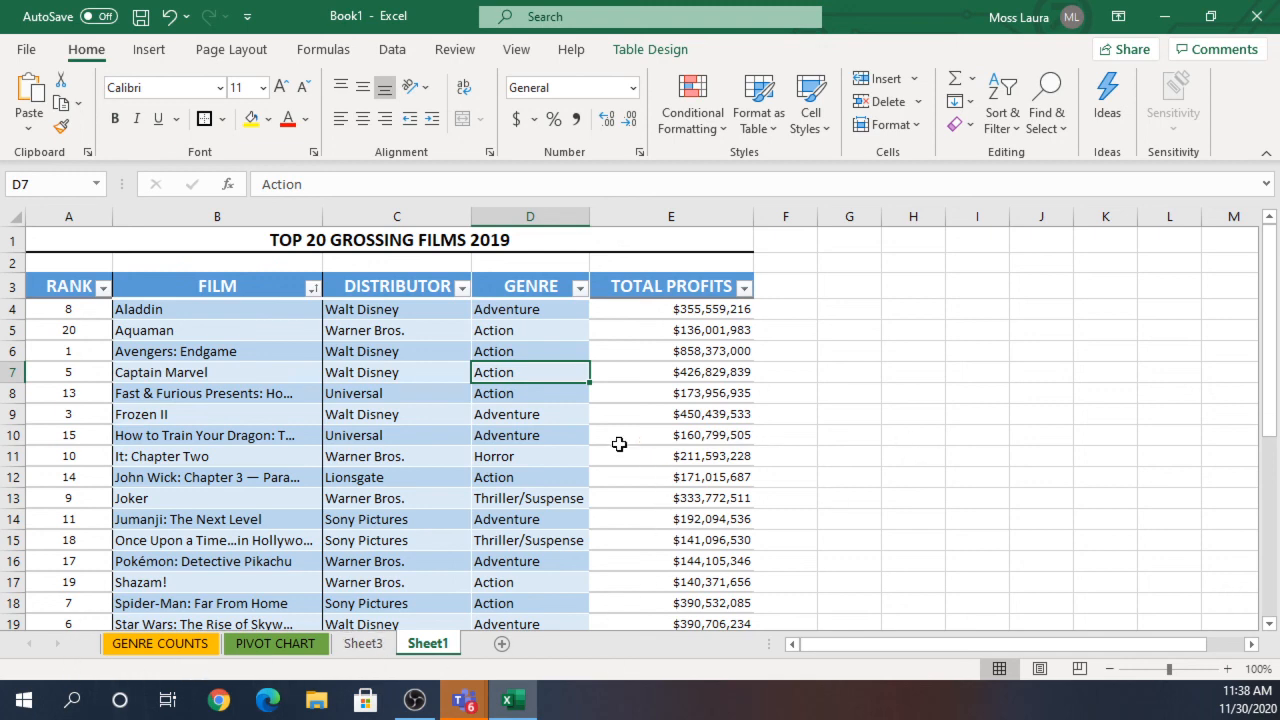
pyautogui.moveTo(557, 545)
# Minimize the Excel window and review the movie project instructions in Teams, from the Sheet 1 setup through Analysis #3.
pyautogui.click(1207, 17)
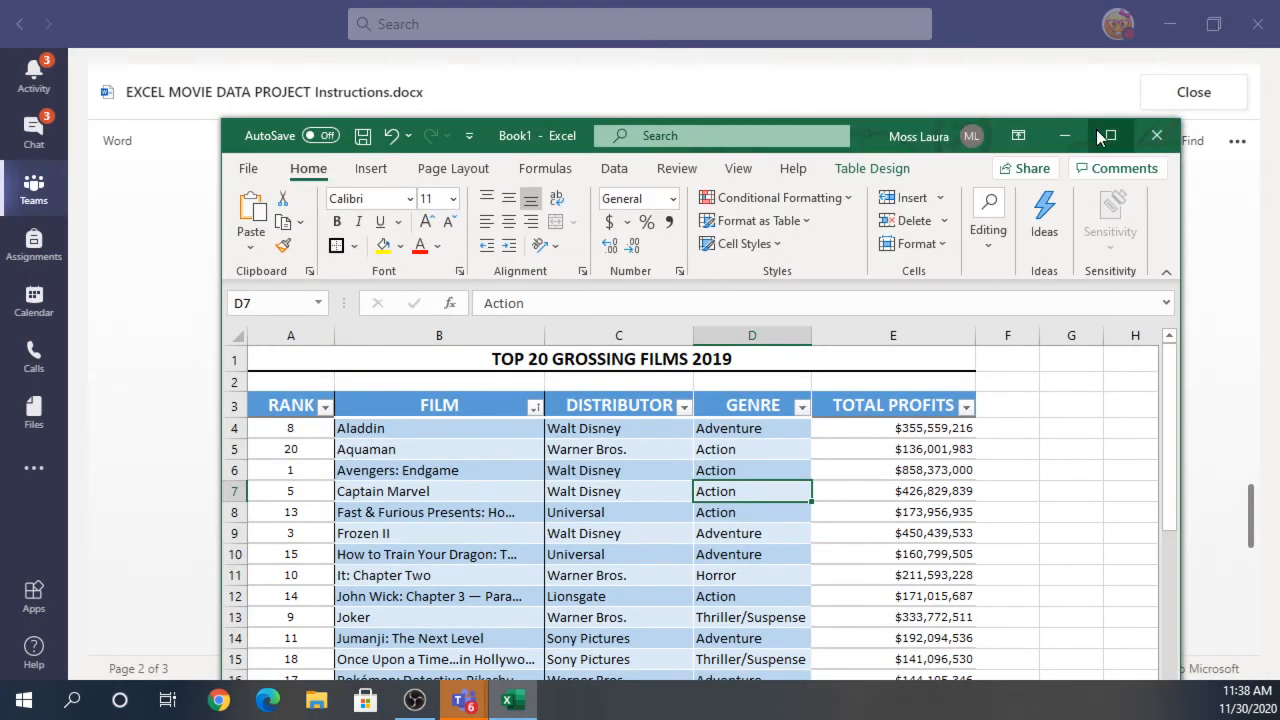
pyautogui.click(1062, 140)
pyautogui.scroll(10, 713, 325)
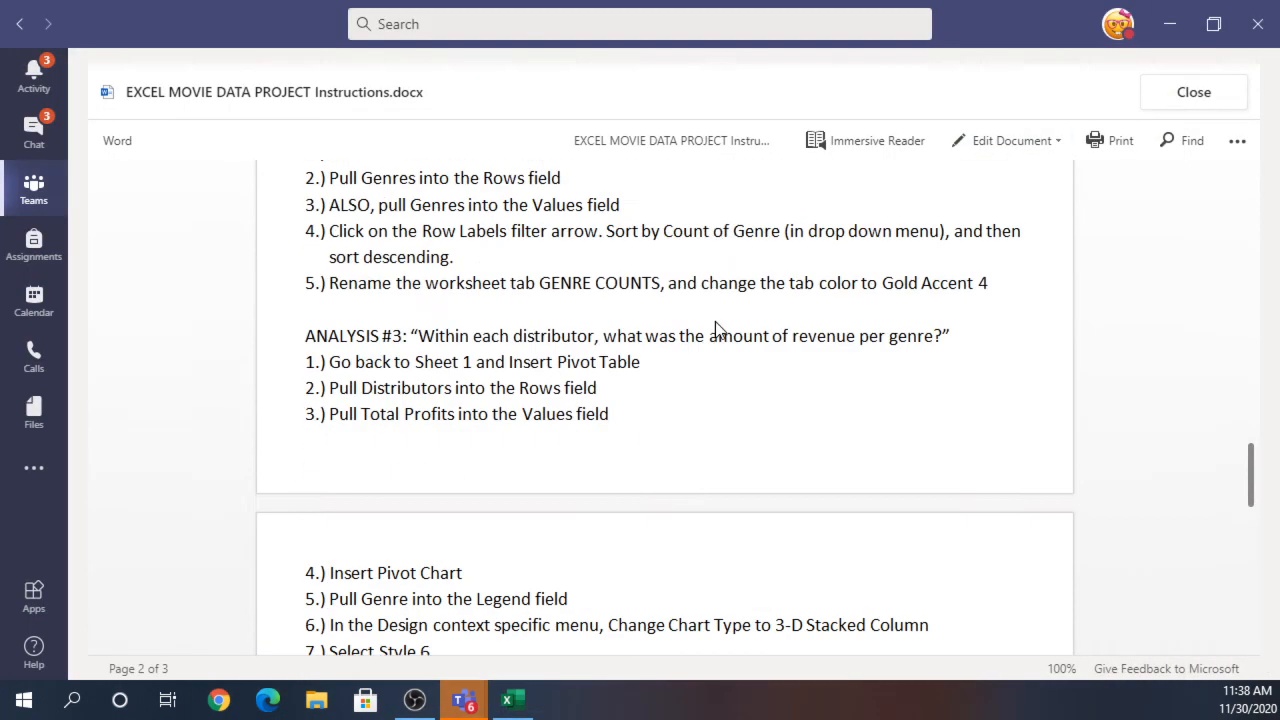
pyautogui.scroll(15, 713, 323)
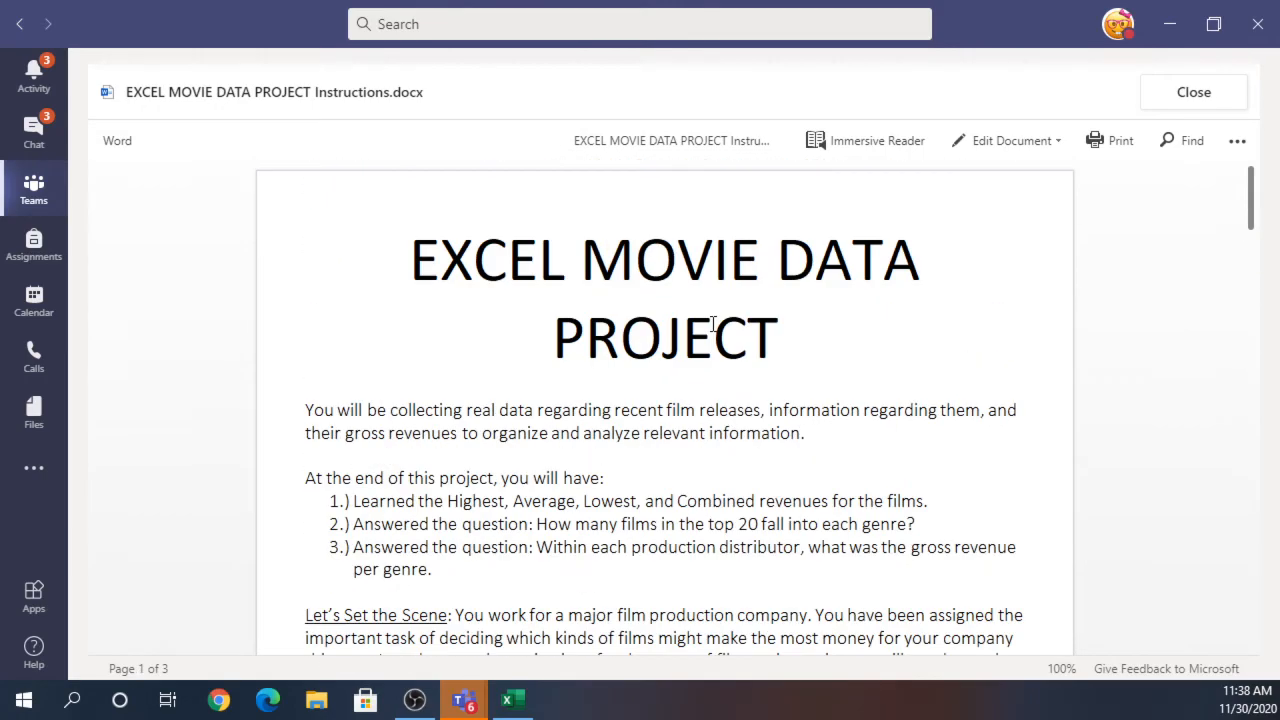
pyautogui.scroll(-4, 713, 323)
pyautogui.scroll(-20, 713, 323)
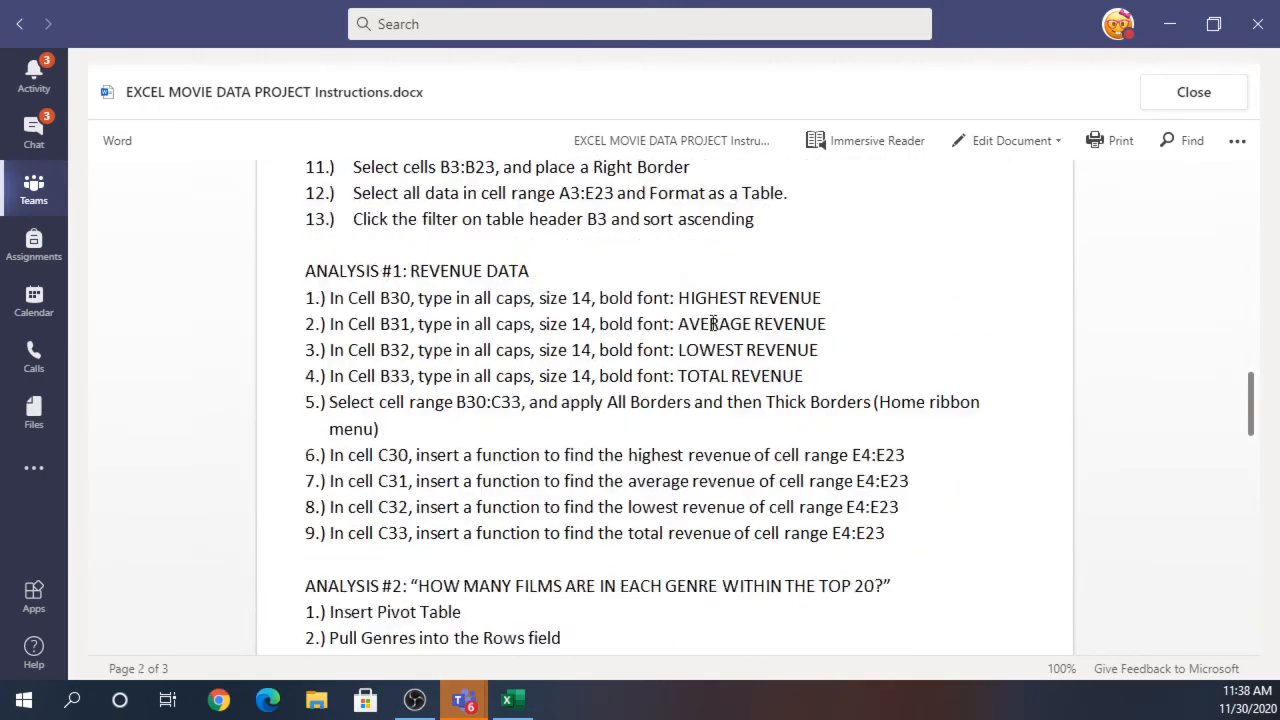
pyautogui.scroll(-3, 713, 323)
pyautogui.scroll(8, 713, 323)
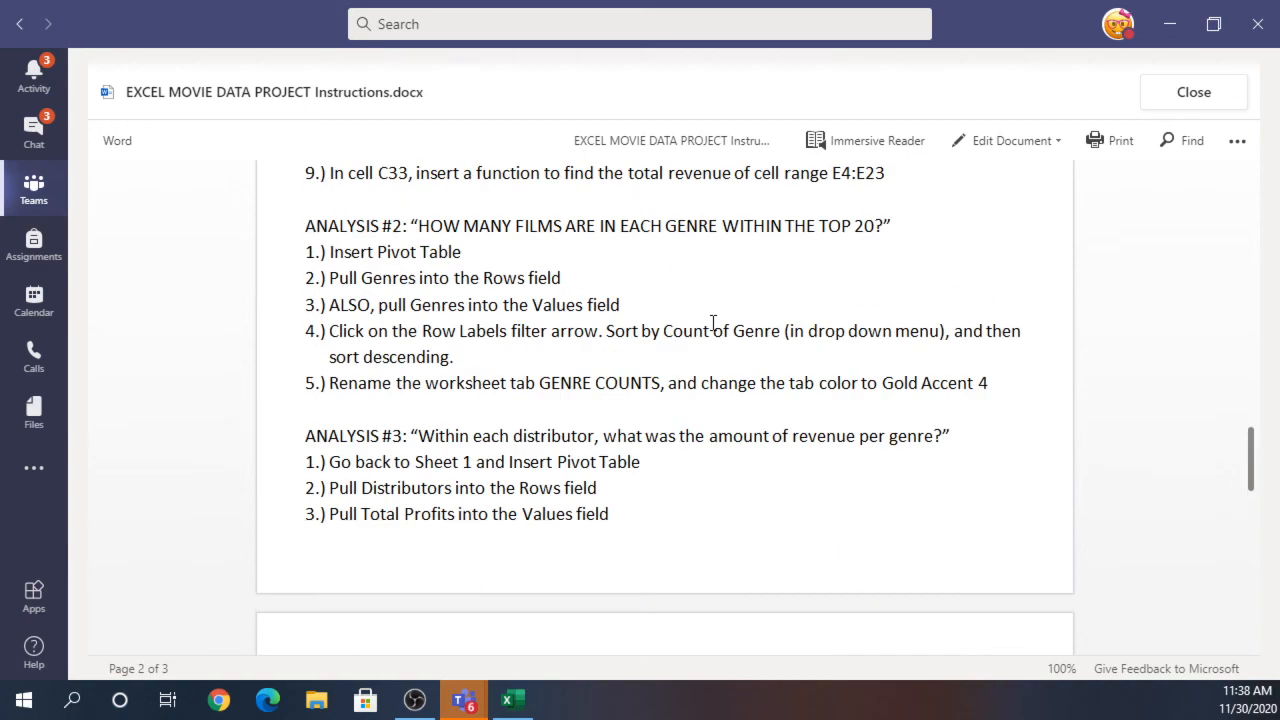
pyautogui.scroll(12, 713, 323)
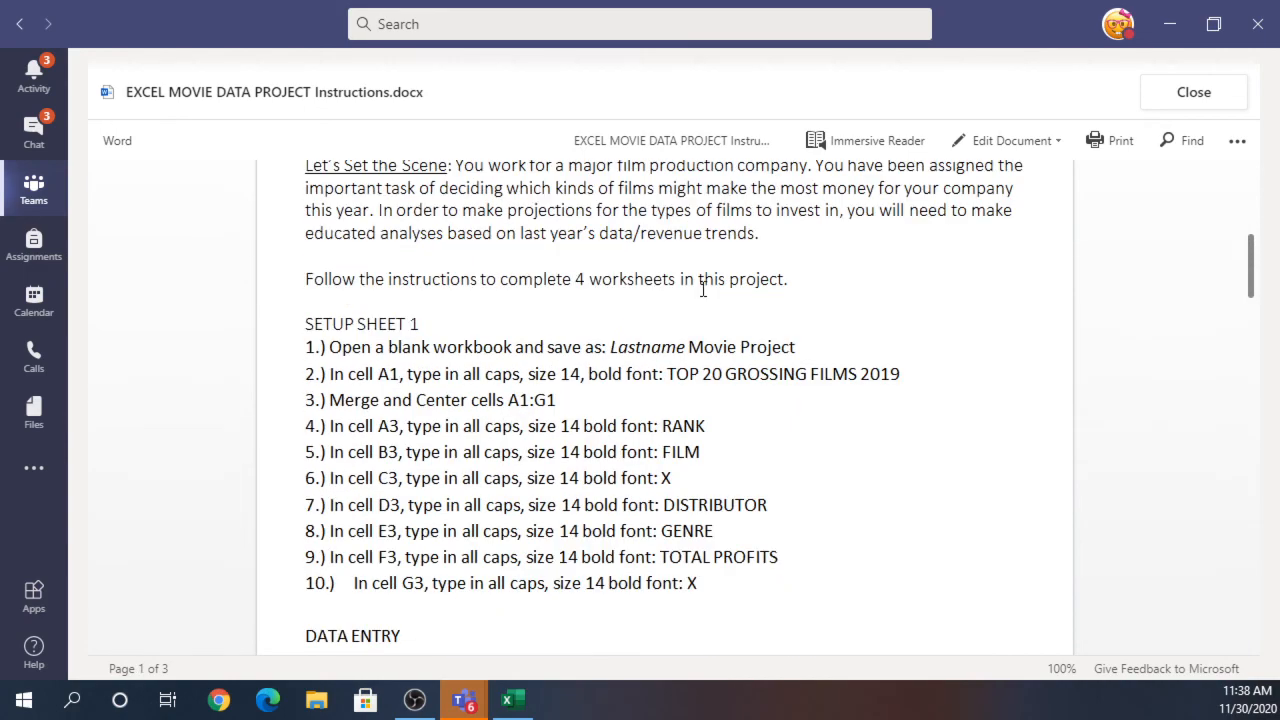
pyautogui.scroll(-12, 618, 484)
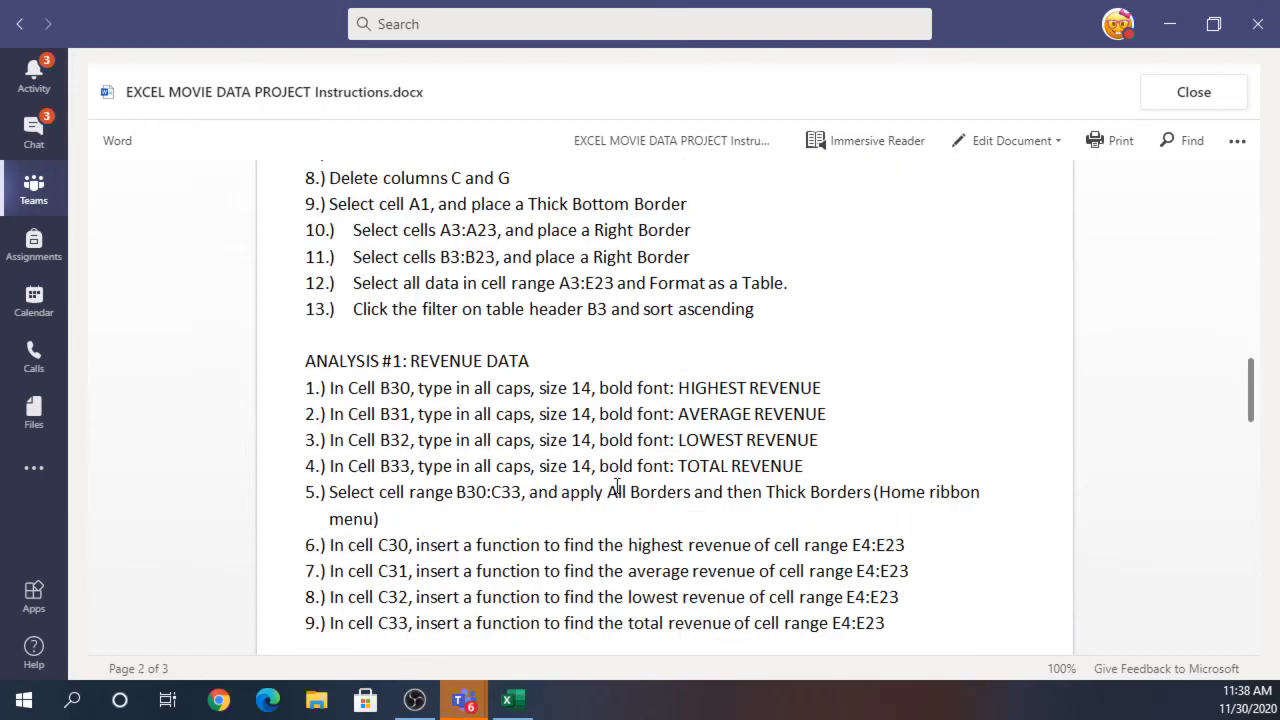
pyautogui.scroll(-15, 617, 486)
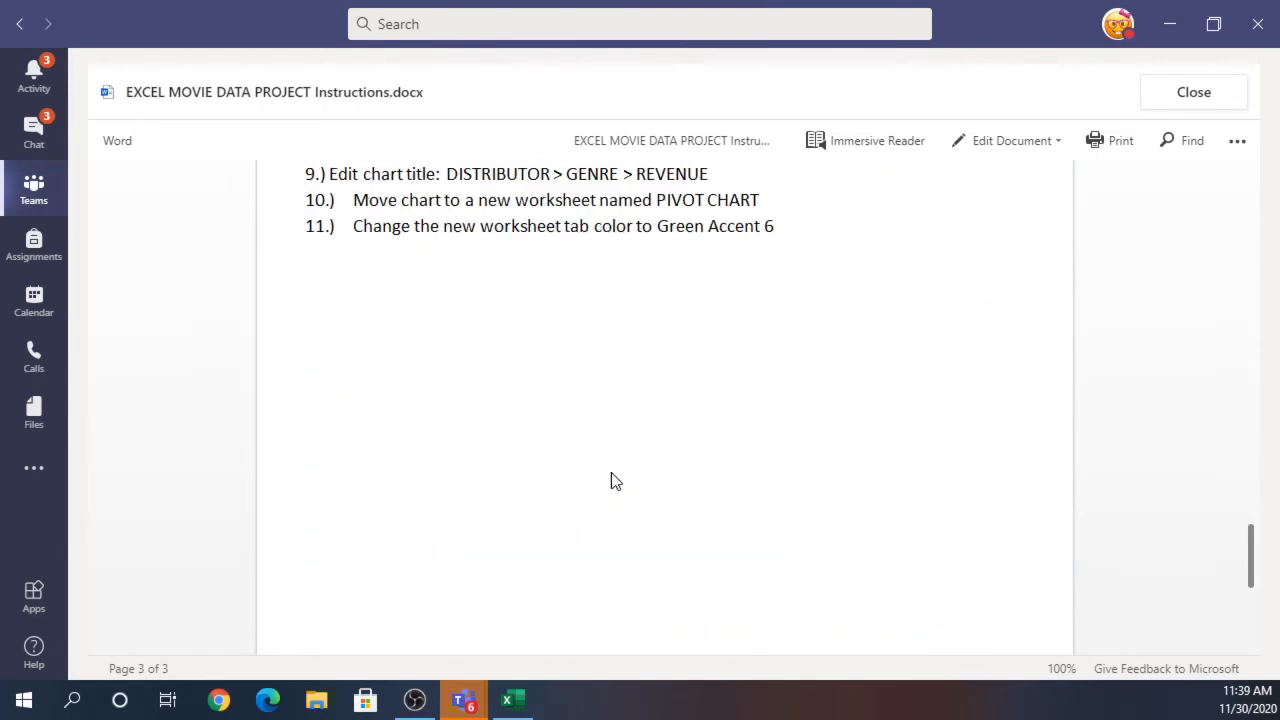
pyautogui.scroll(20, 611, 474)
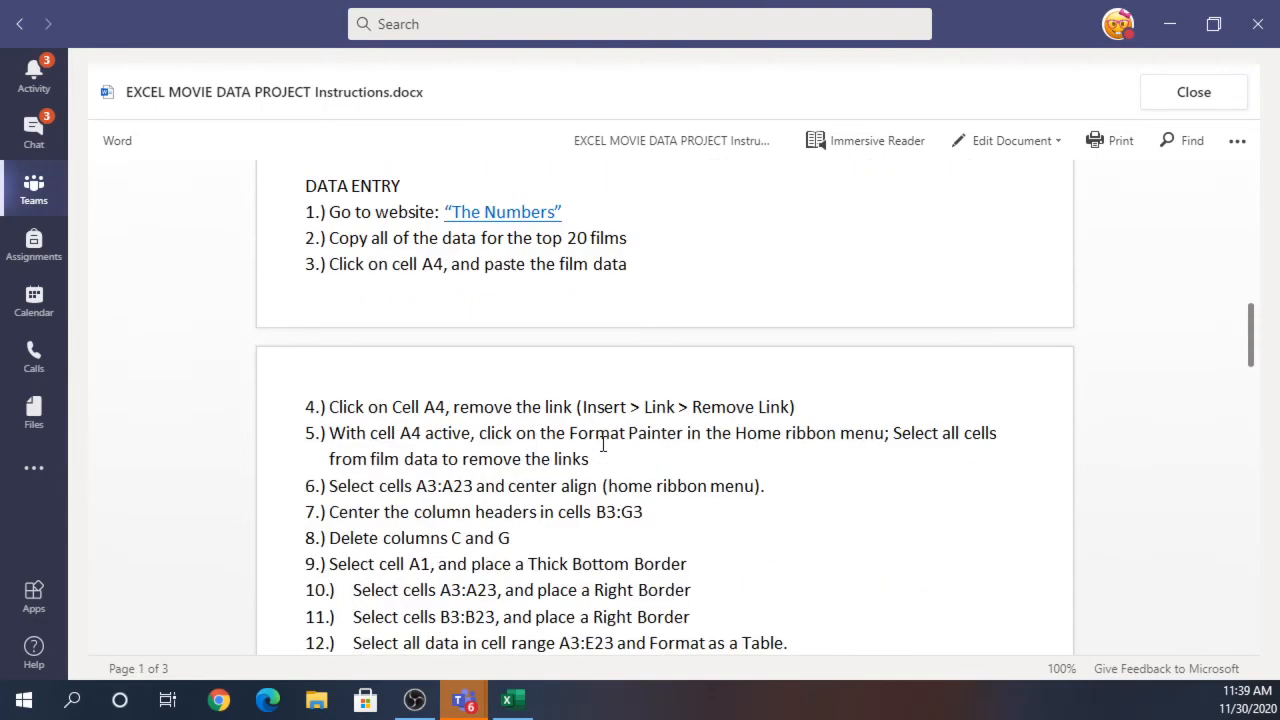